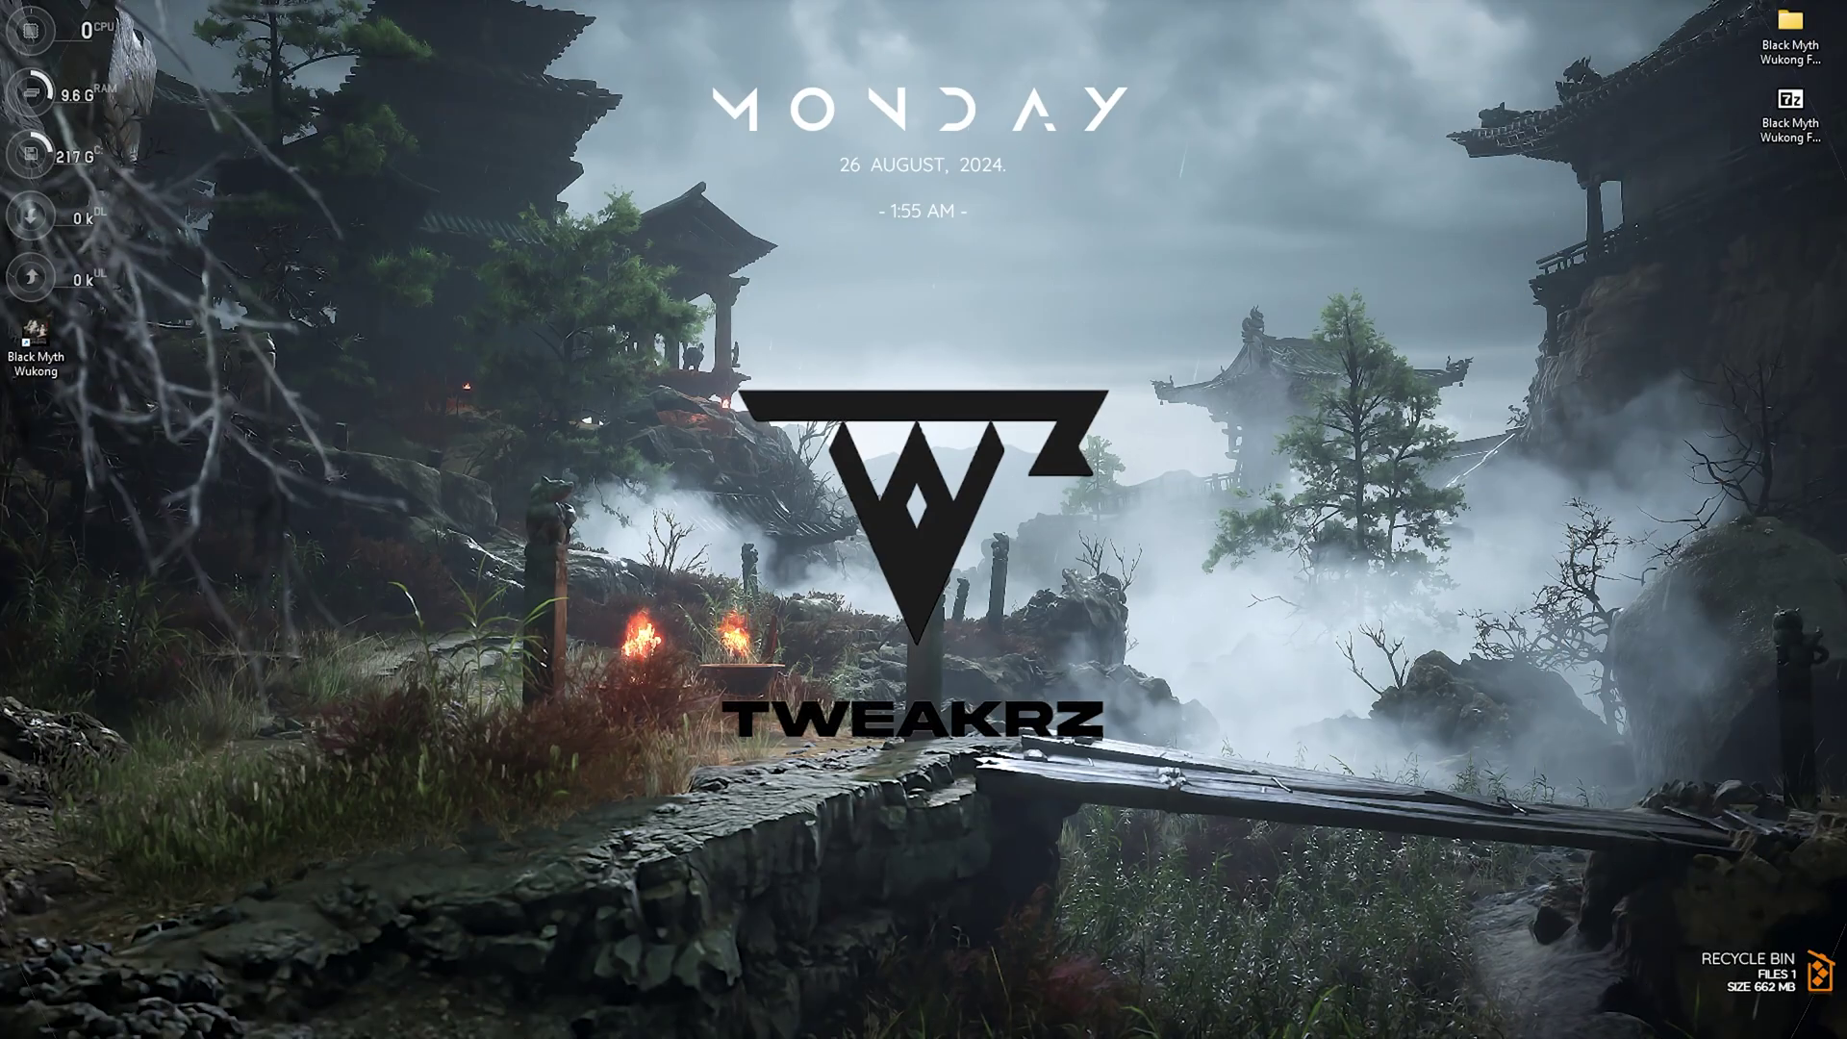
Open Windows Settings and check the controller option on the Gaming section's Game Bar page
key(super)
text(settings)
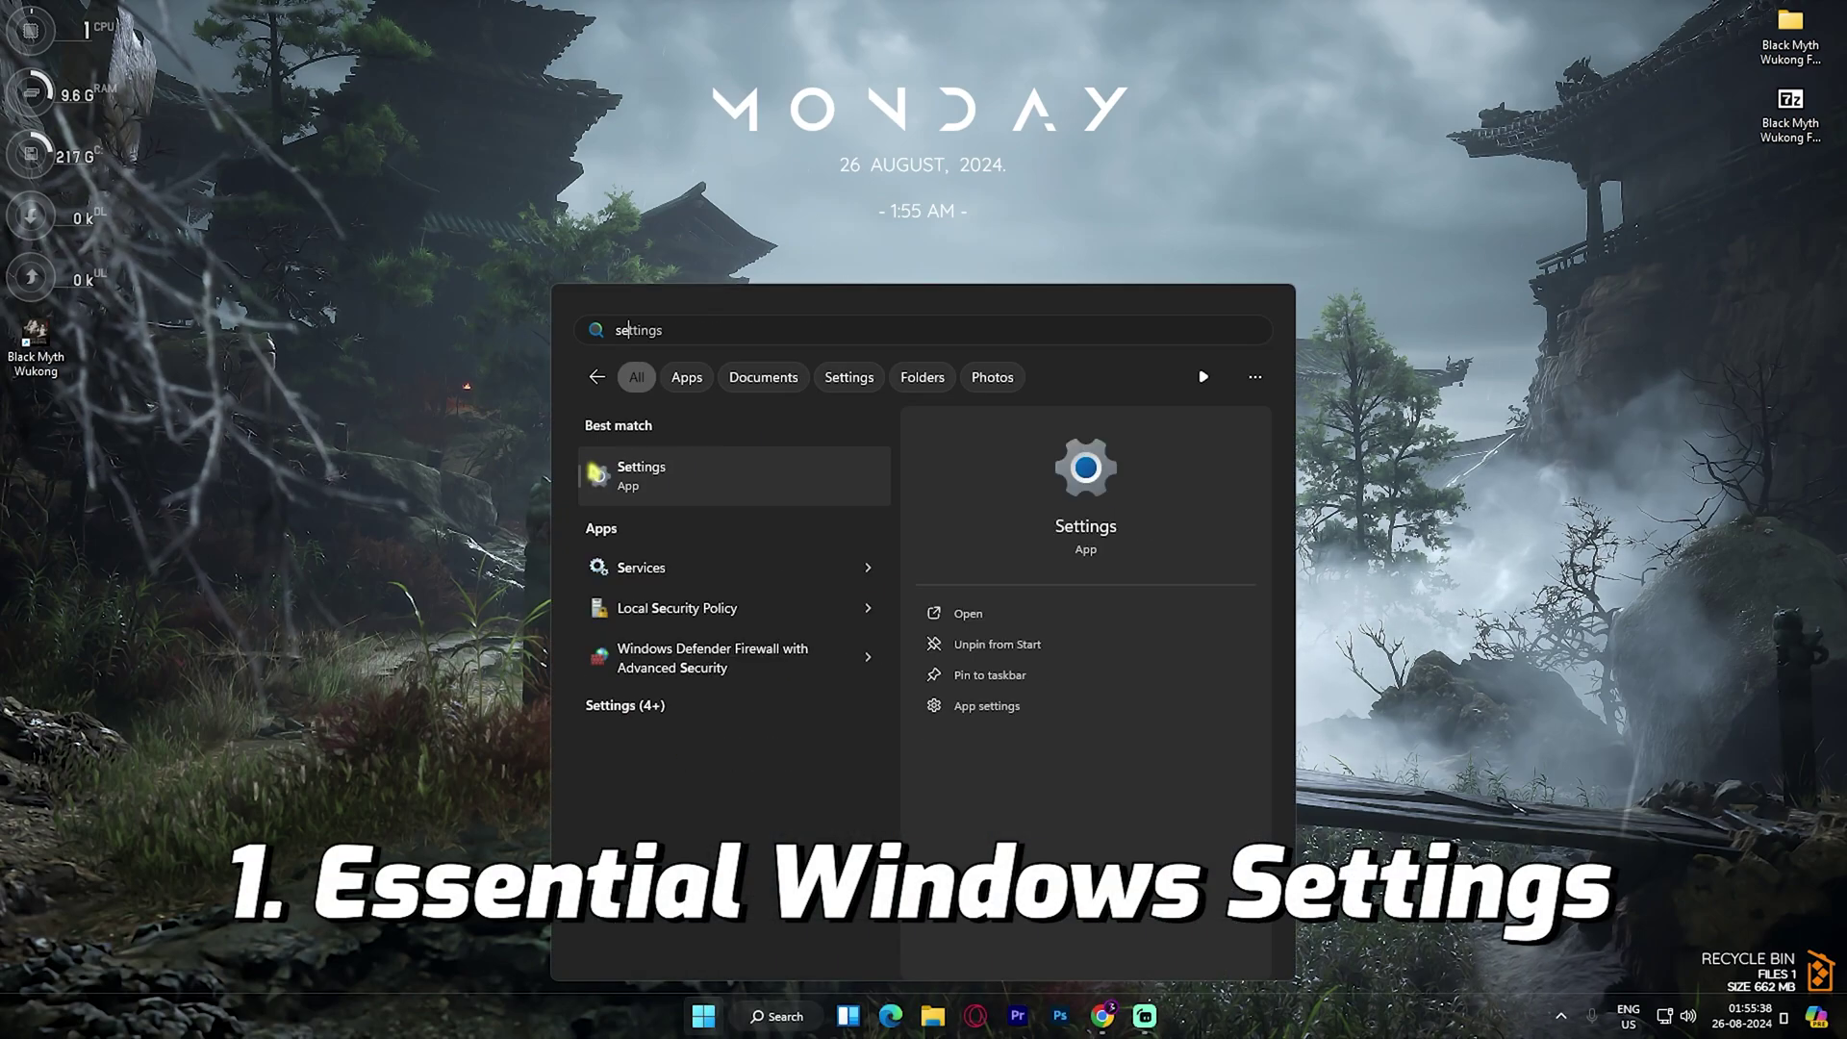
key(Return)
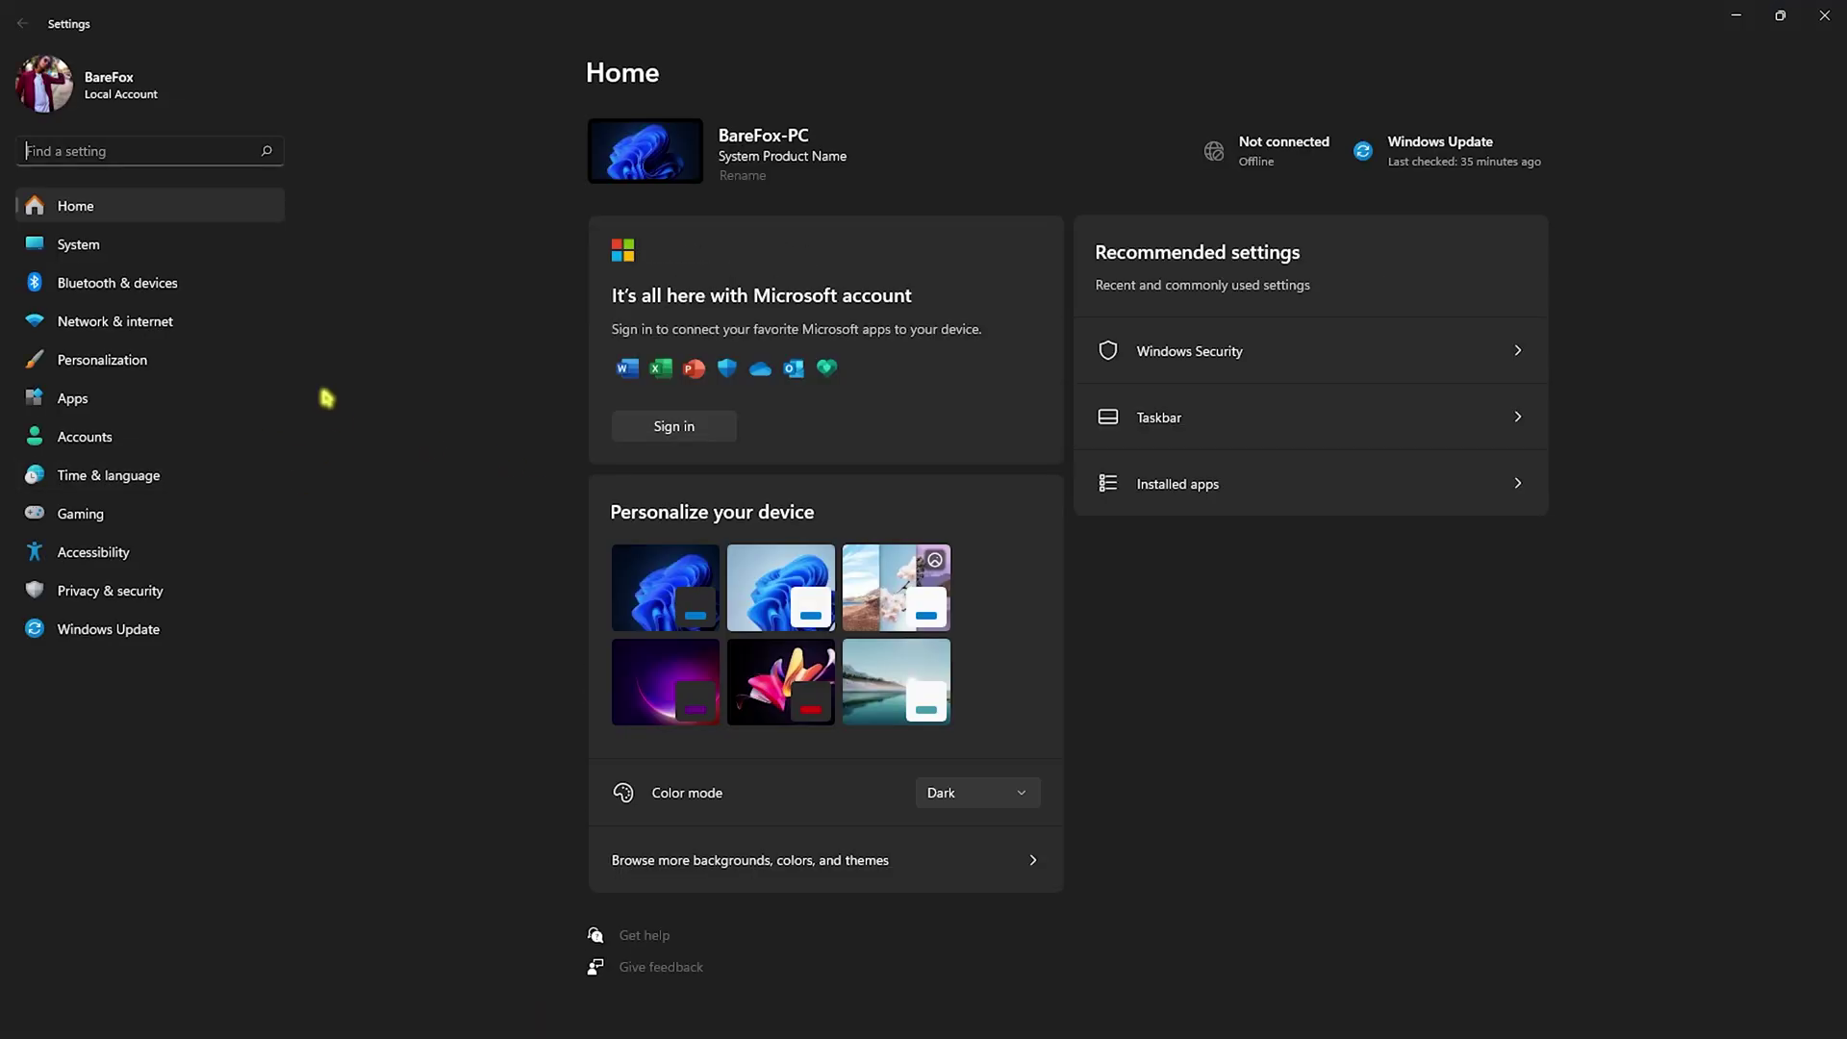
click(126, 527)
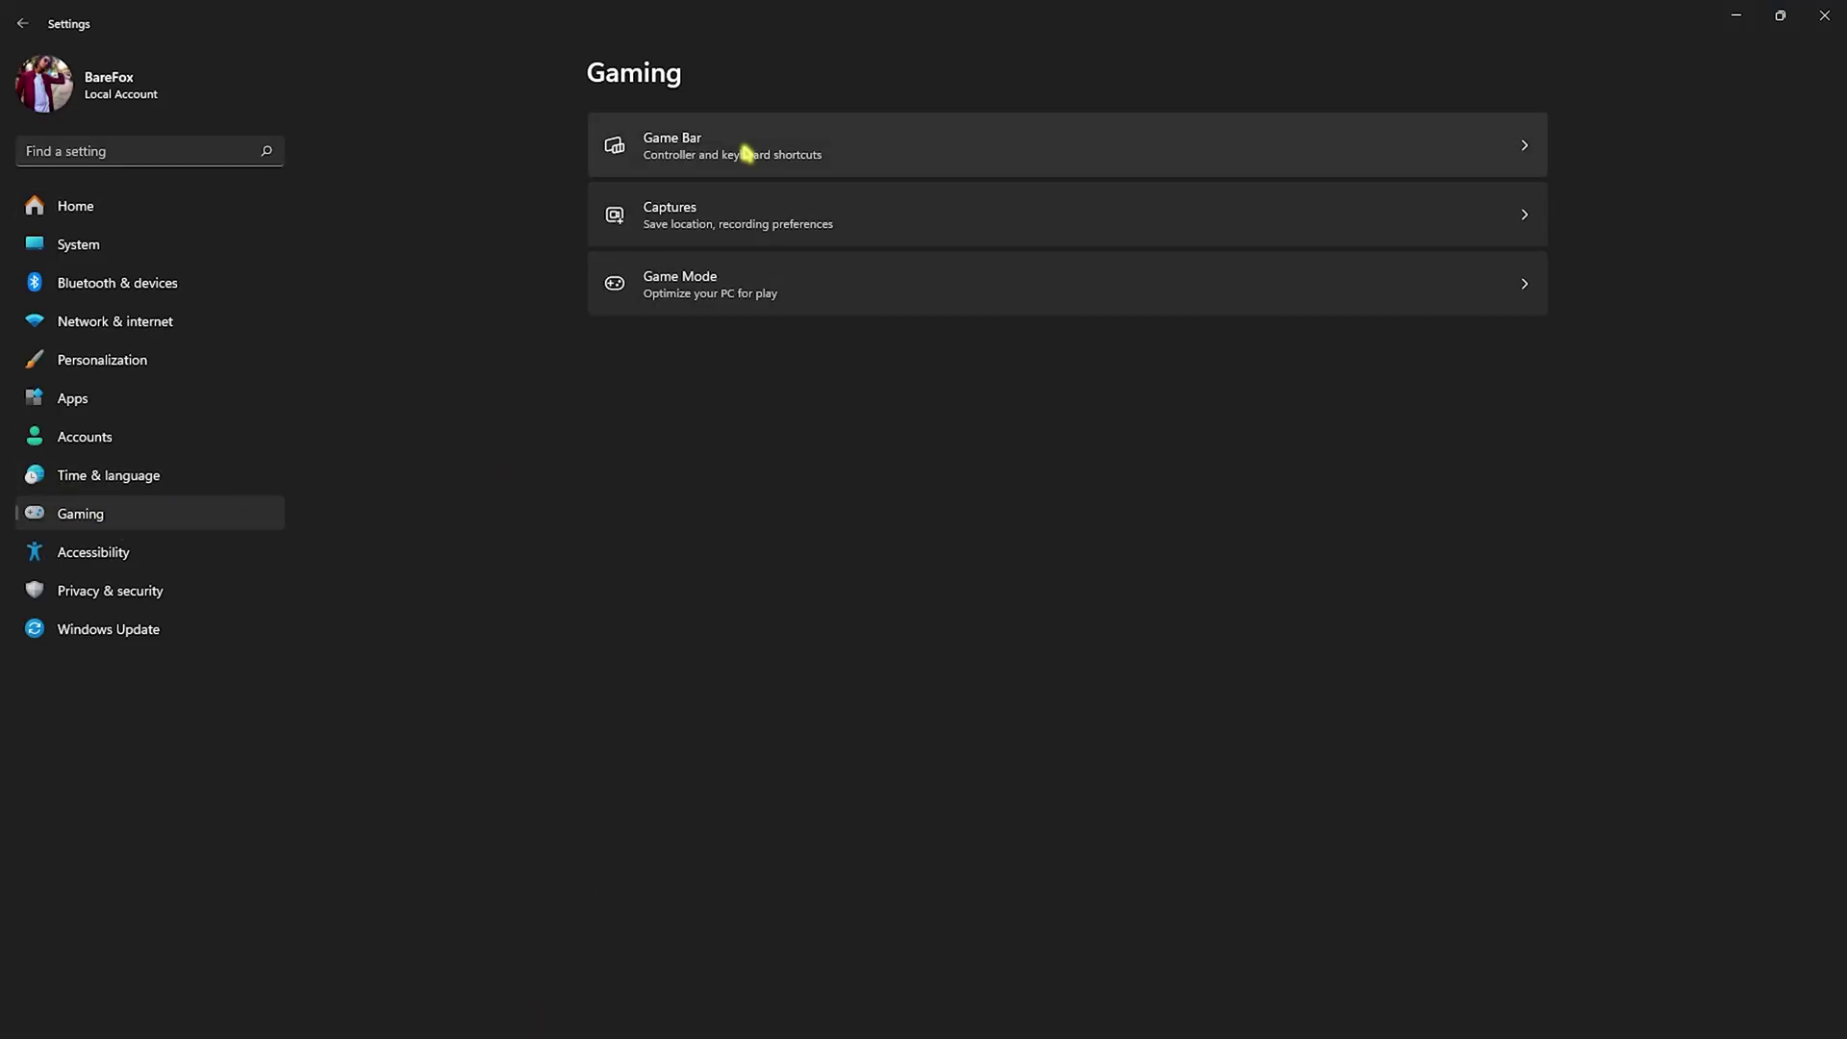
click(747, 152)
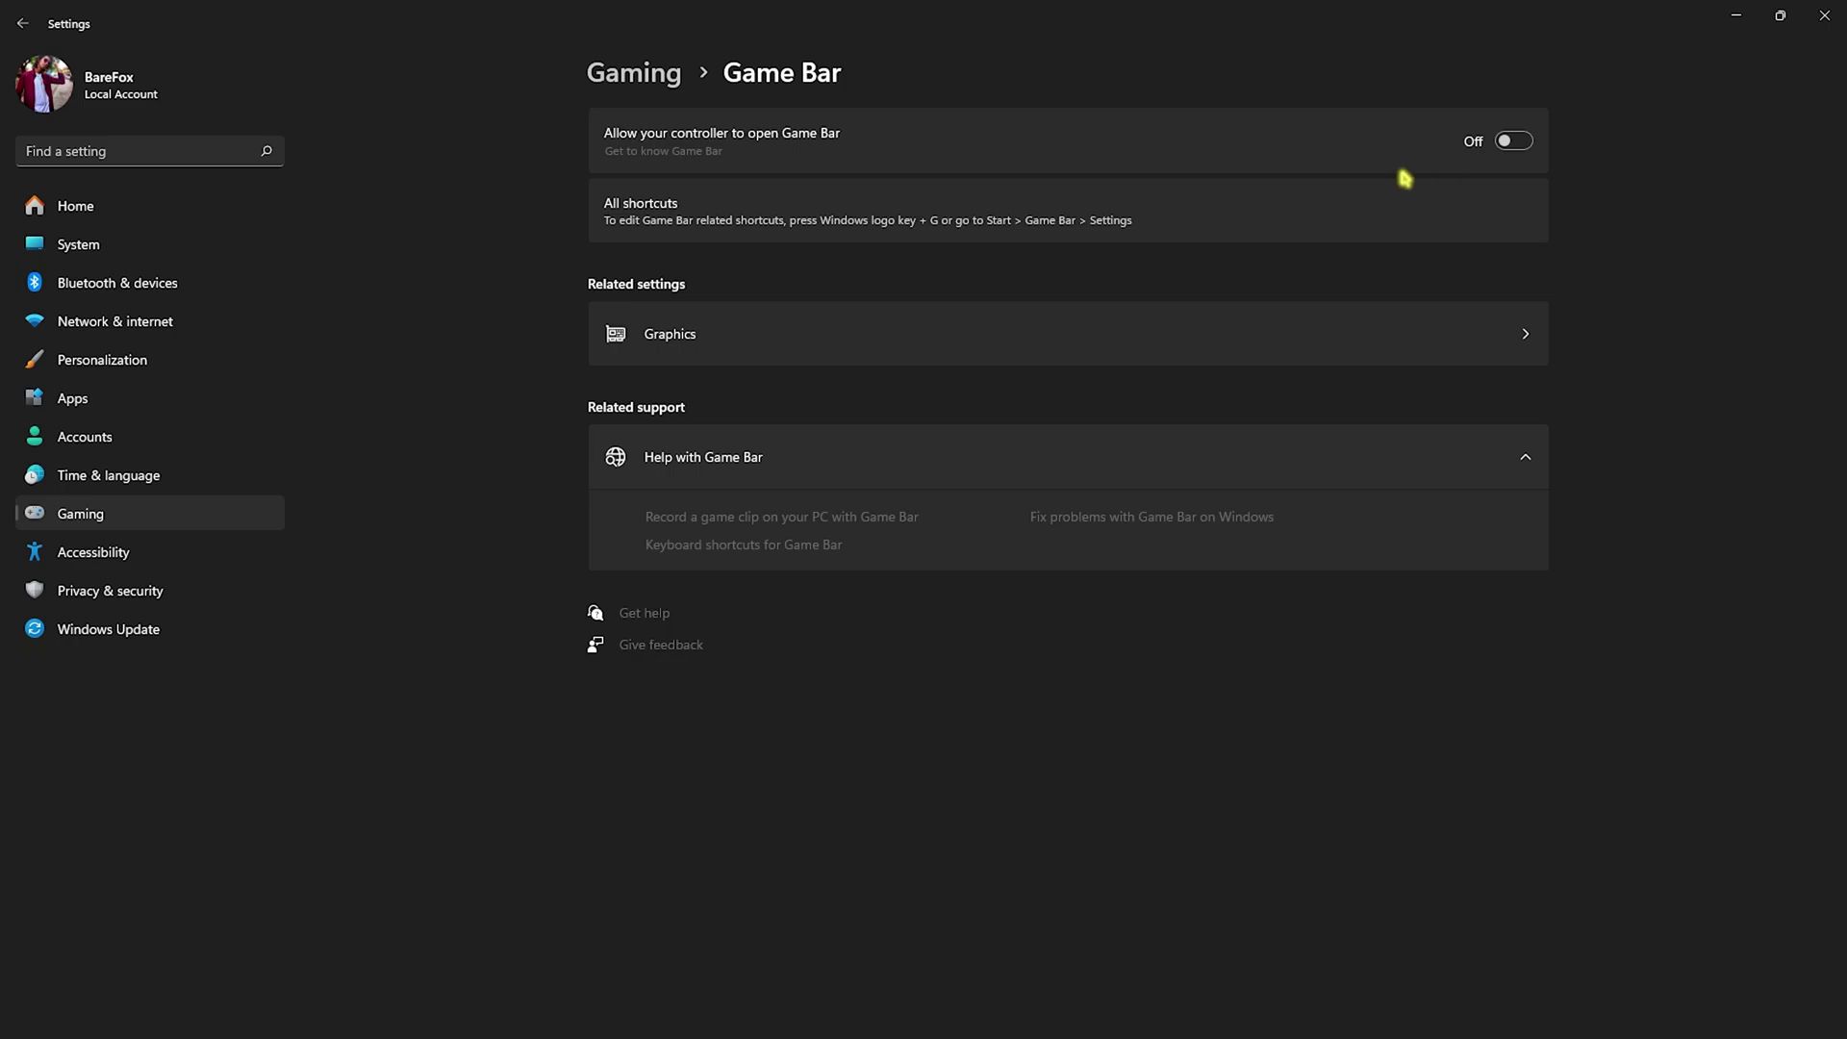
Review the Game Mode setting and the default graphics settings for GPU scheduling and windowed games
click(677, 77)
click(761, 274)
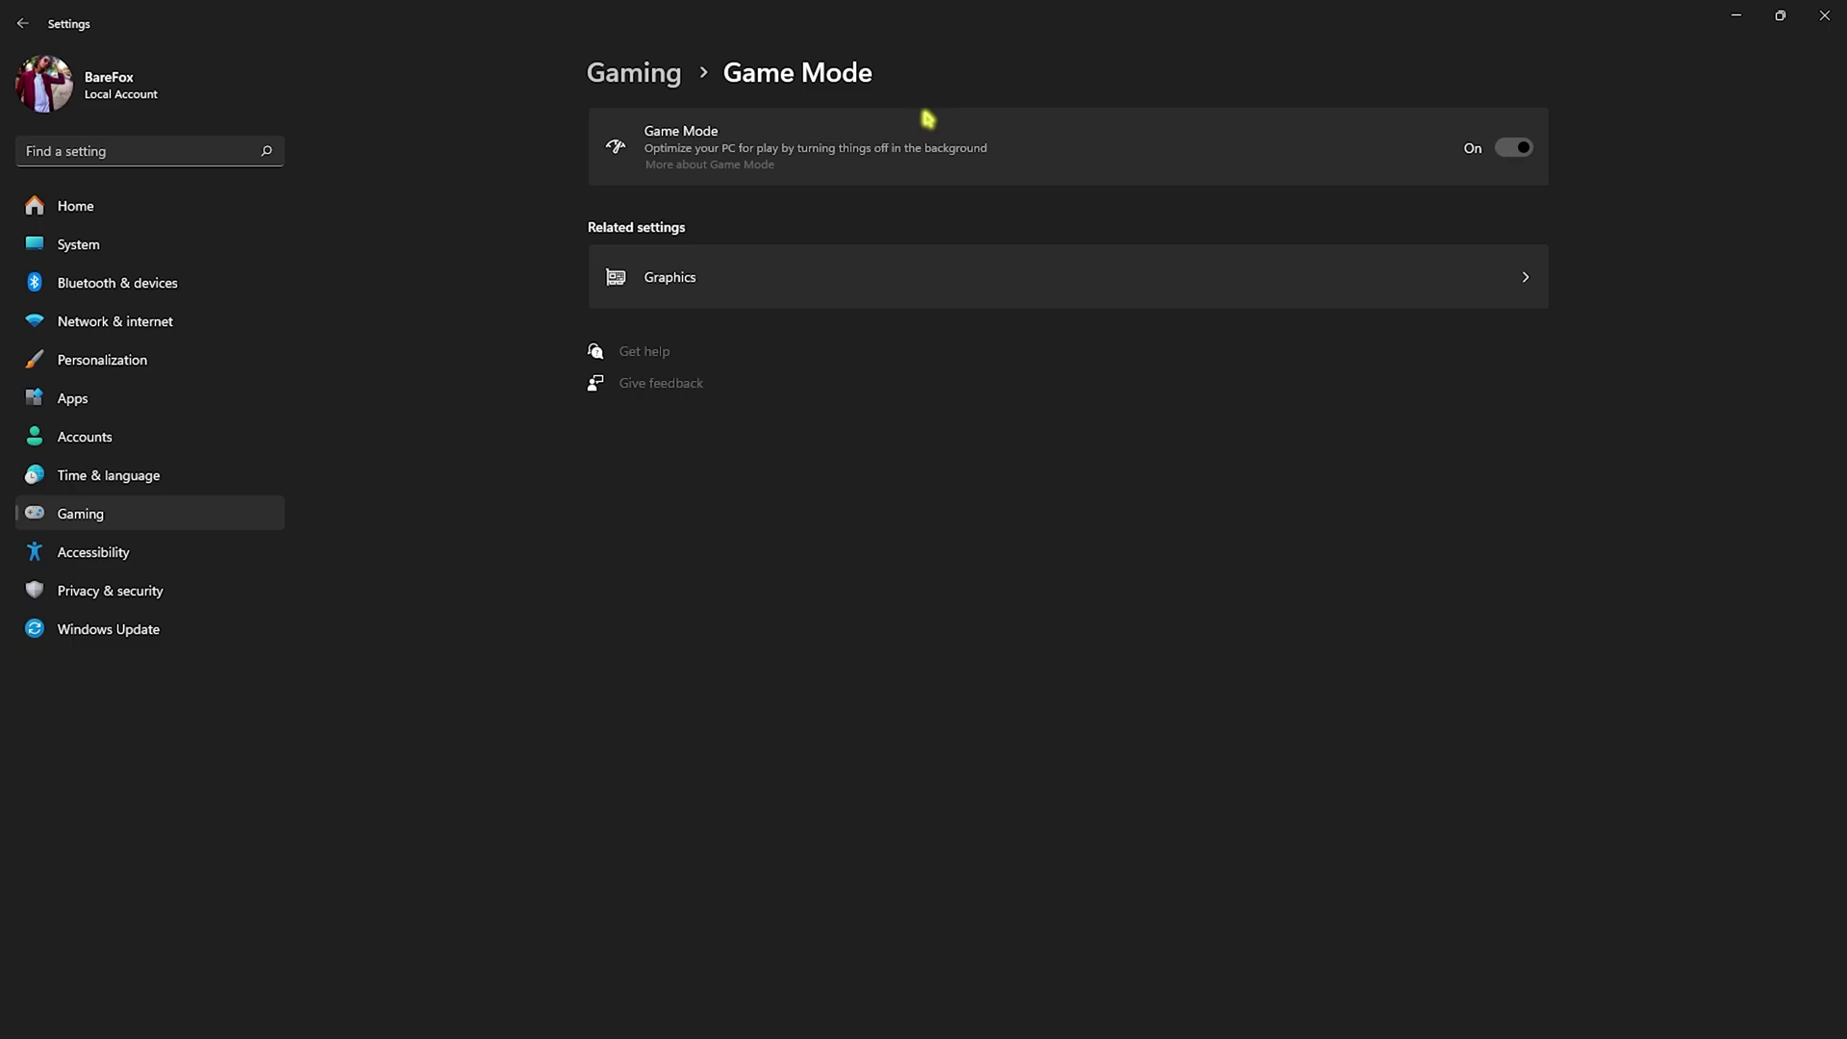
click(677, 276)
click(635, 179)
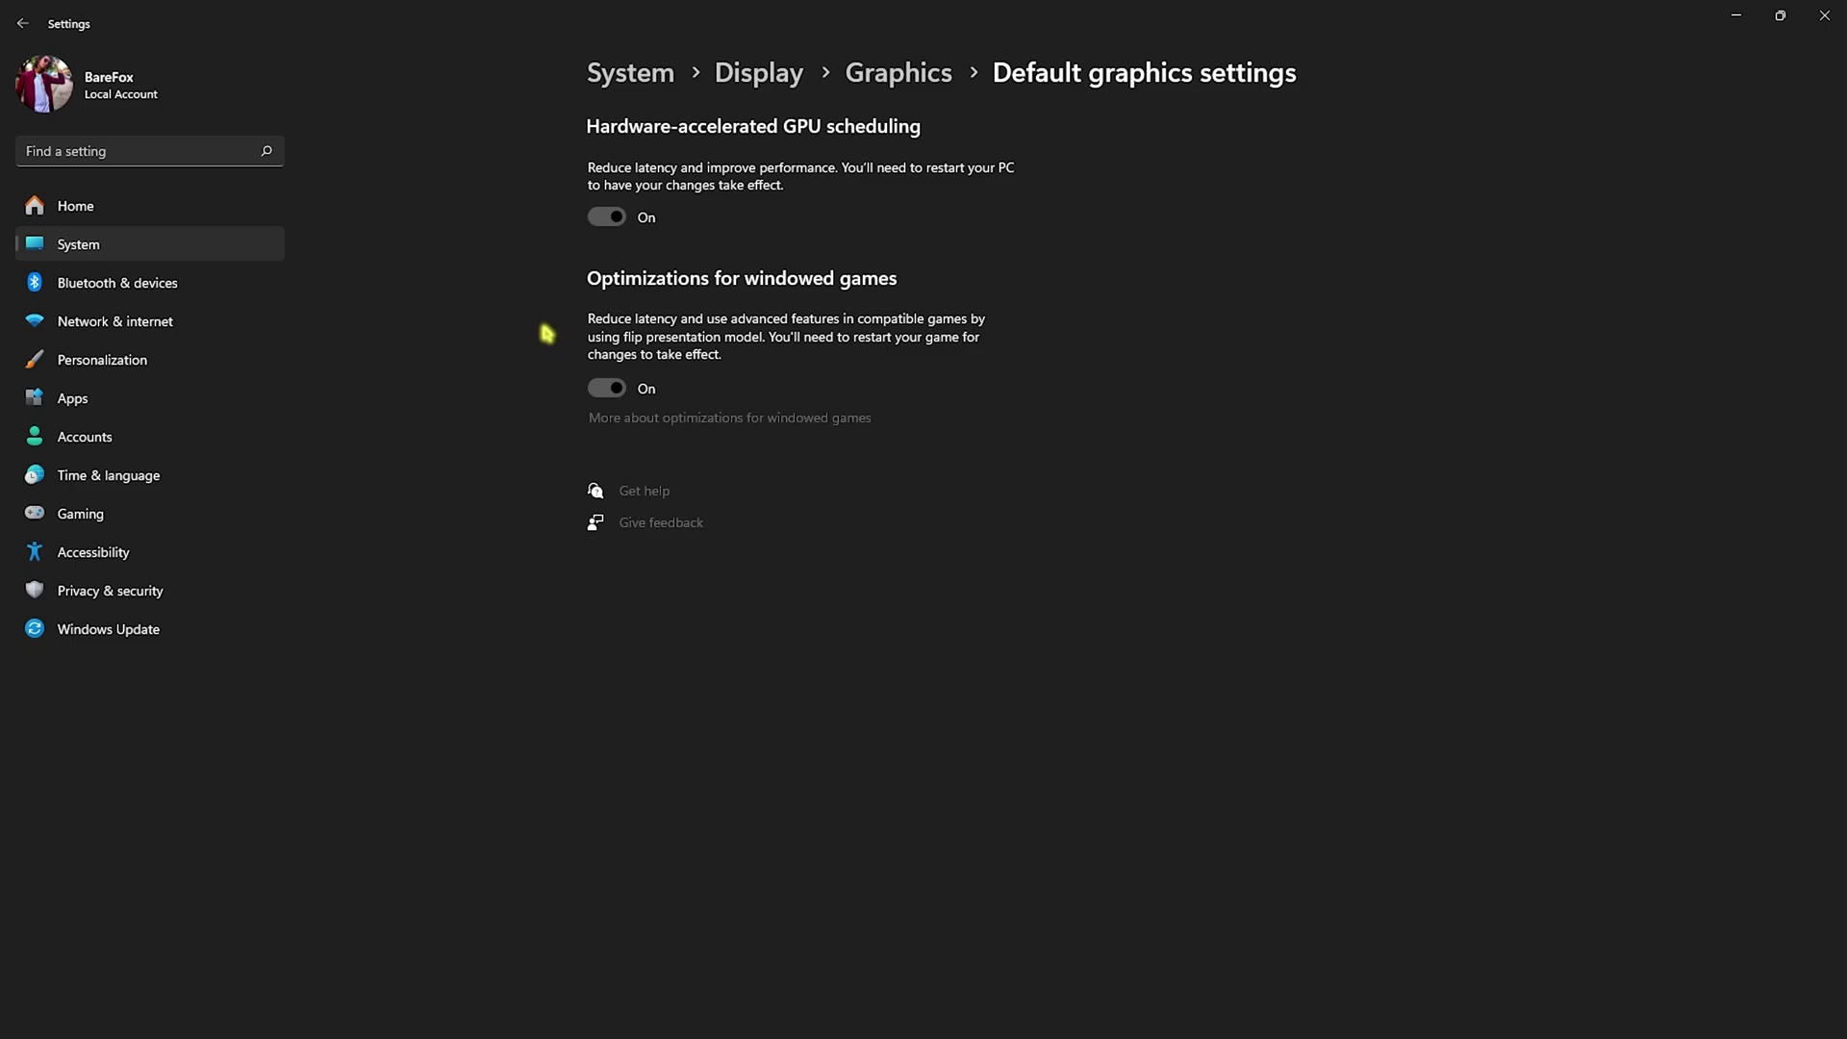
Add b1.exe from the BlackMythWukong folder to the custom graphics options for apps
click(882, 74)
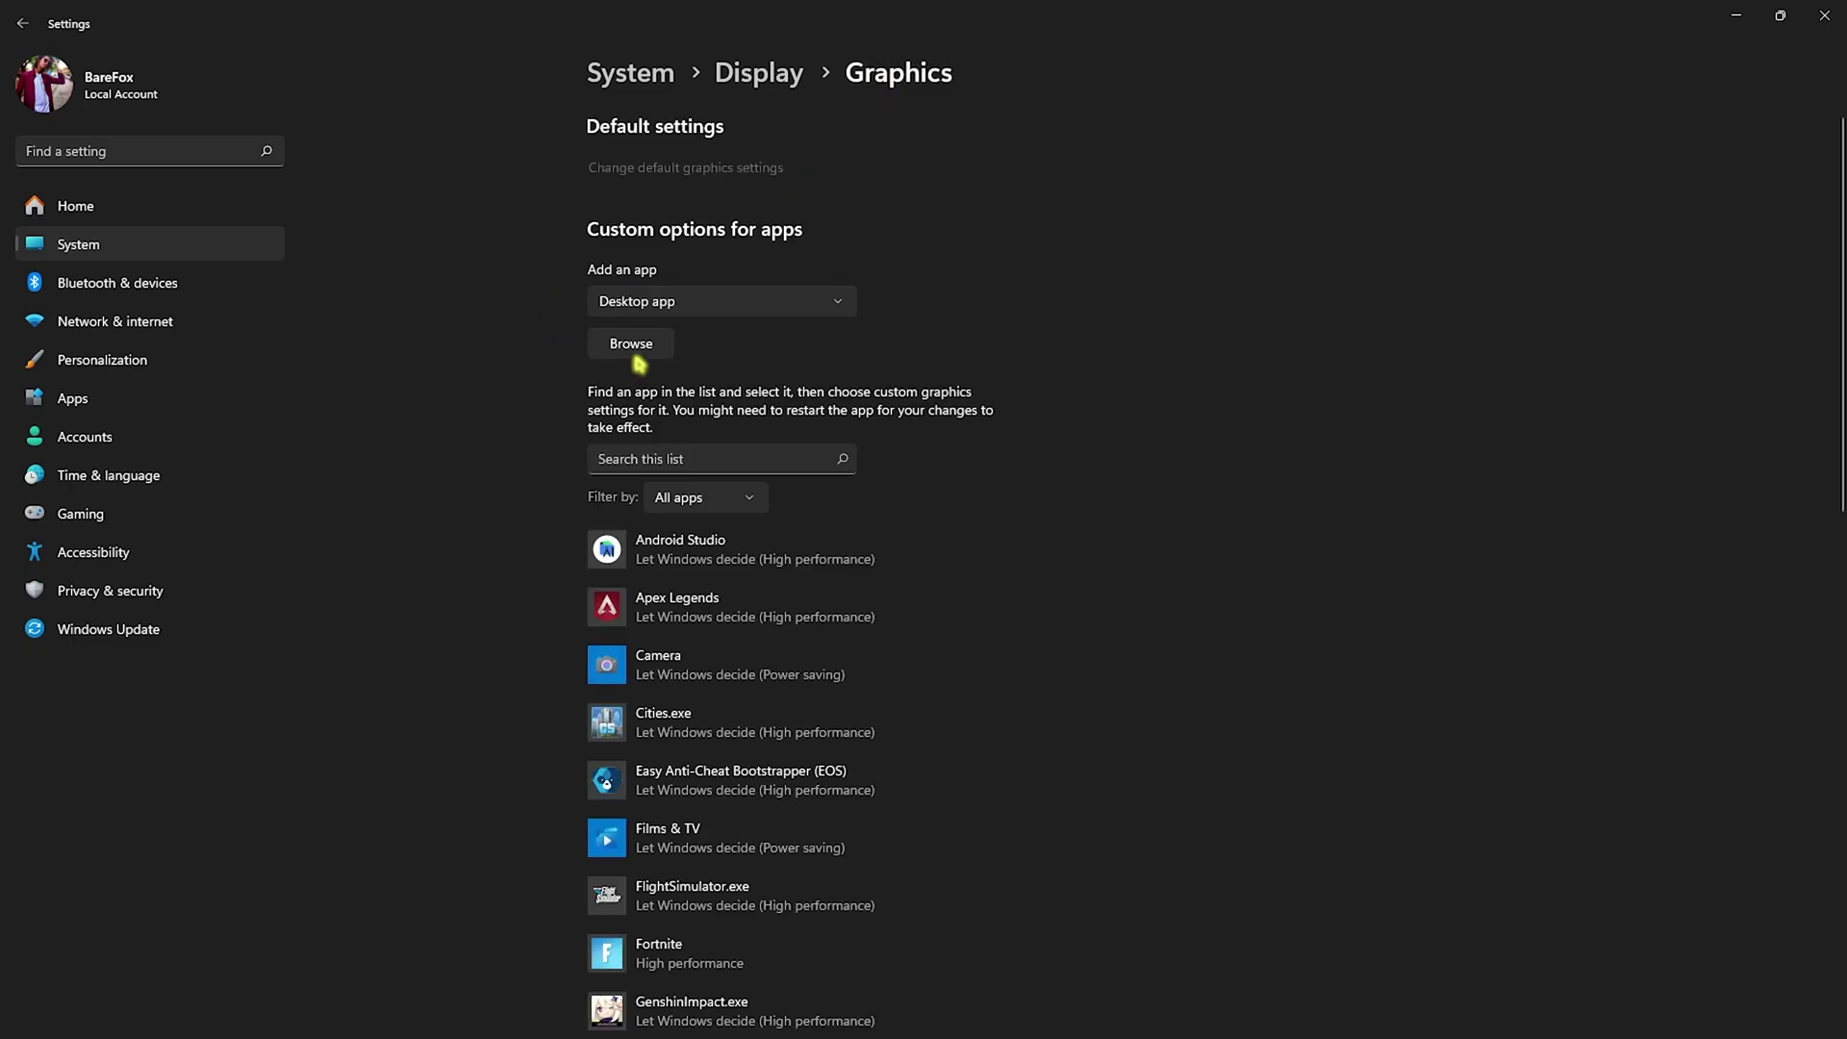
click(639, 355)
click(358, 189)
double_click(358, 189)
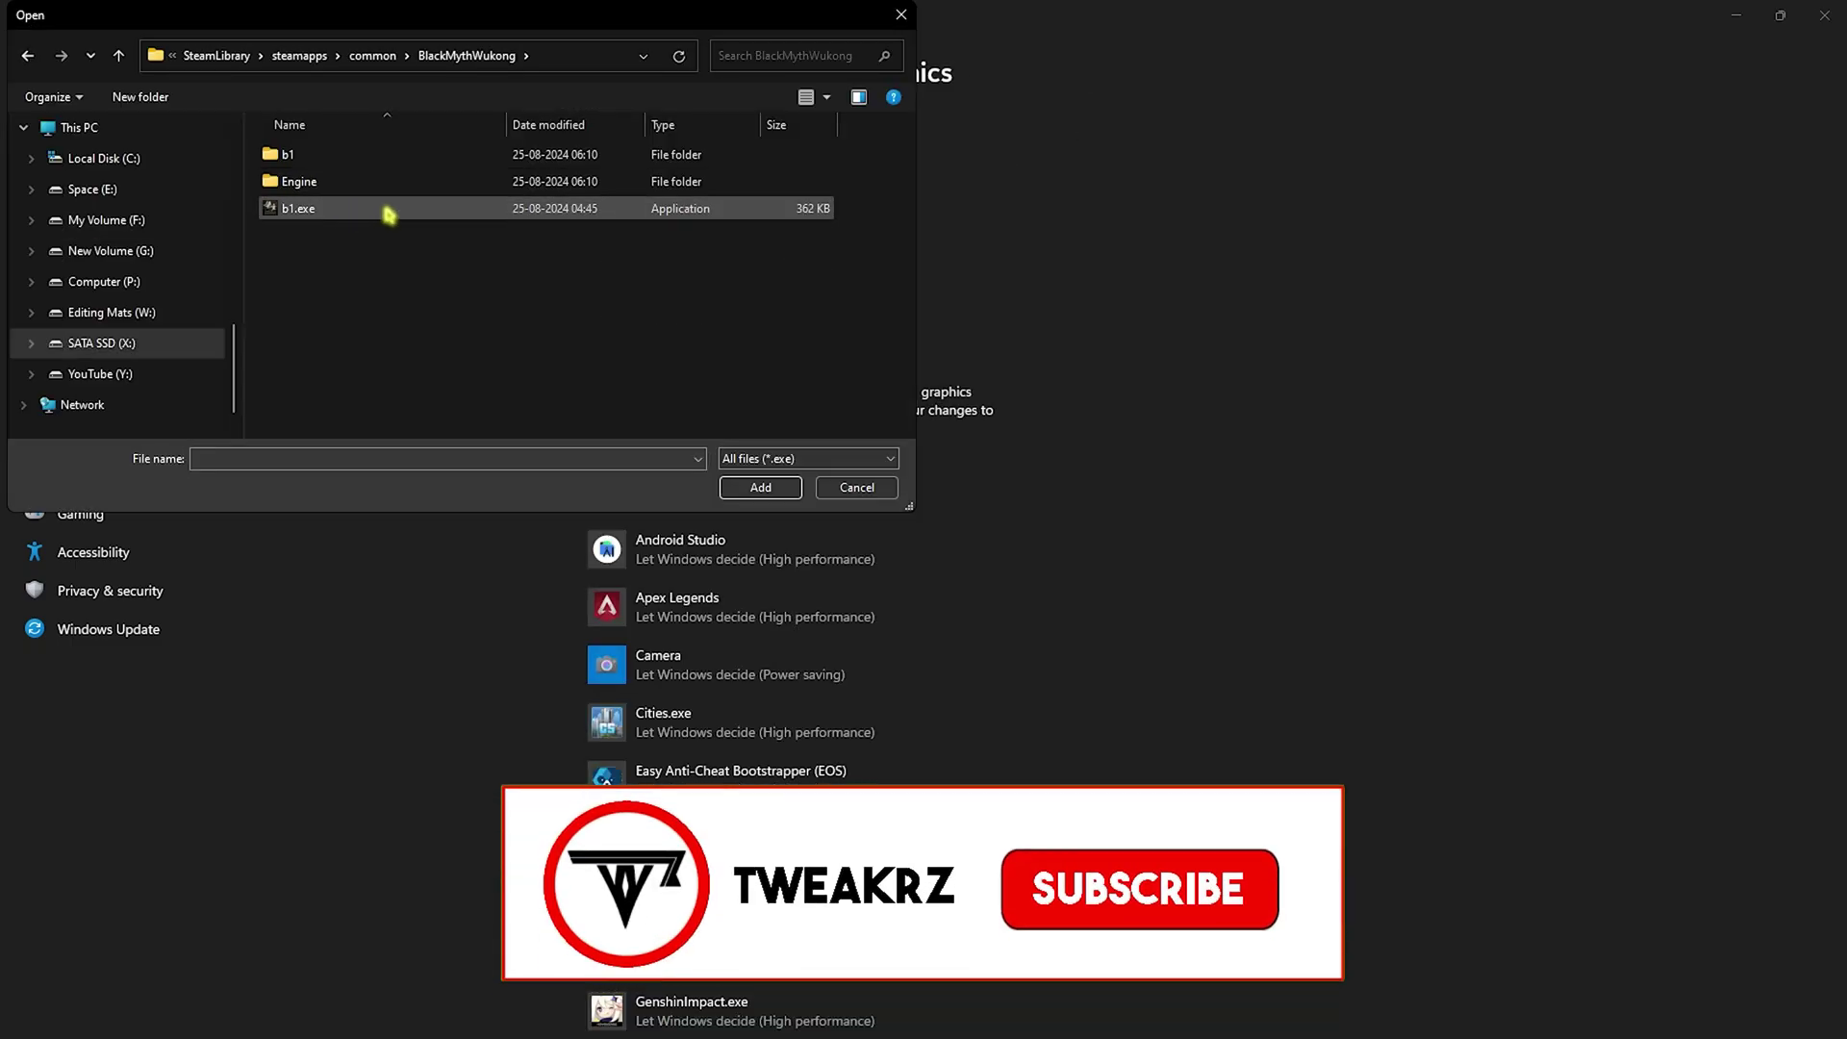
click(310, 217)
click(760, 488)
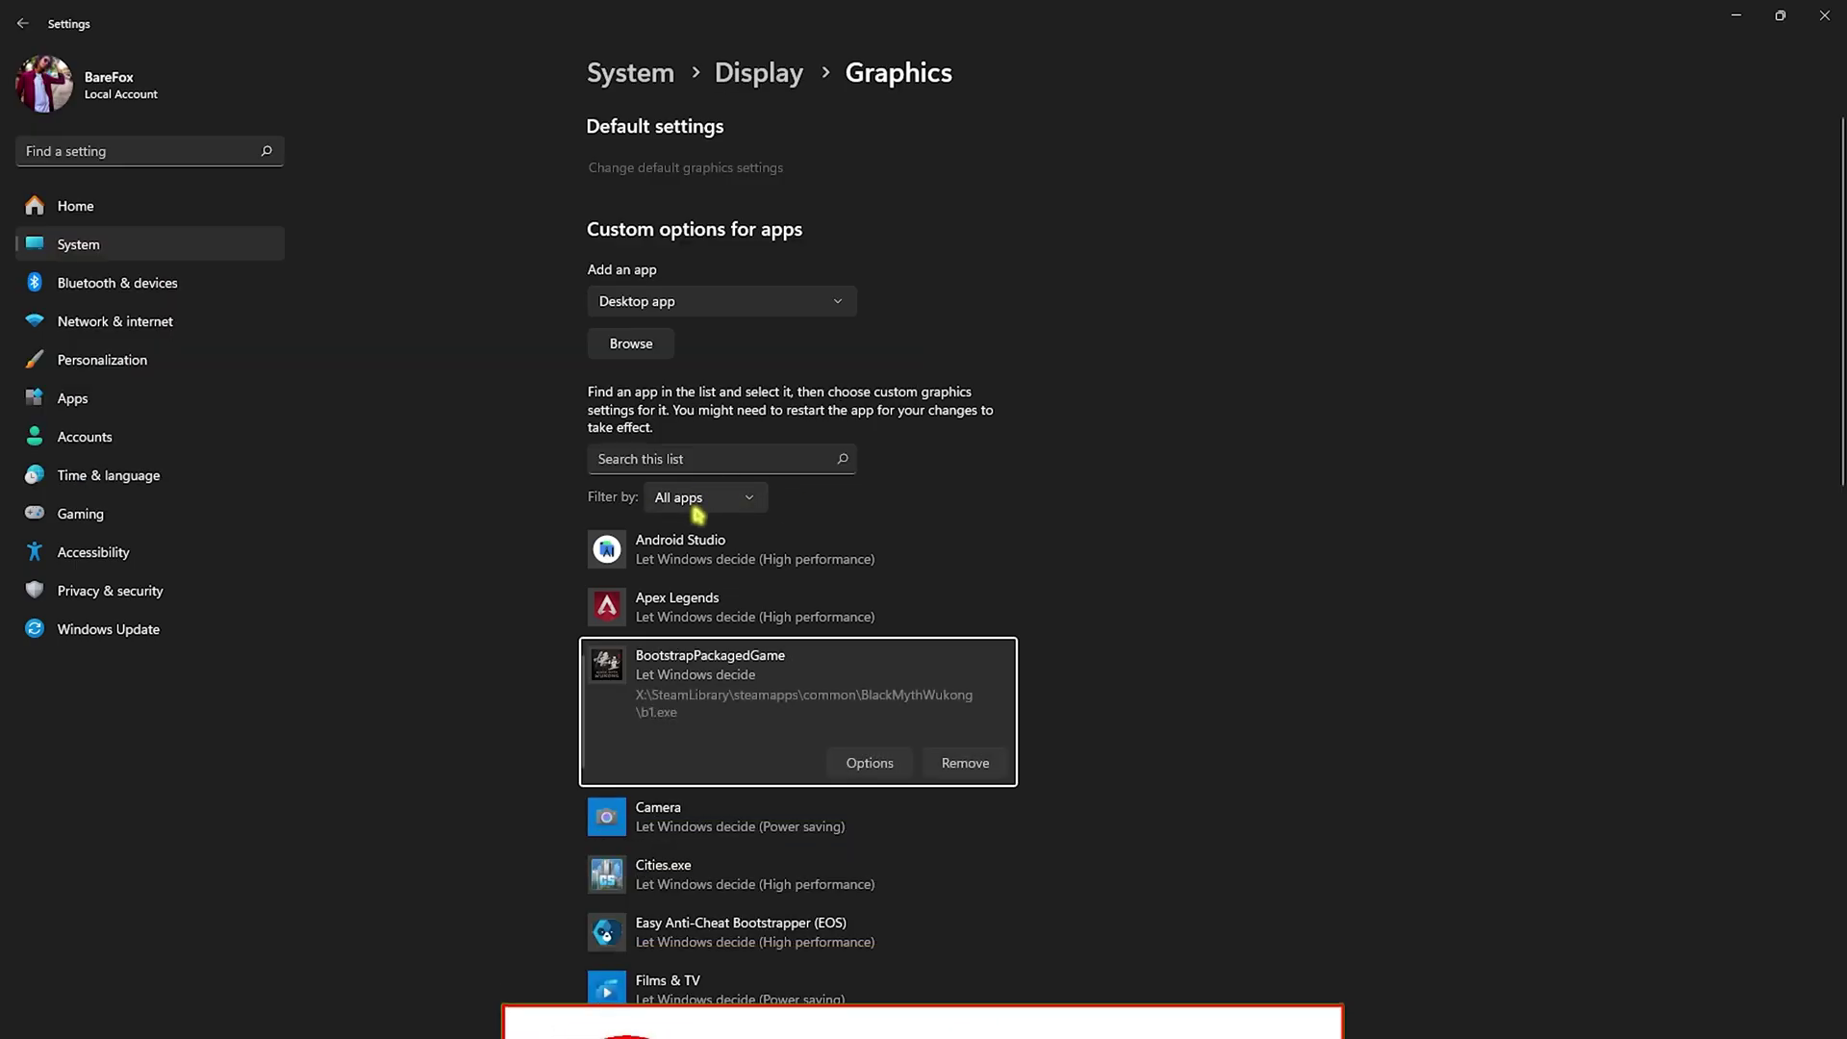
Set the graphics preference of BootstrapPackagedGame to High performance and save it
scroll(808, 610, down, 2)
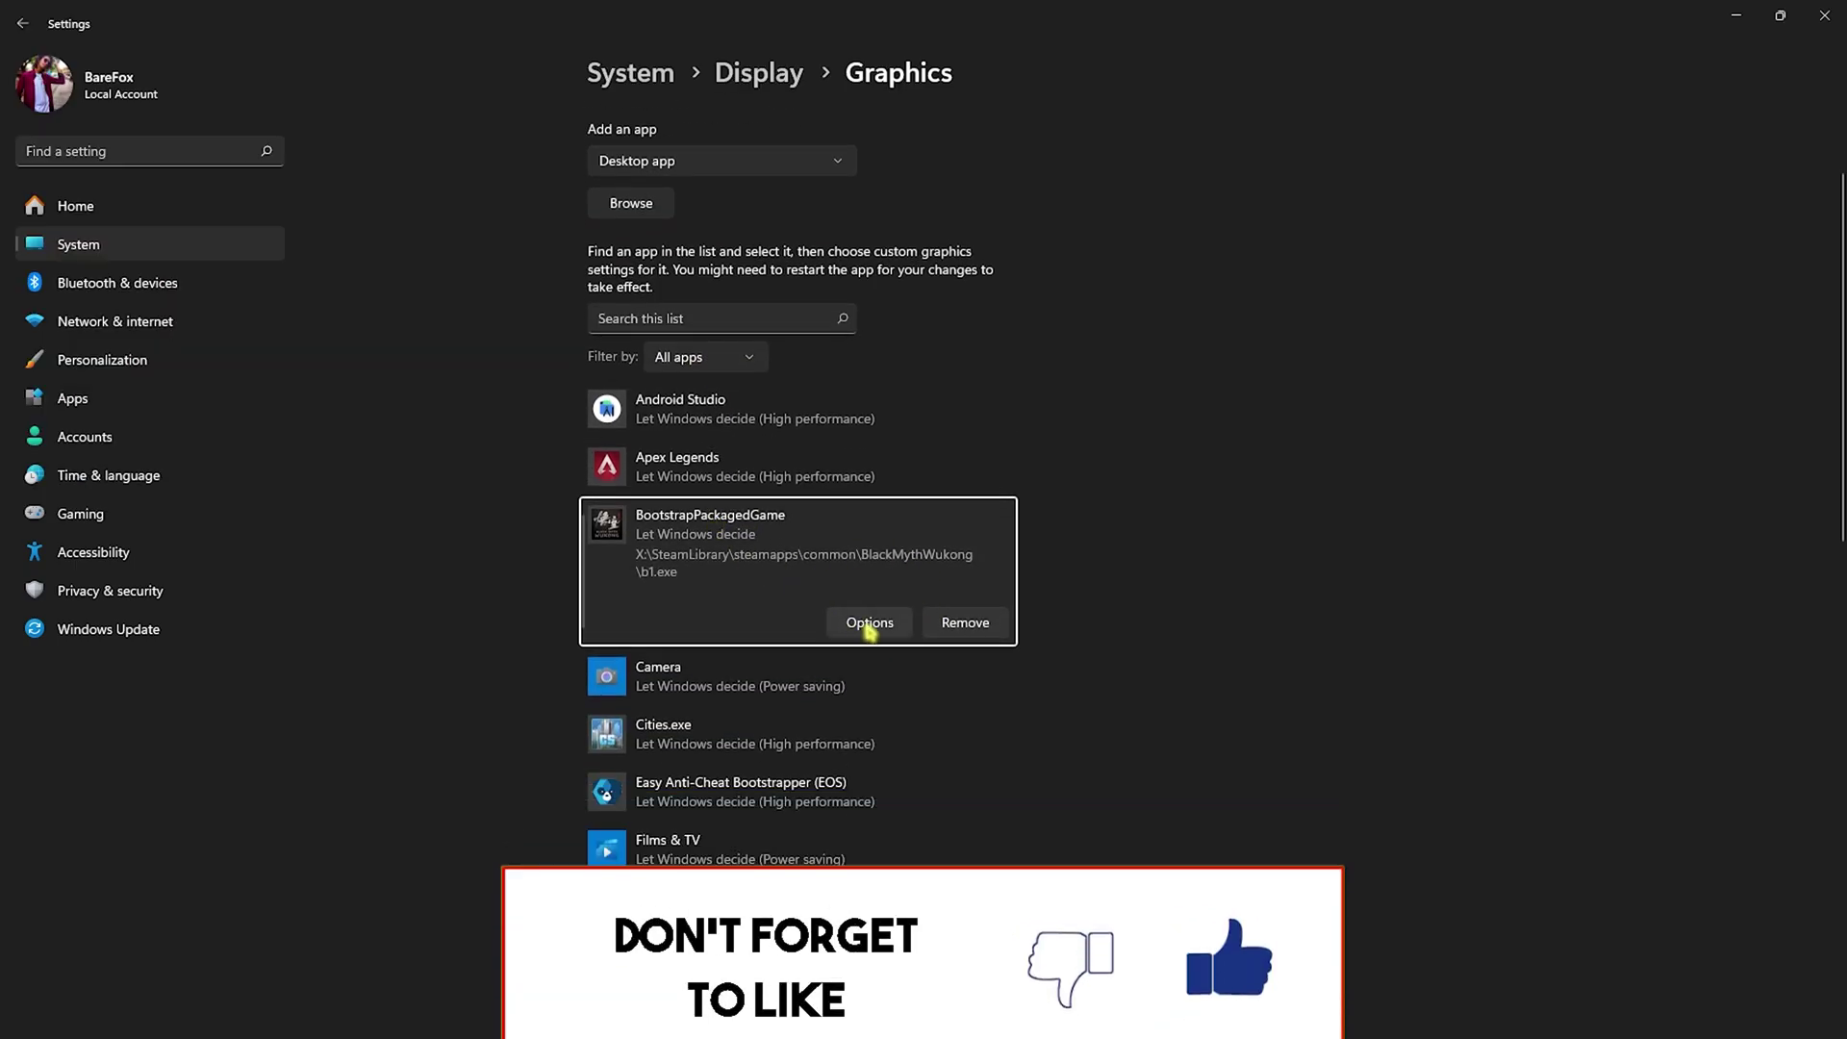
click(867, 628)
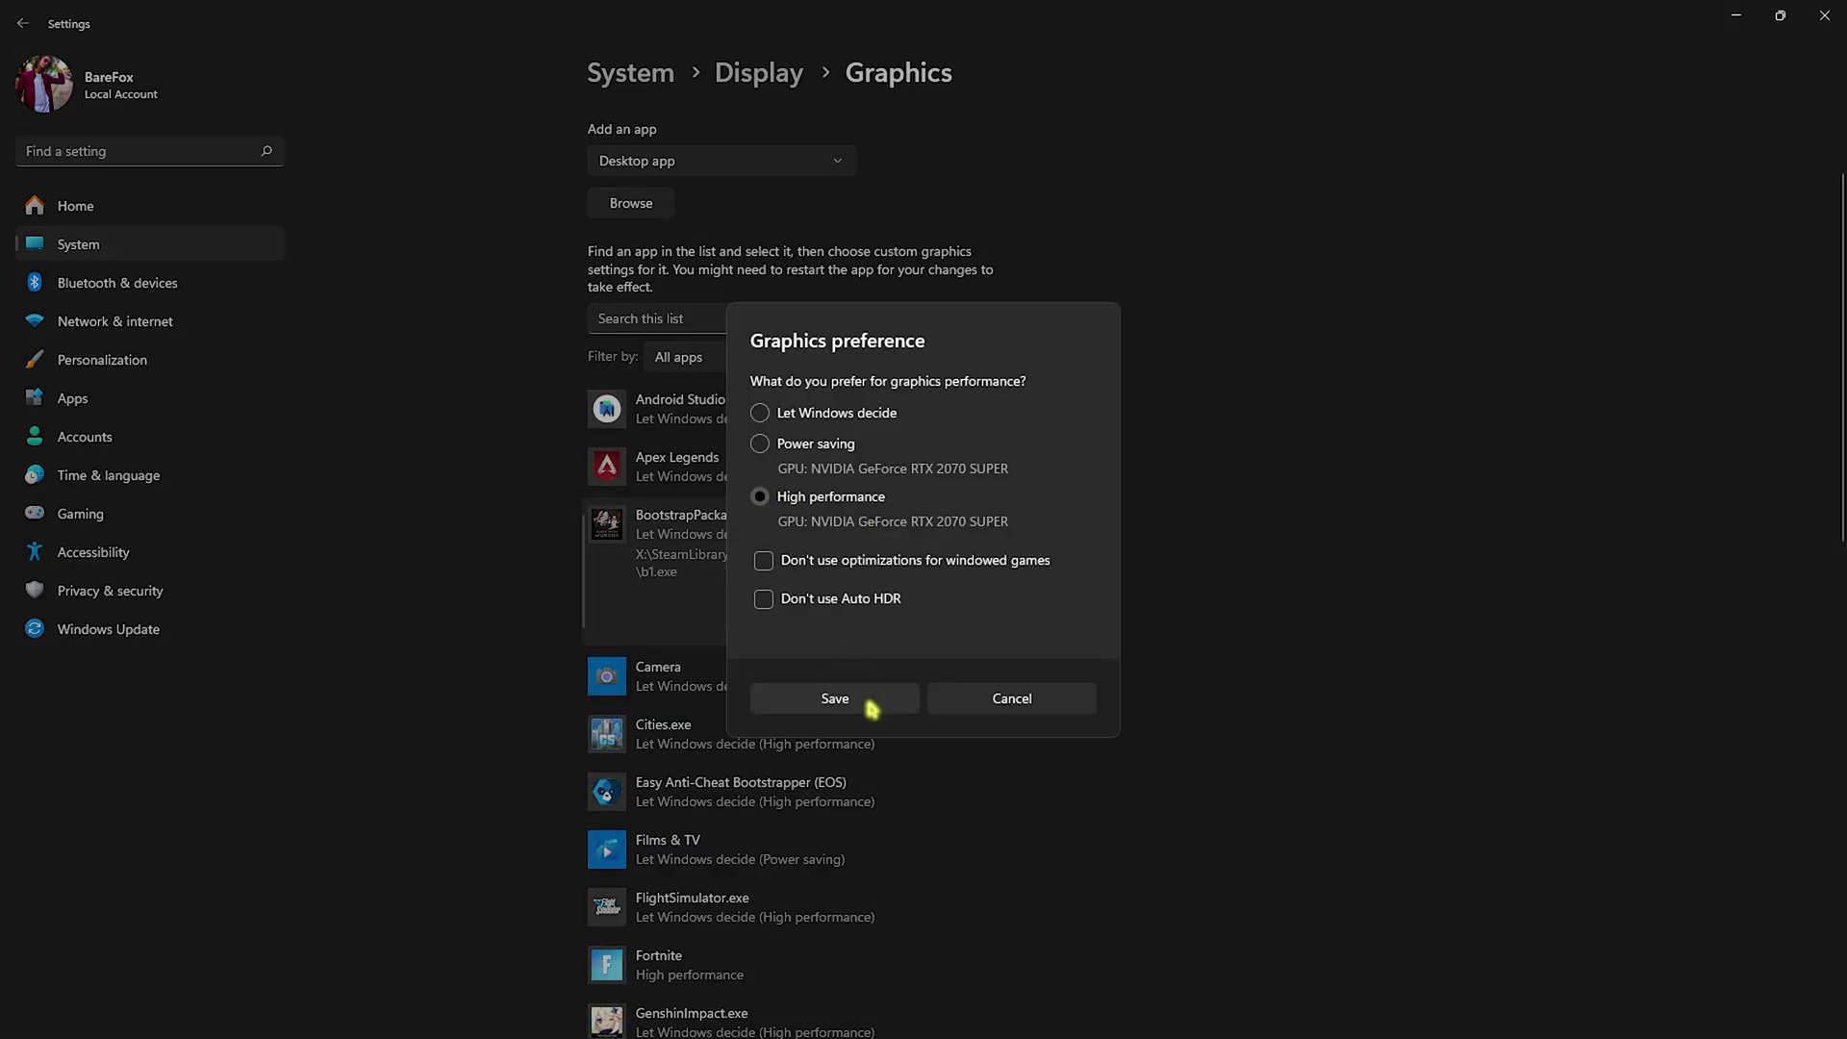
click(871, 709)
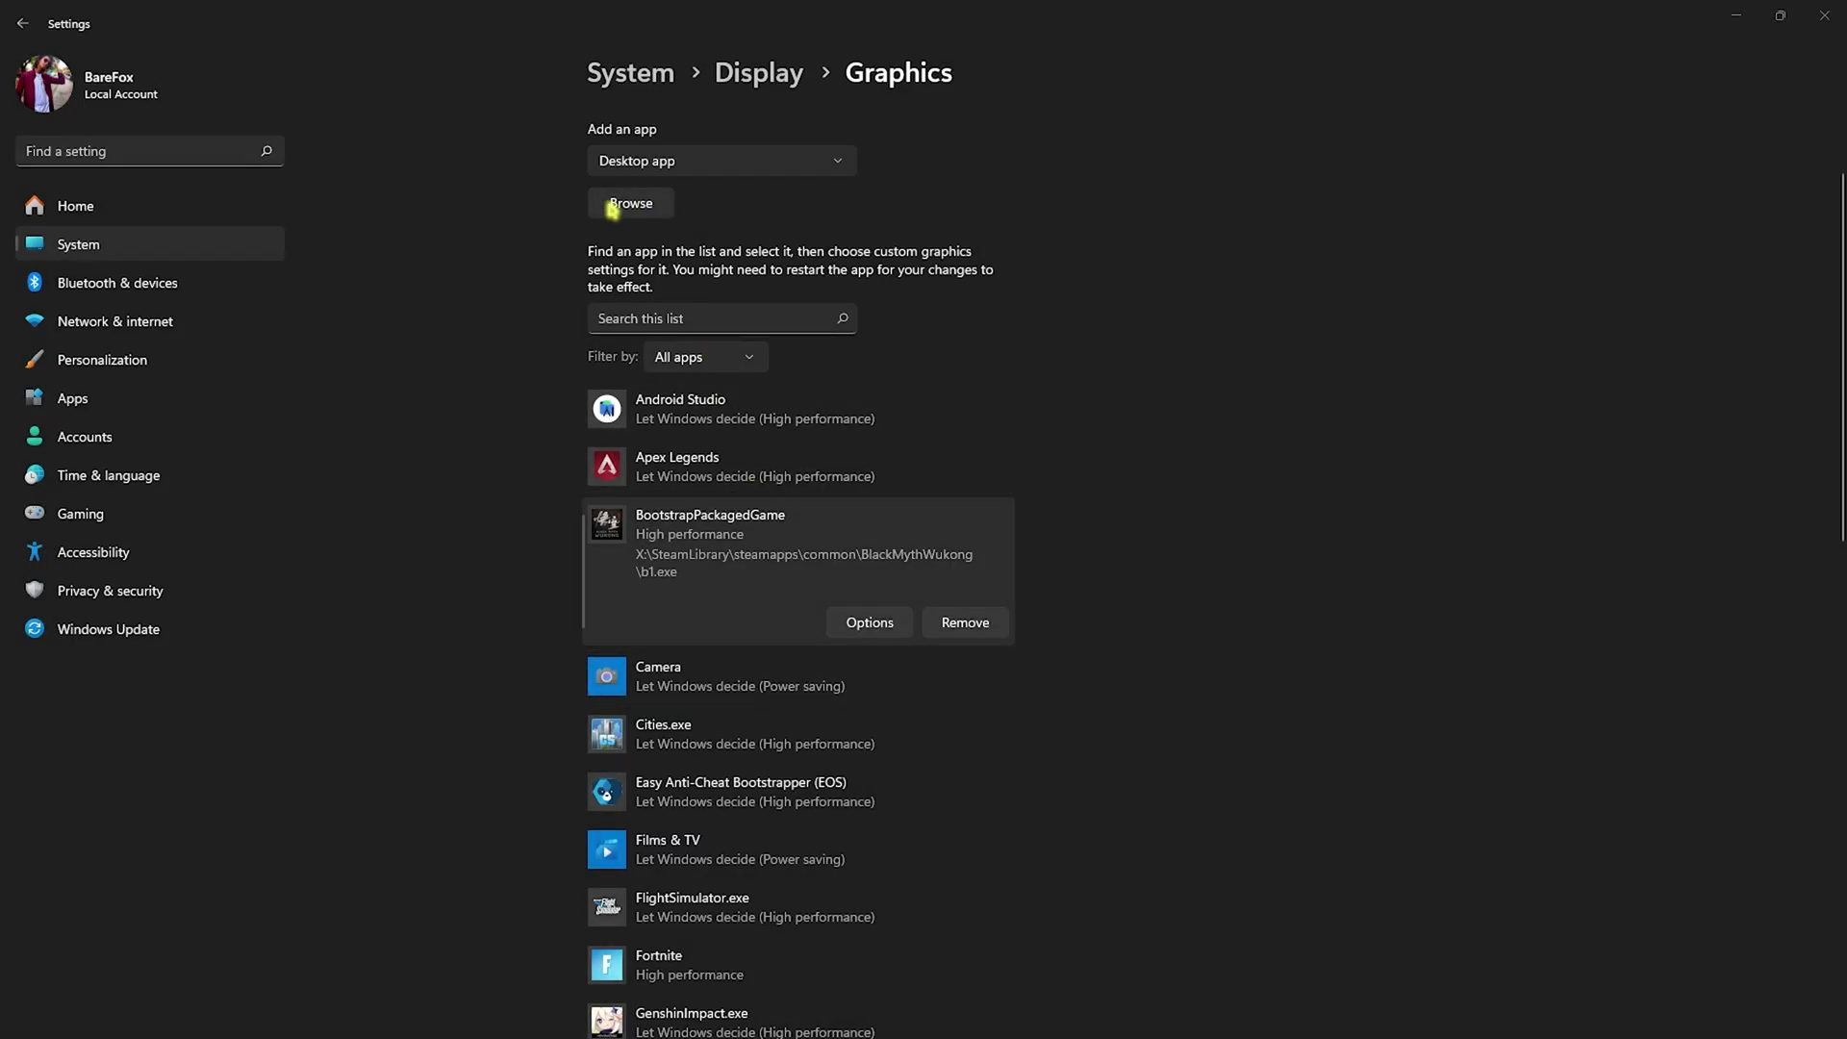
Add b1-Win64-Shipping.exe from b1\Binaries\Win64 to the custom graphics apps and save its graphics preference
click(612, 205)
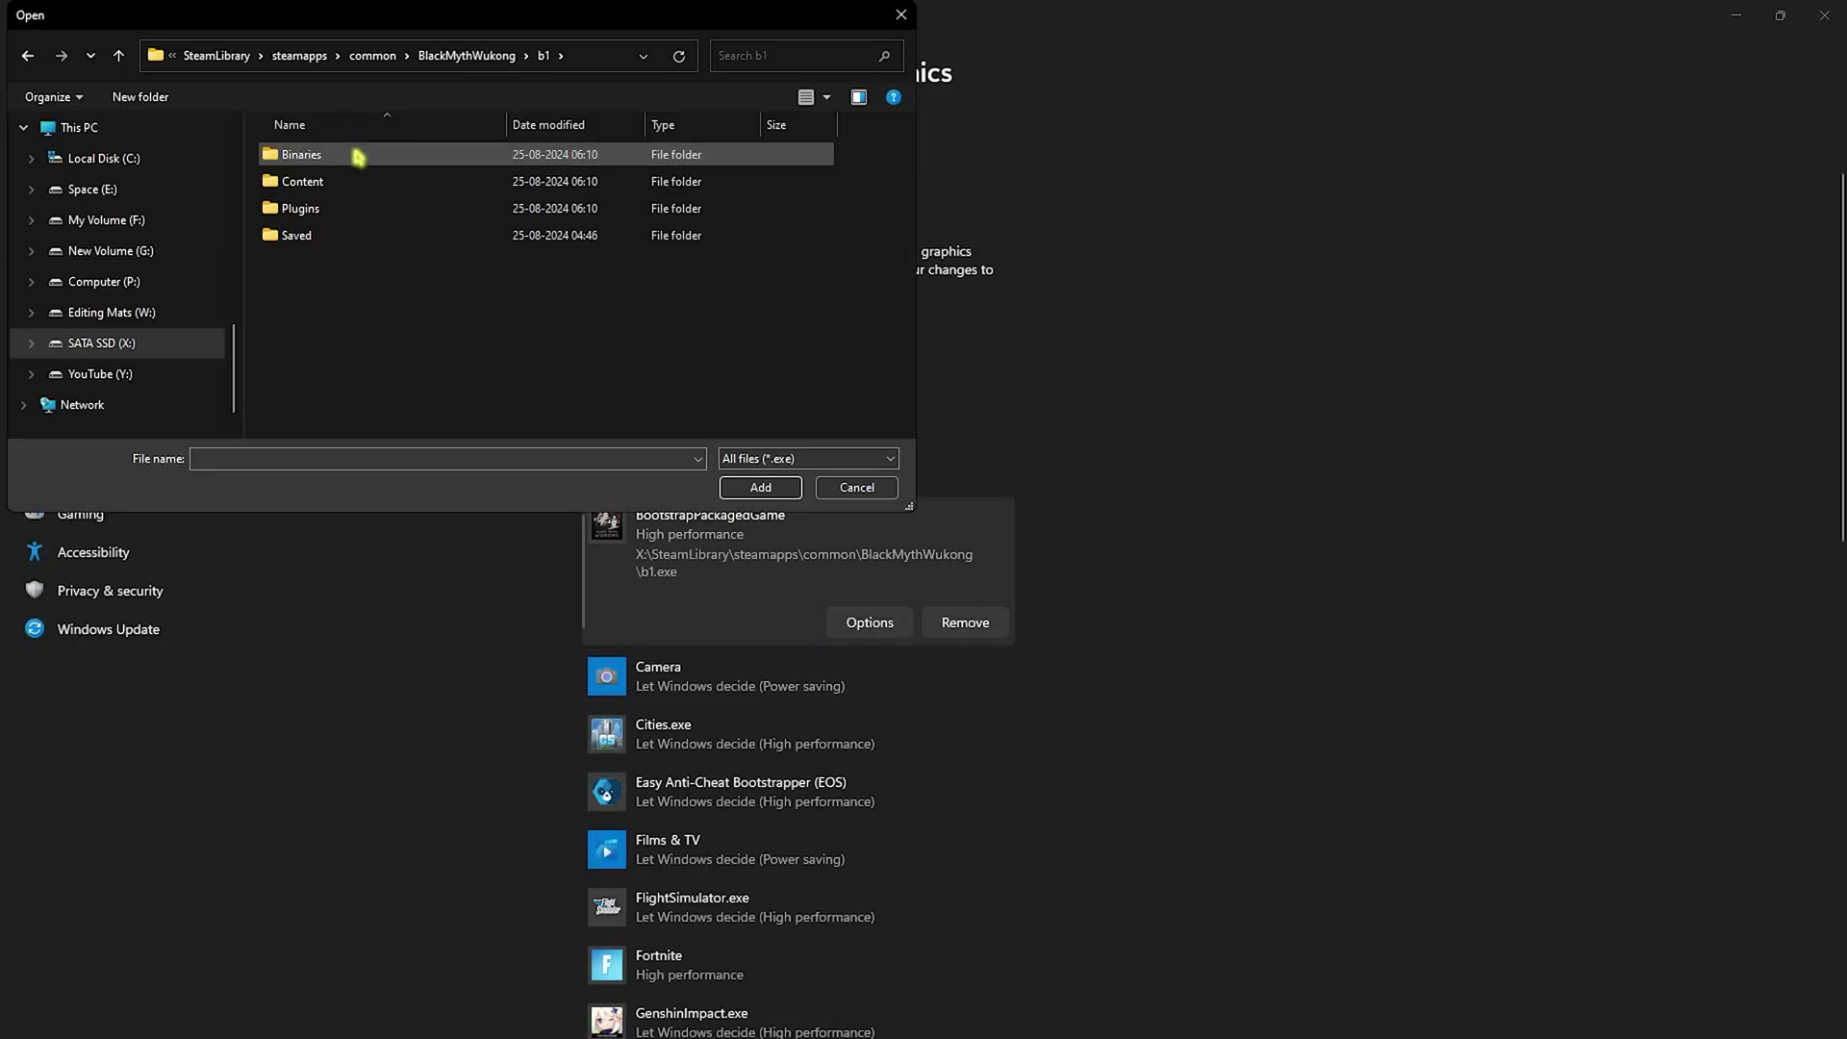
double_click(358, 155)
double_click(358, 155)
click(354, 182)
click(354, 182)
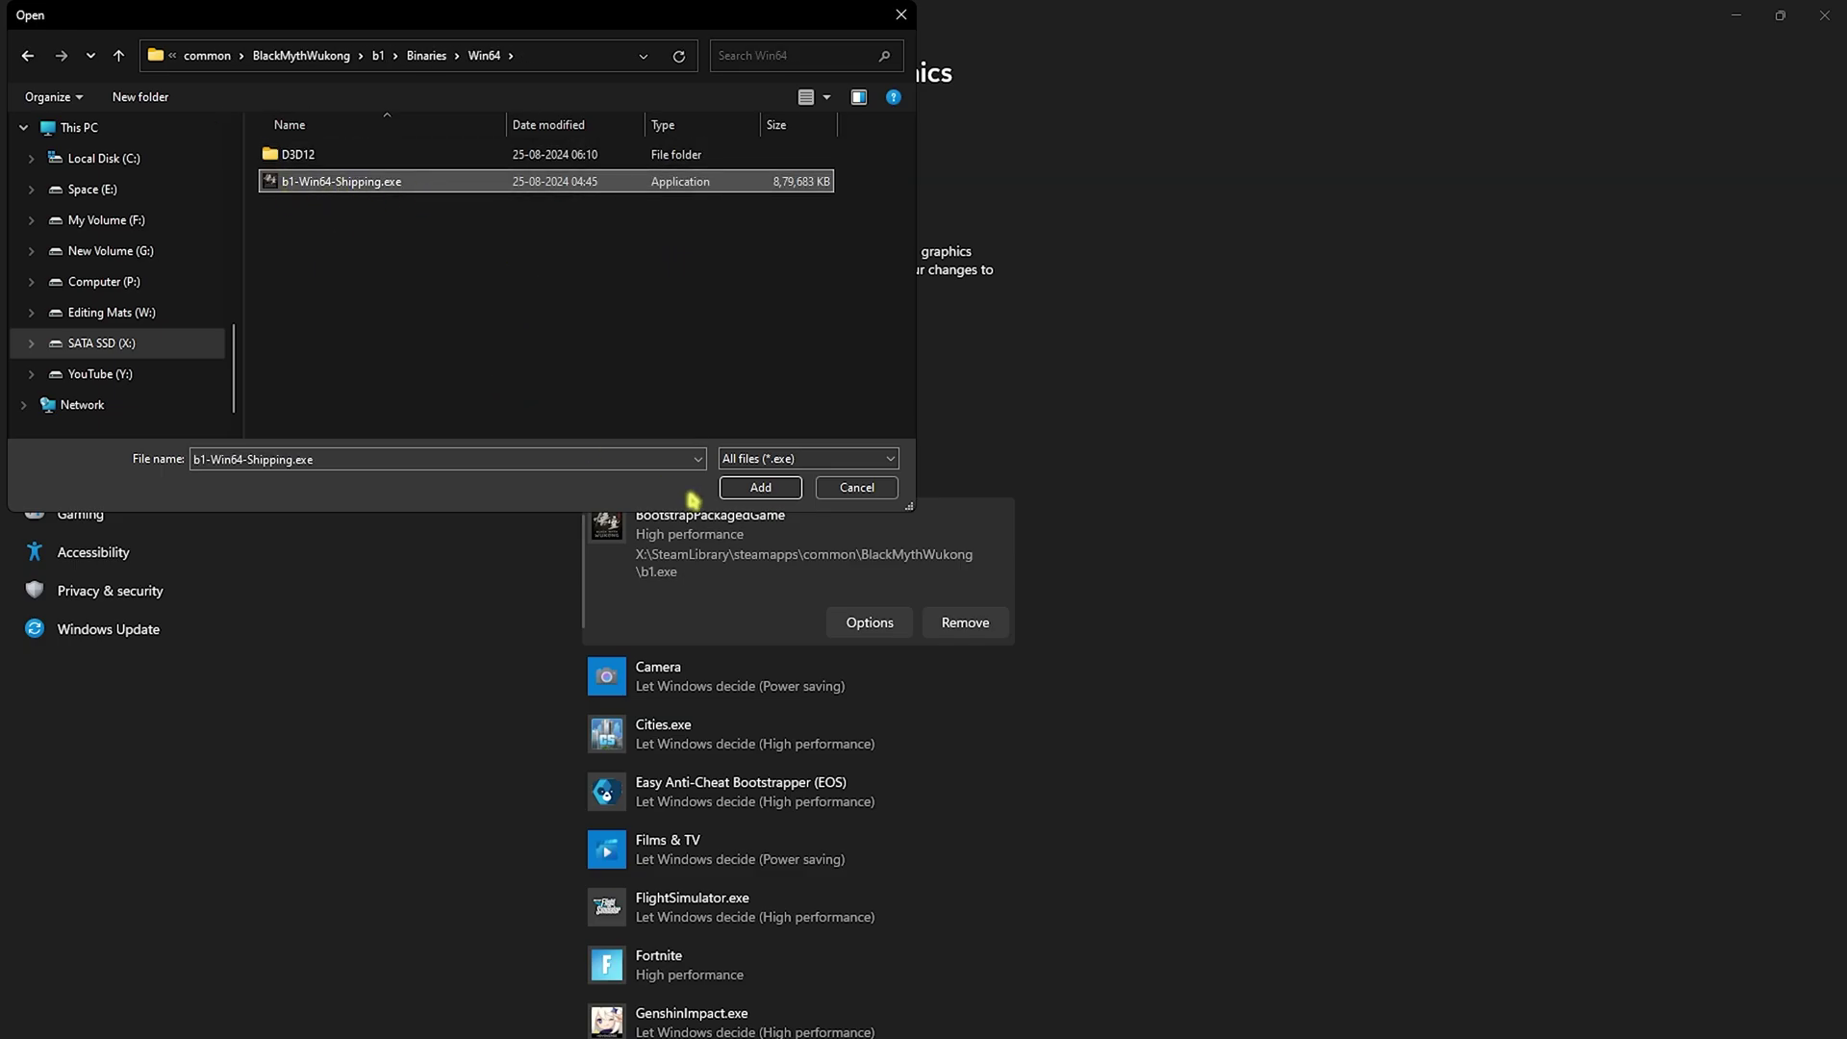
click(765, 486)
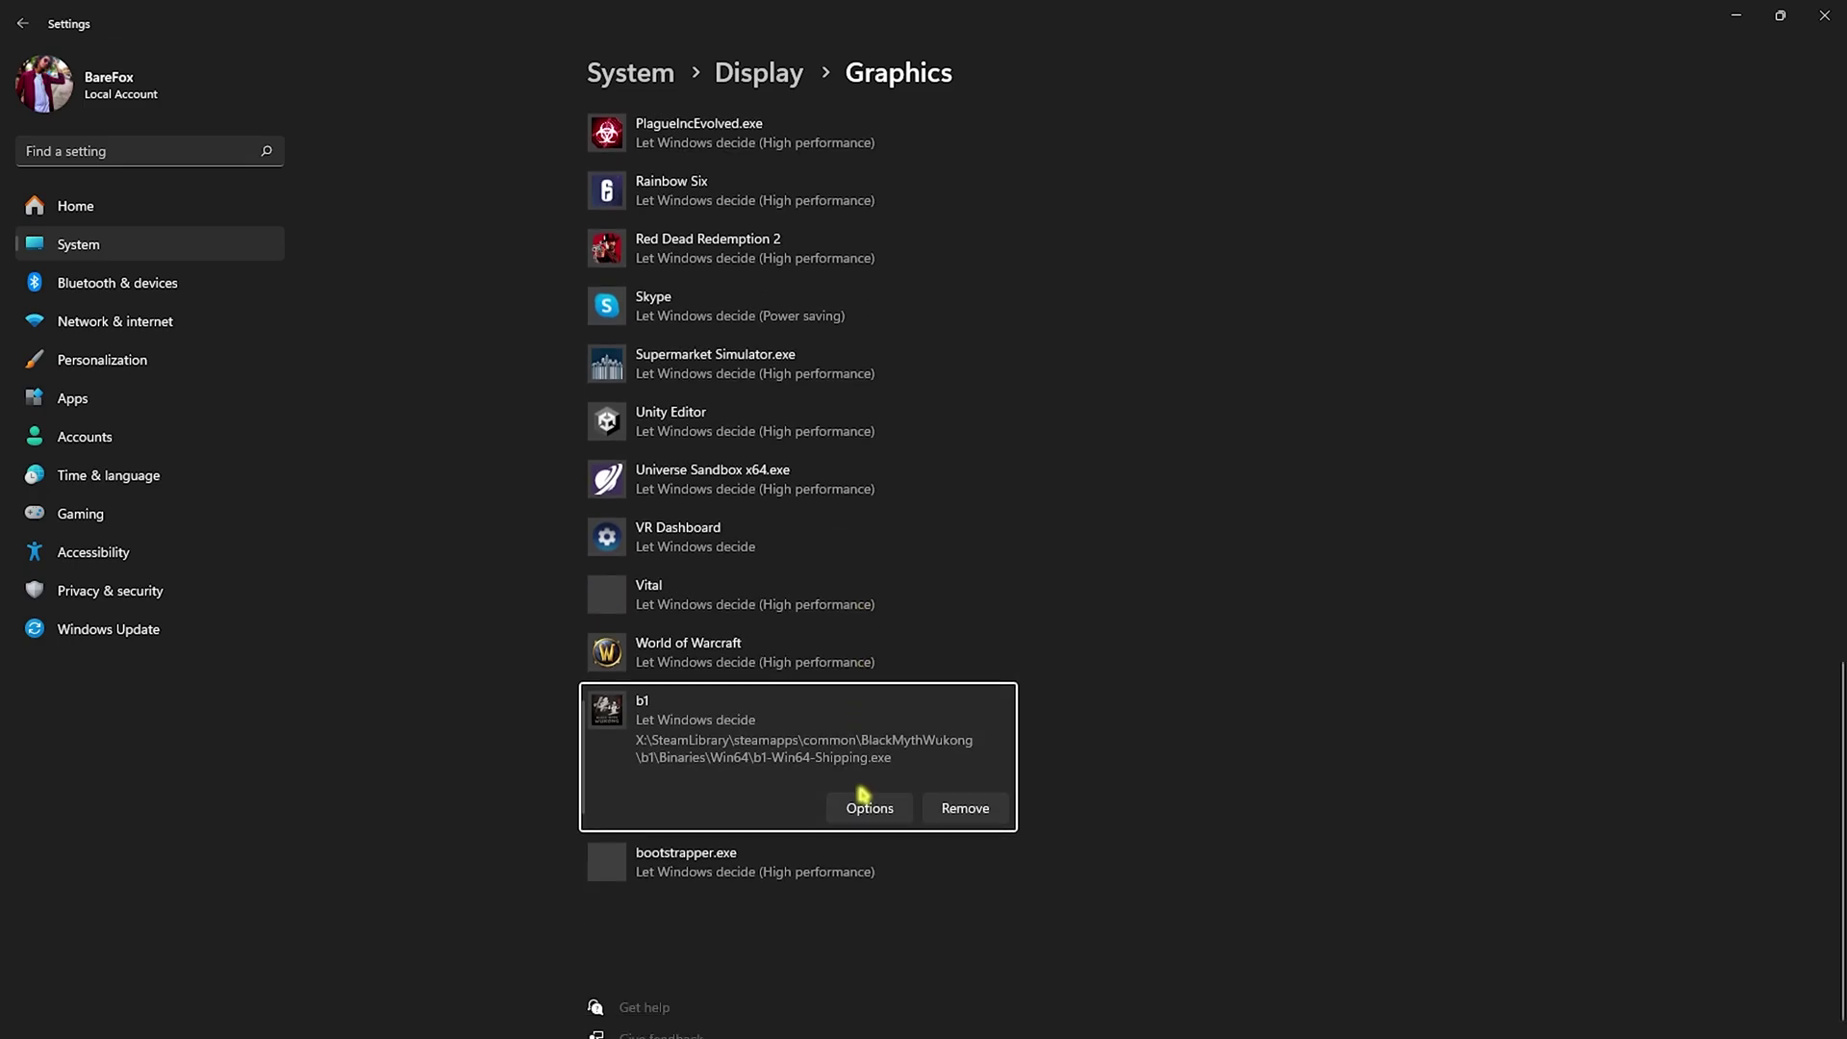
click(863, 800)
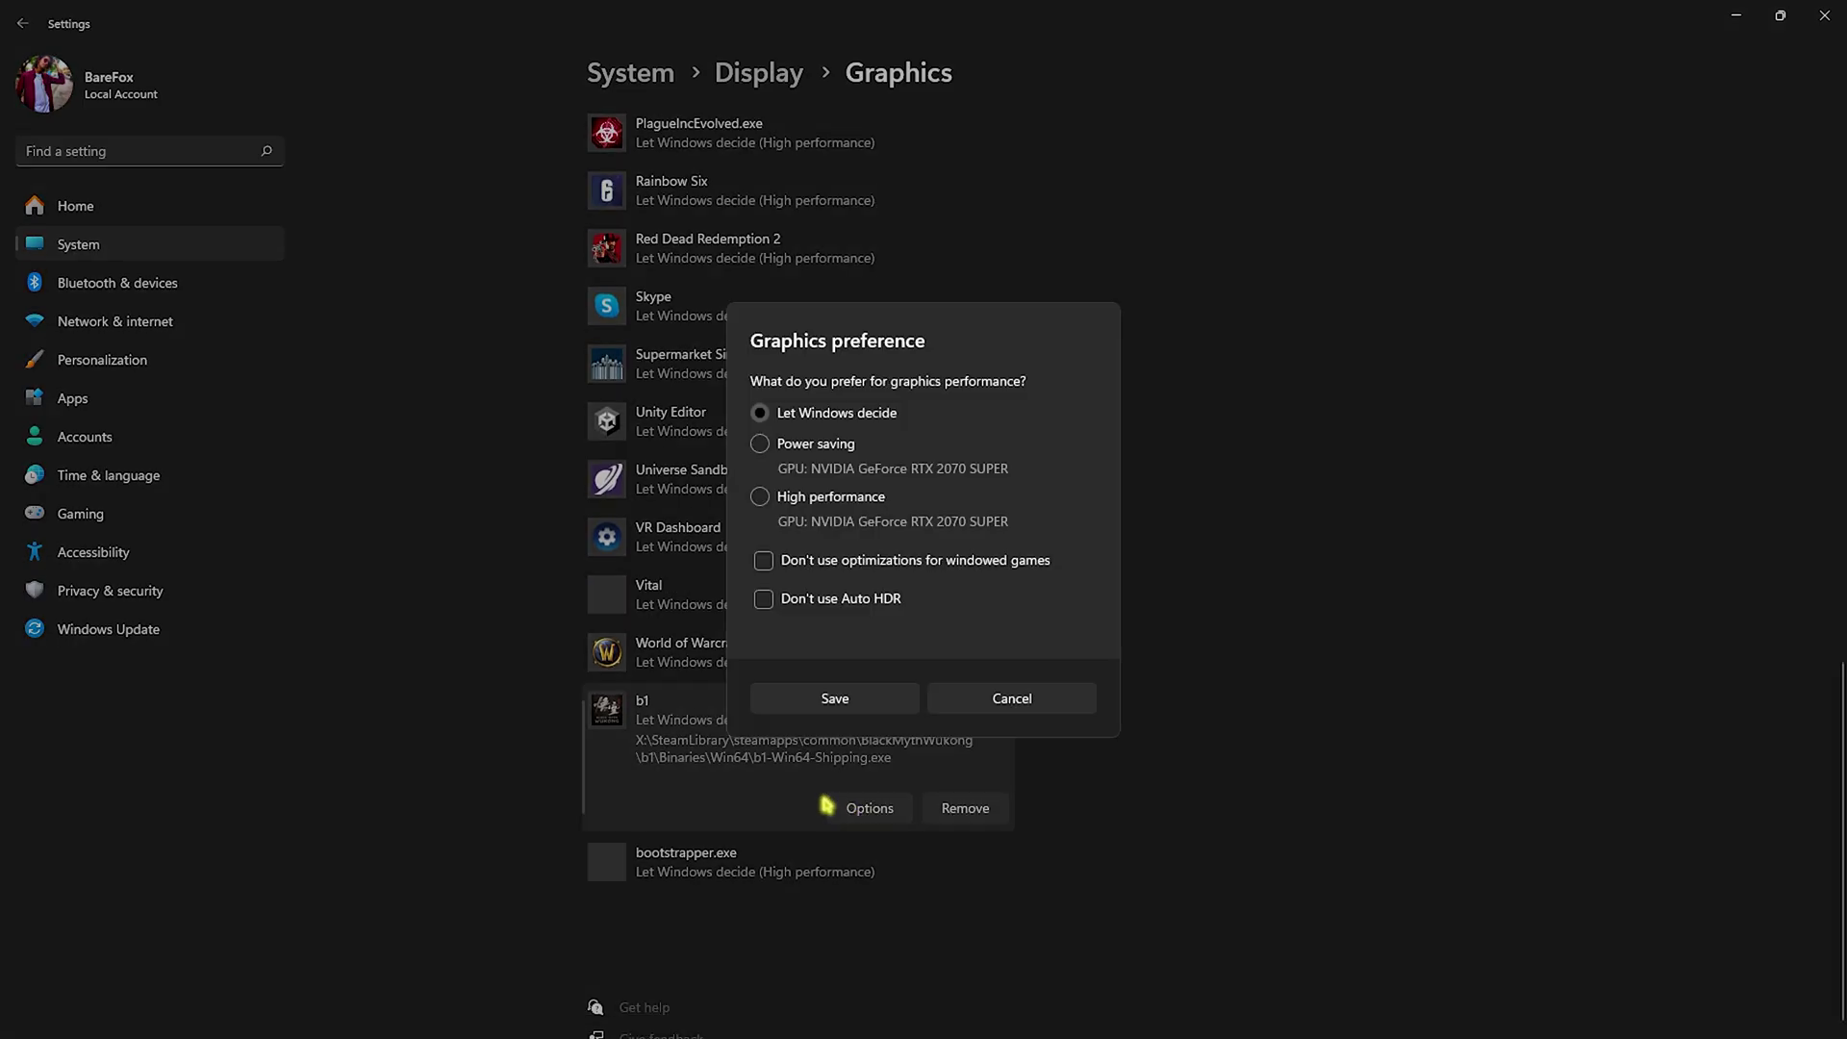
click(835, 696)
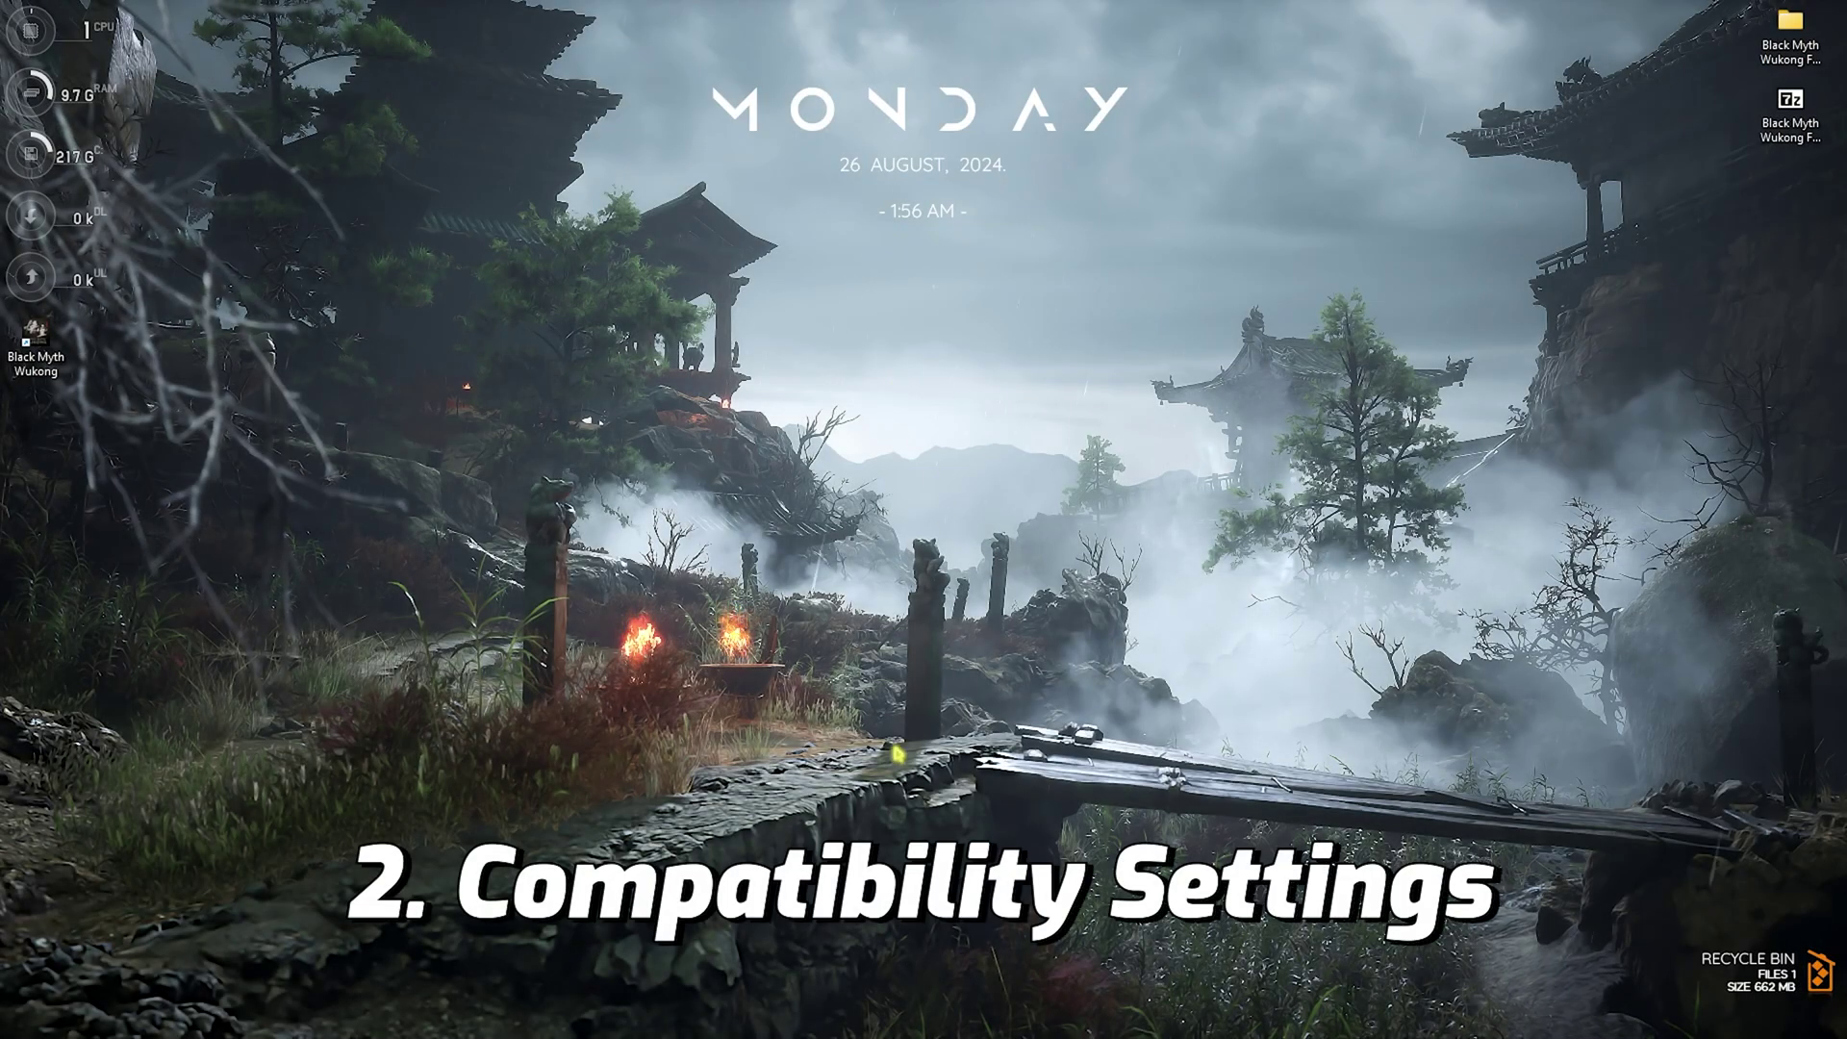
Open the BlackMythWukong\b1\Binaries\Win64 folder in File Explorer
mouse_move(866, 1031)
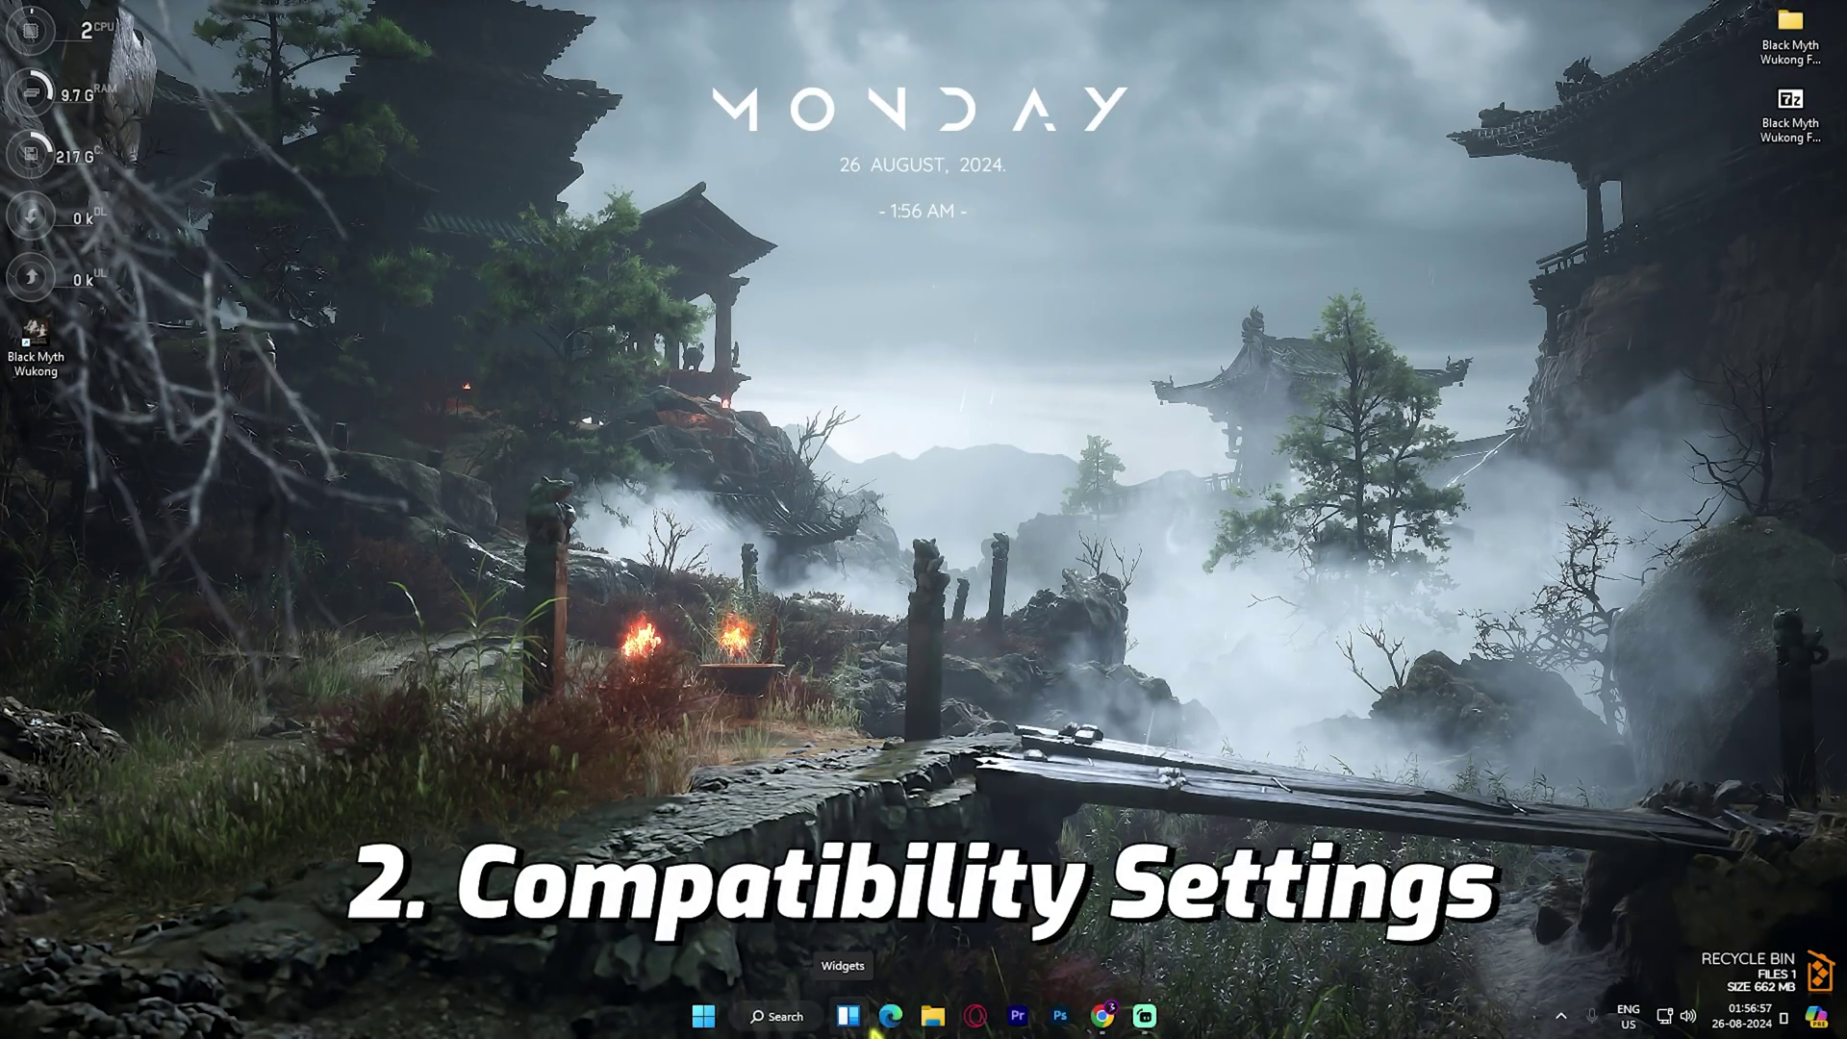
click(934, 1016)
double_click(268, 189)
click(288, 188)
double_click(289, 186)
double_click(289, 182)
Disable fullscreen optimizations in the compatibility properties of b1-Win64-Shipping.exe
click(278, 206)
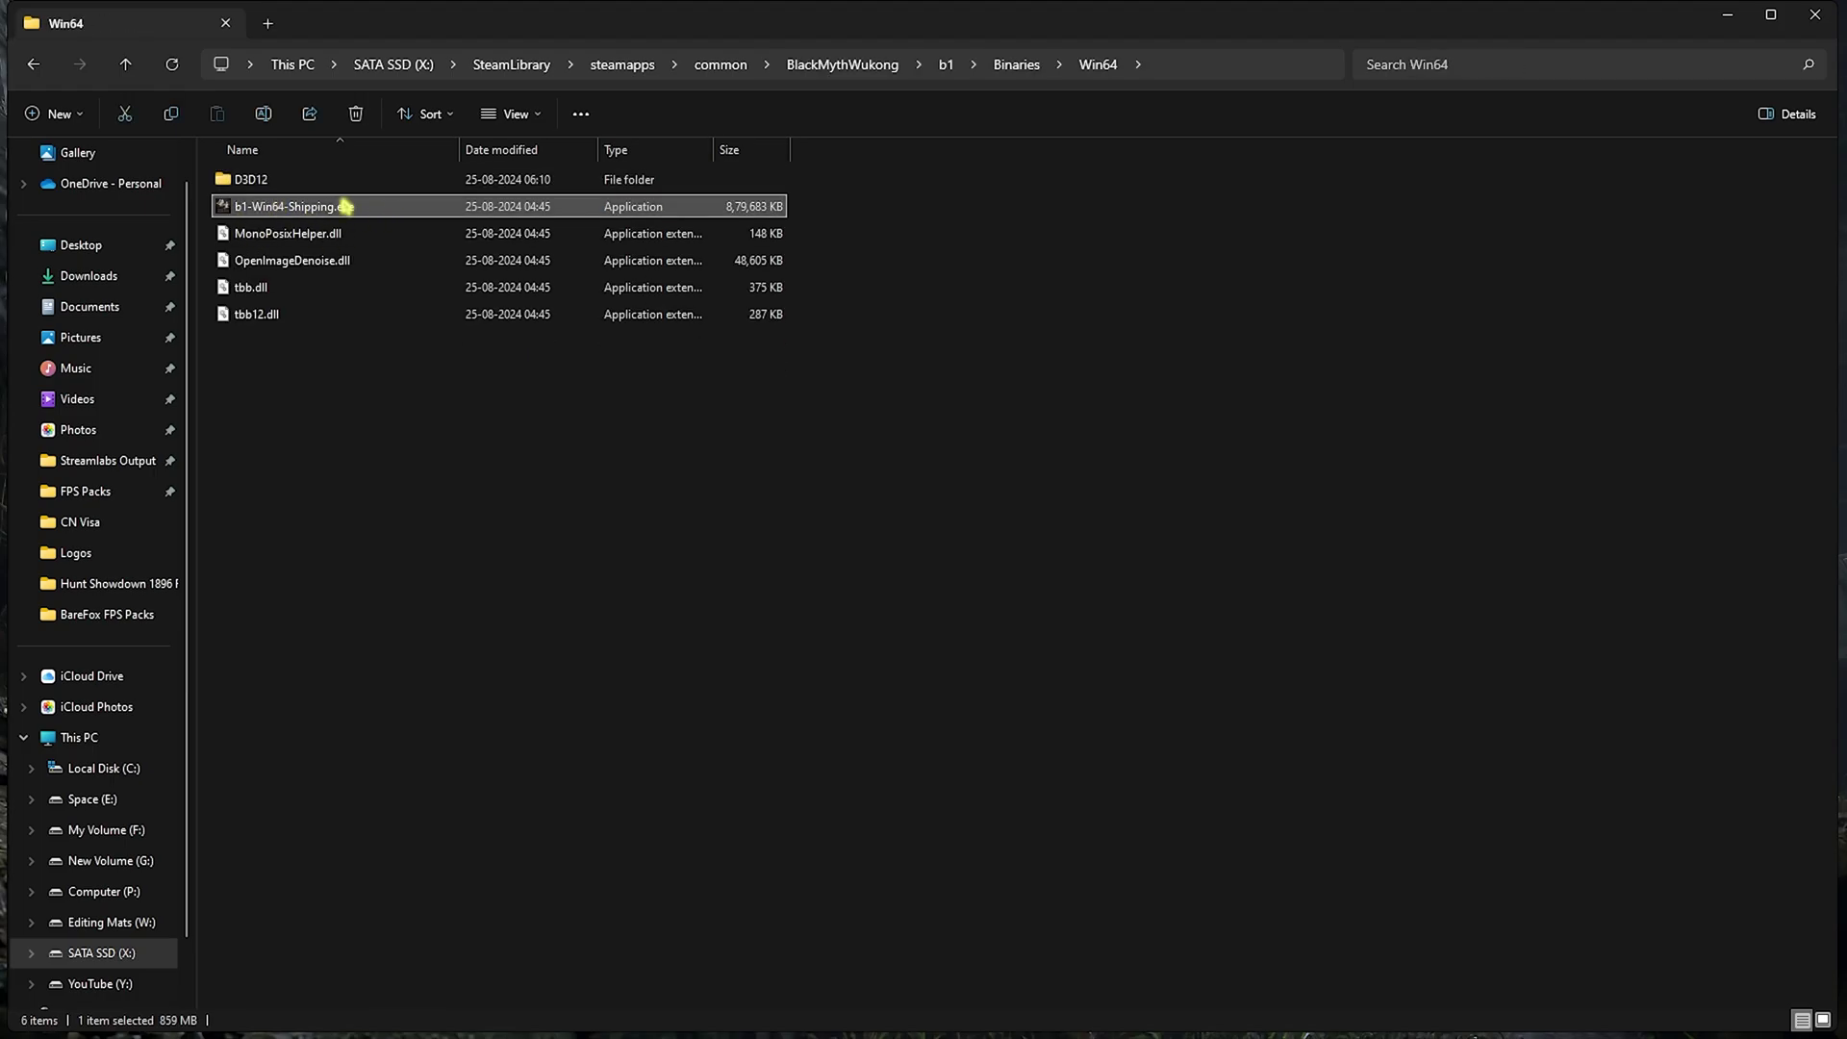
right_click(297, 209)
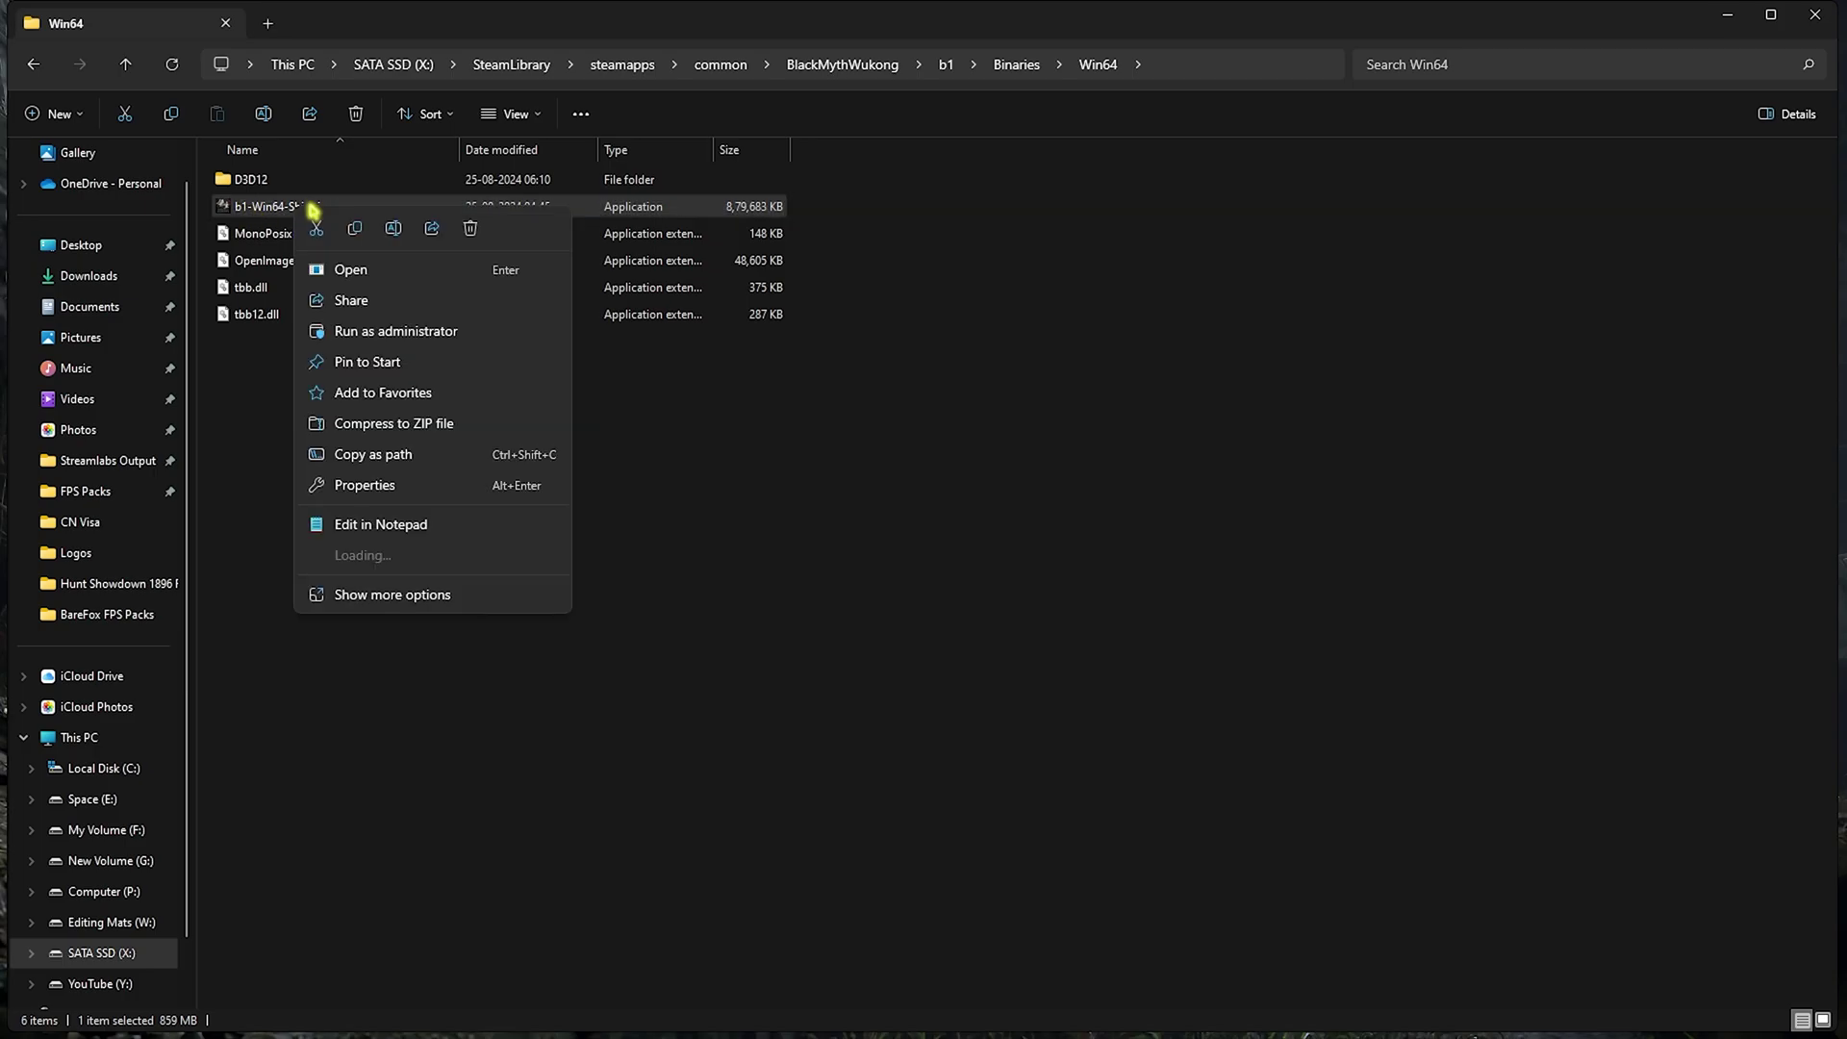
click(363, 486)
click(477, 269)
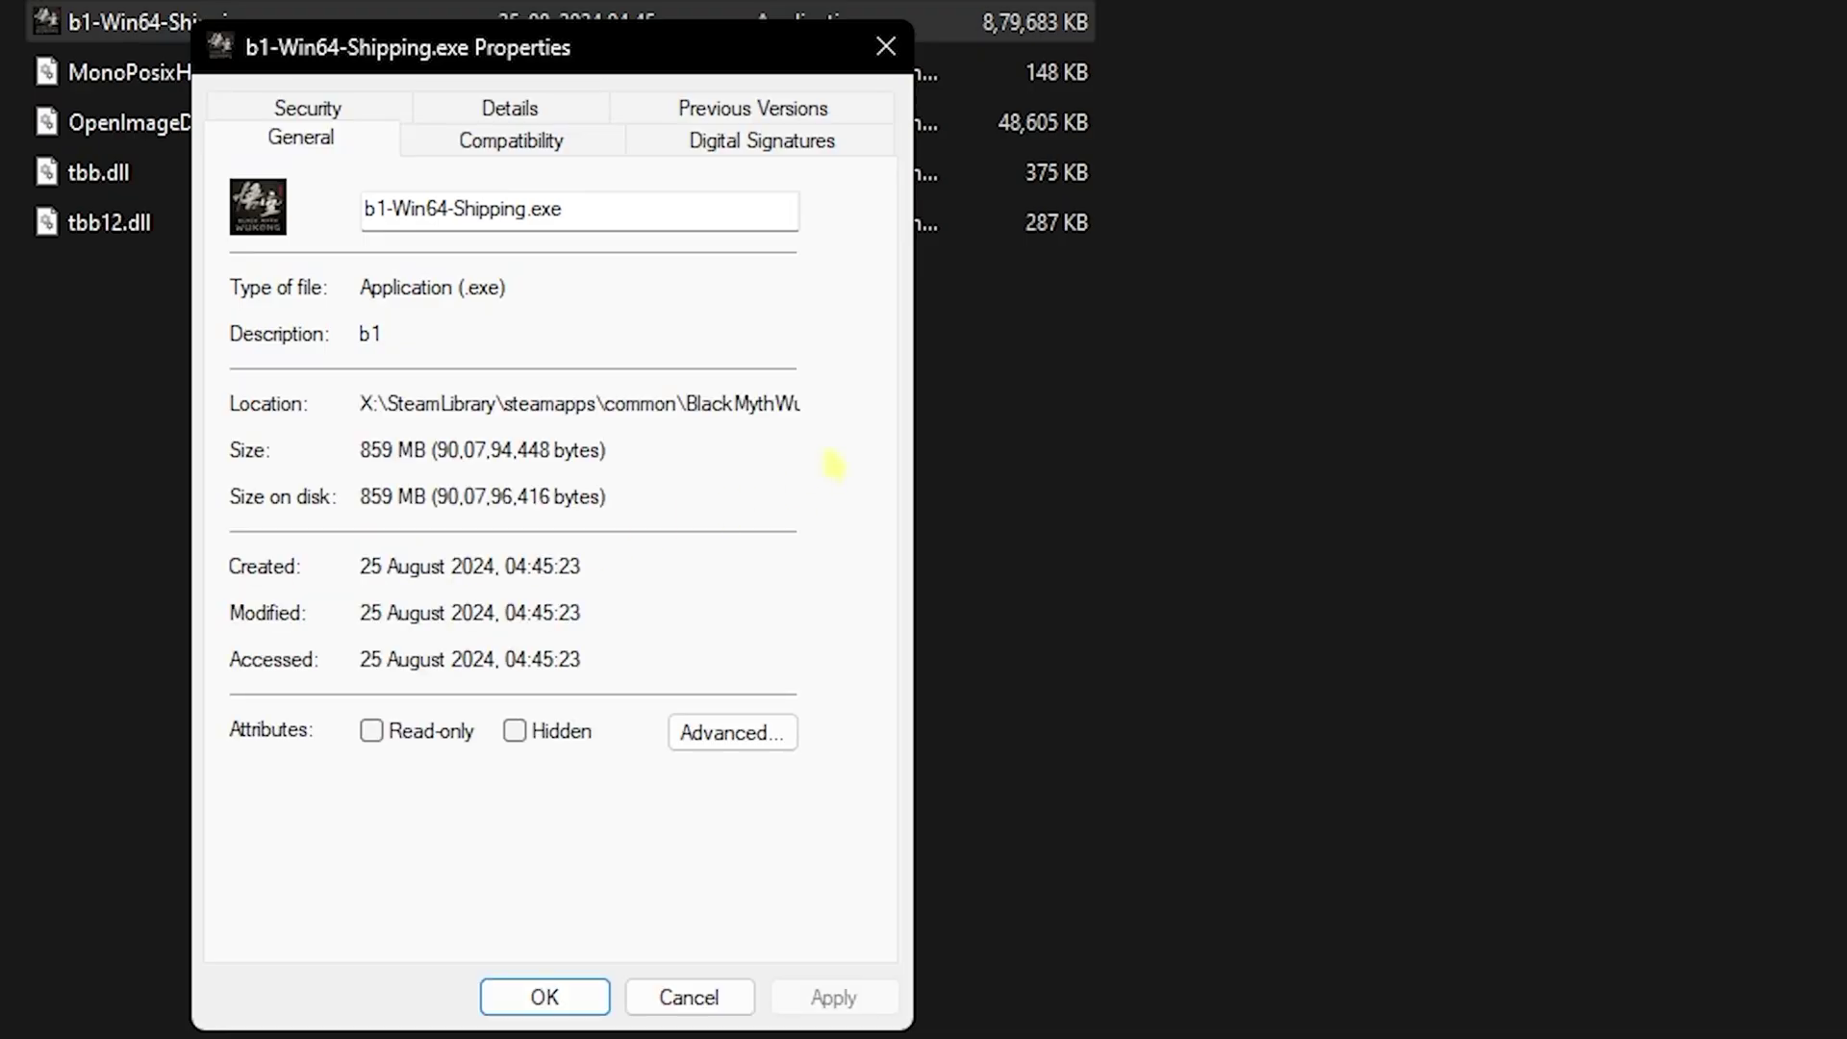
click(351, 674)
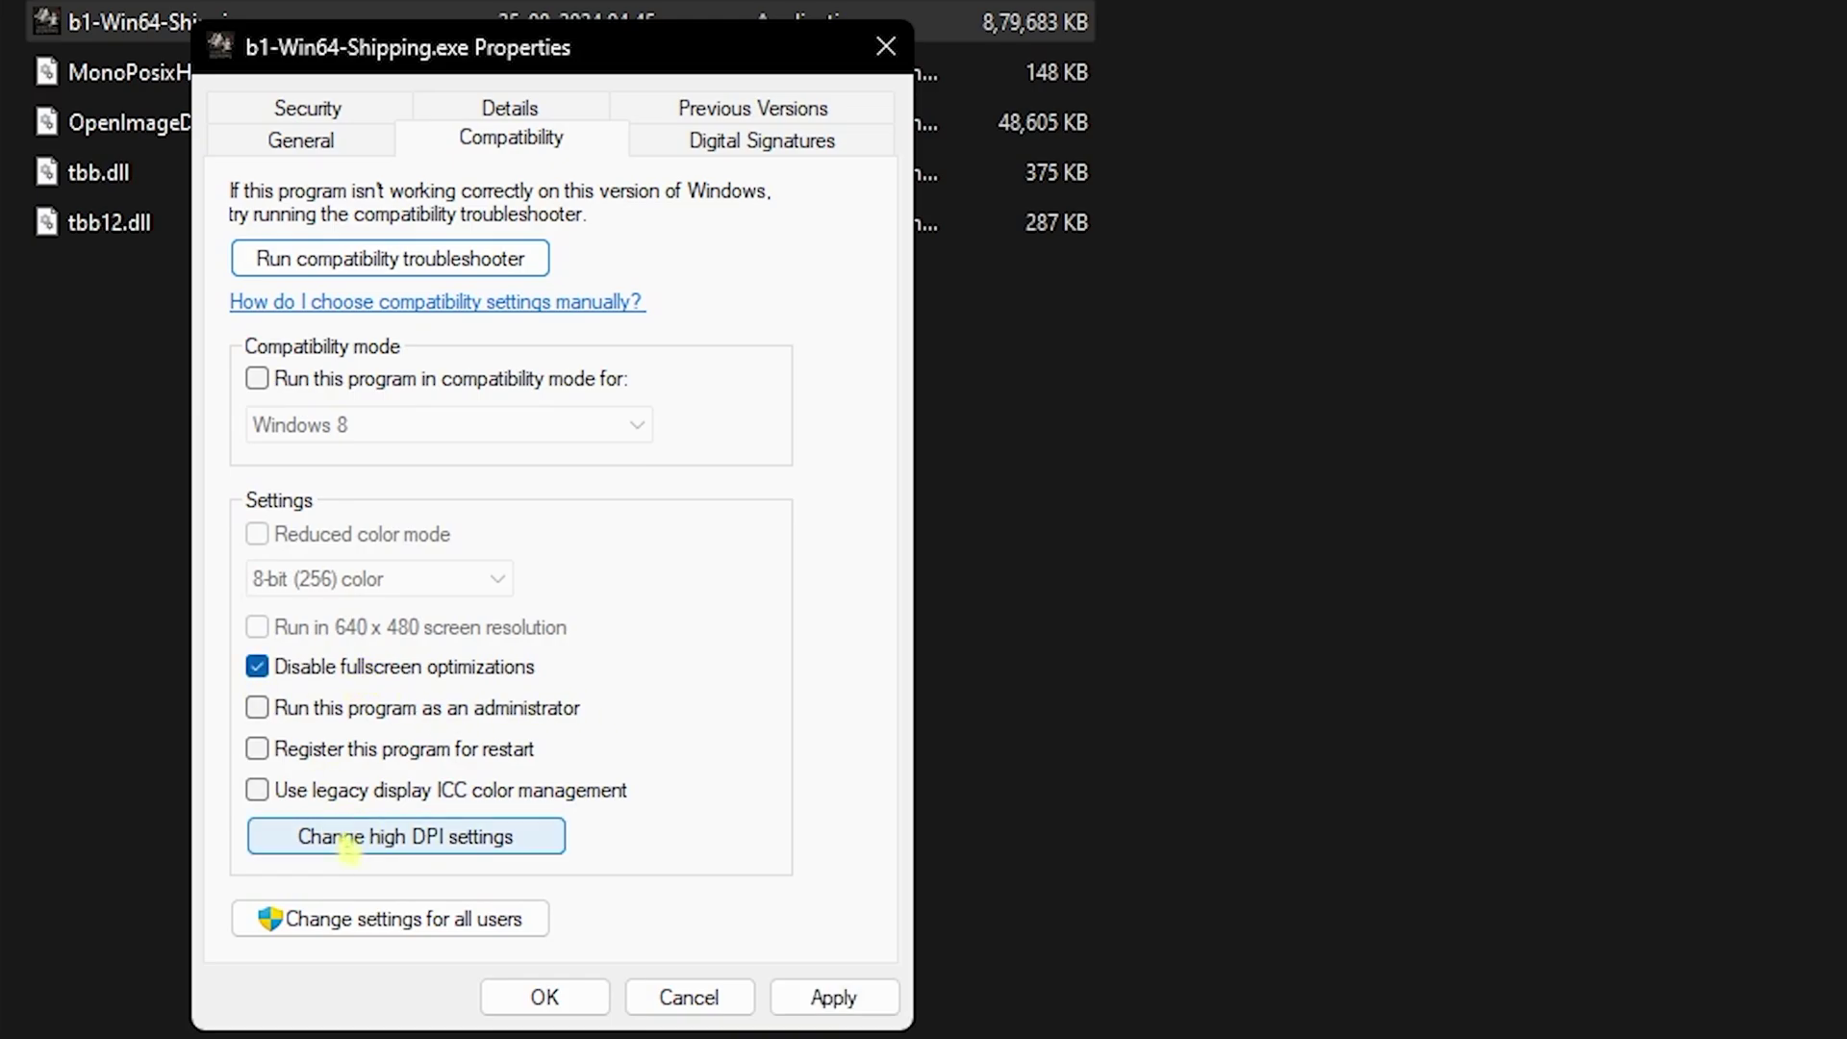
Override the high DPI scaling behavior with scaling performed by Application, and apply the compatibility properties
click(424, 846)
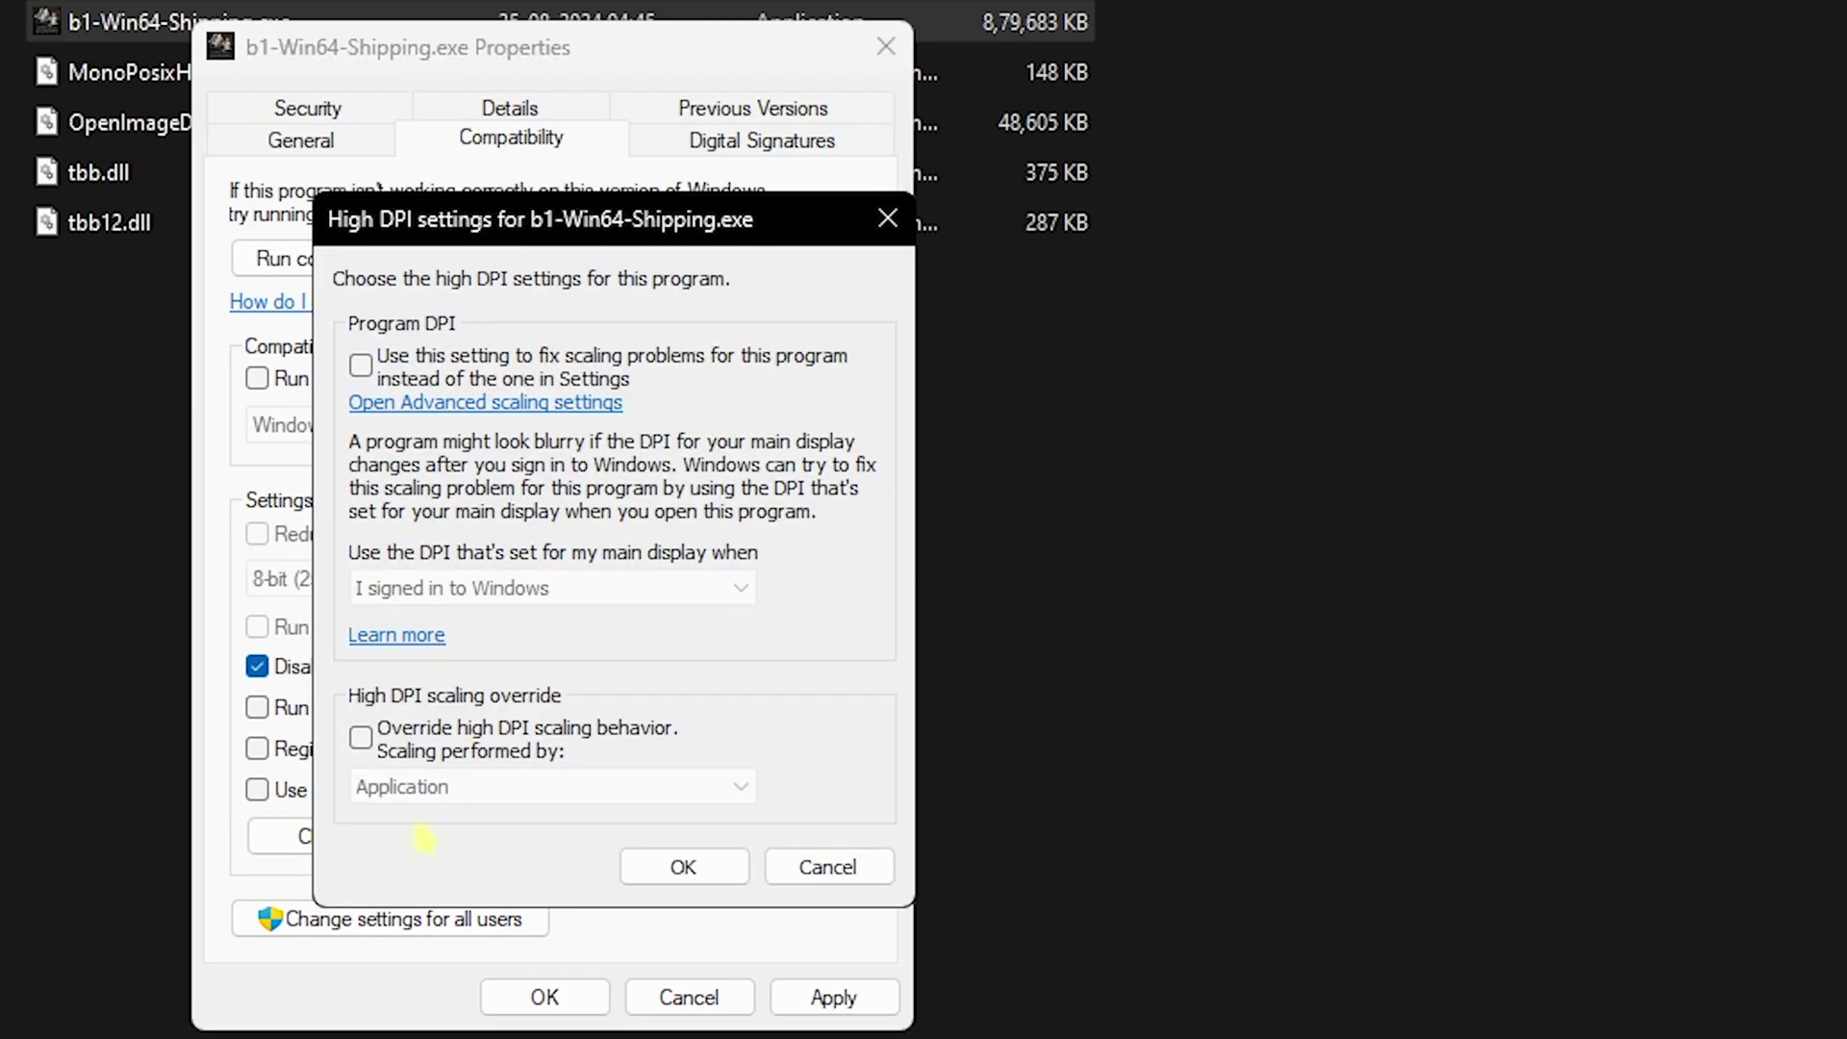
click(362, 738)
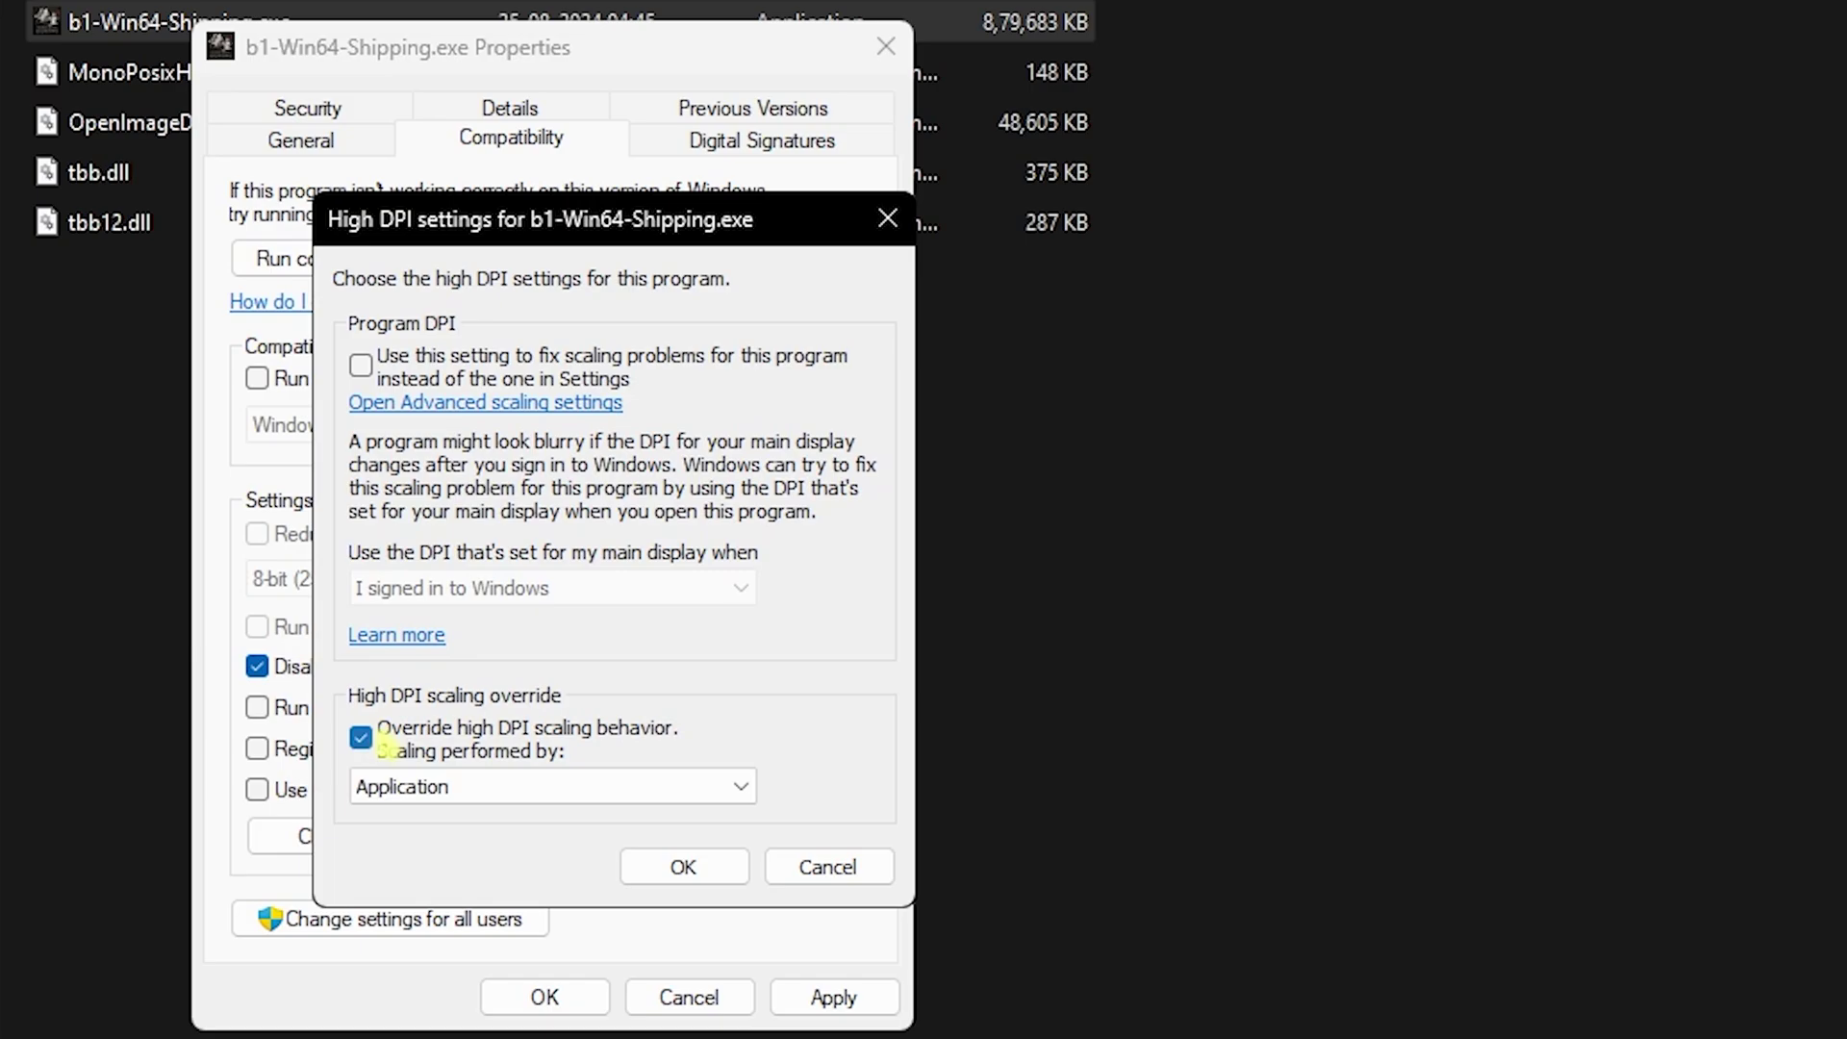
click(683, 867)
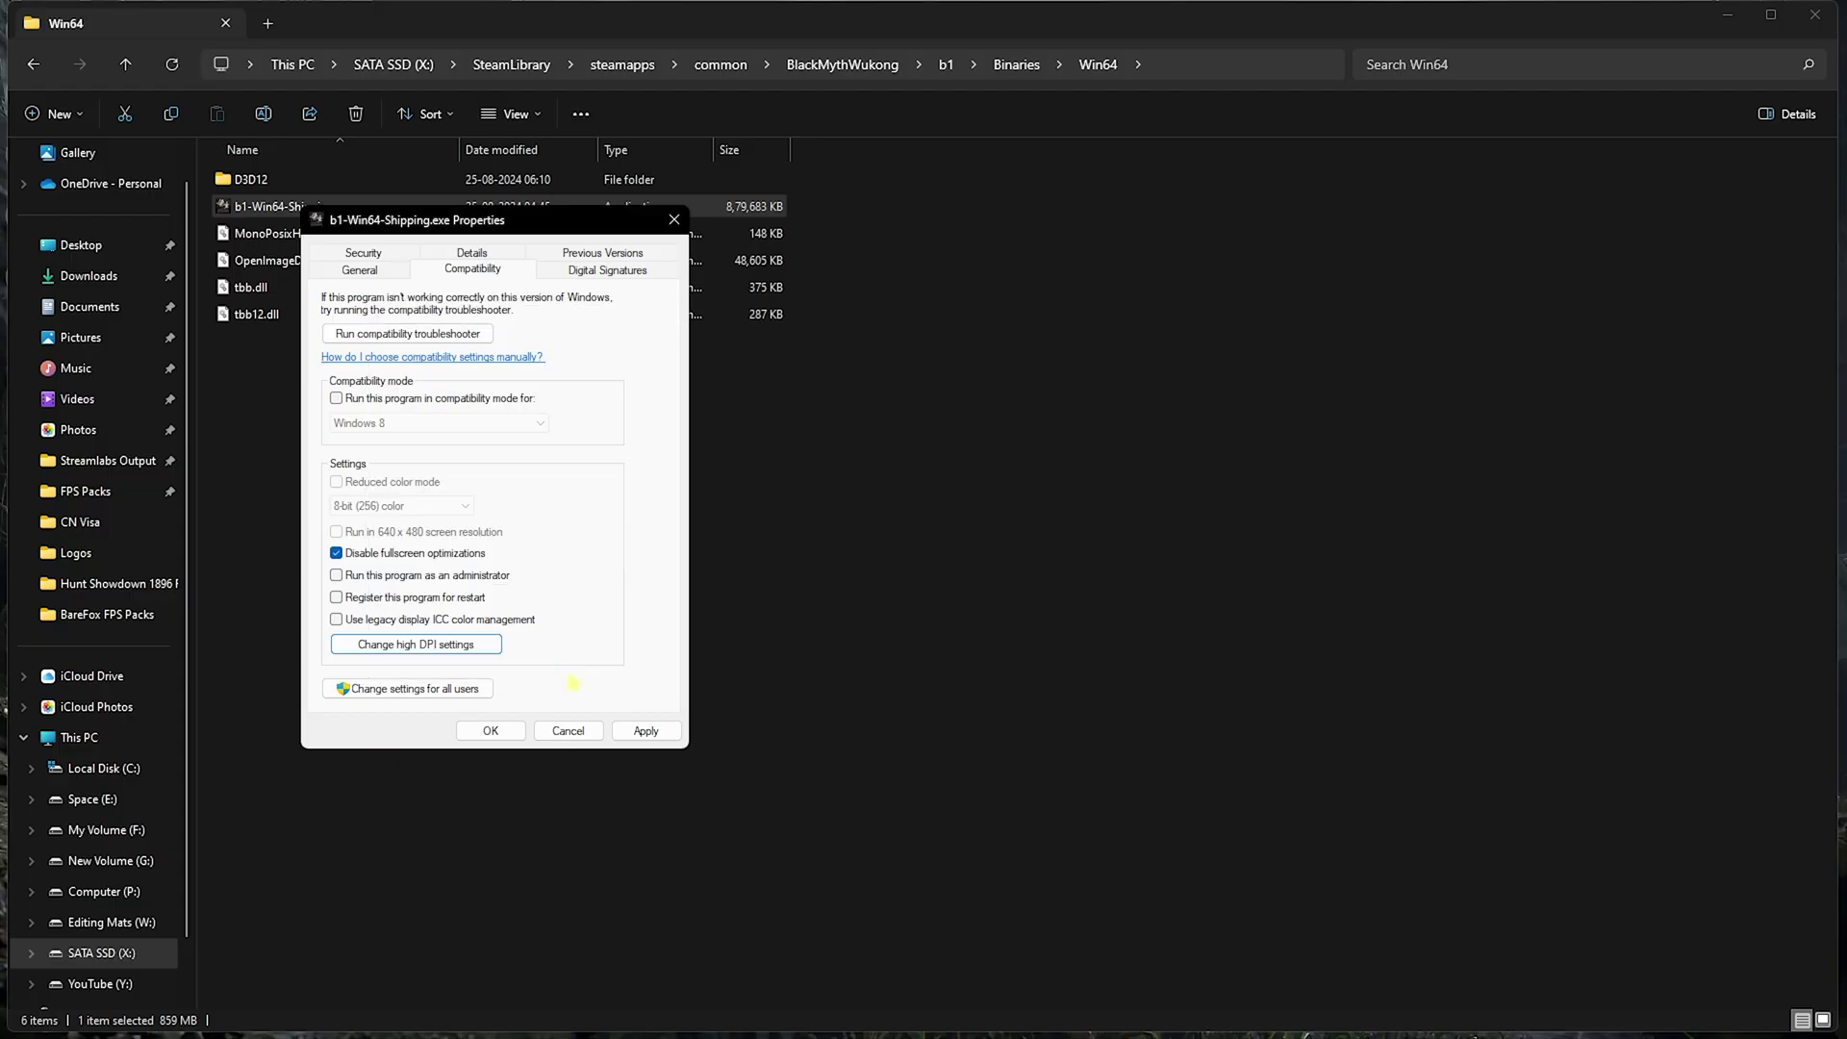
click(654, 733)
click(490, 731)
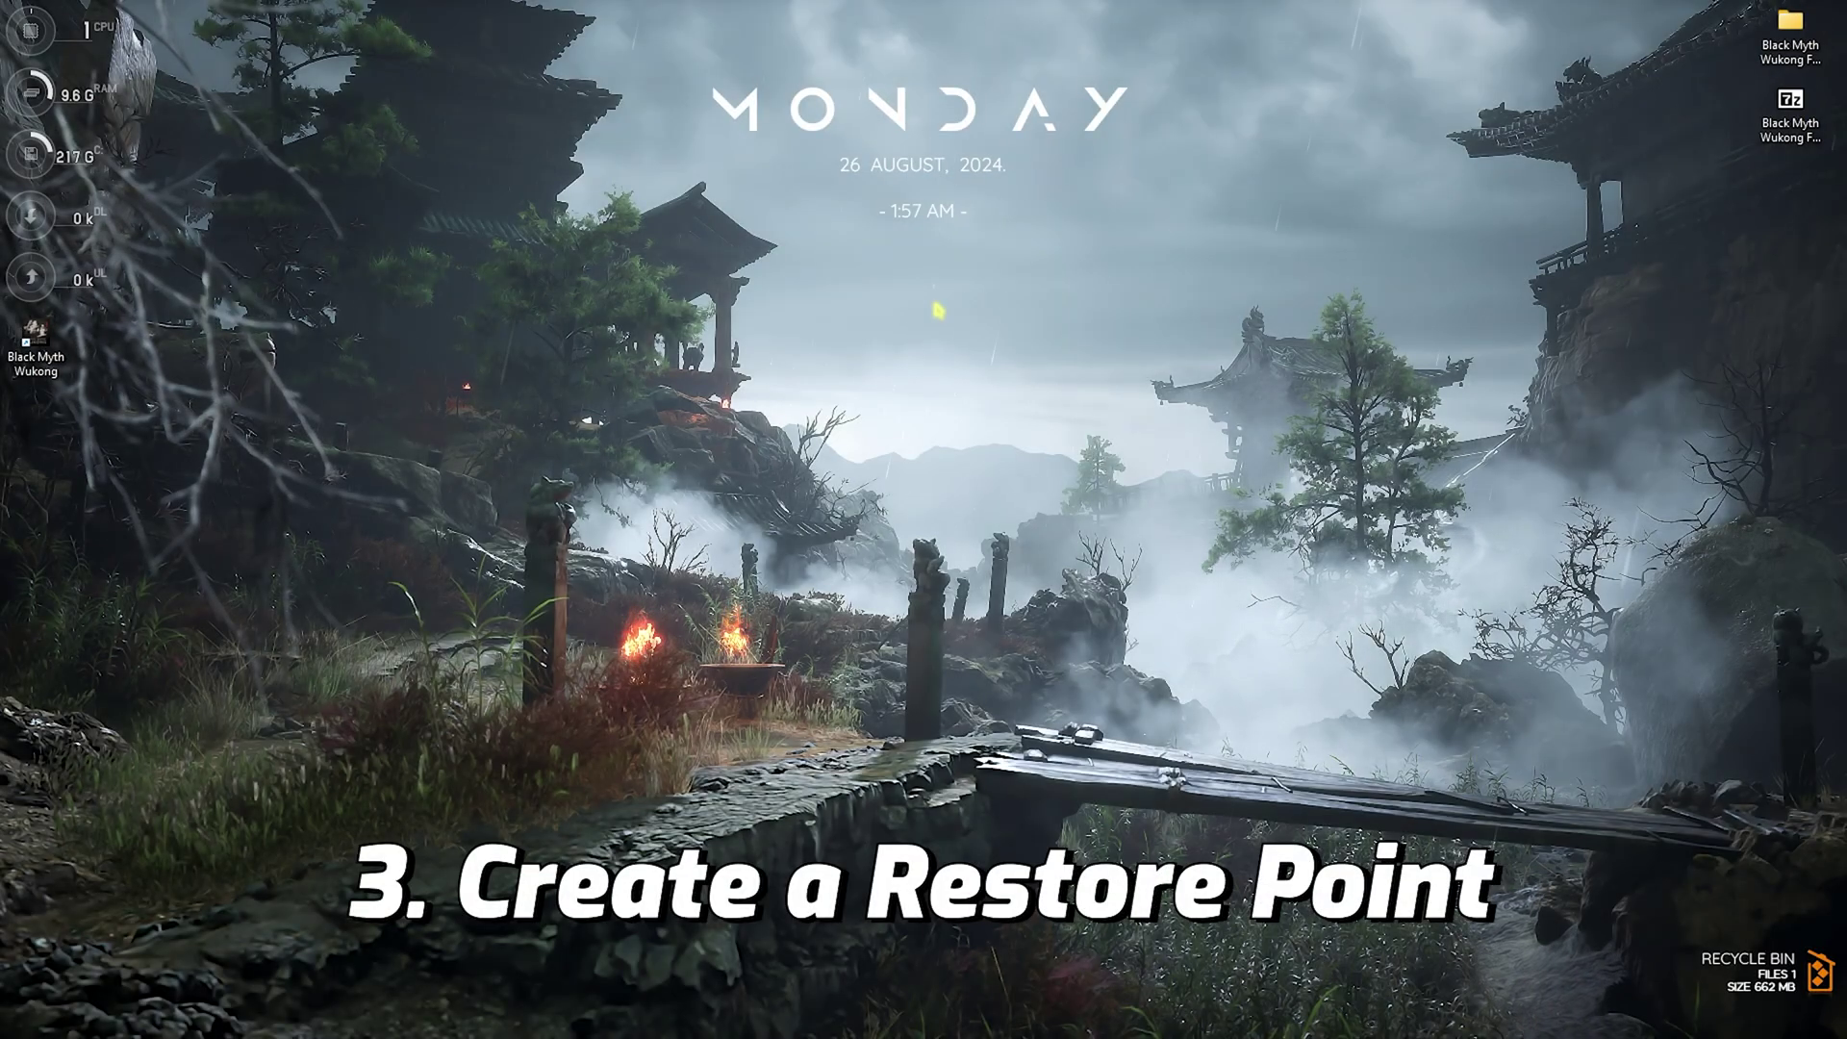
Search Windows for "create a restore point" and open the System Protection settings
key(super)
text(create a restore point)
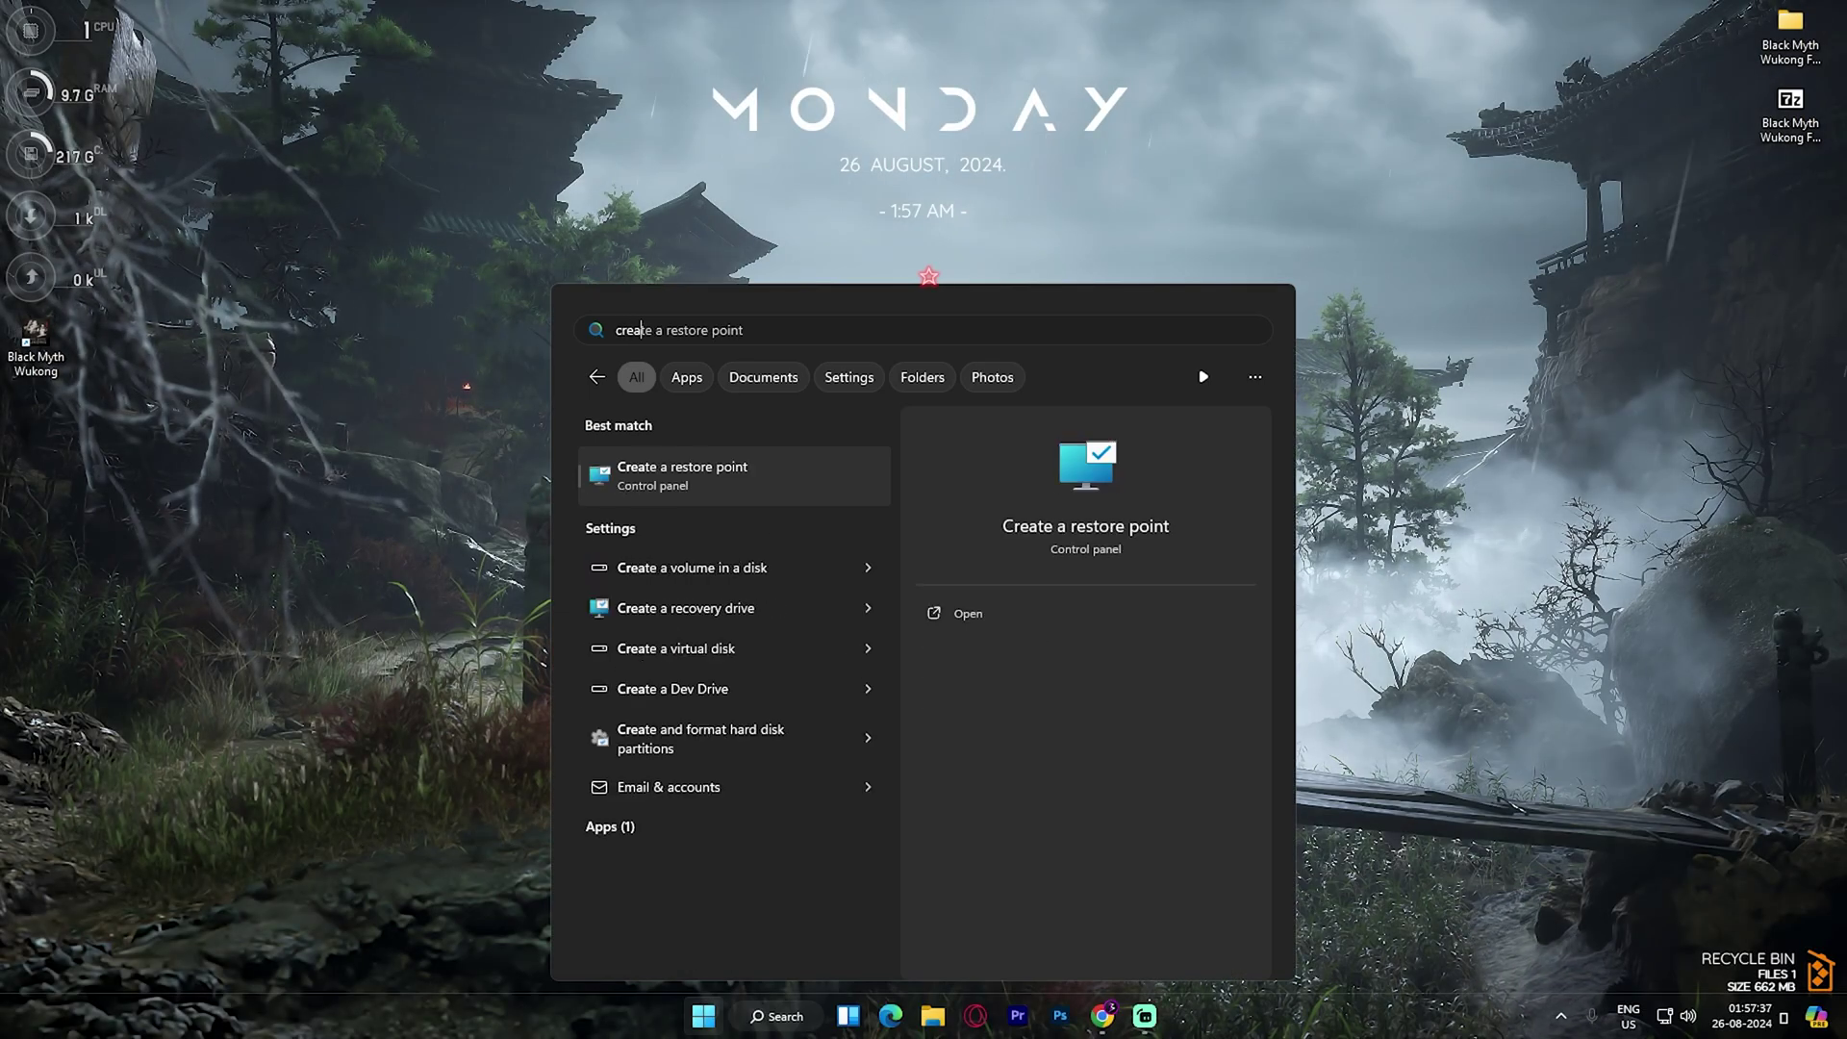
key(Return)
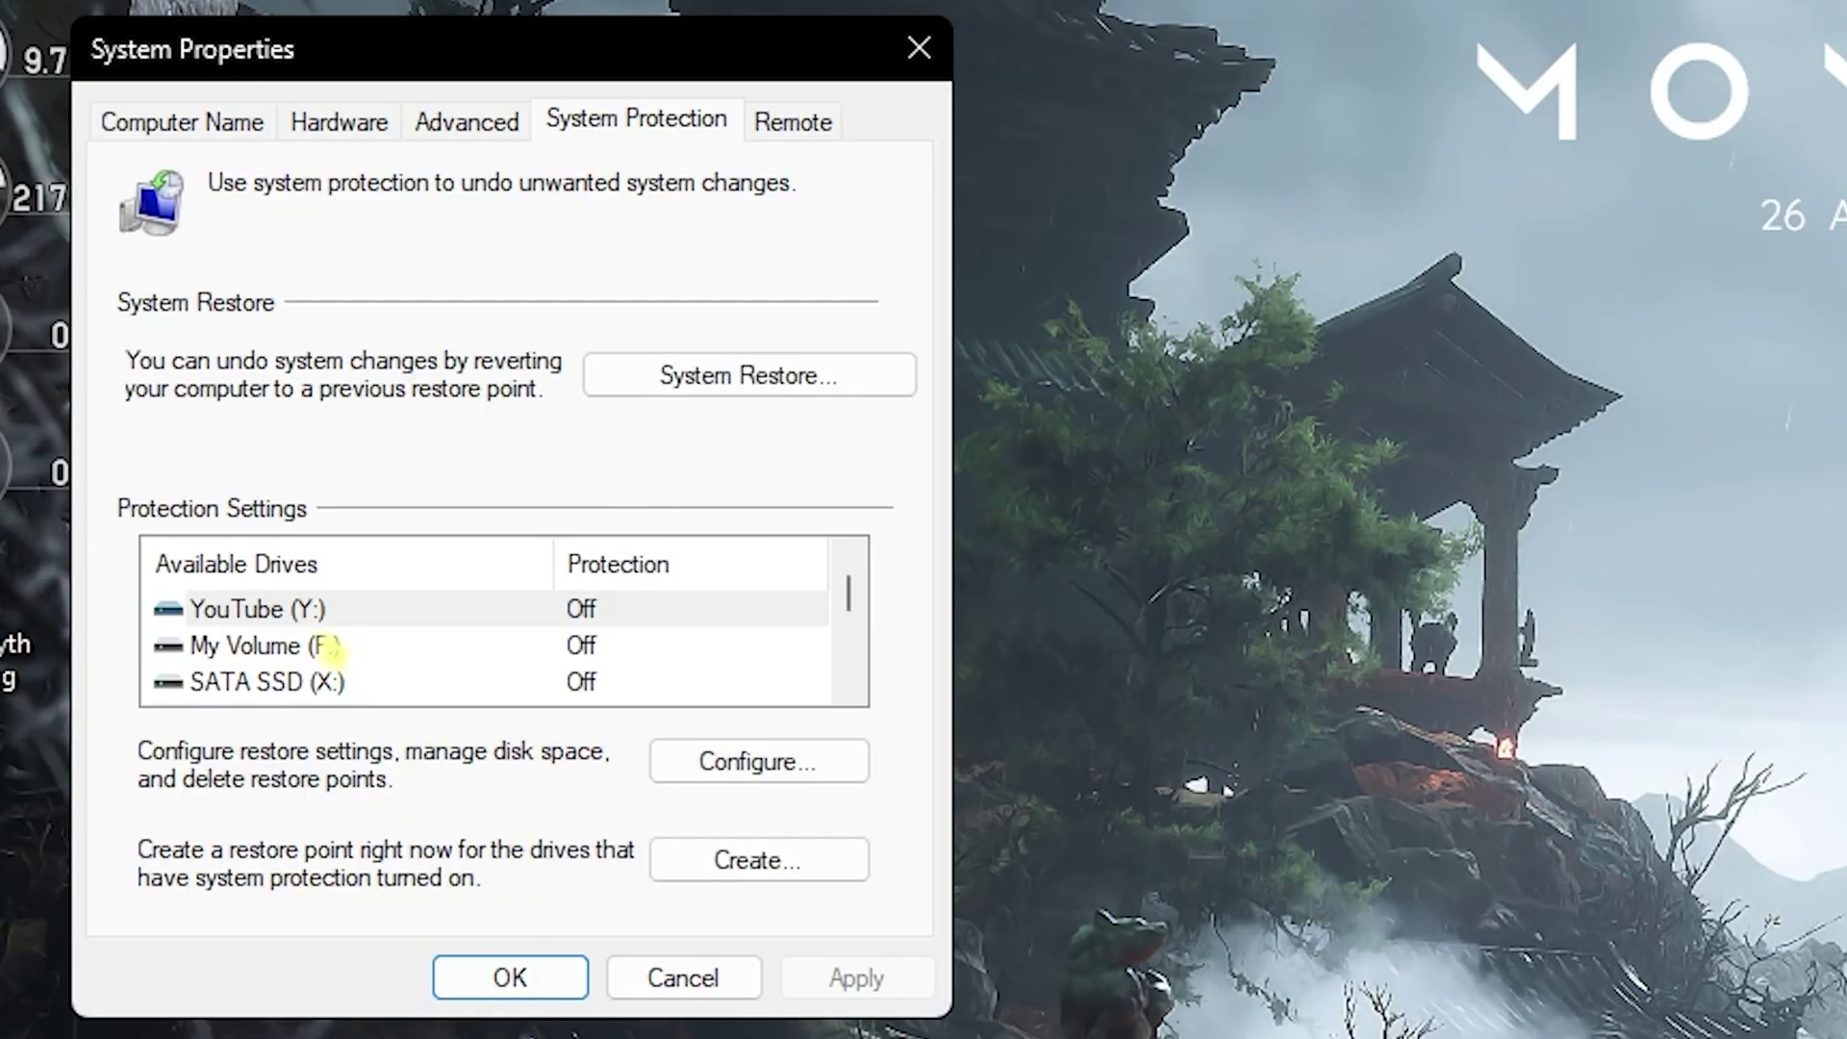
Create a restore point with Local Disk (C:) selected, described as "Wukonmg", and close System Properties
scroll(330, 651, down, 1)
click(301, 683)
click(707, 858)
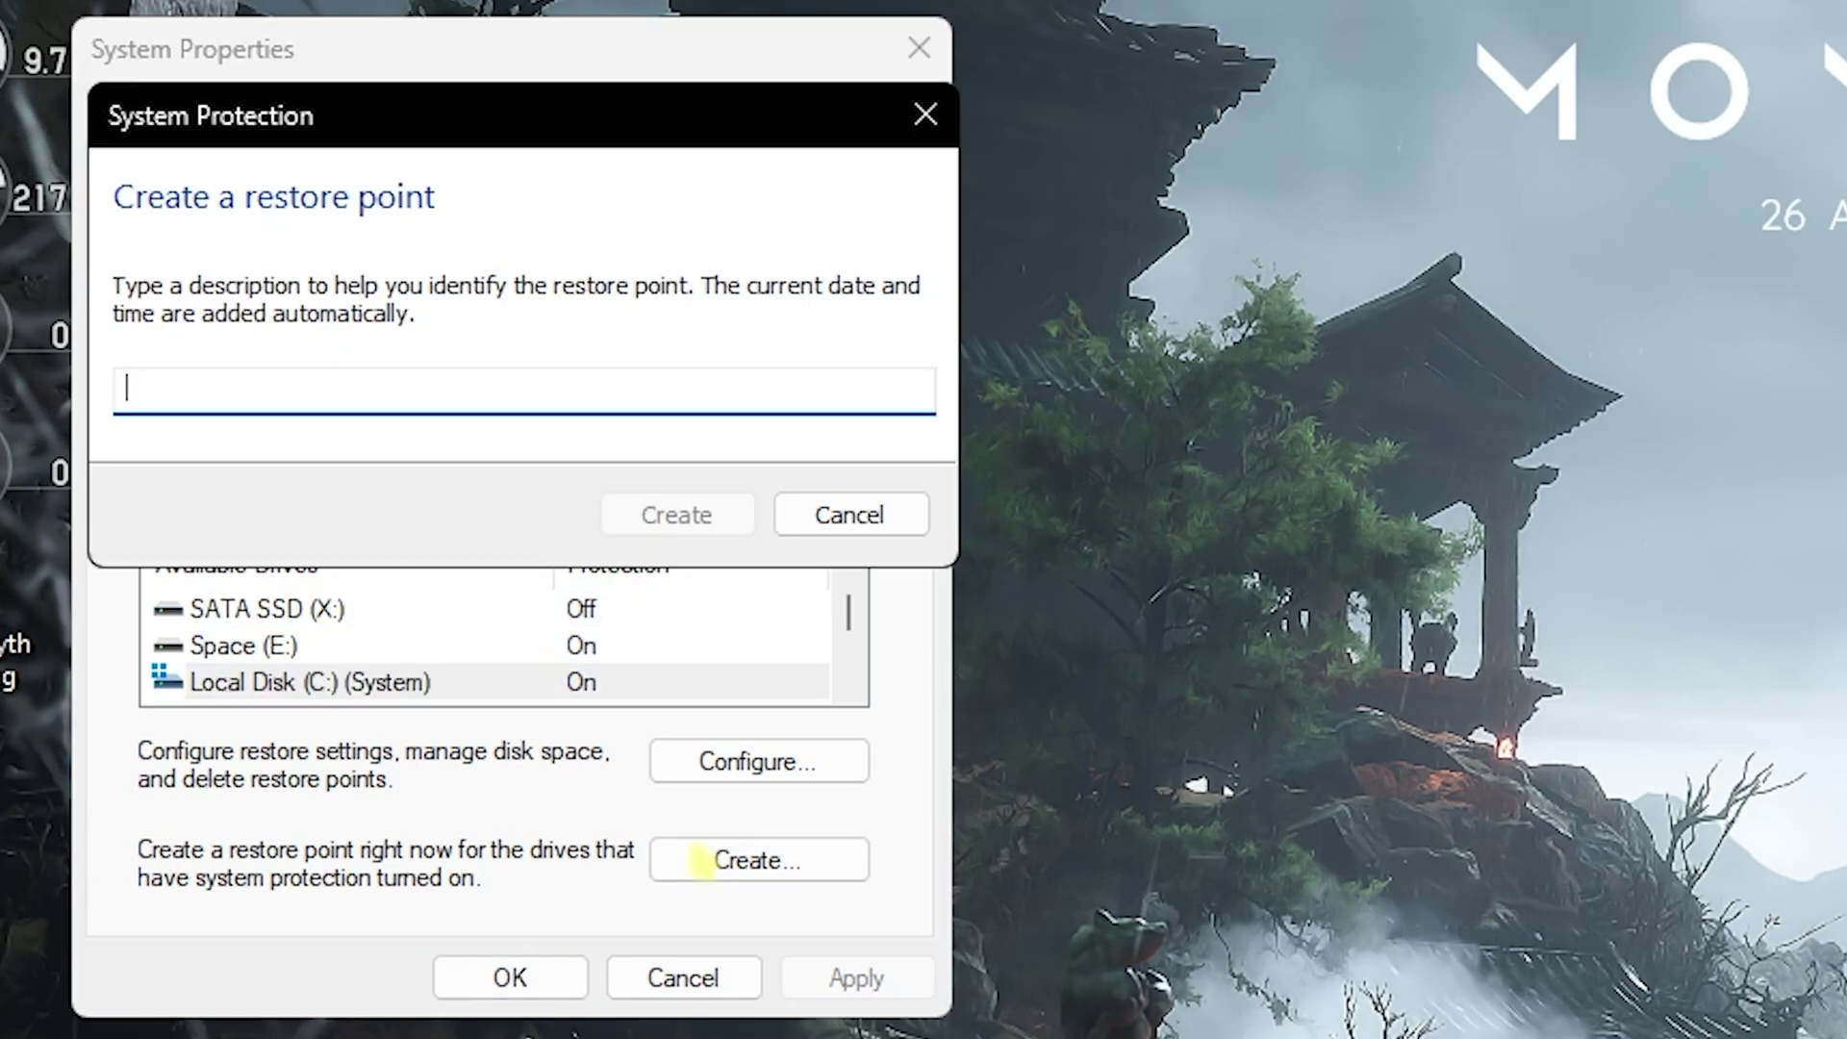
text(Wukonmg)
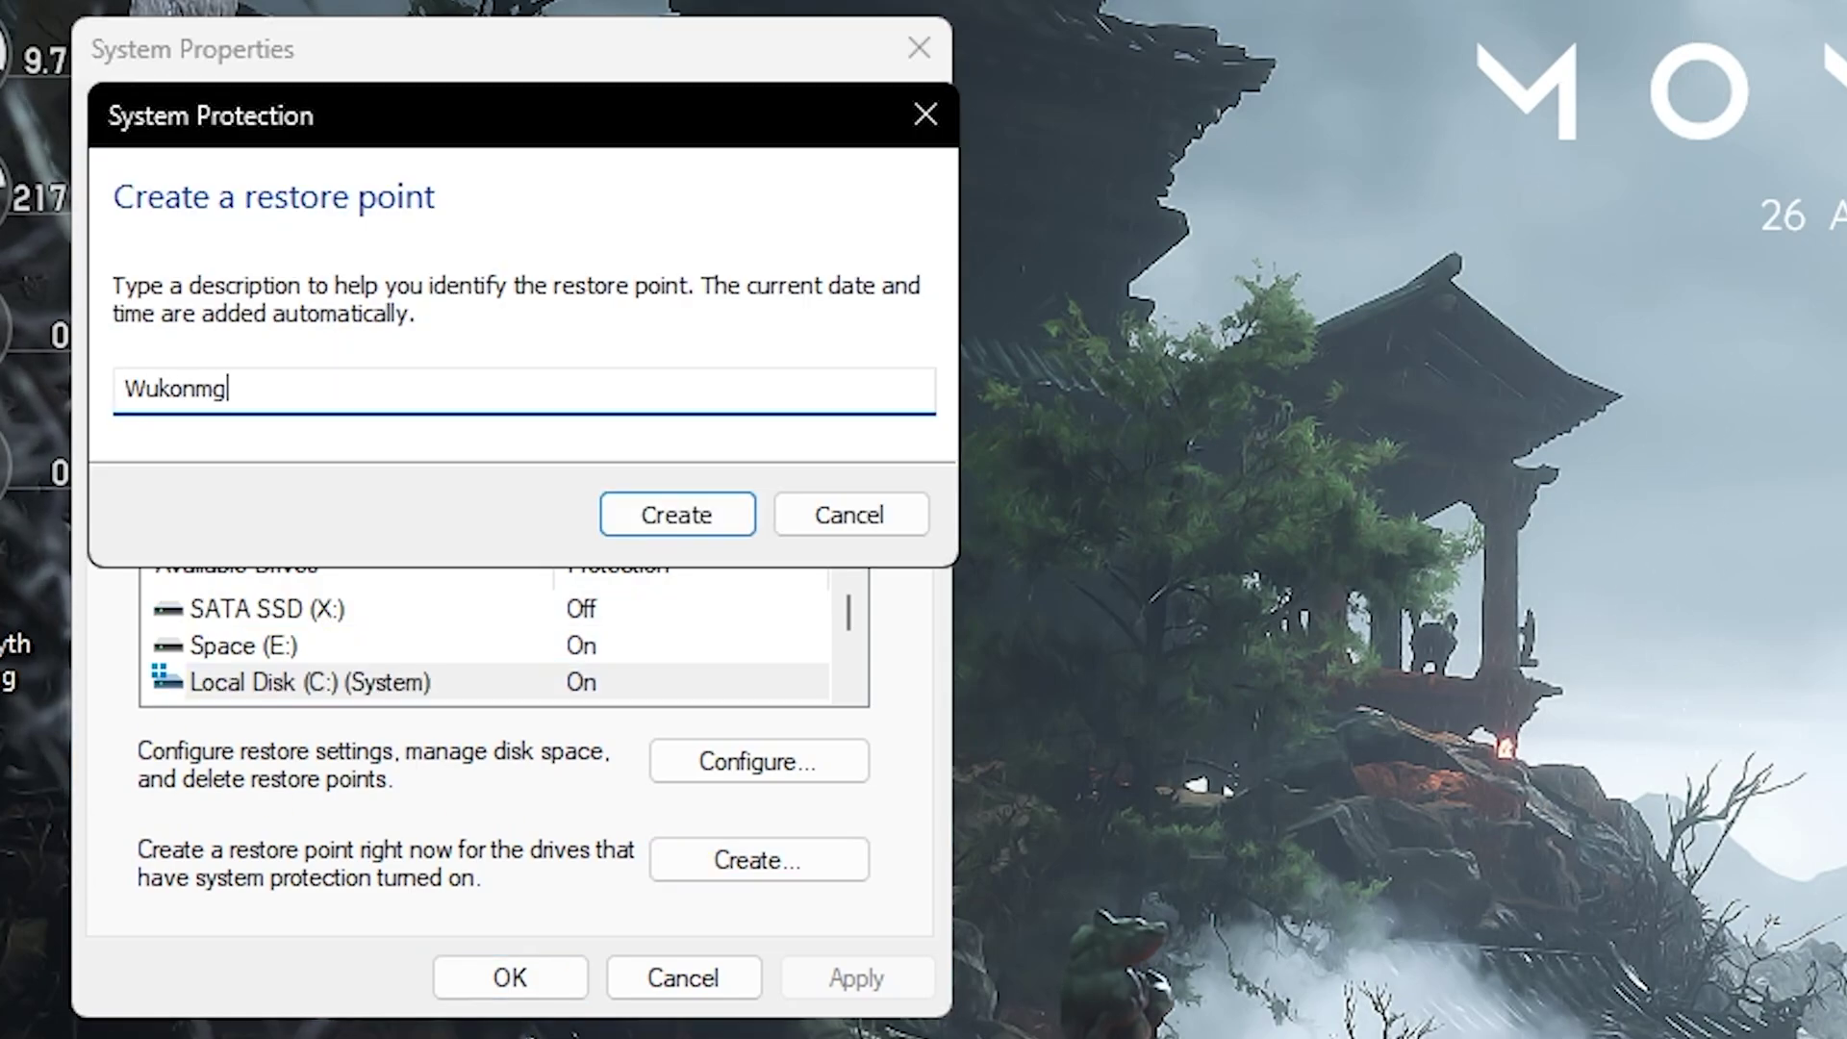
key(Return)
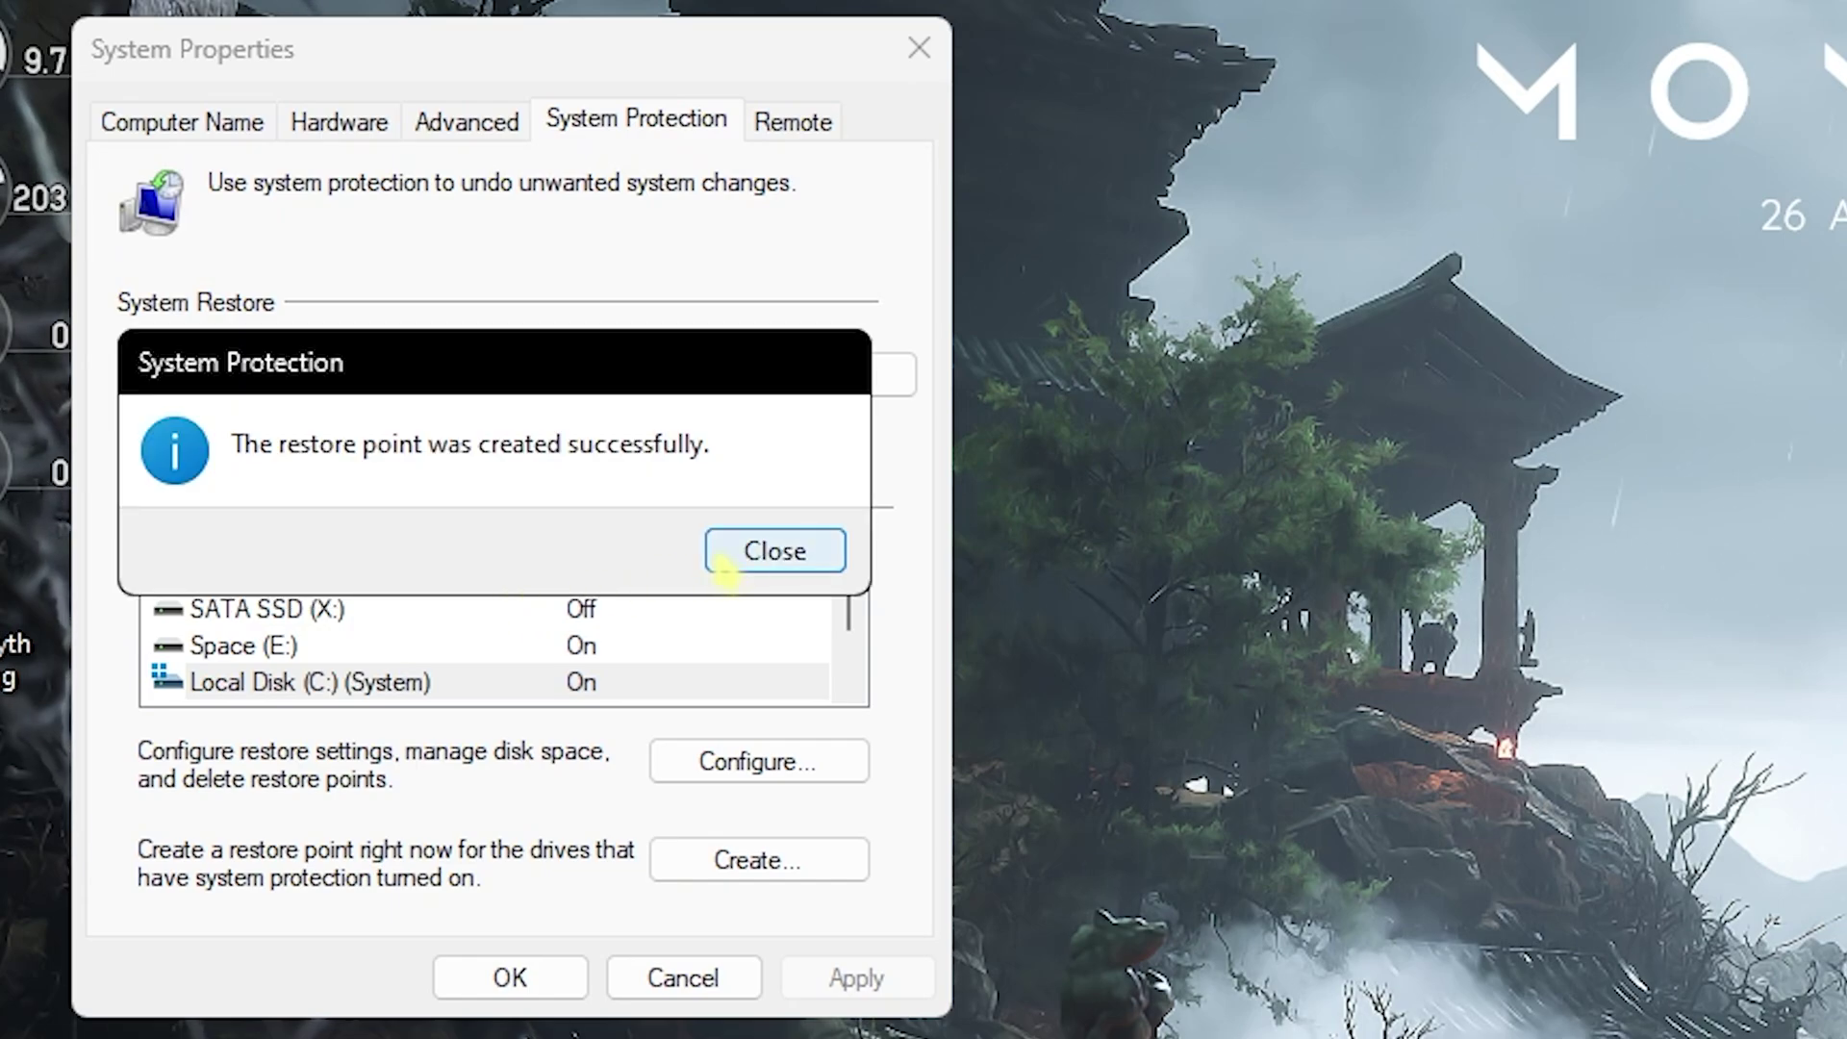
click(775, 550)
key(Escape)
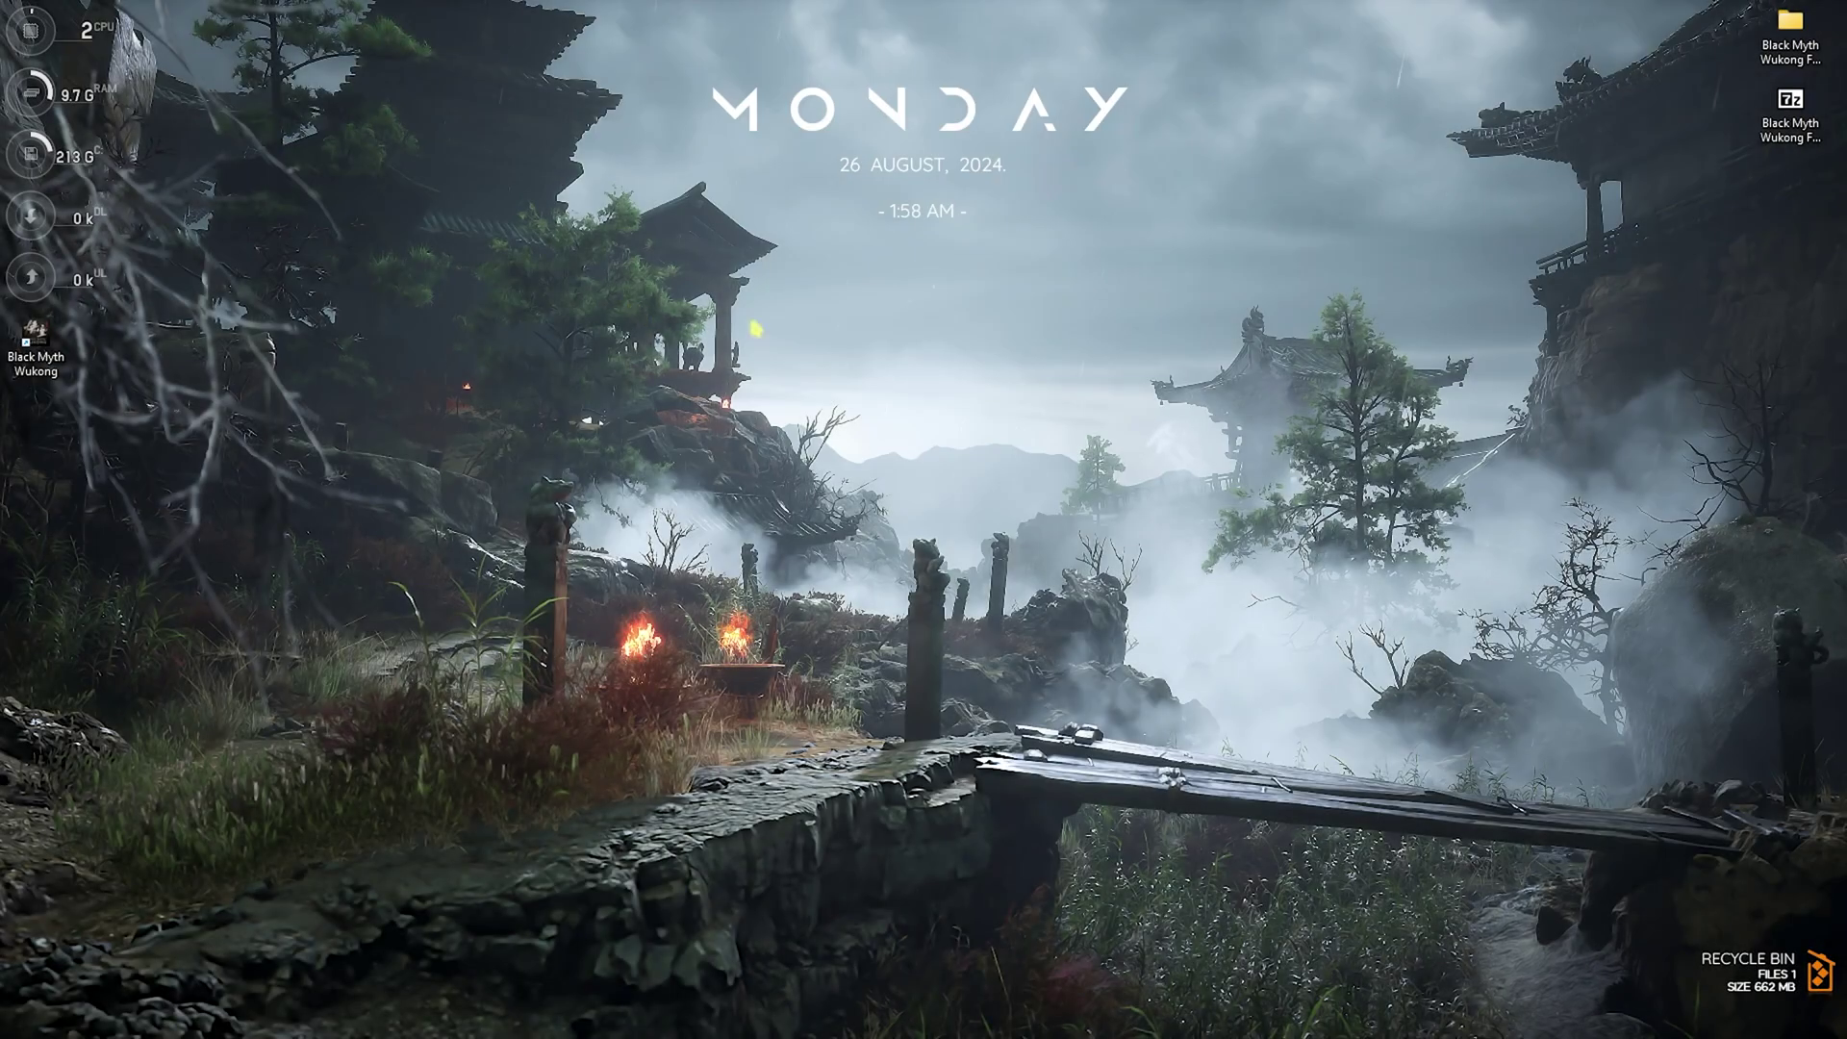
Open the Black Myth Wukong FPS Pack folder from the desktop and maximize its window
drag(1829, 5, 1711, 169)
double_click(1790, 30)
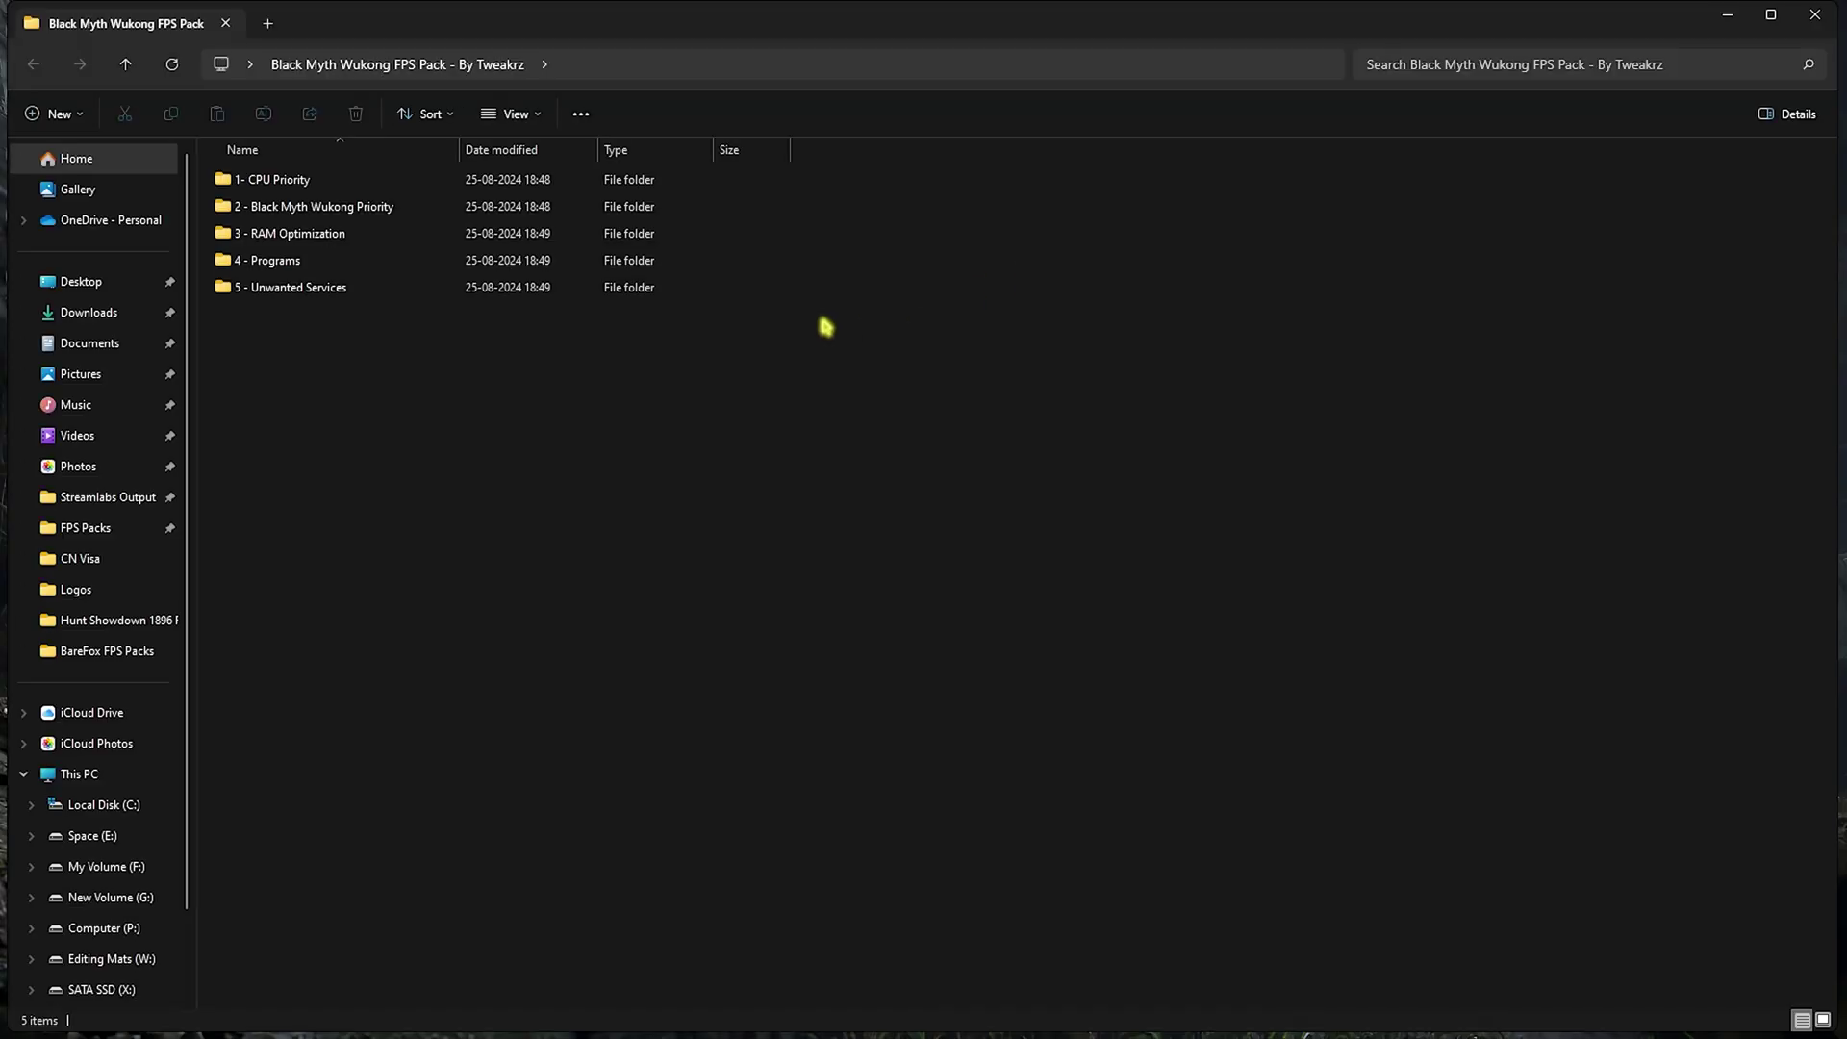
click(1782, 24)
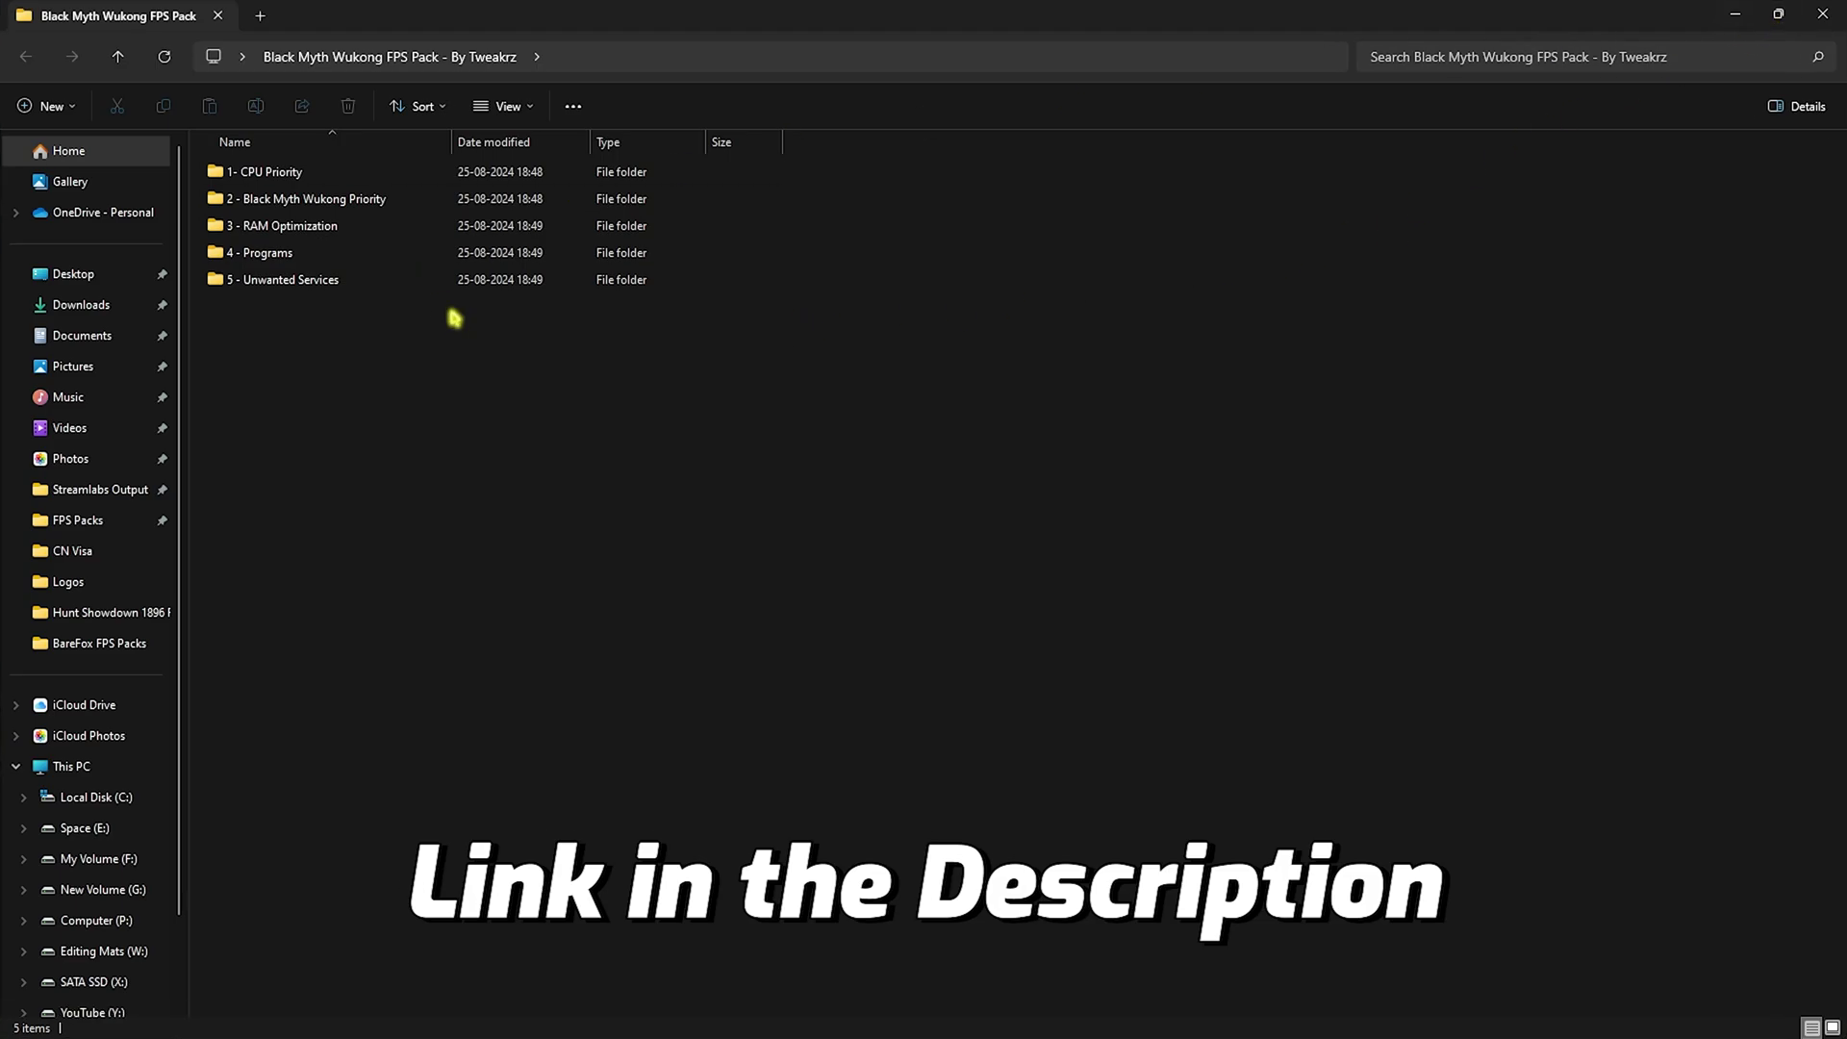
drag(354, 391, 261, 162)
click(281, 465)
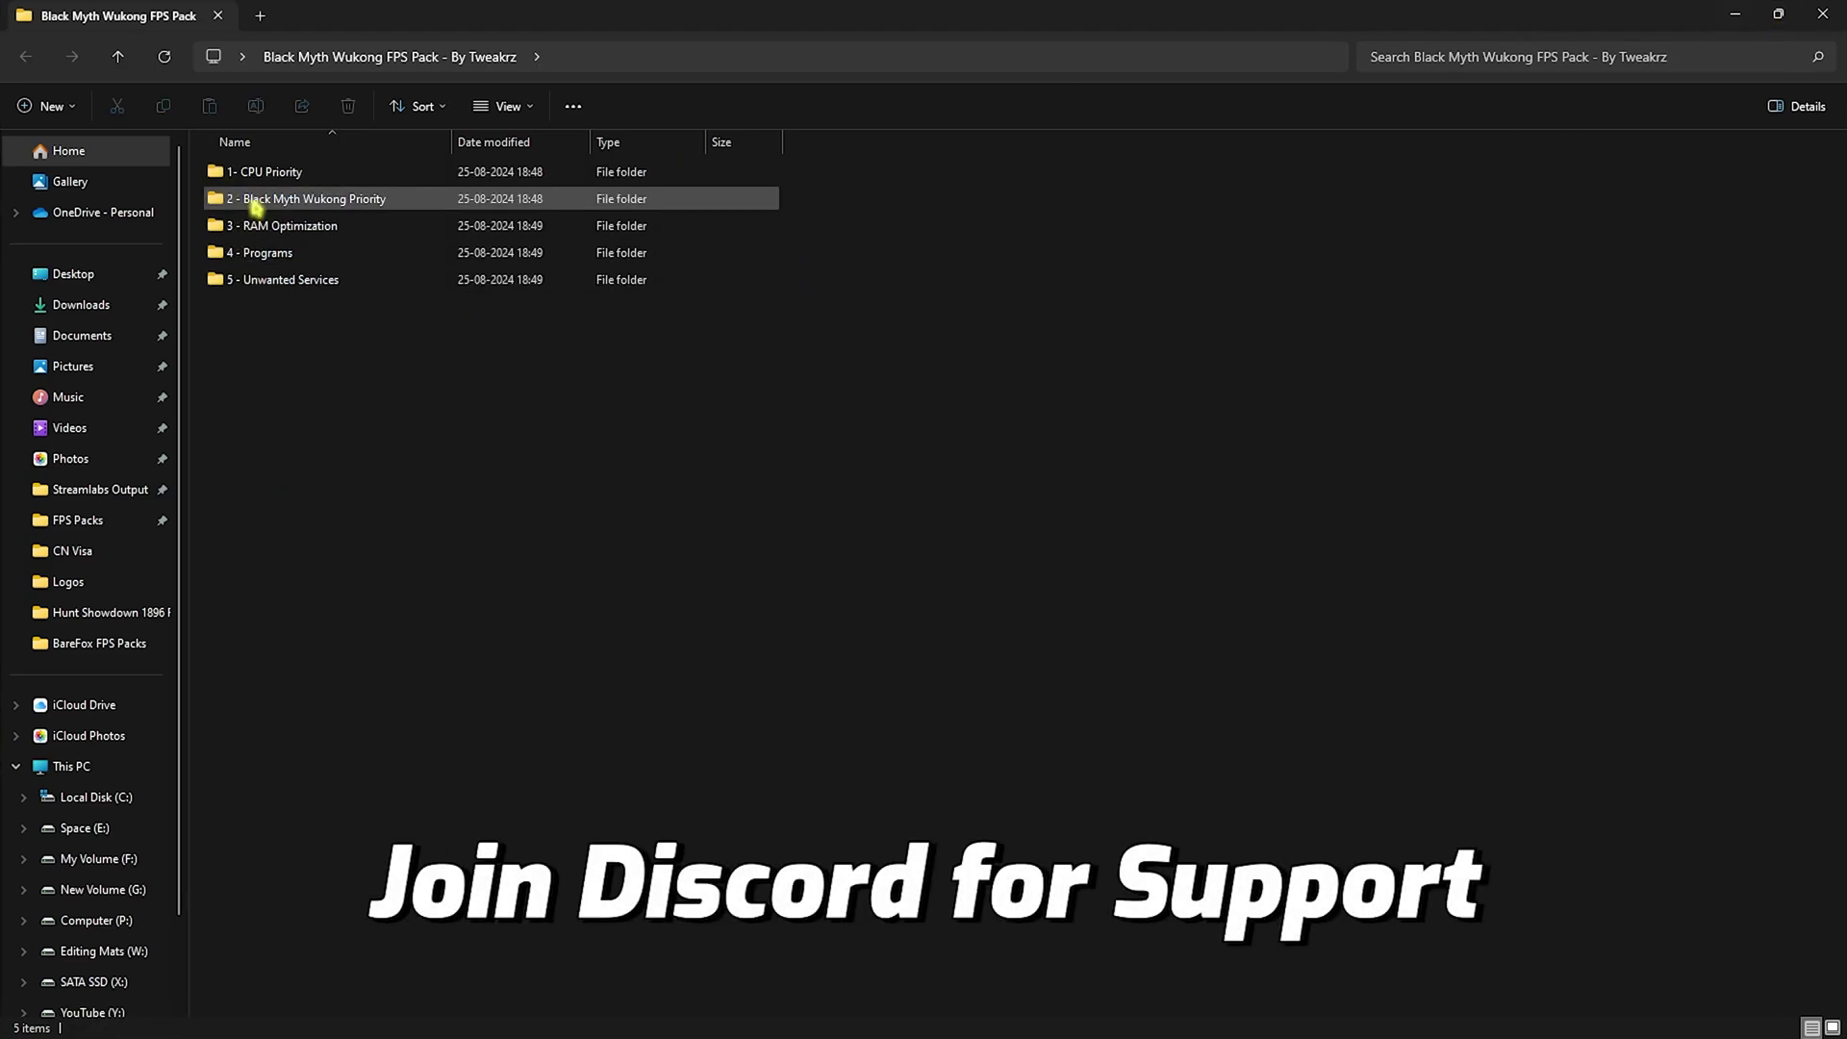
Examine the processor-specific registry files in the subfolders of "1- CPU Priority", and return to the FPS pack folder
double_click(247, 178)
double_click(247, 175)
click(599, 57)
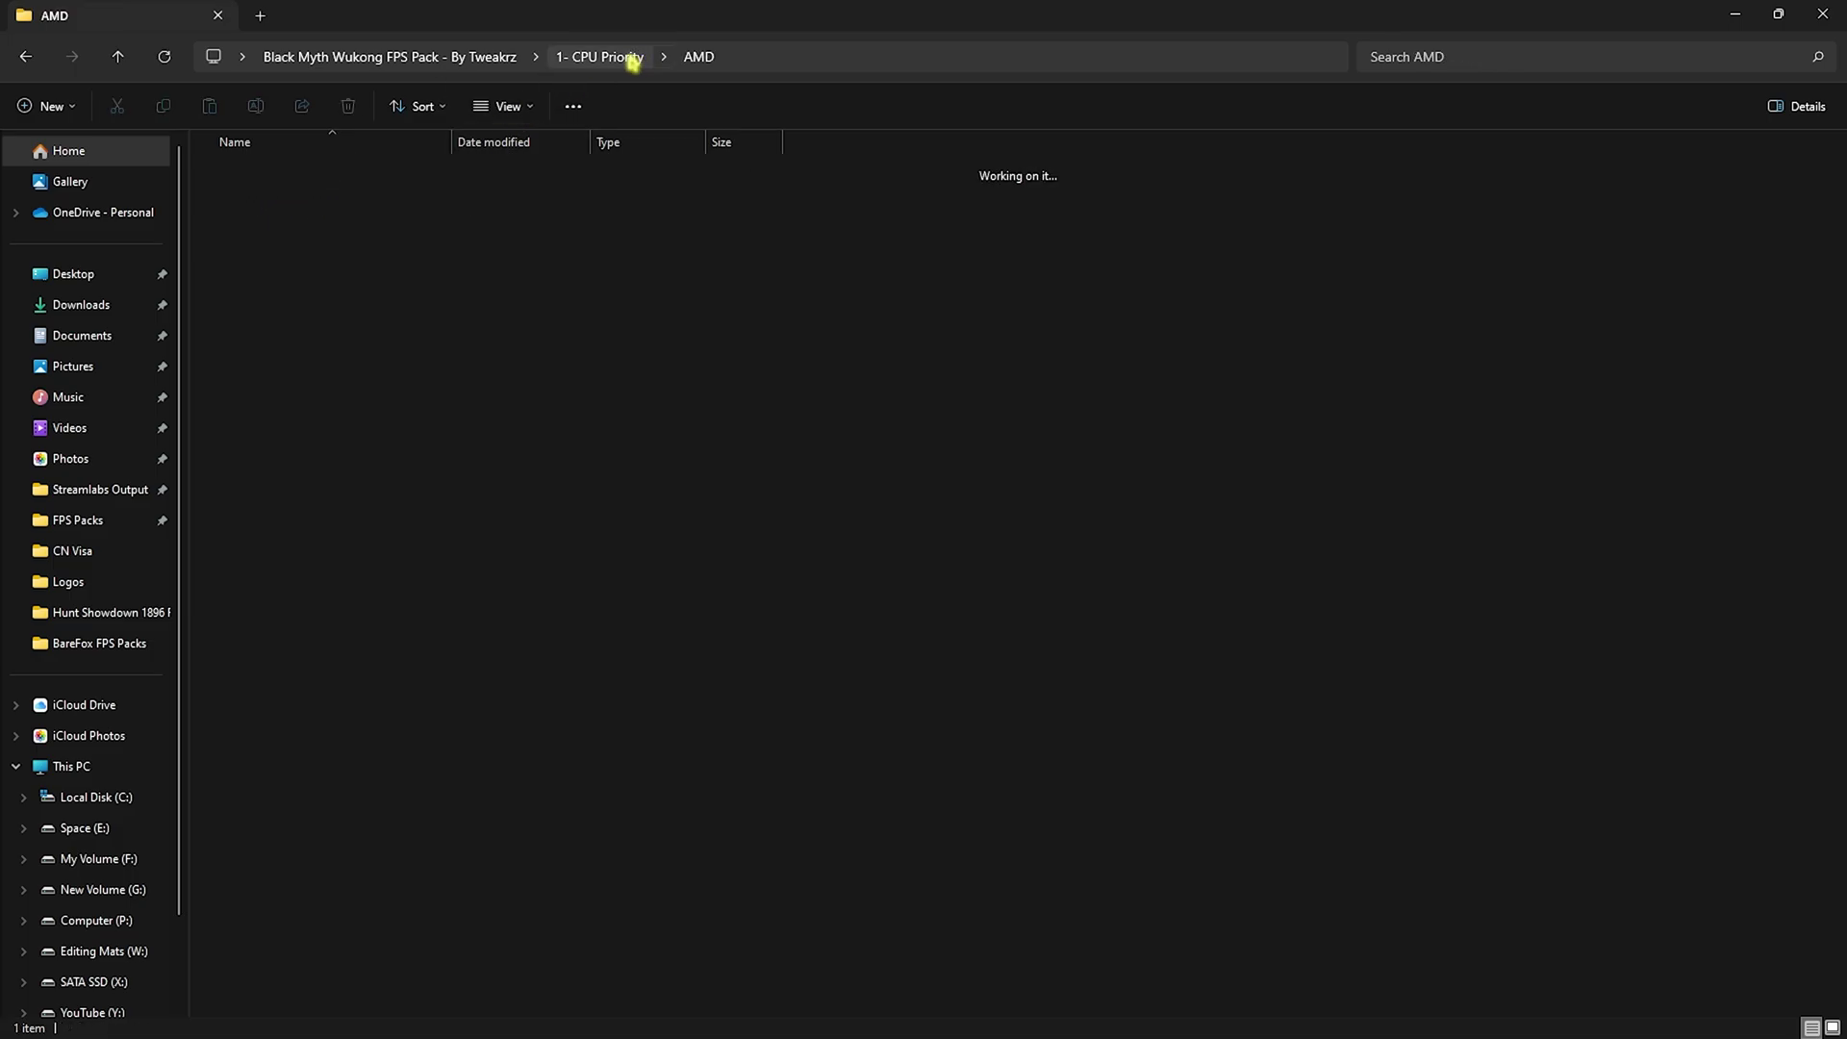
double_click(322, 199)
click(599, 56)
double_click(388, 173)
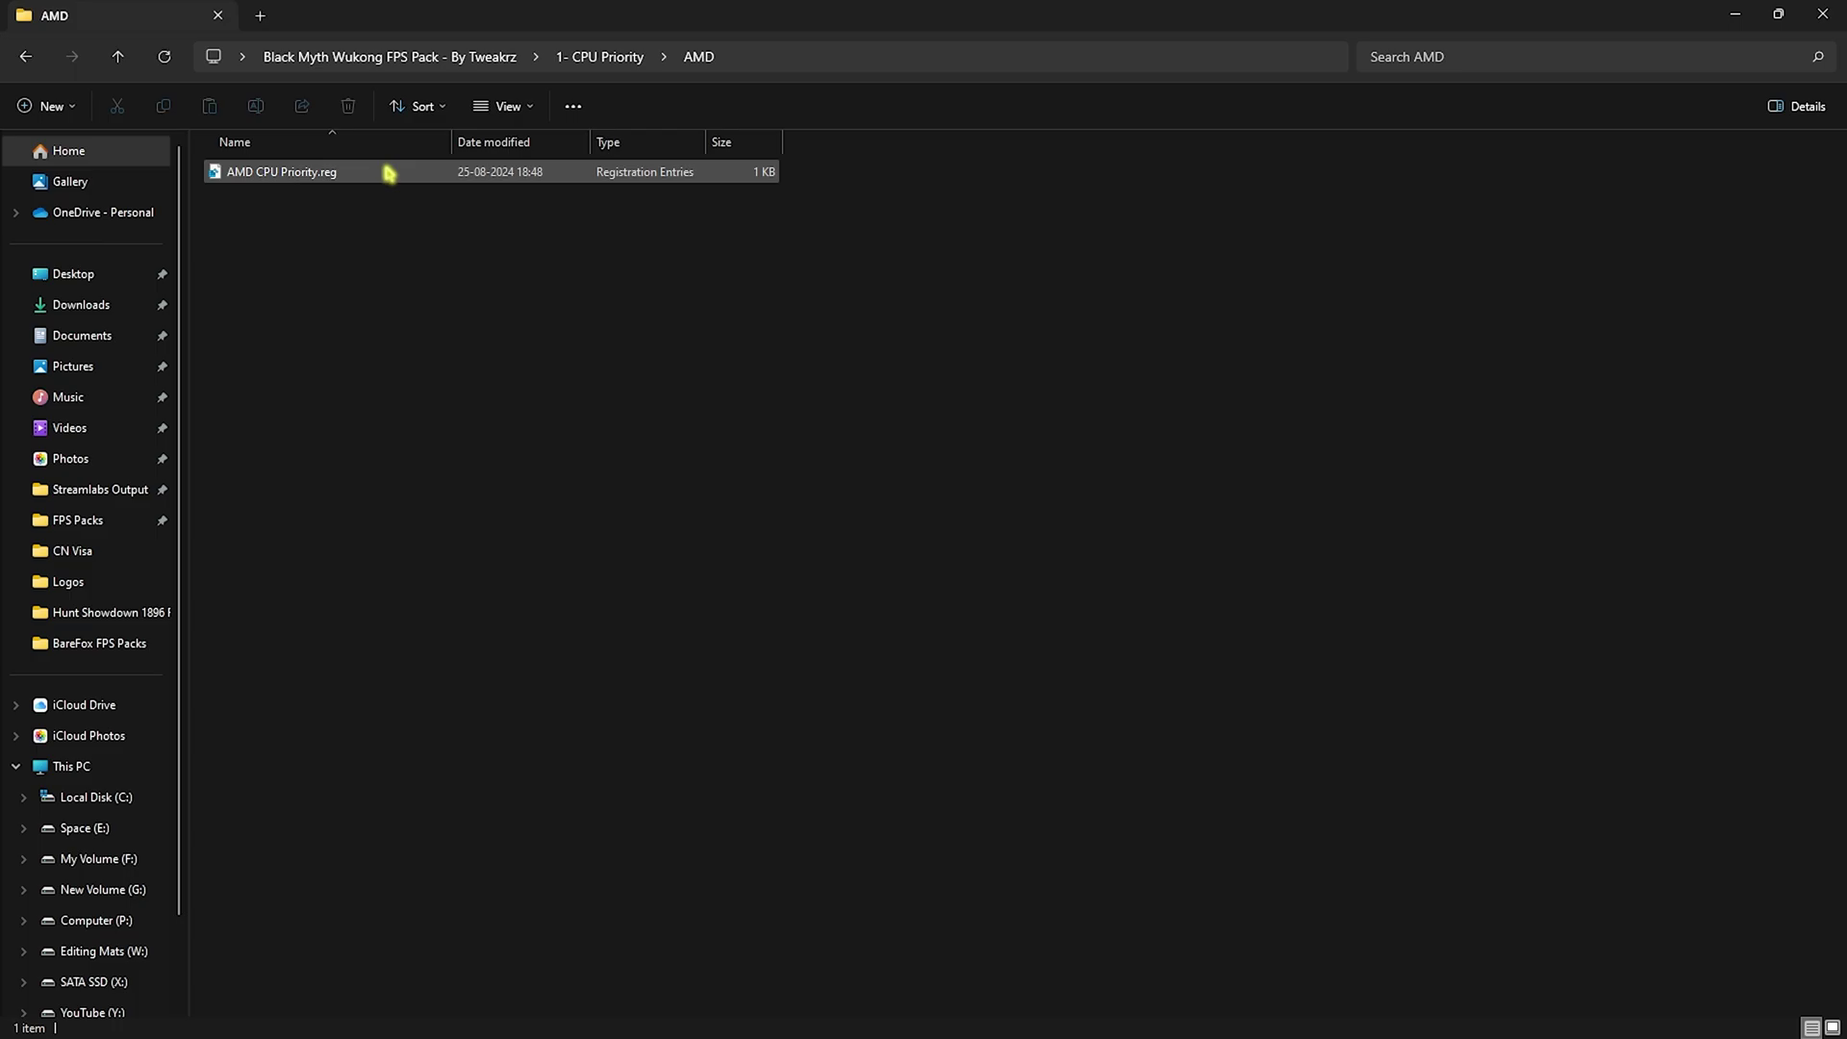
click(603, 56)
double_click(266, 199)
click(349, 60)
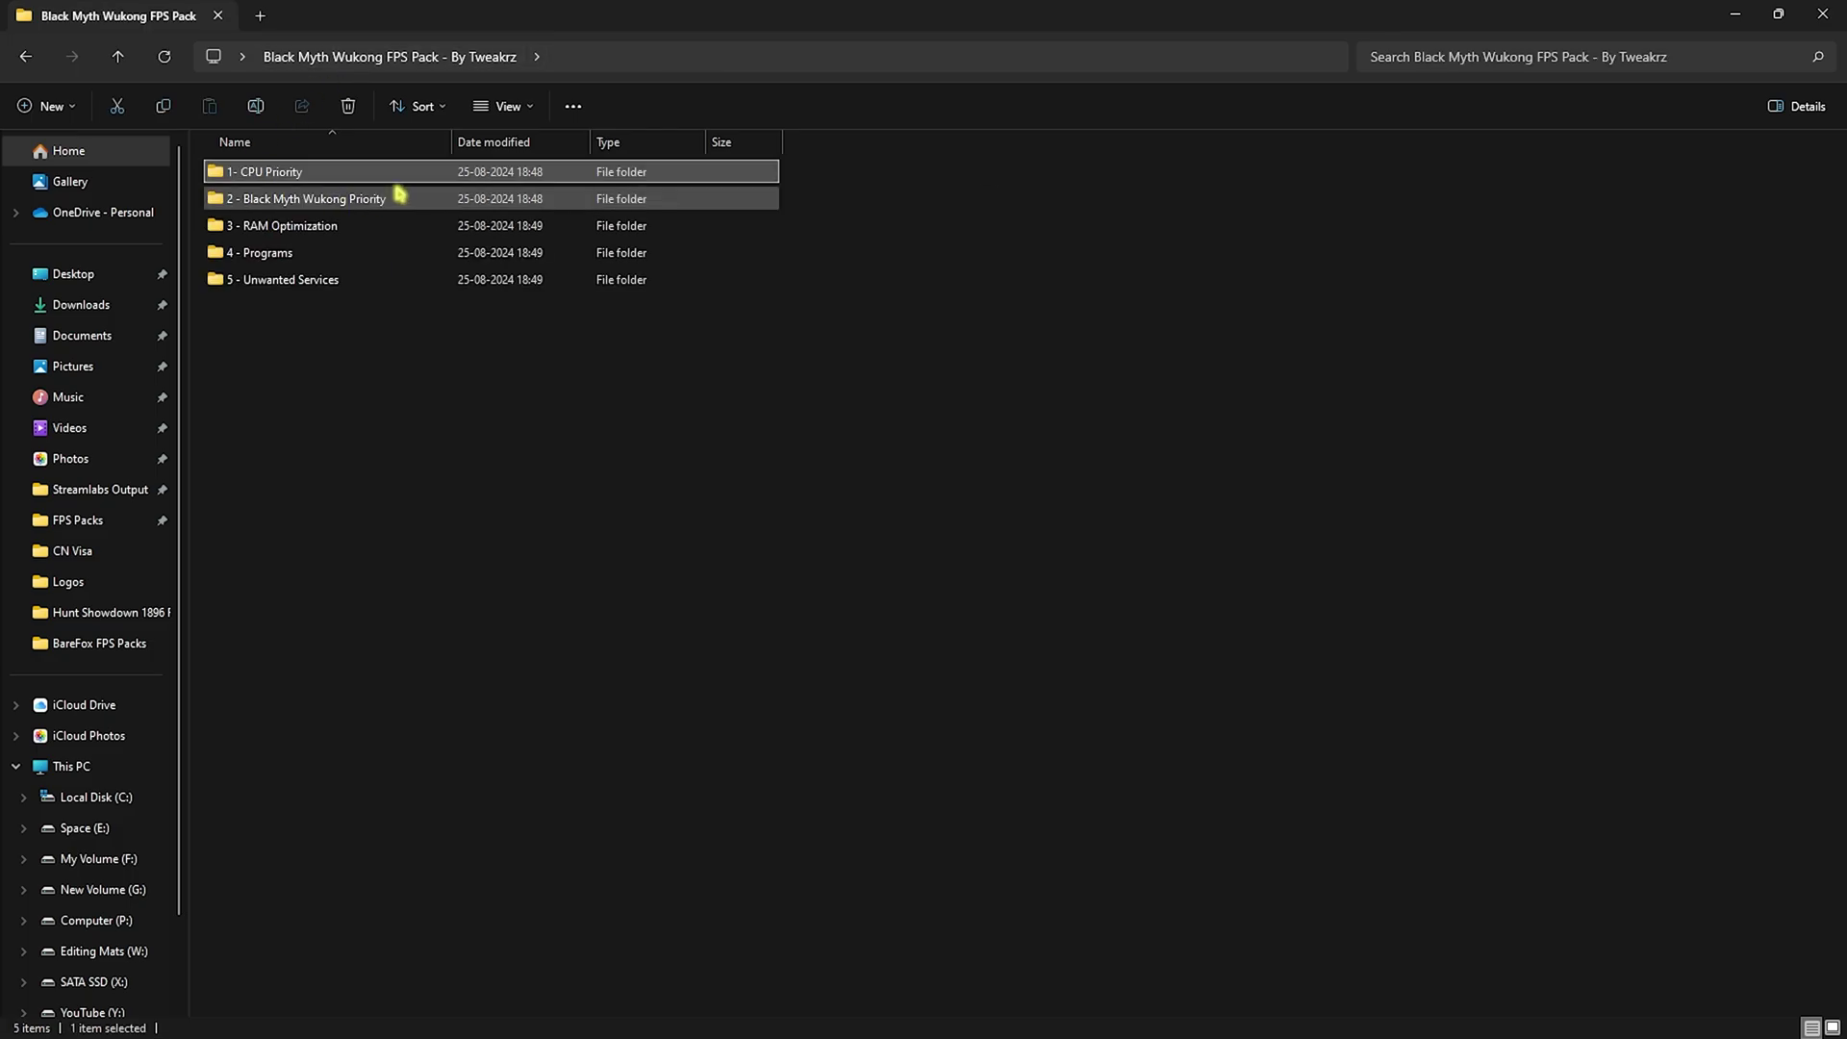
Examine the Wukong above-normal, high and normal priority registry files in "2 - Black Myth Wukong Priority", and return to the pack folder
double_click(345, 200)
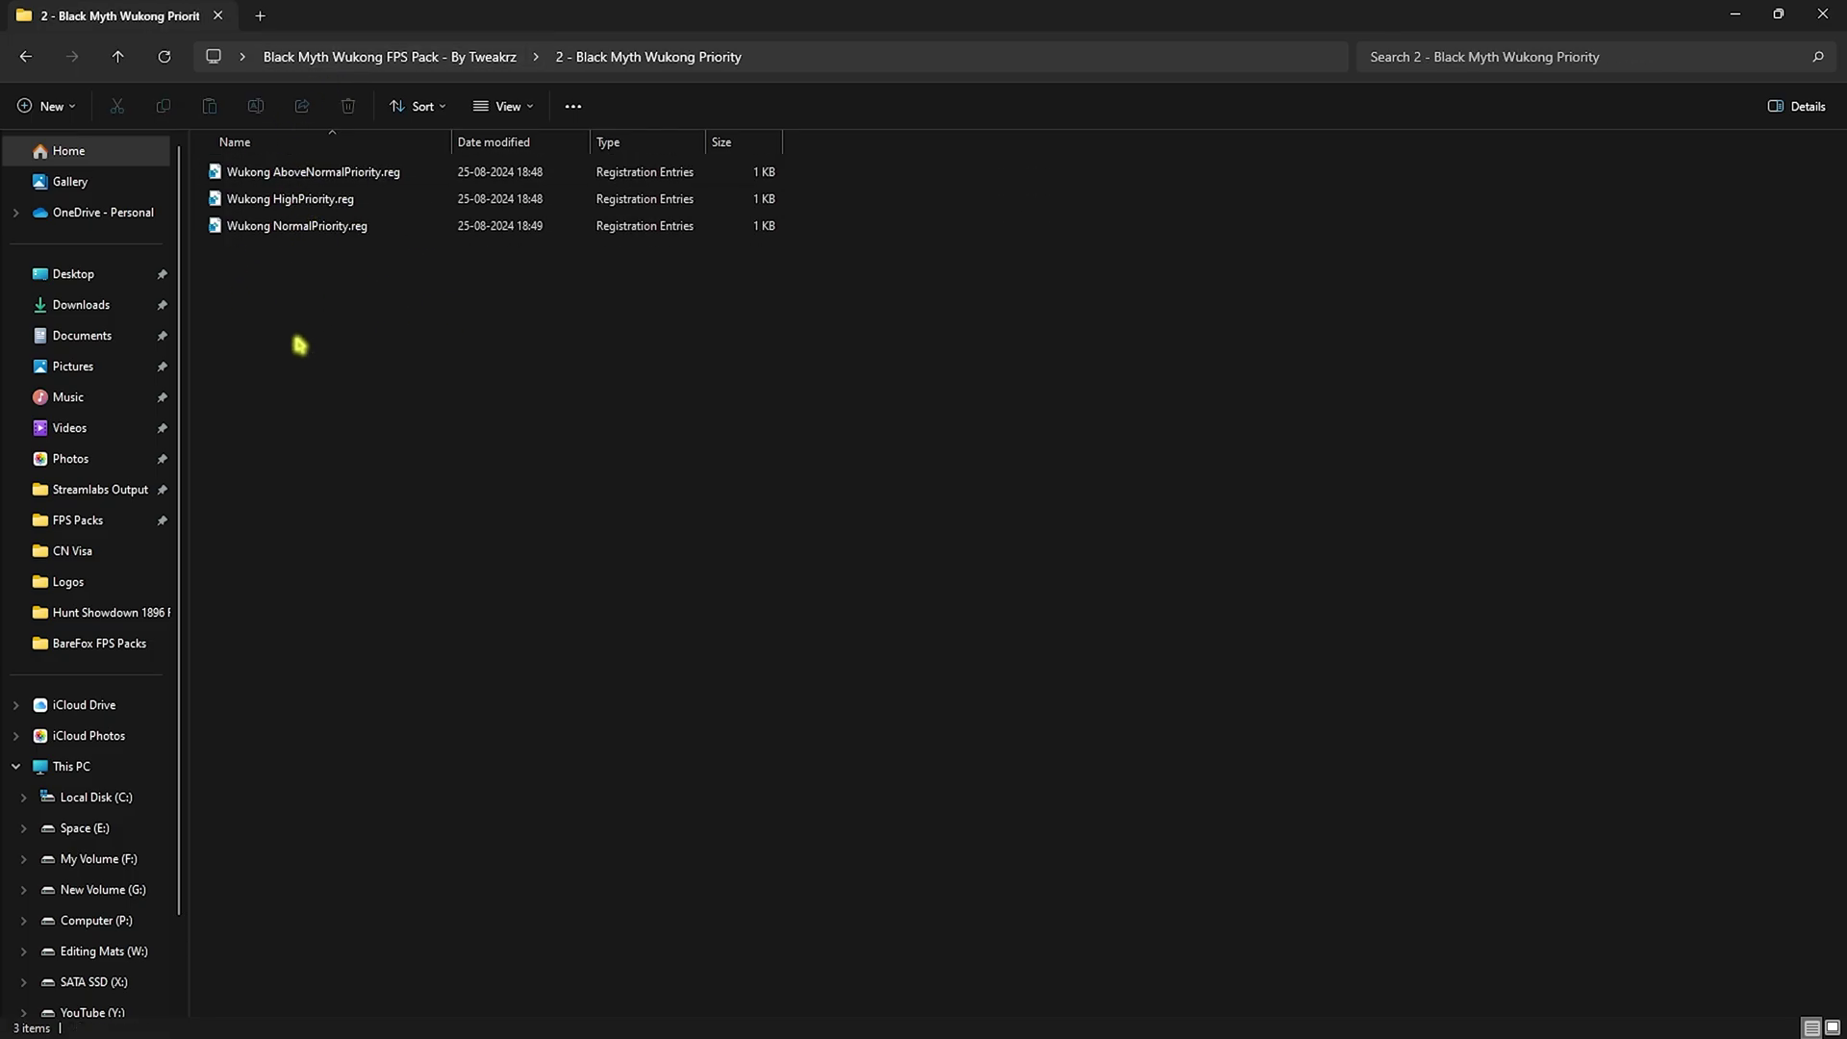
click(307, 179)
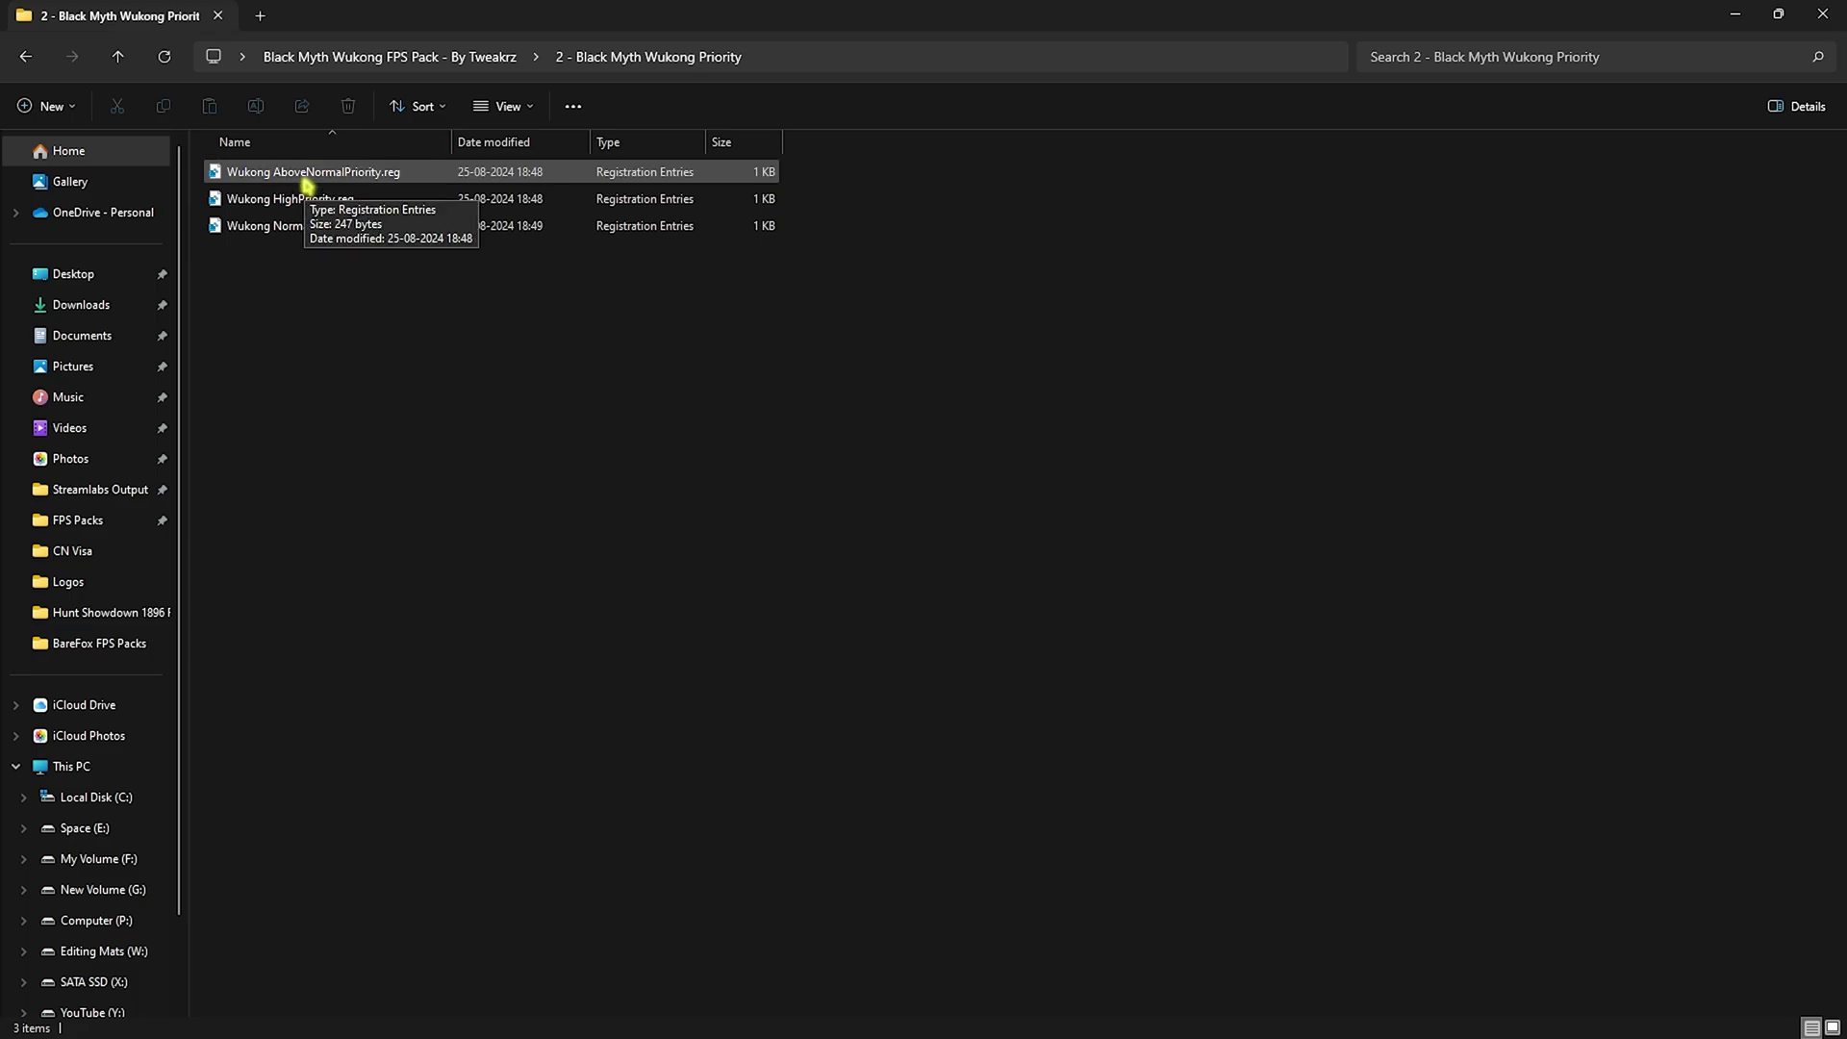
click(444, 227)
click(445, 204)
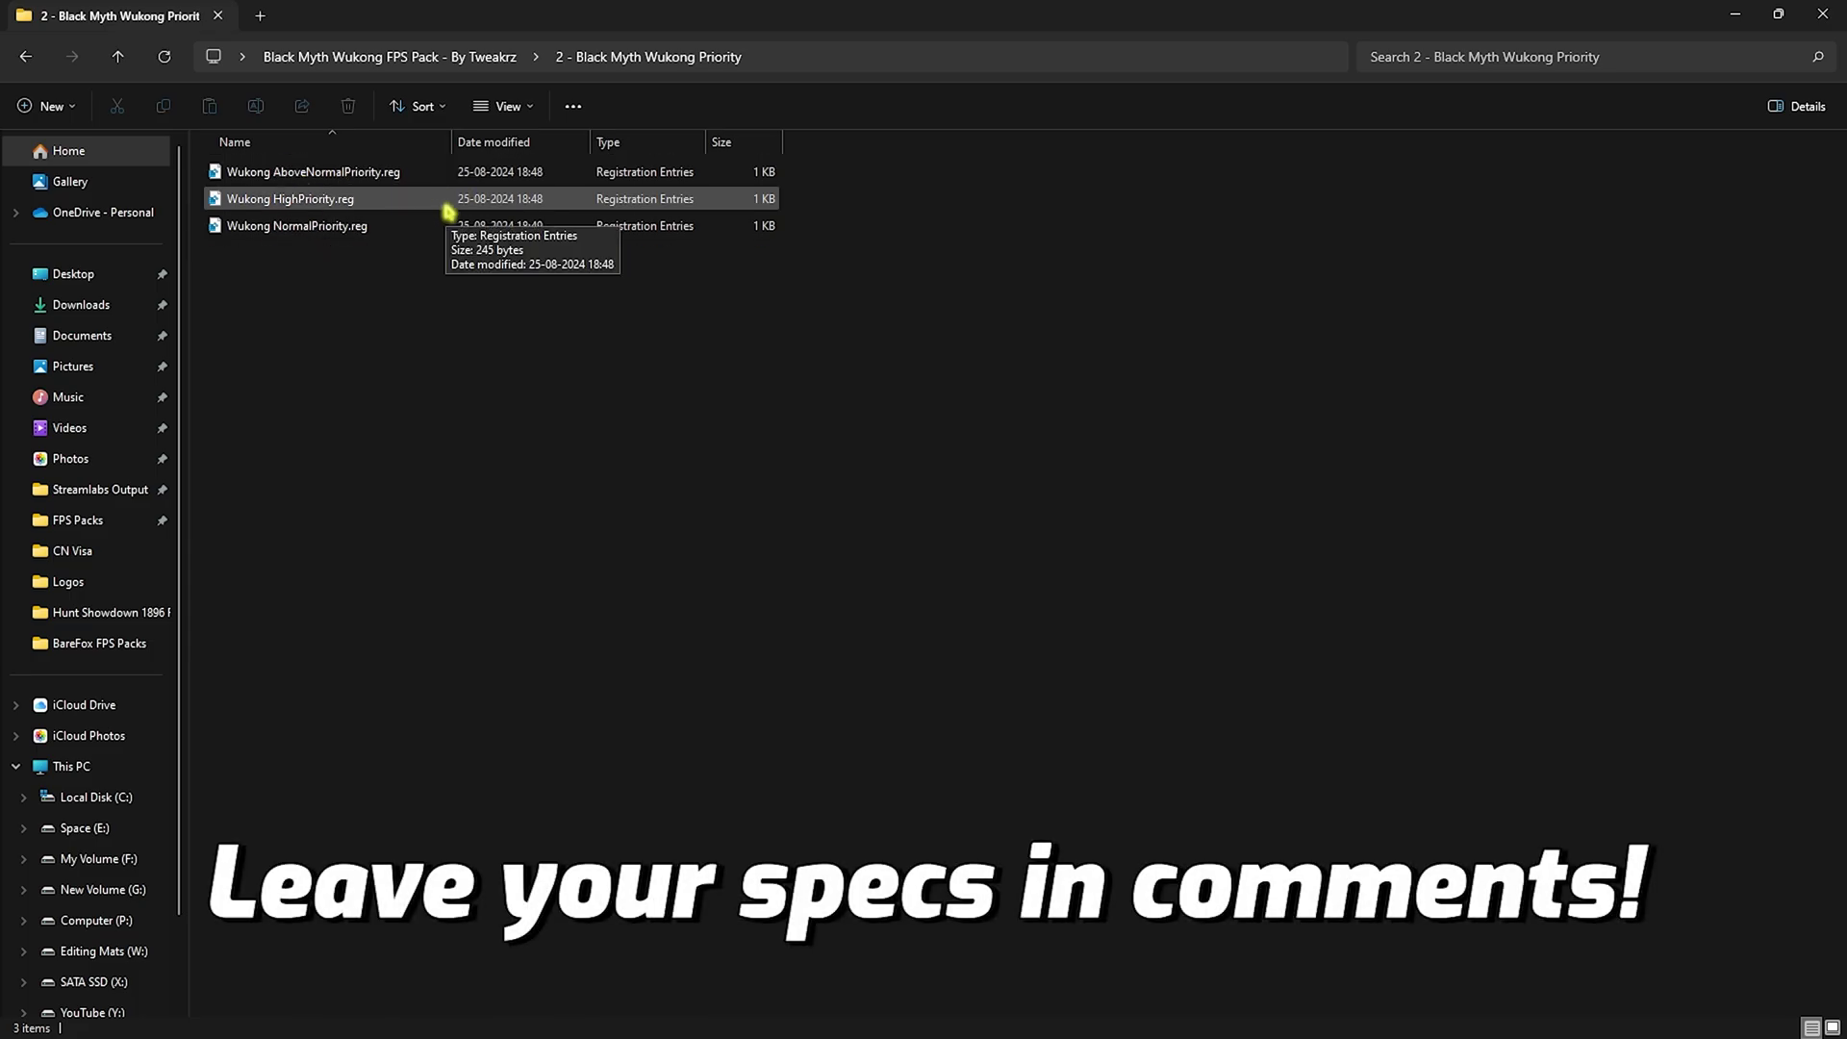
click(298, 229)
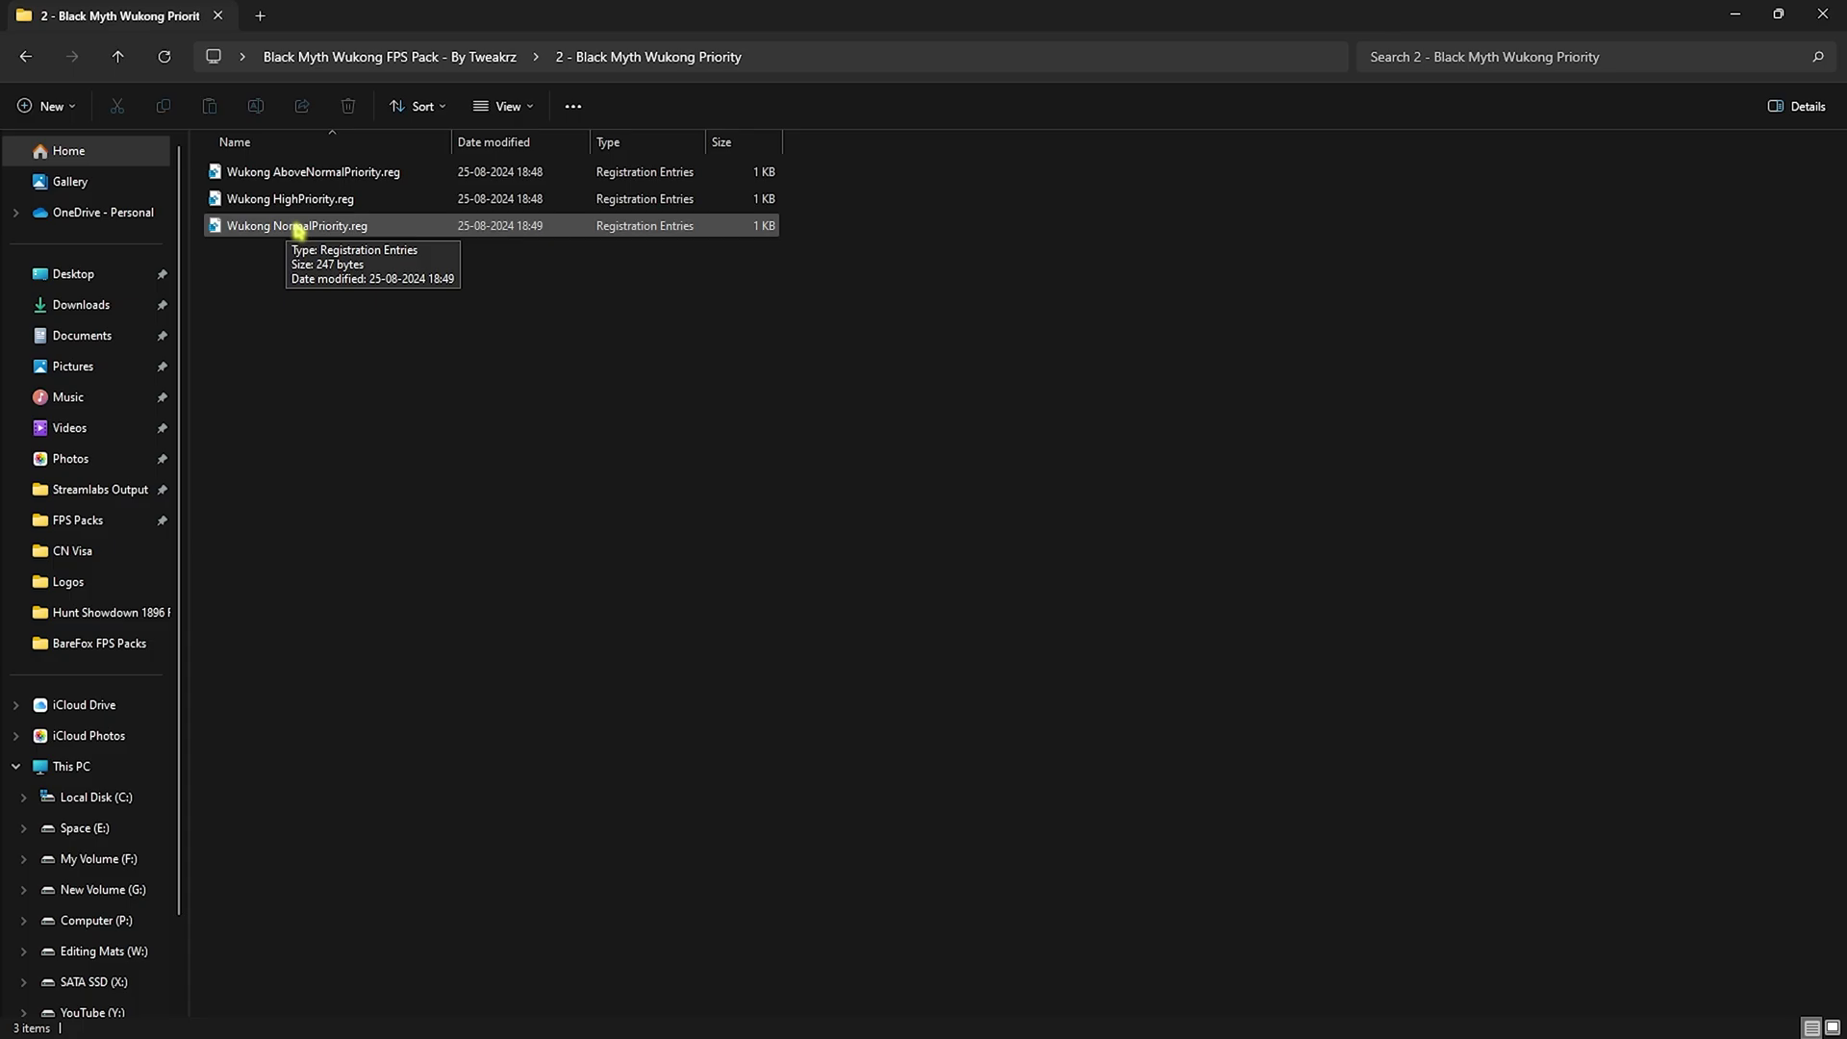
key(alt+Left)
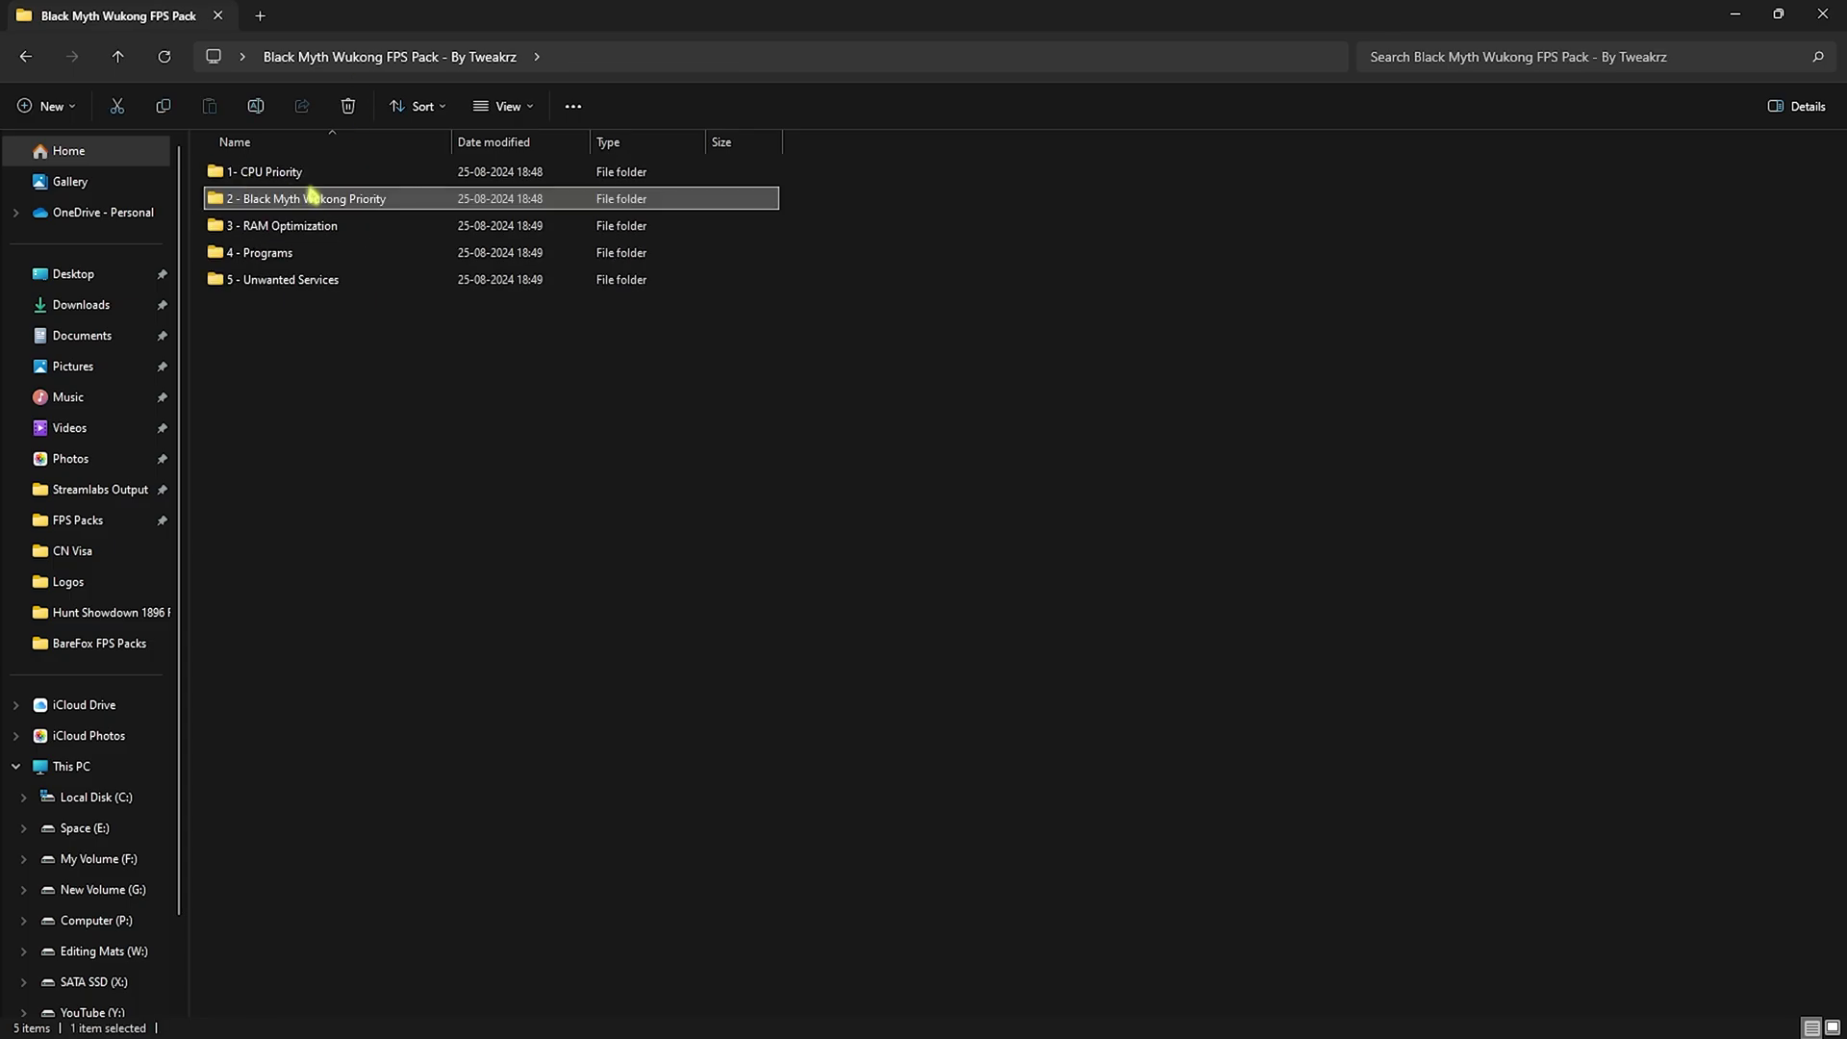
Open the "3 - RAM Optimization" folder and select the 32GB Ram.reg file
click(272, 231)
double_click(363, 230)
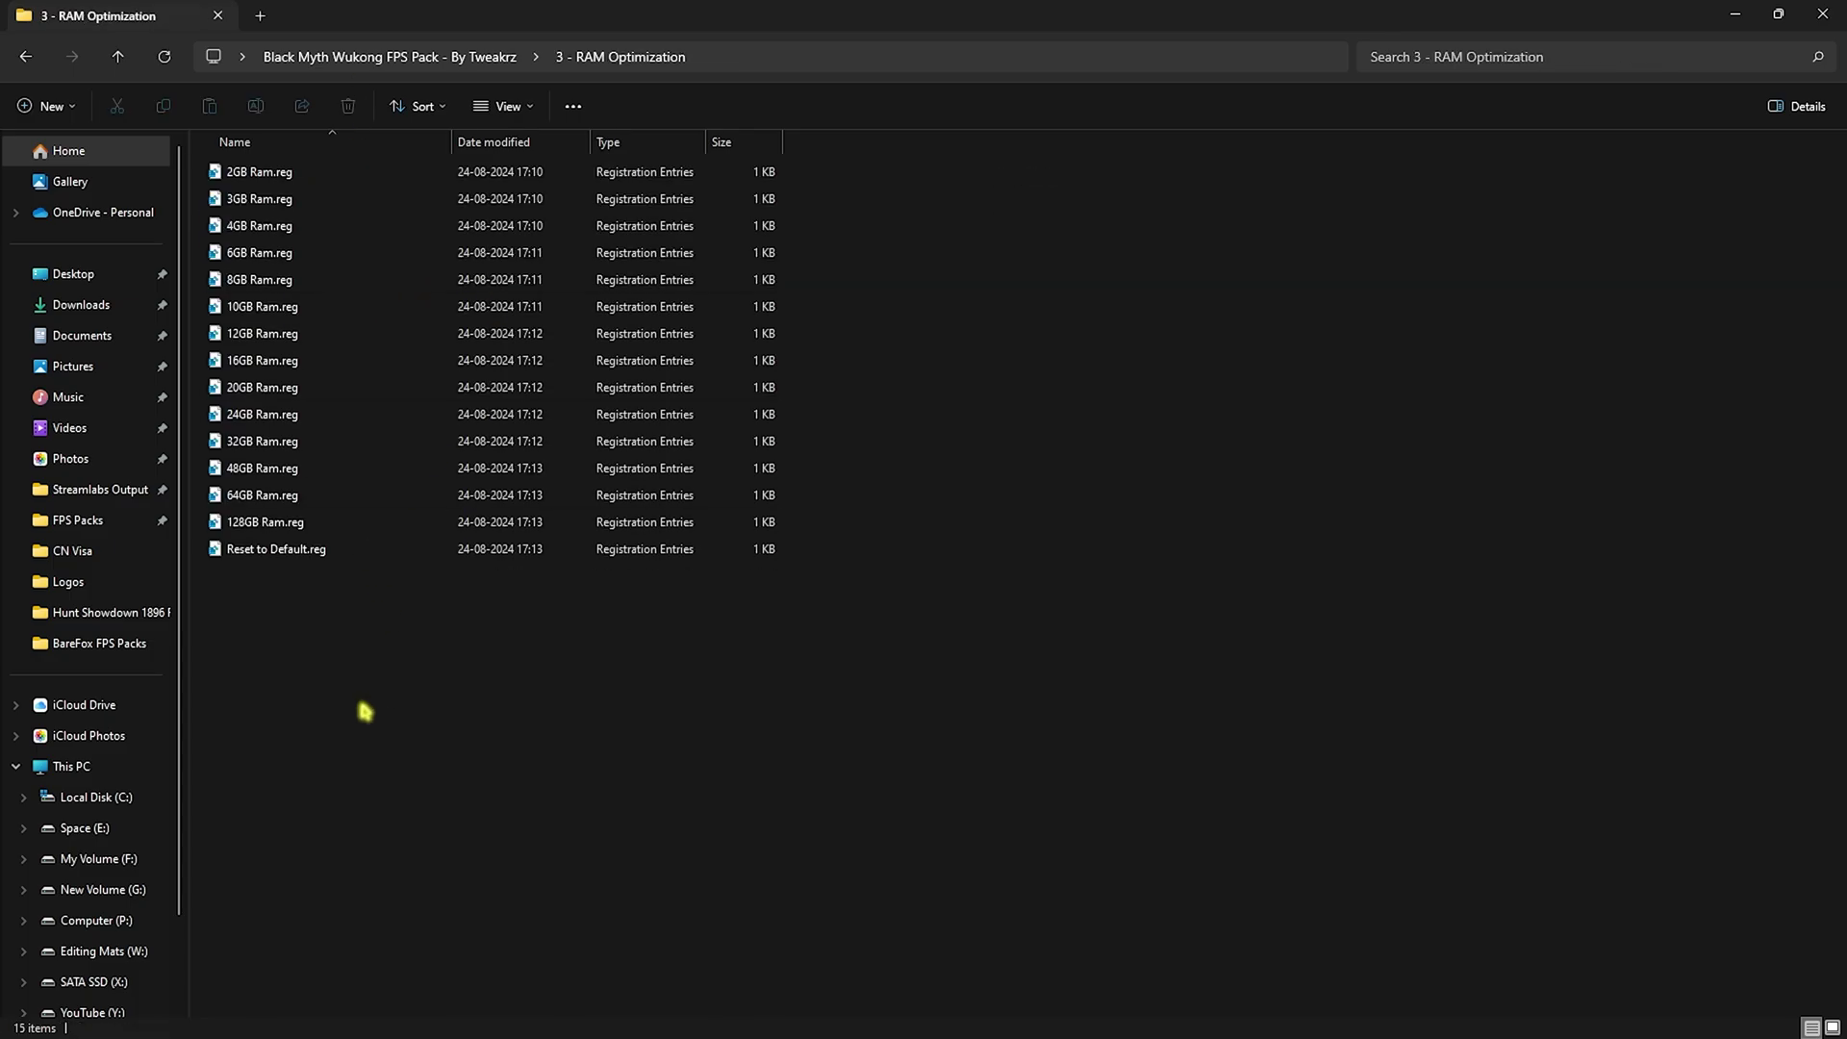
drag(839, 573, 539, 164)
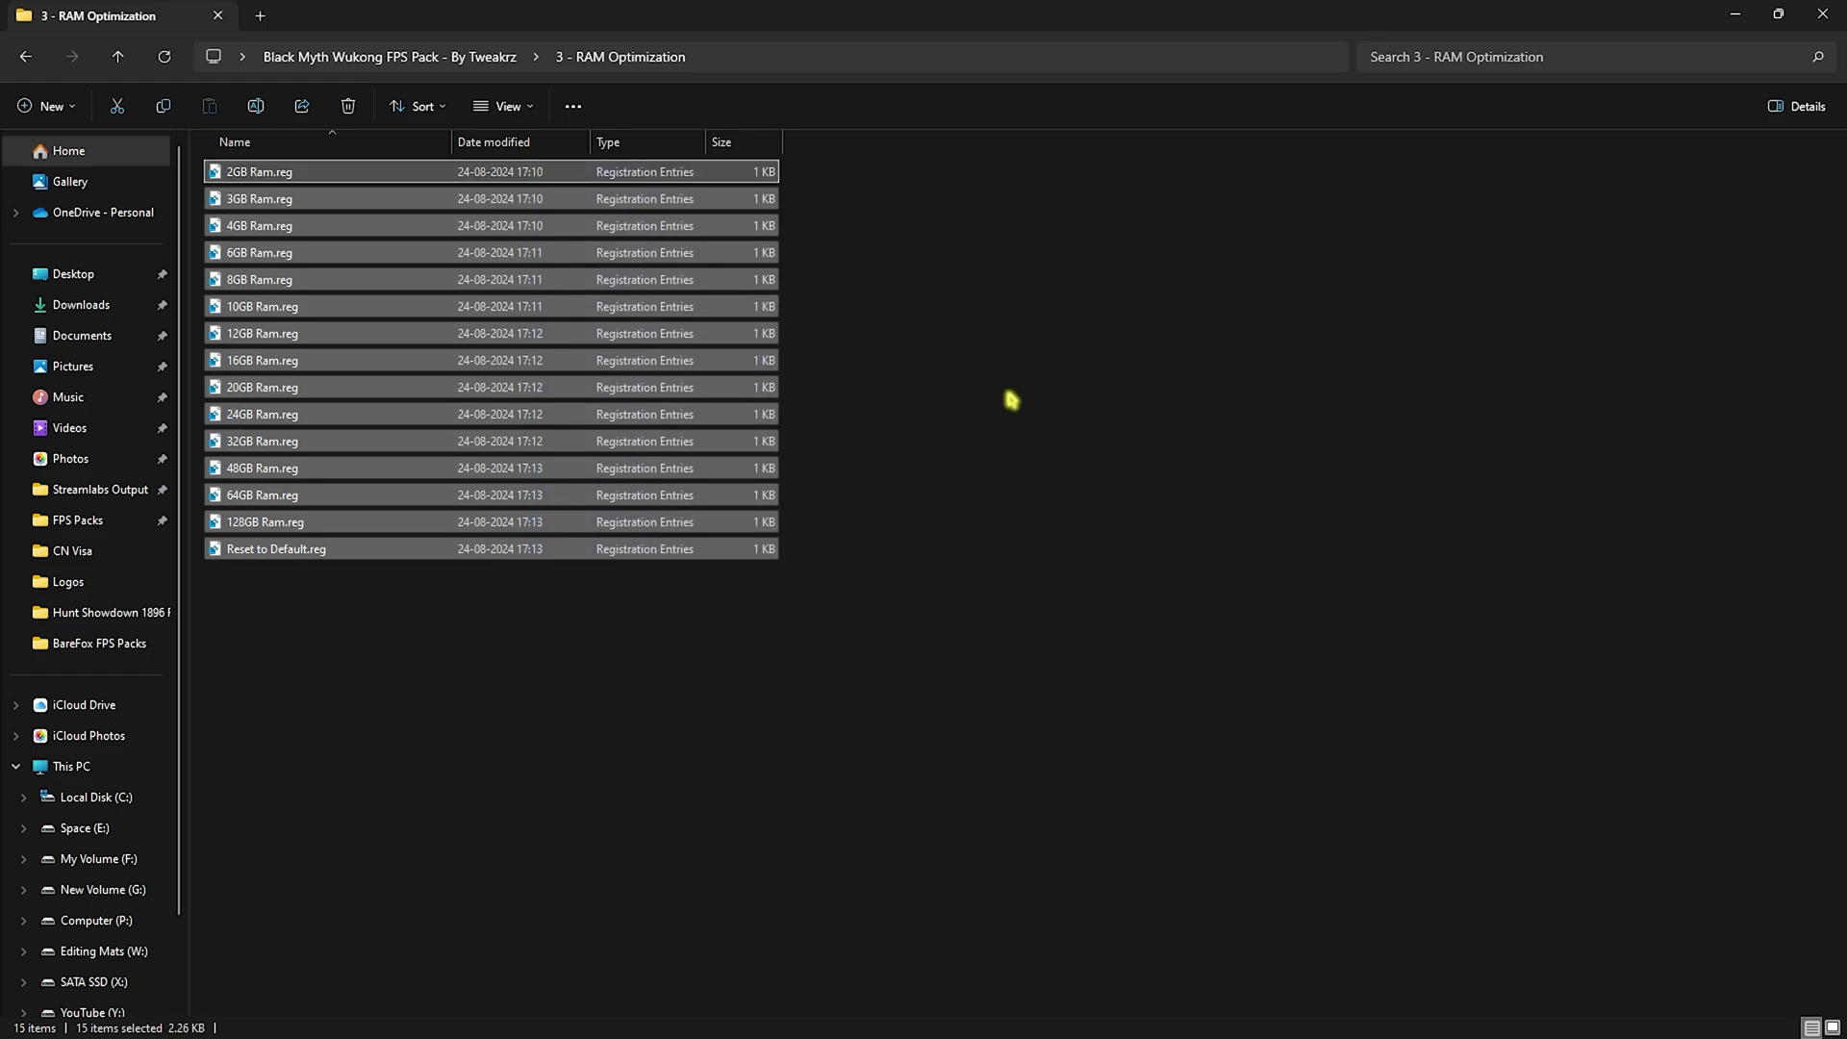
click(1010, 400)
click(281, 444)
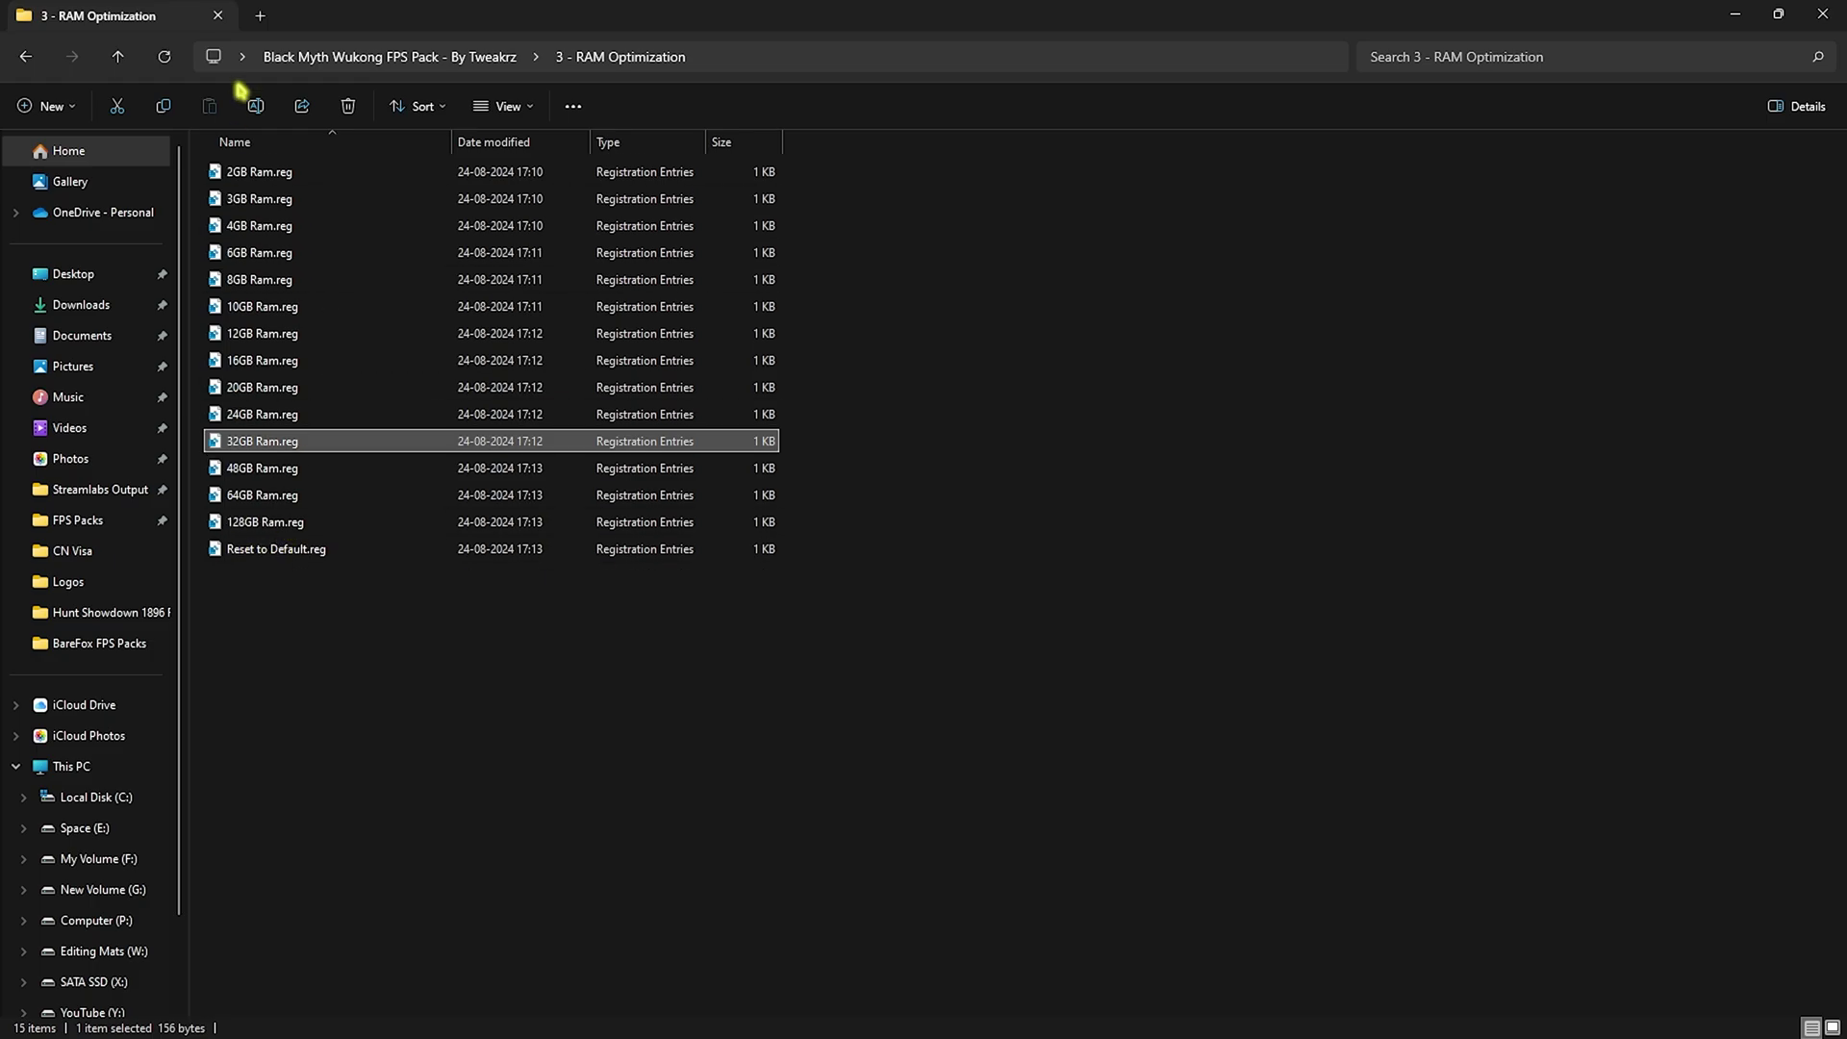
Run Cache Cleaner.bat from the "4 - Programs" folder as administrator, and minimize its console window
key(alt+Up)
double_click(273, 255)
drag(332, 385, 288, 168)
click(276, 178)
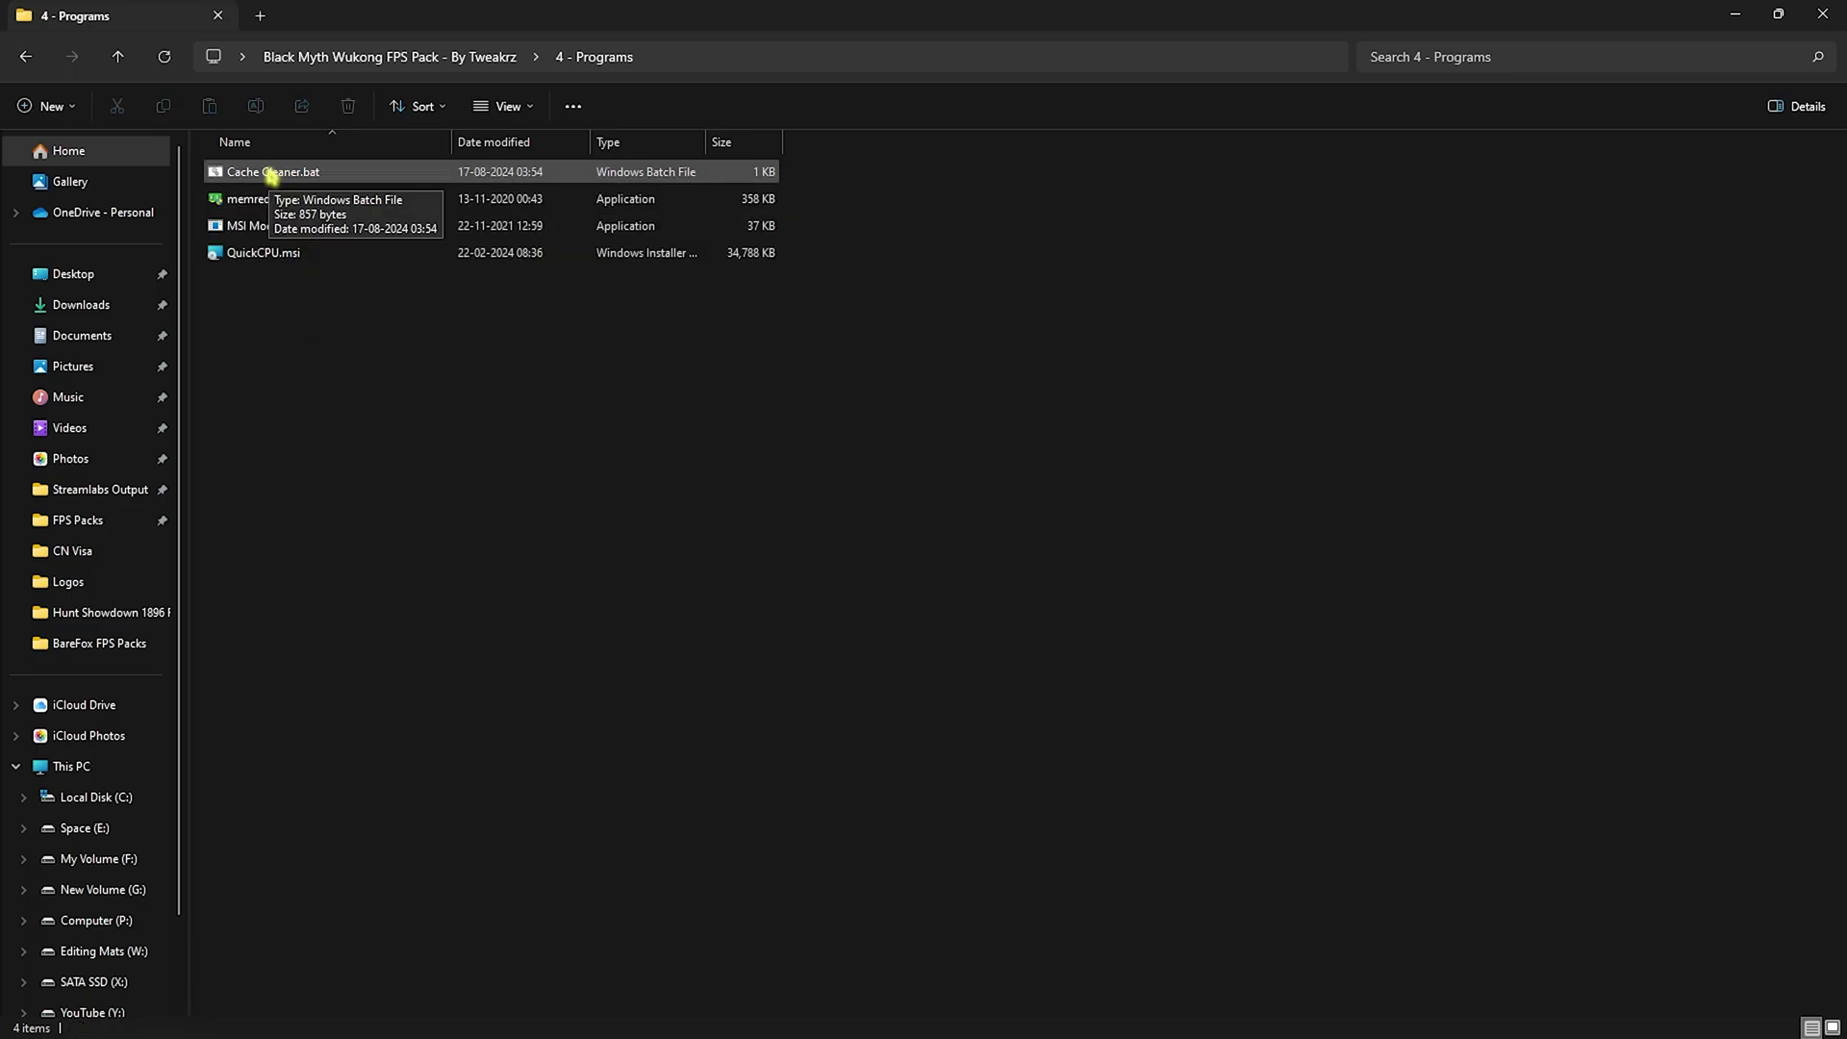
right_click(272, 176)
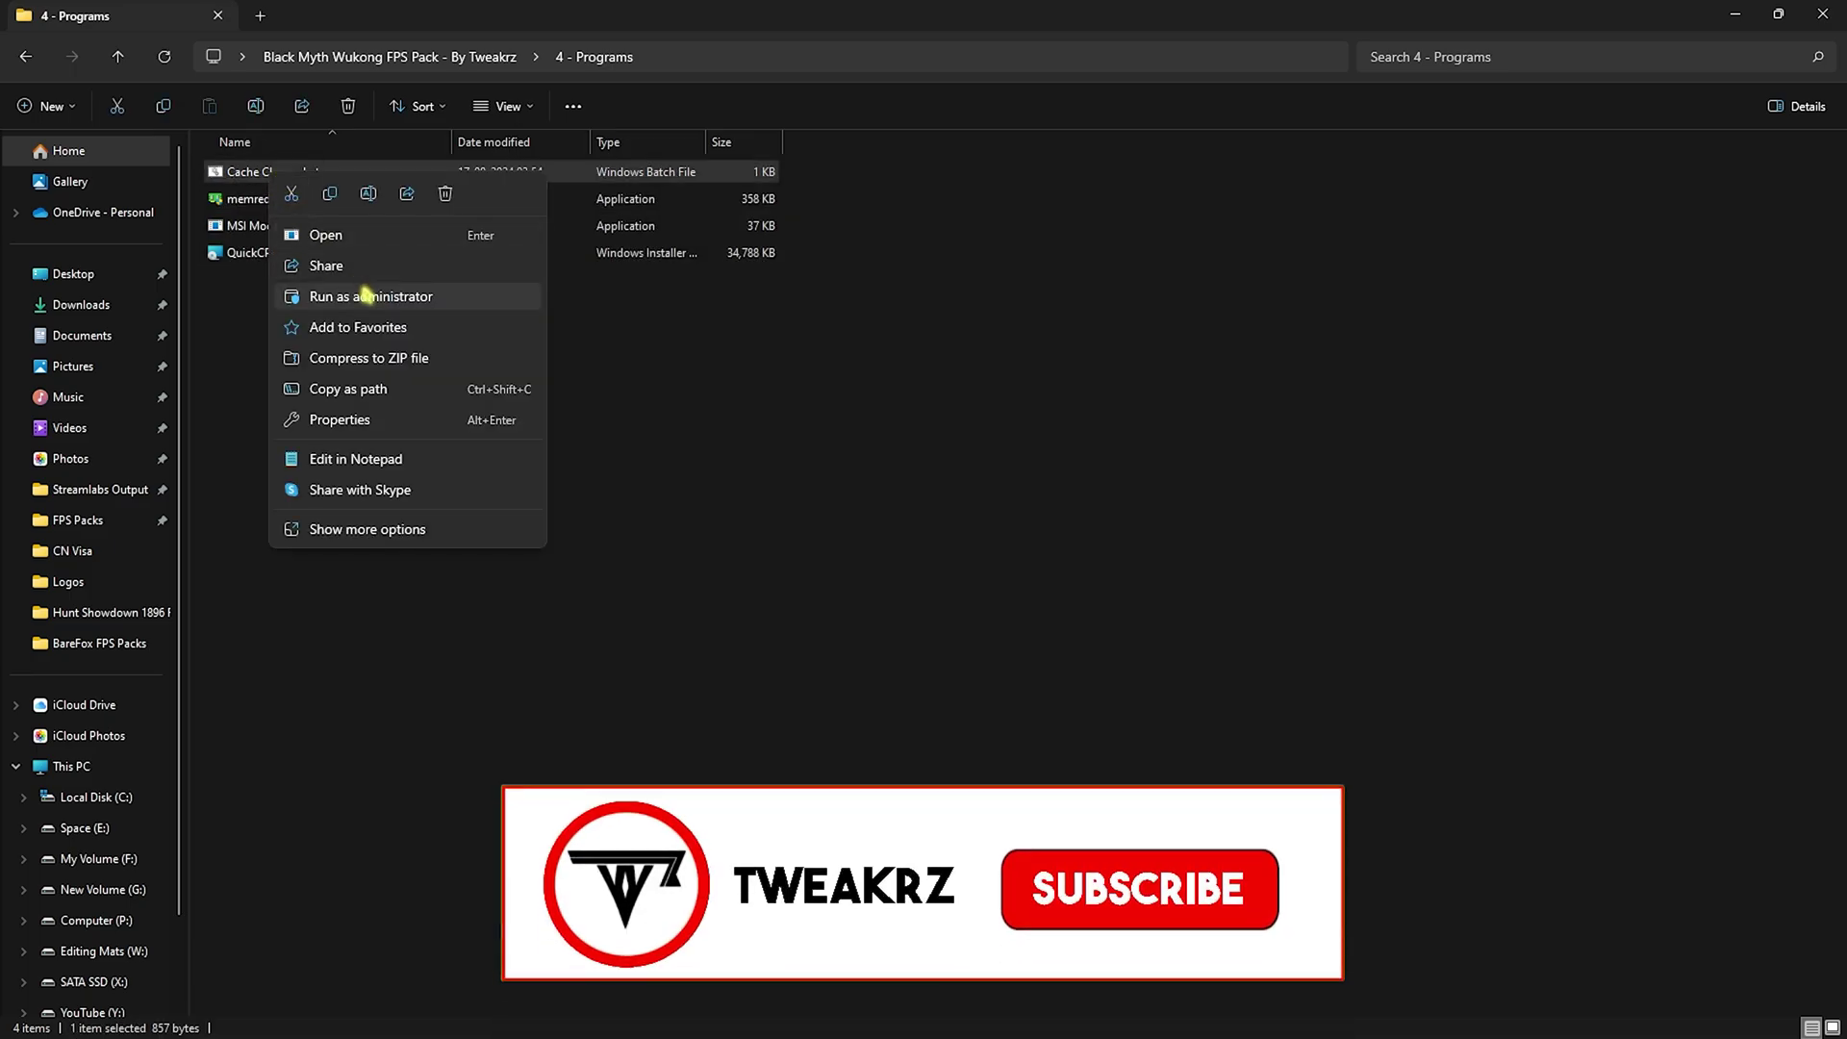
click(365, 296)
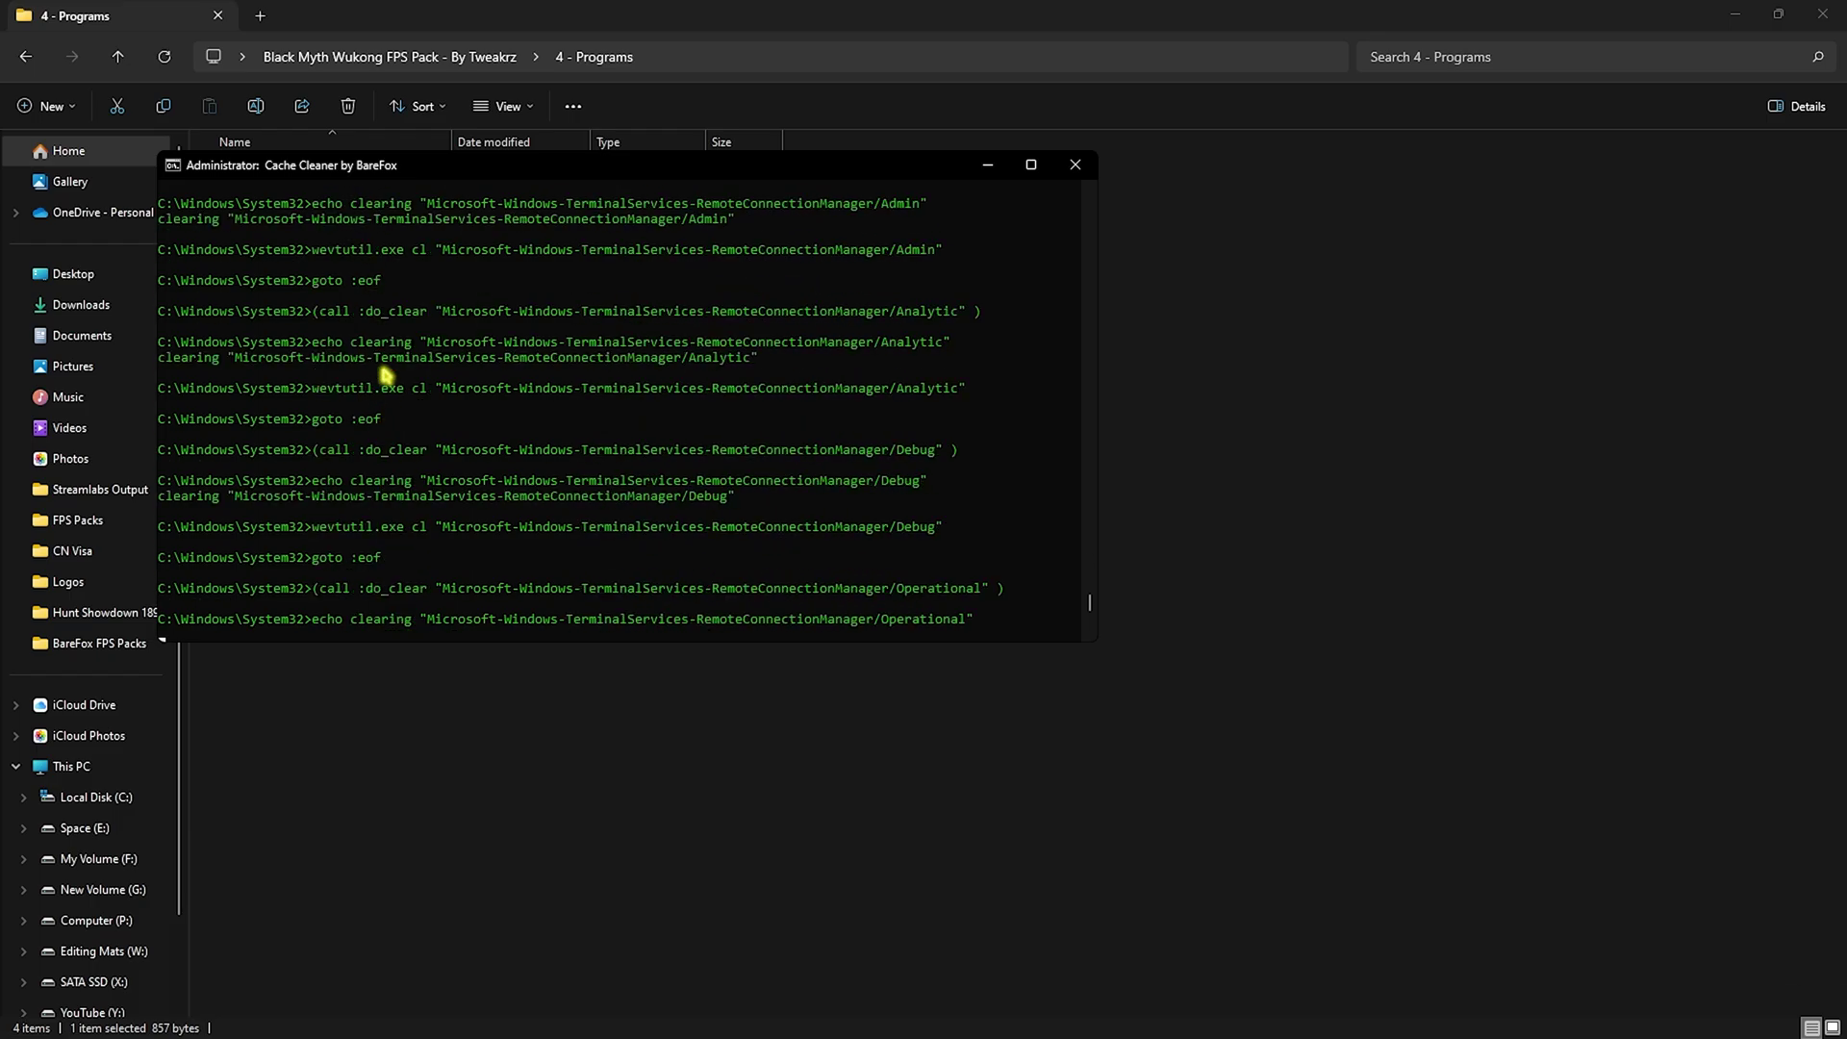
click(990, 169)
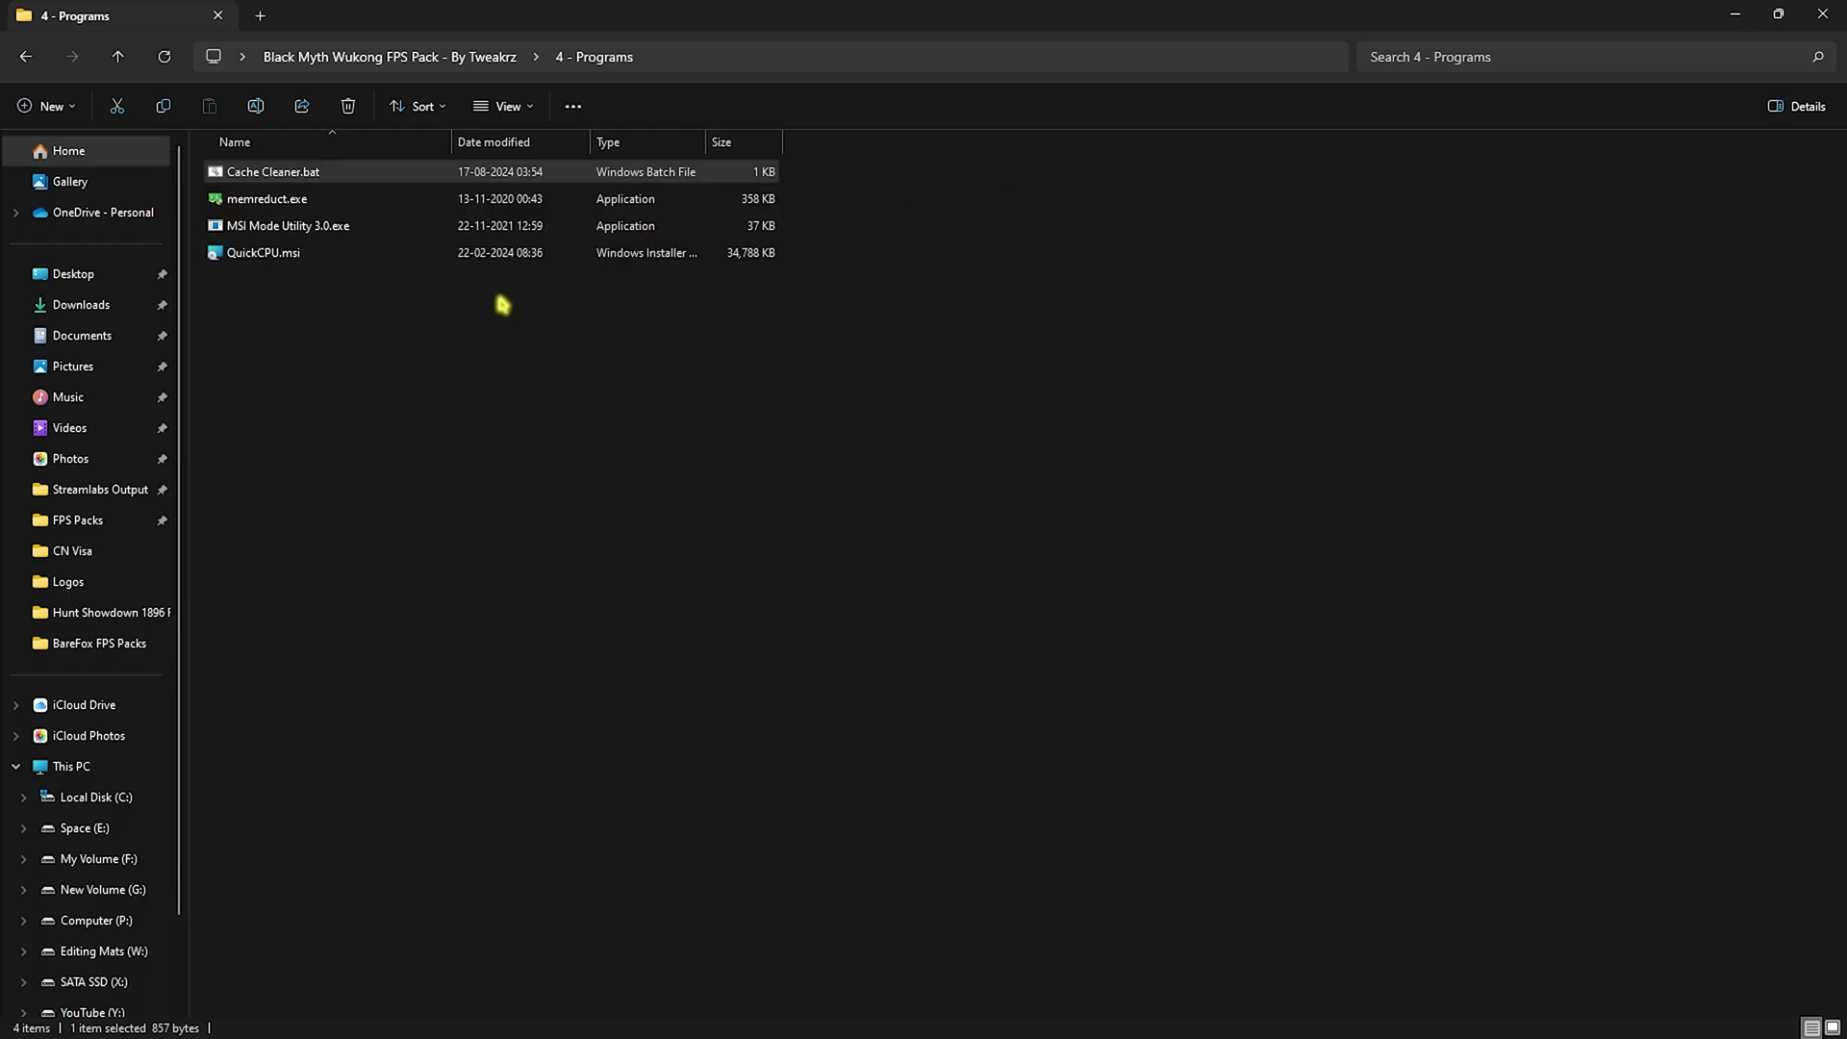
Launch the Mem Reduct setup by running memreduct.exe as administrator
click(288, 196)
right_click(289, 198)
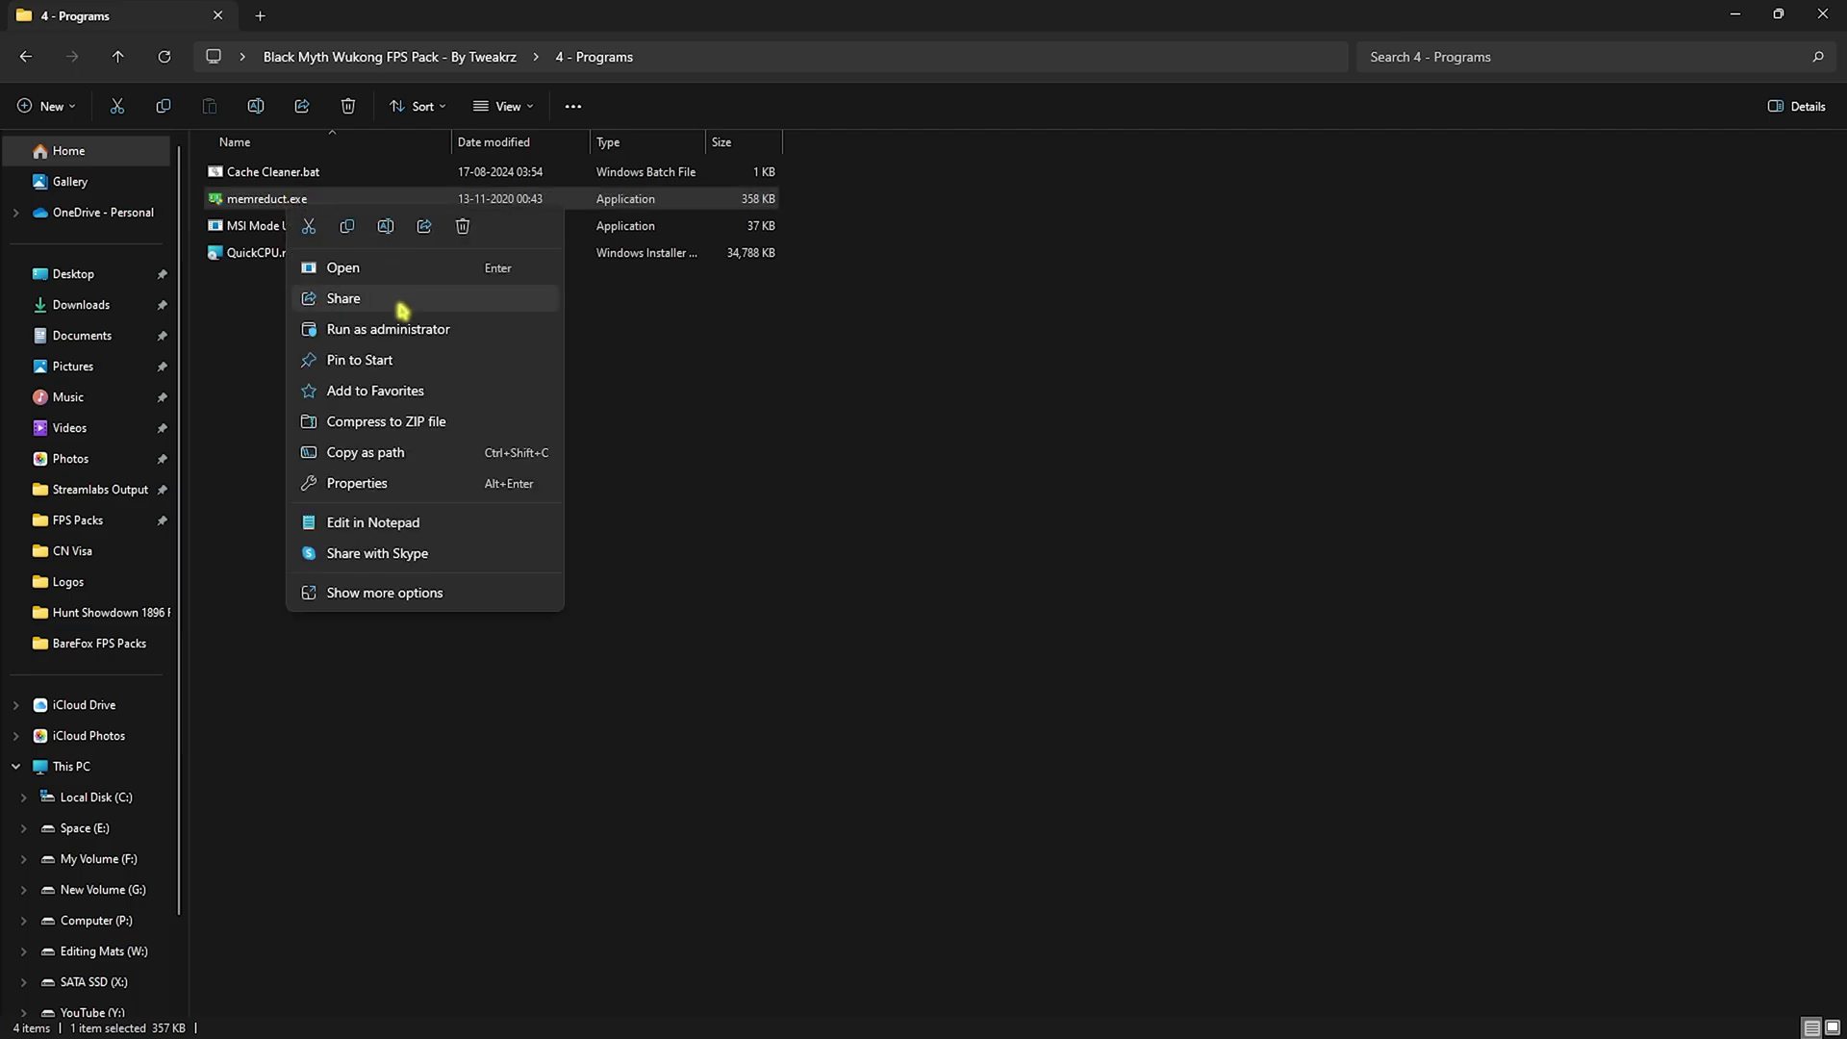
click(481, 329)
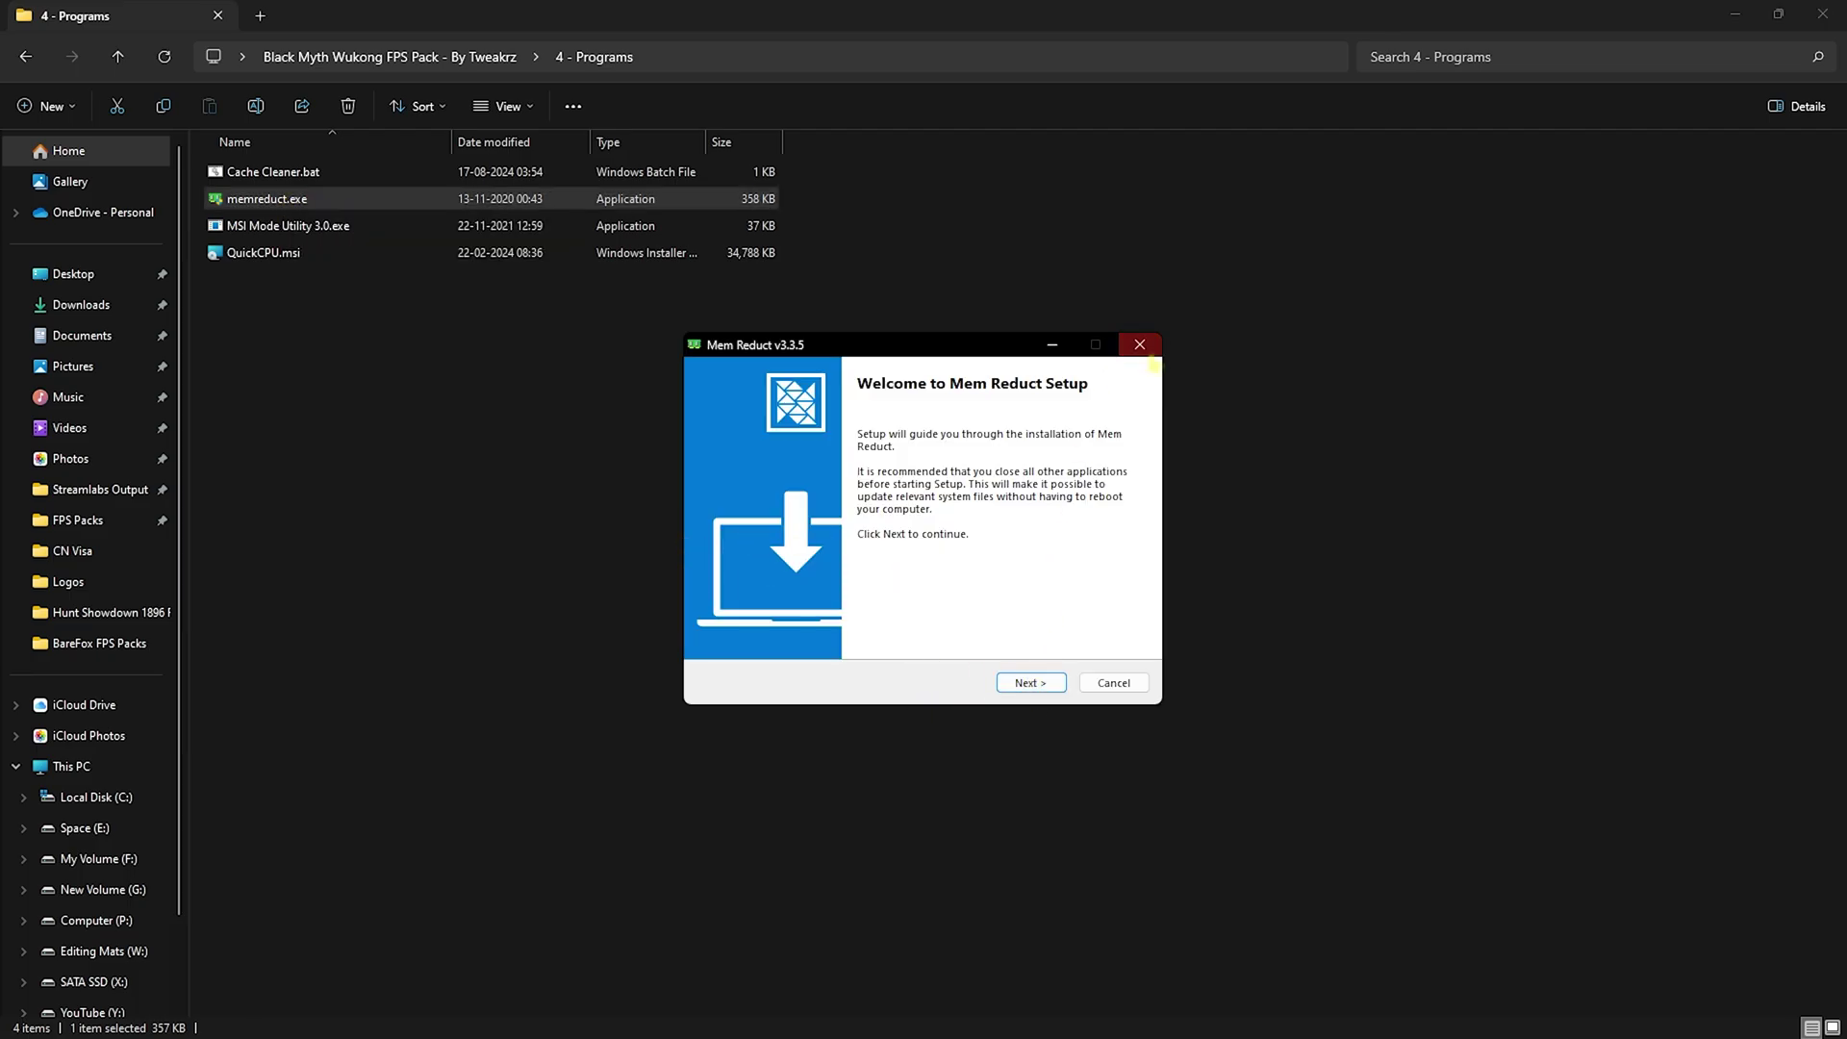
Search Windows for "mem", open the installed Mem Reduct app, and download and install its language pack update
key(super)
text(mem)
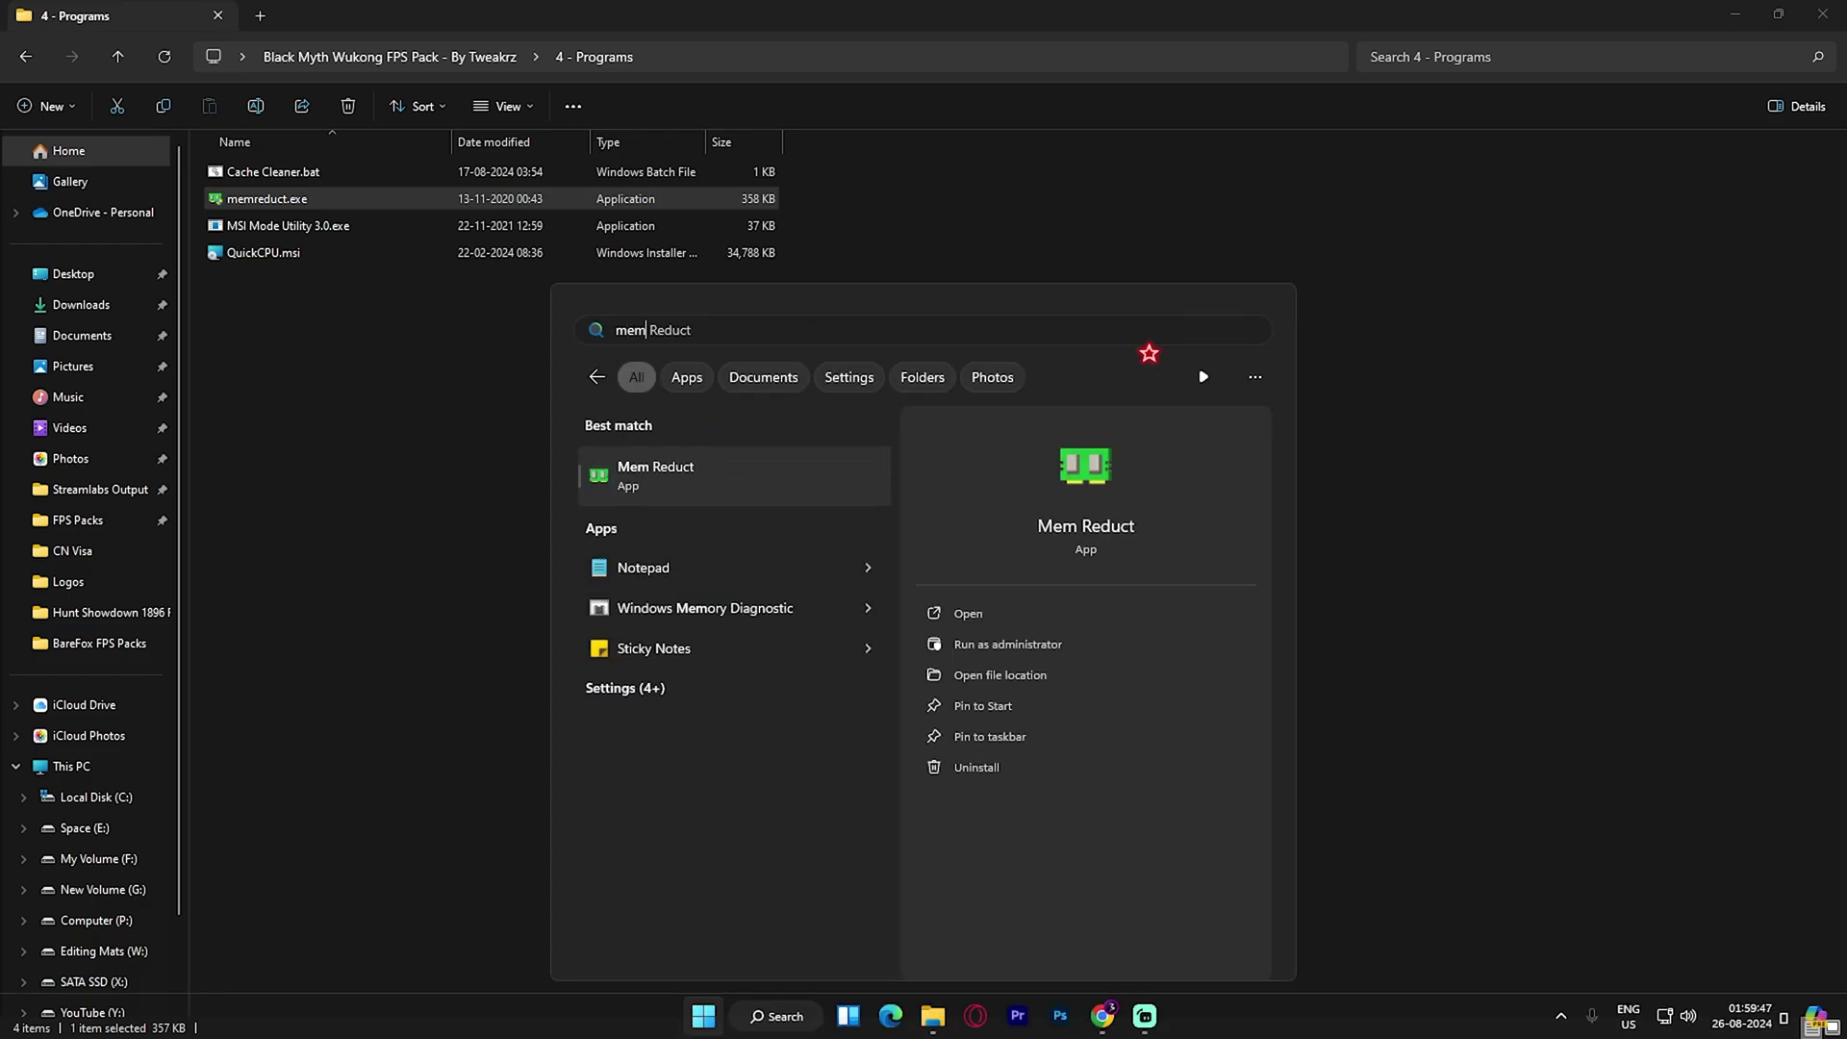
key(Return)
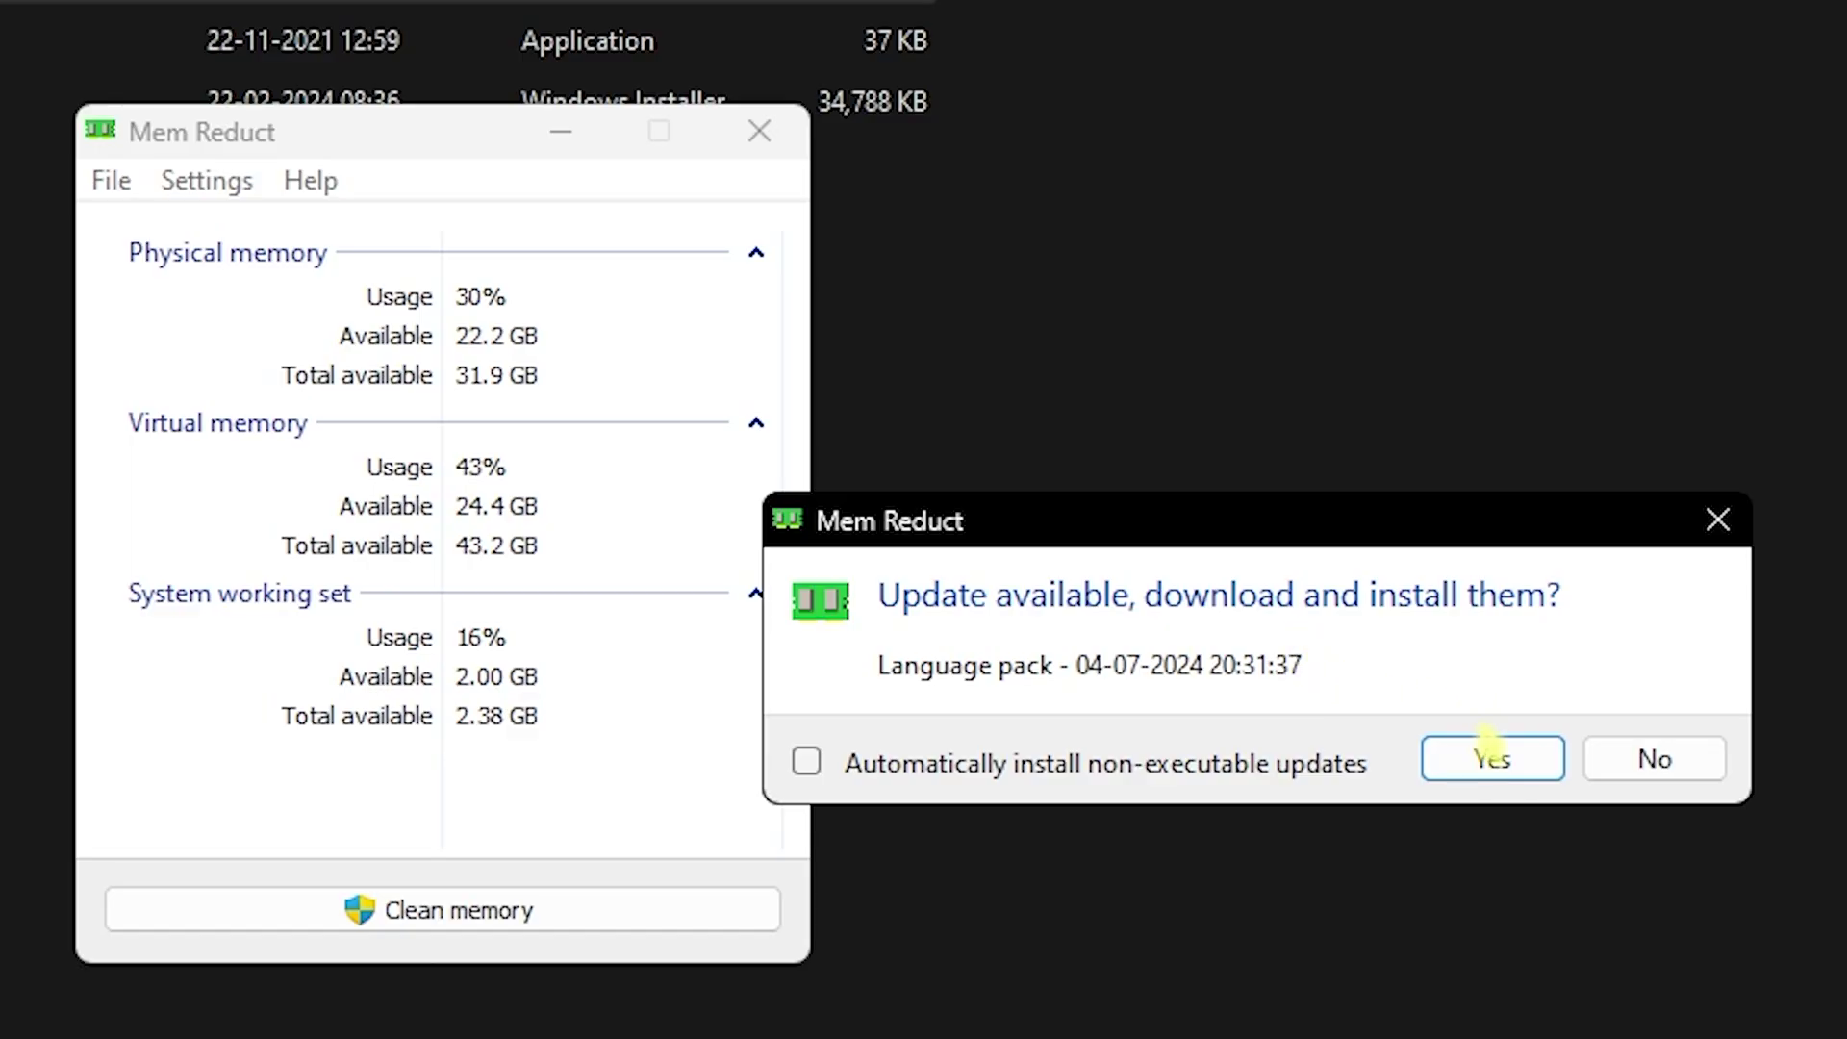
click(1489, 755)
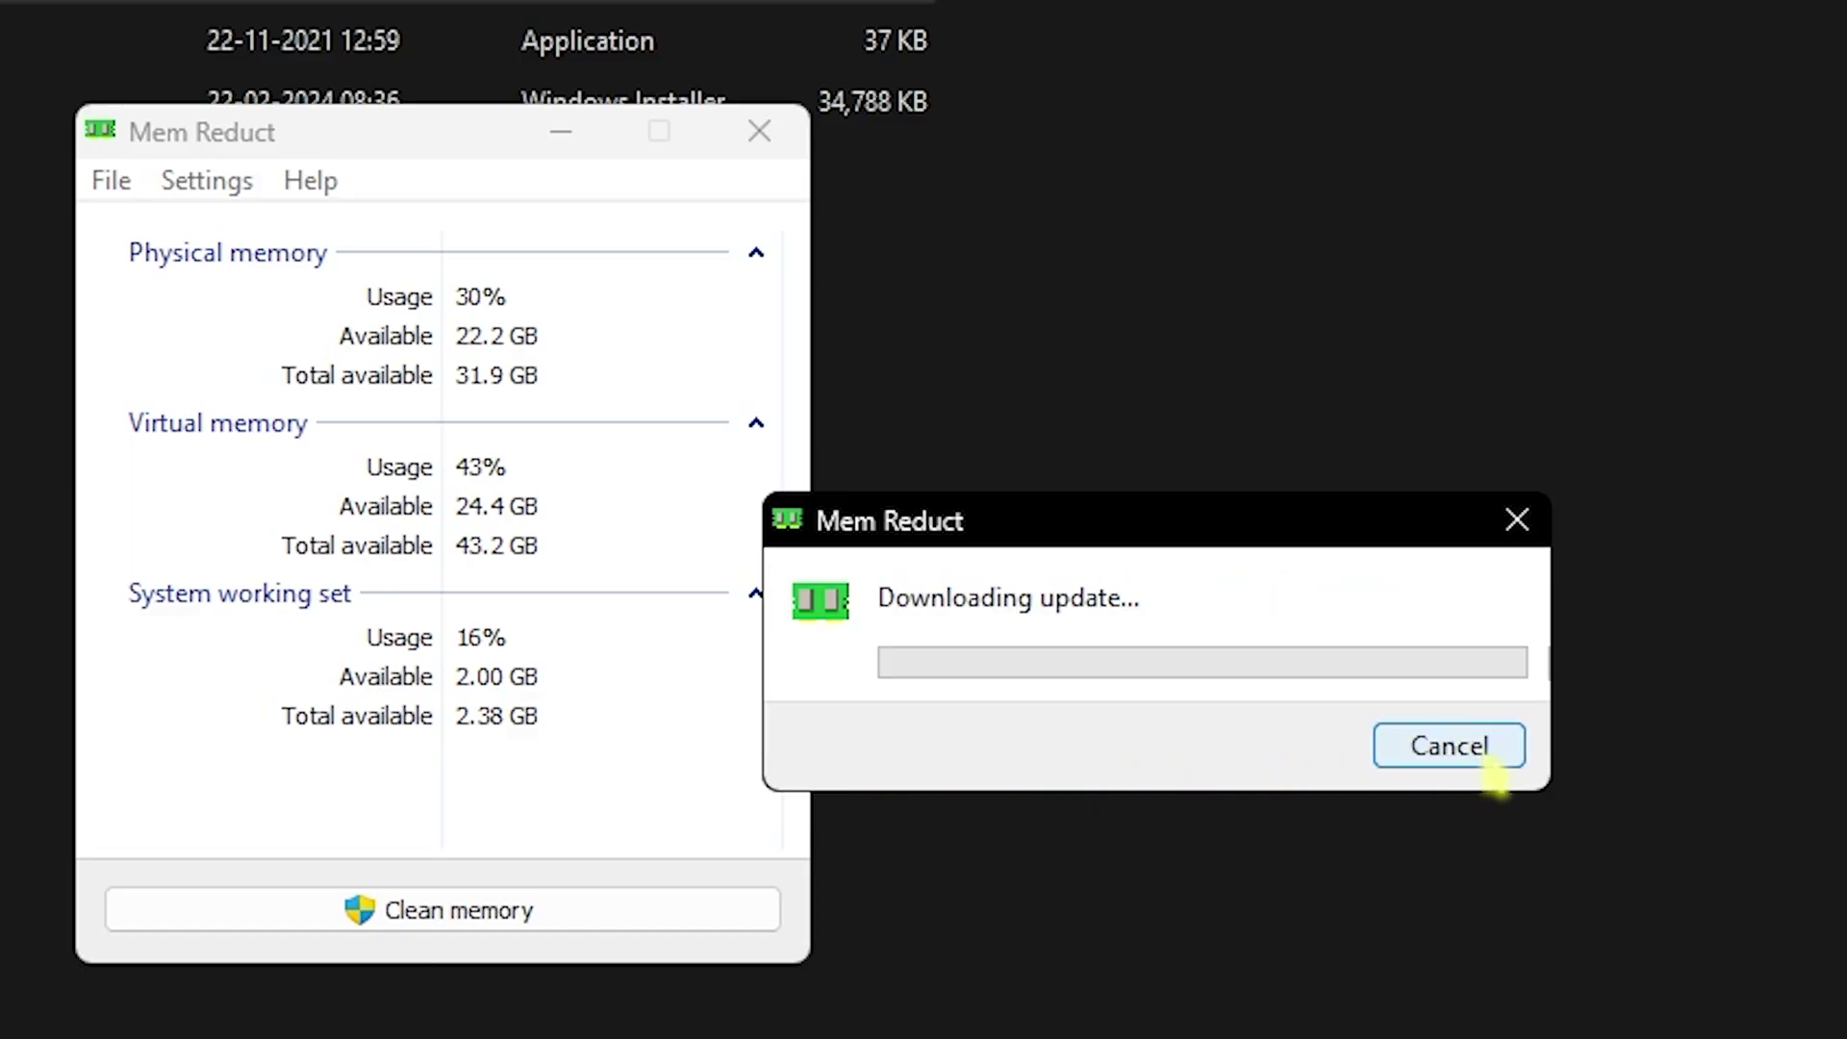
click(1481, 710)
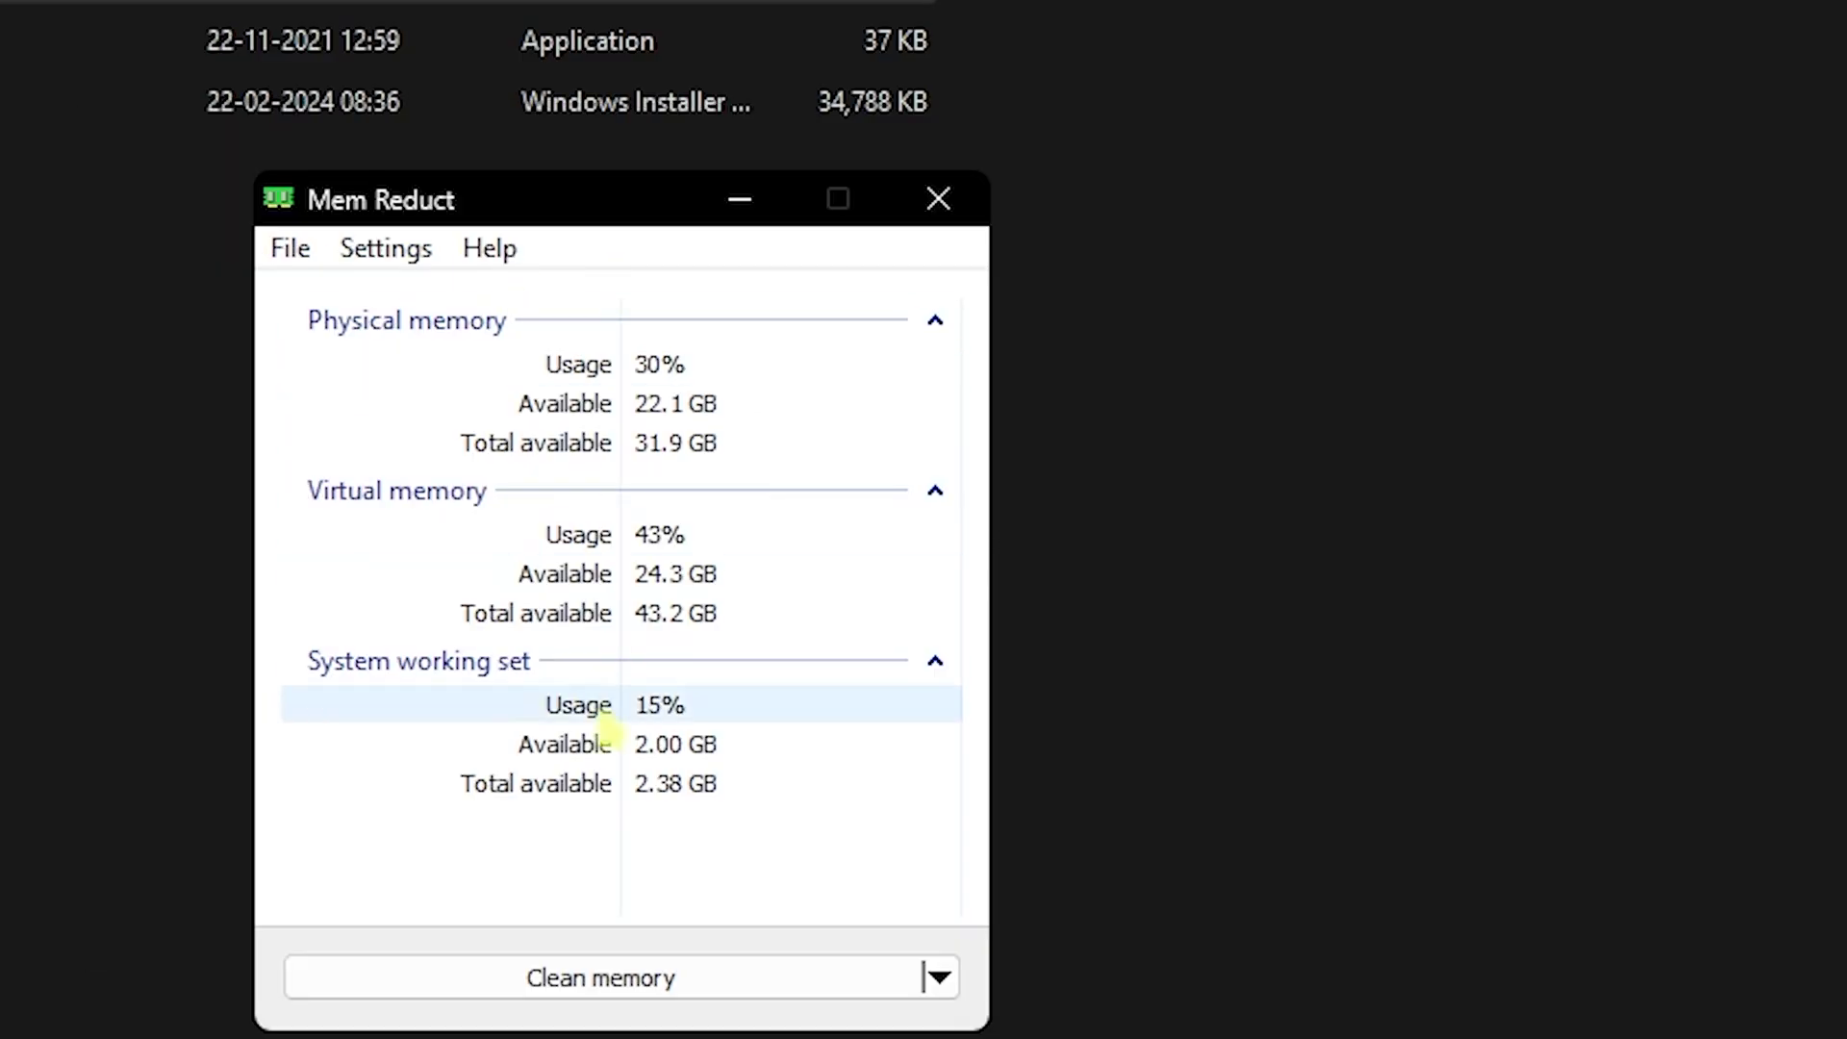
Clean the system memory with Mem Reduct, and close its window
click(577, 991)
click(760, 689)
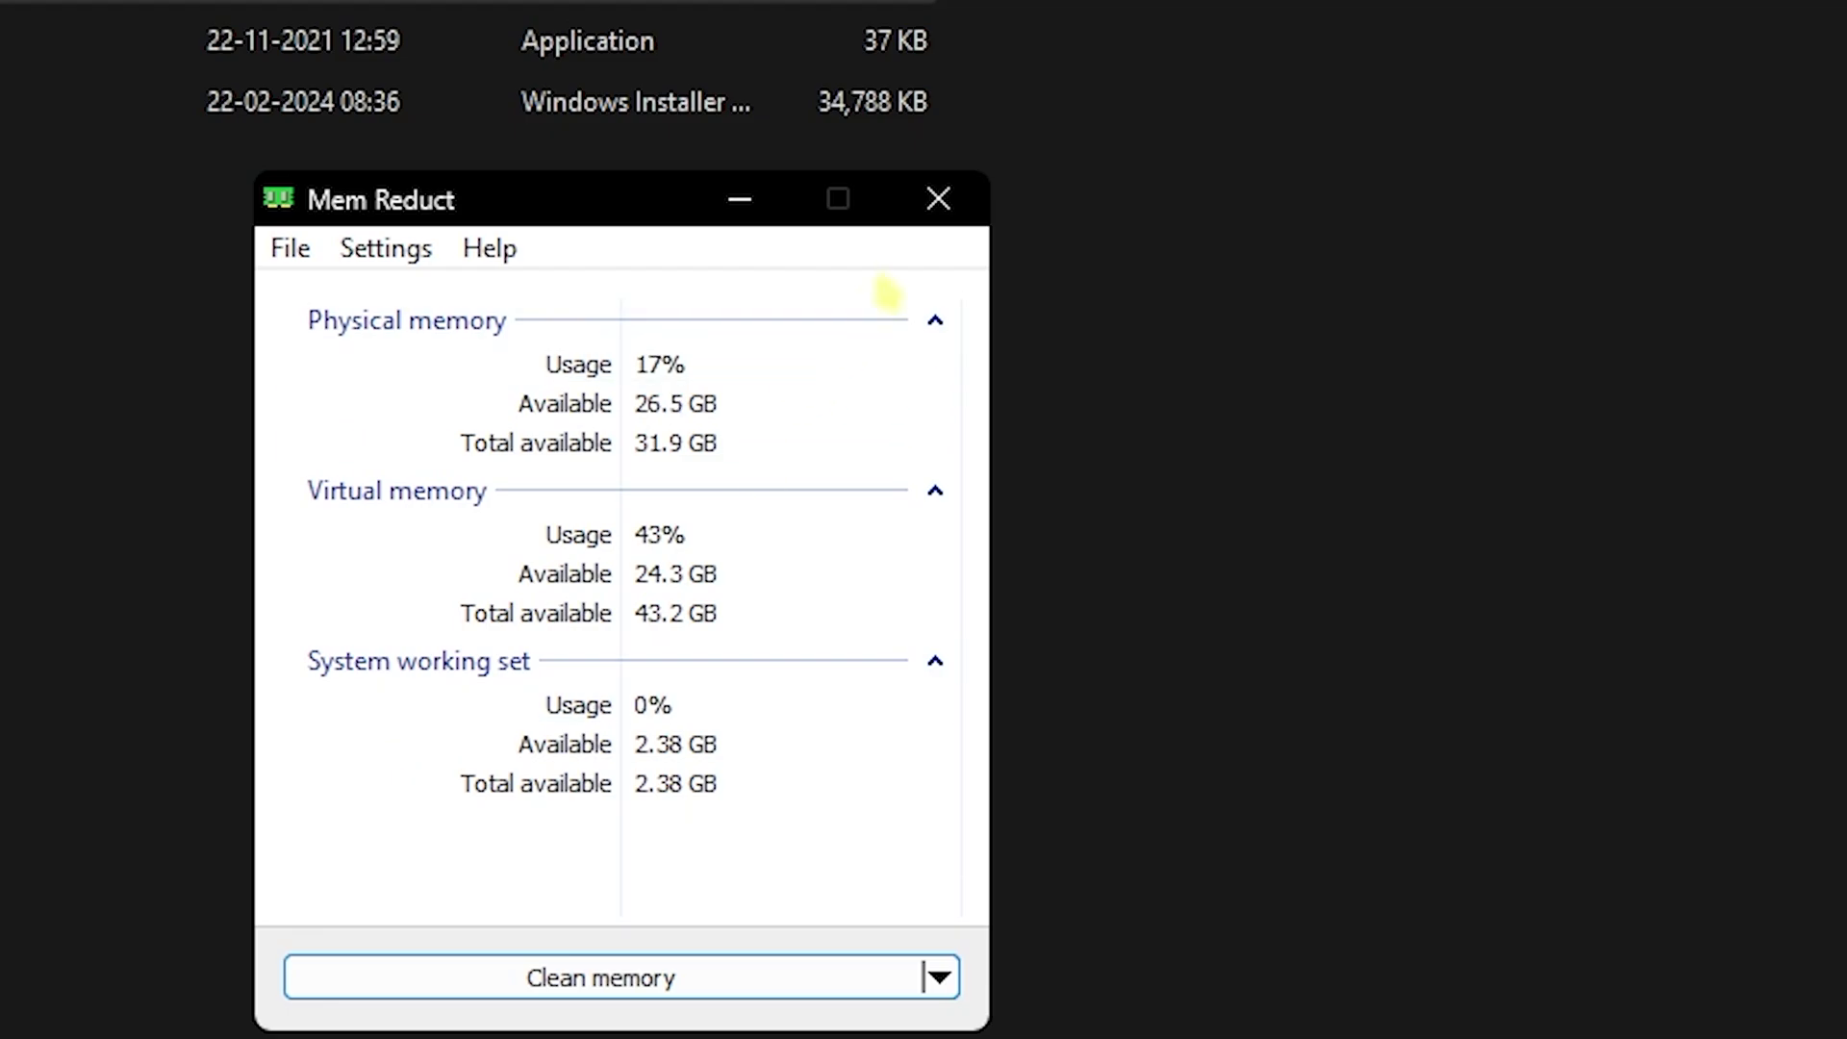
click(943, 198)
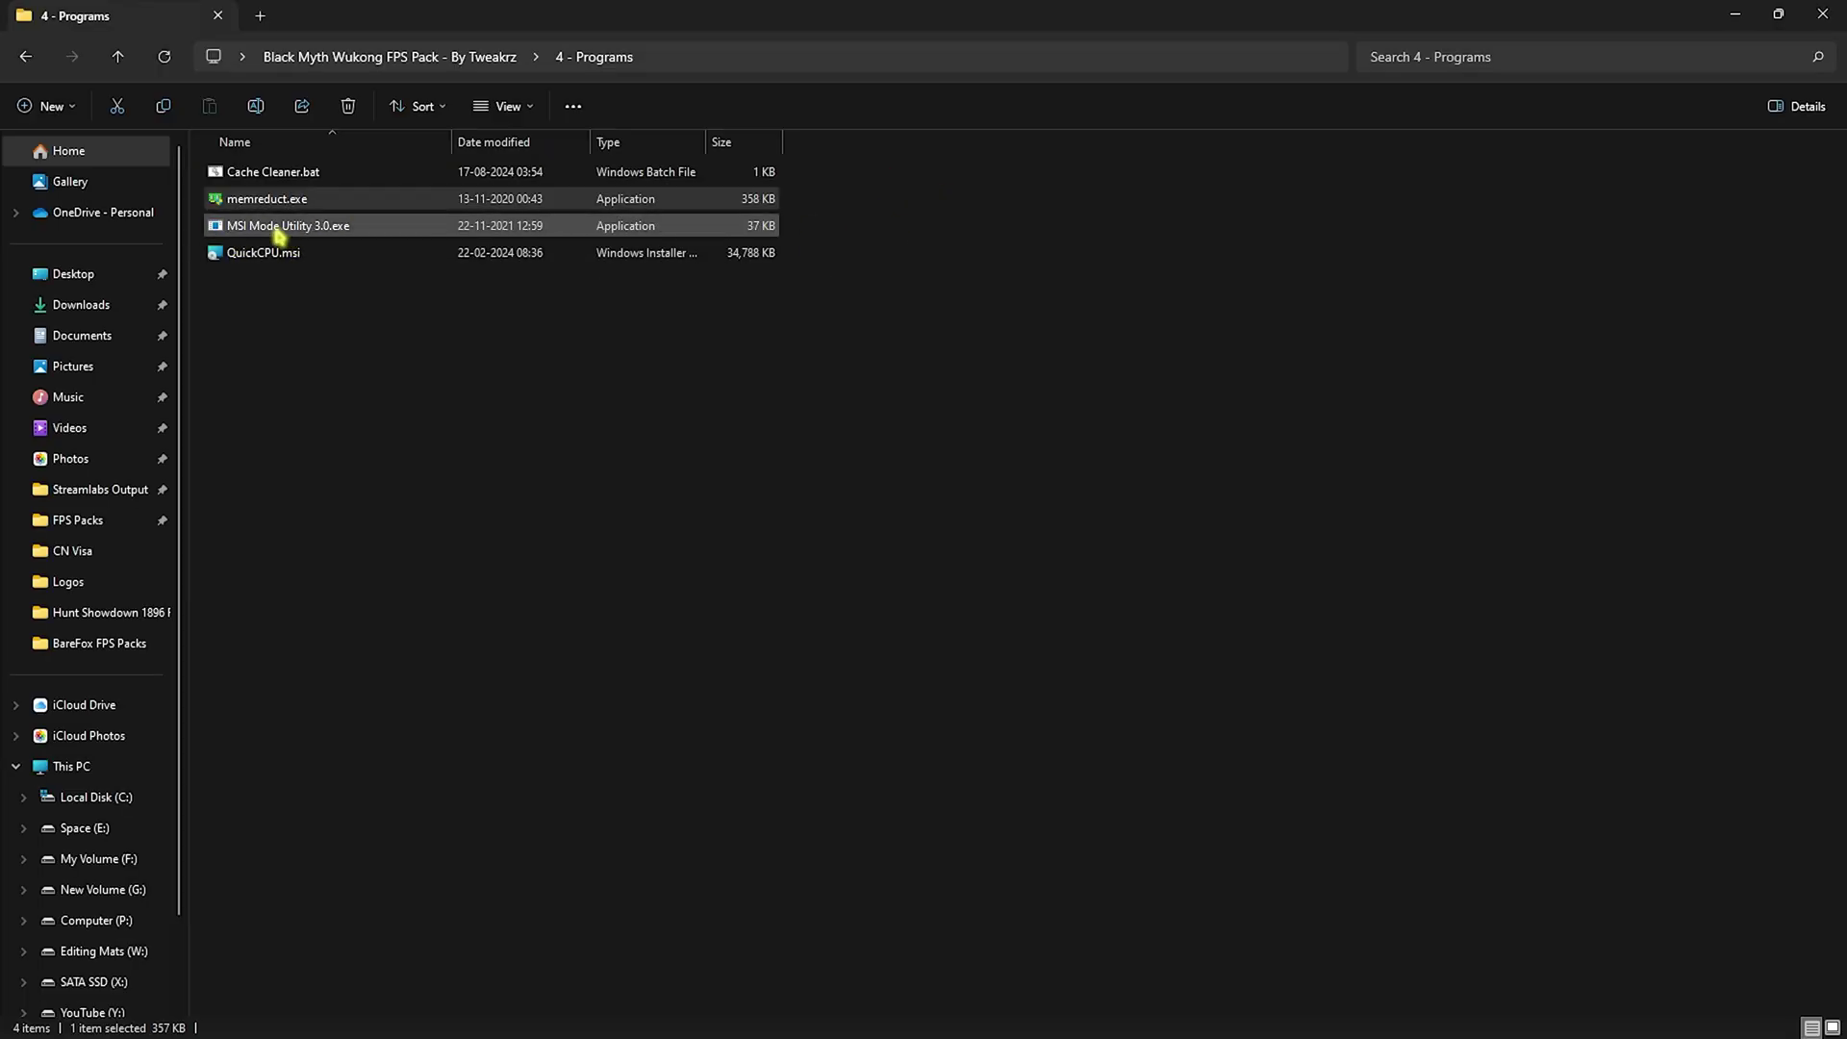
Run MSI Mode Utility 3.0.exe as administrator, and set the NVIDIA GeForce RTX 2070 SUPER's interrupt priority to High
click(267, 232)
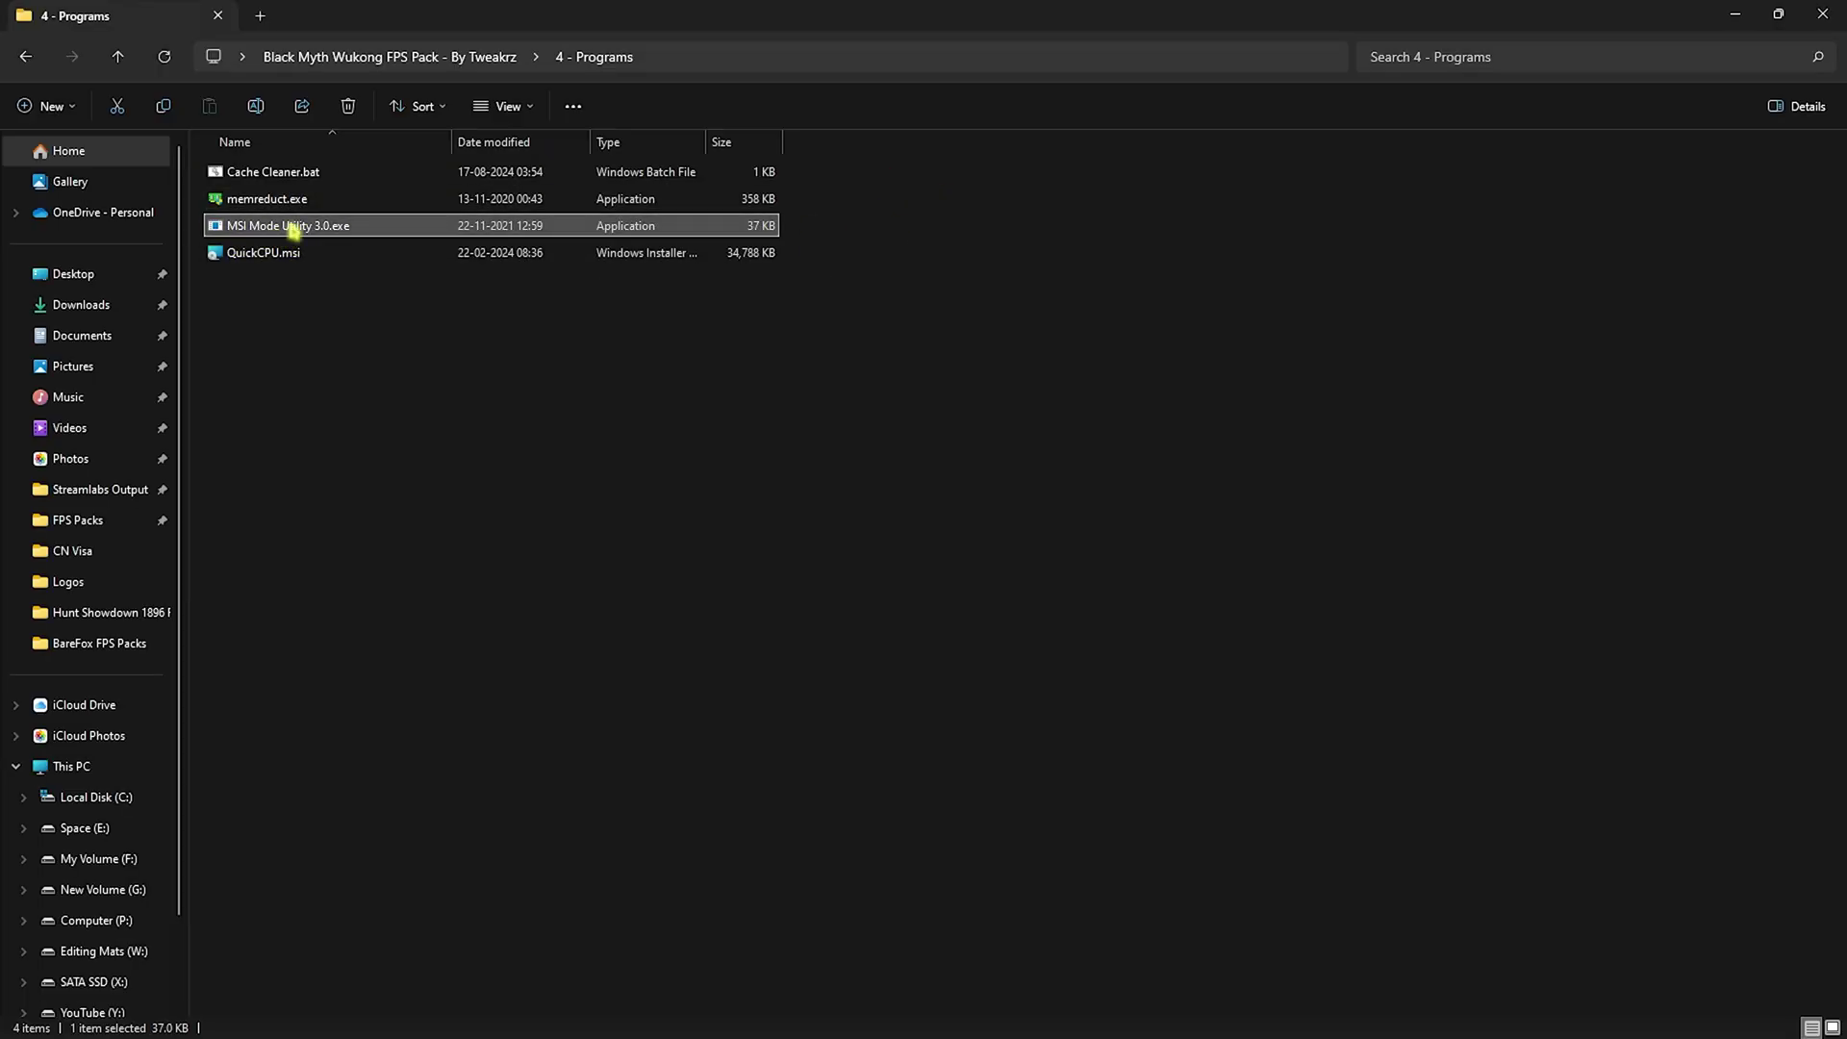
right_click(294, 232)
click(363, 355)
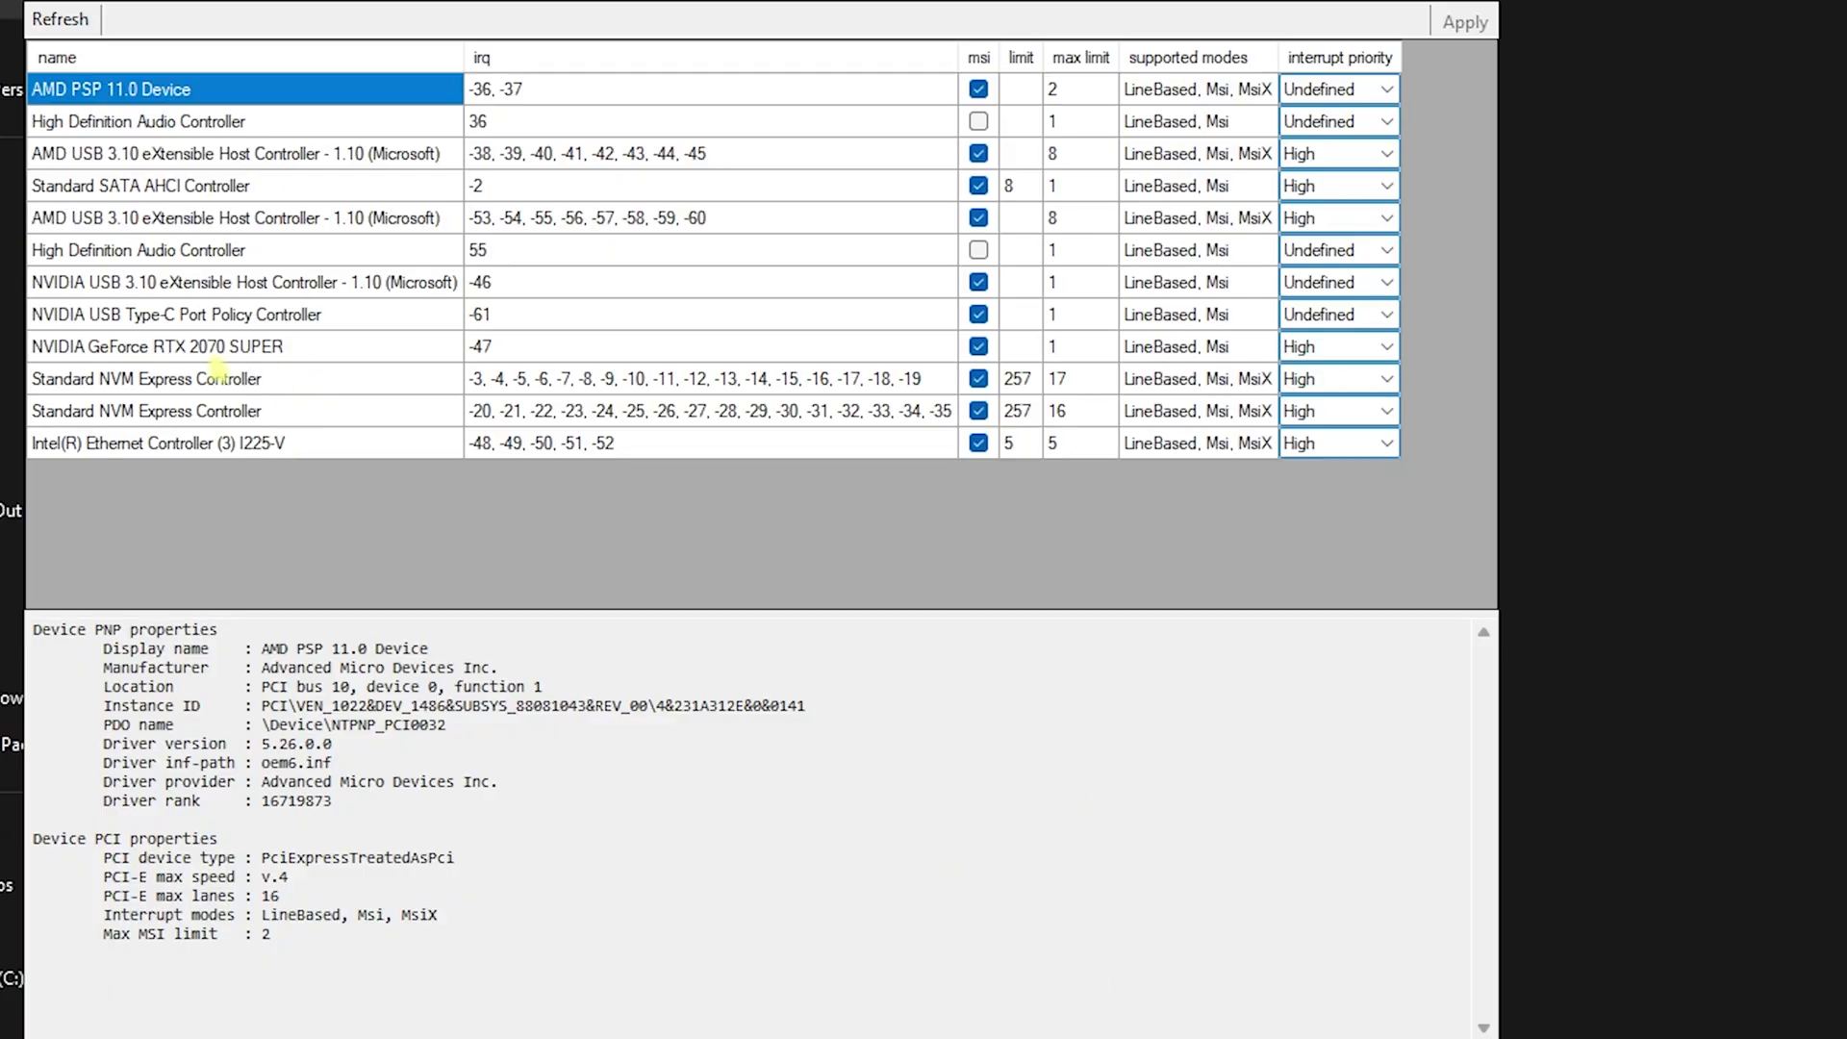
click(198, 352)
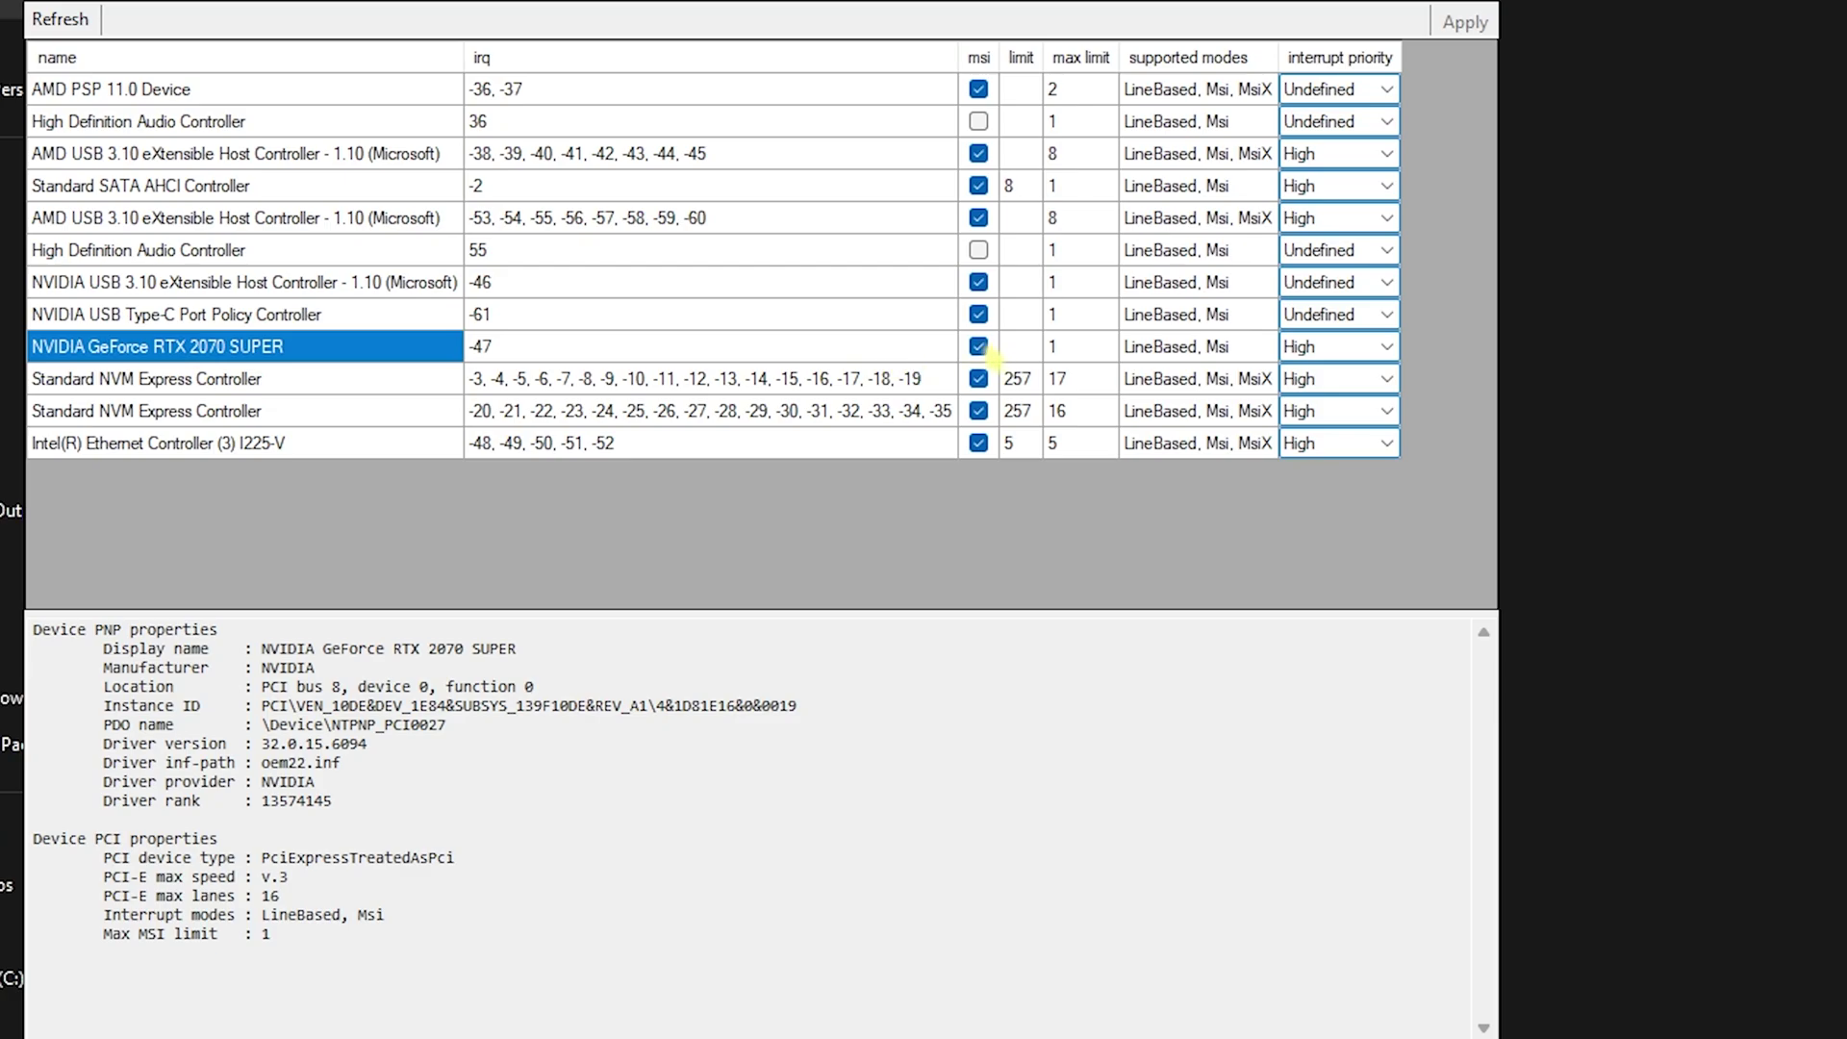
click(1386, 346)
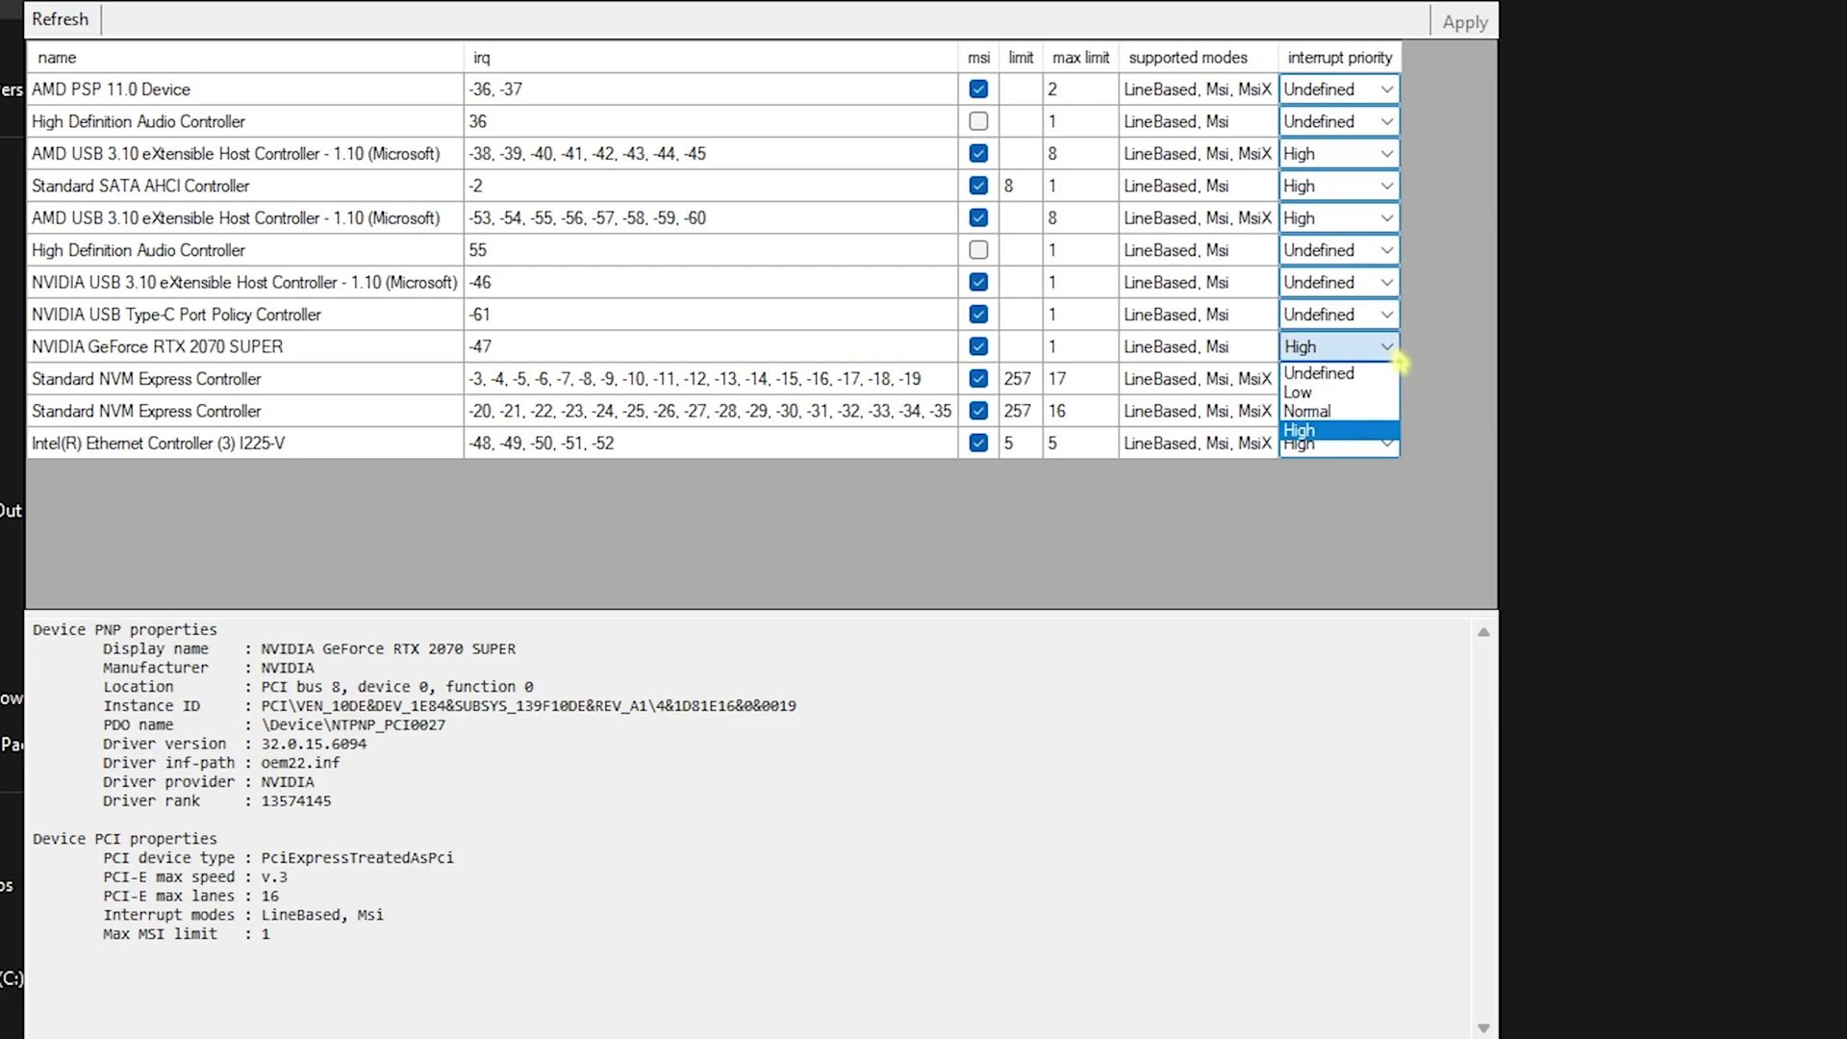
click(1347, 438)
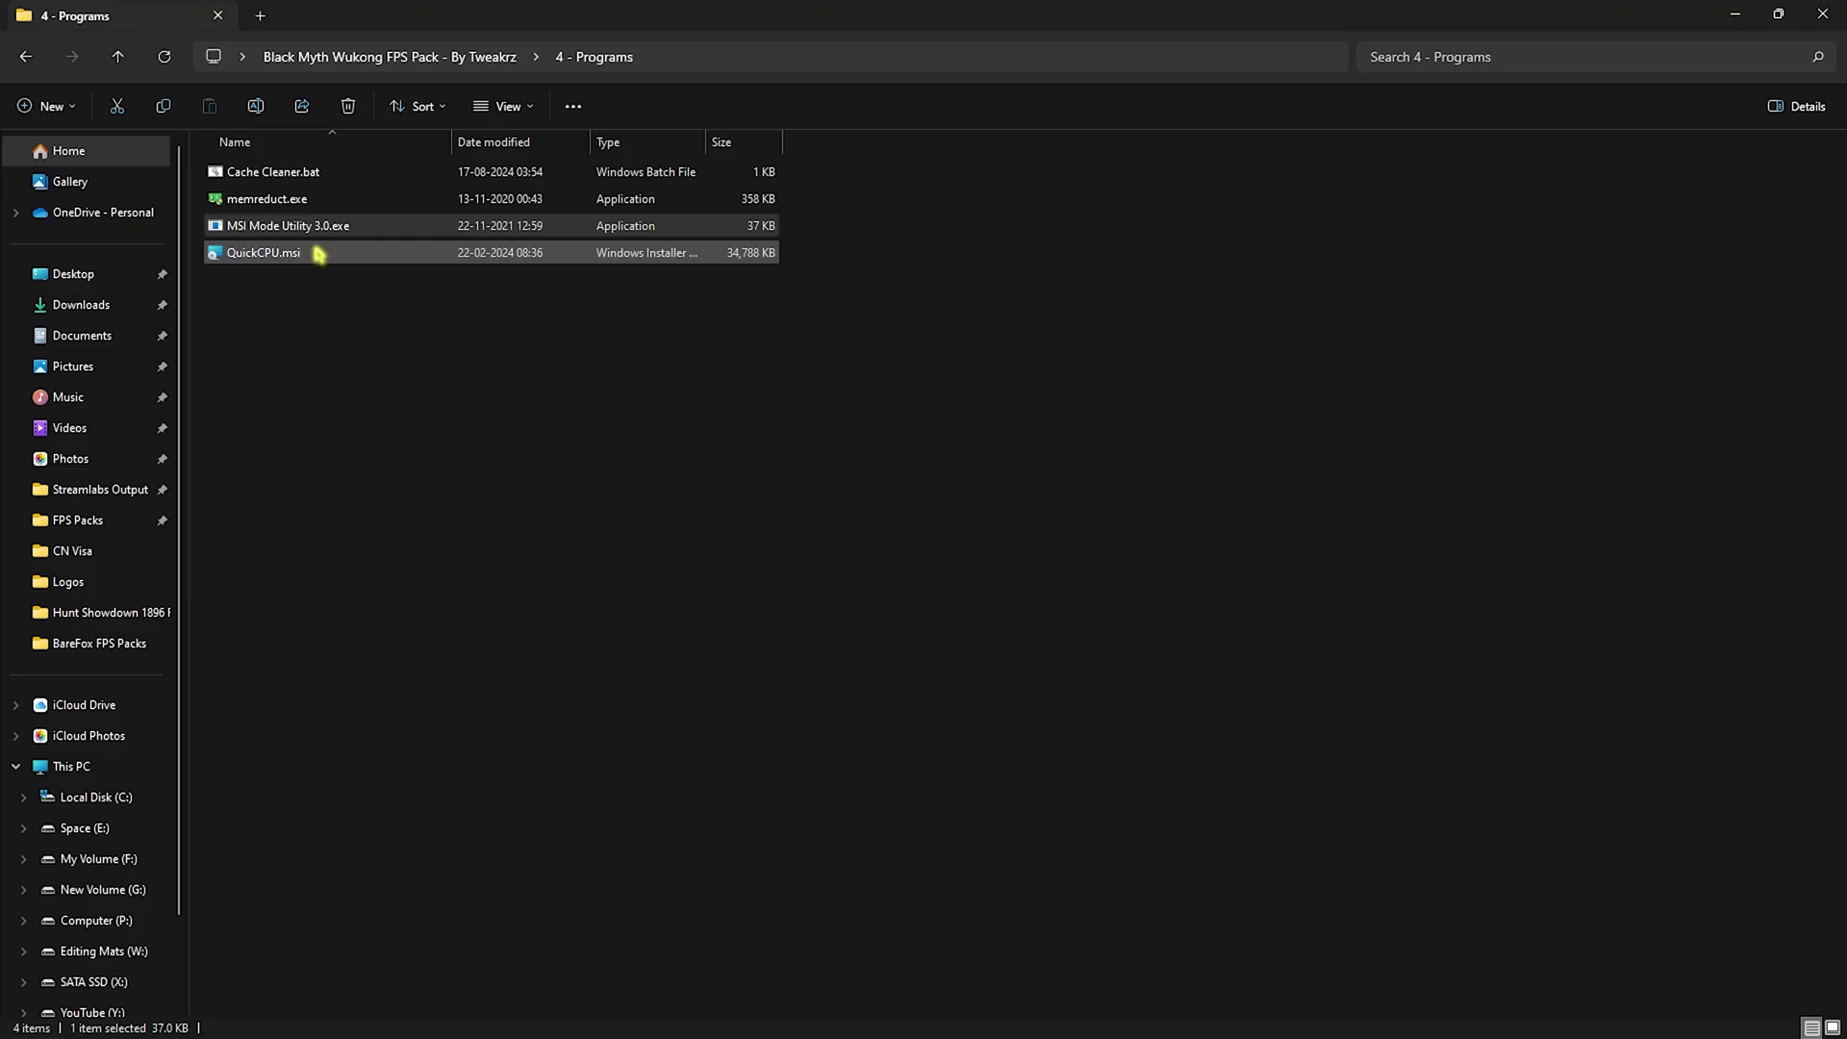
Install Quick CPU x64 from QuickCPU.msi, accepting the license agreement and the destination folder C:\Program Files\QuickCPU\
right_click(319, 253)
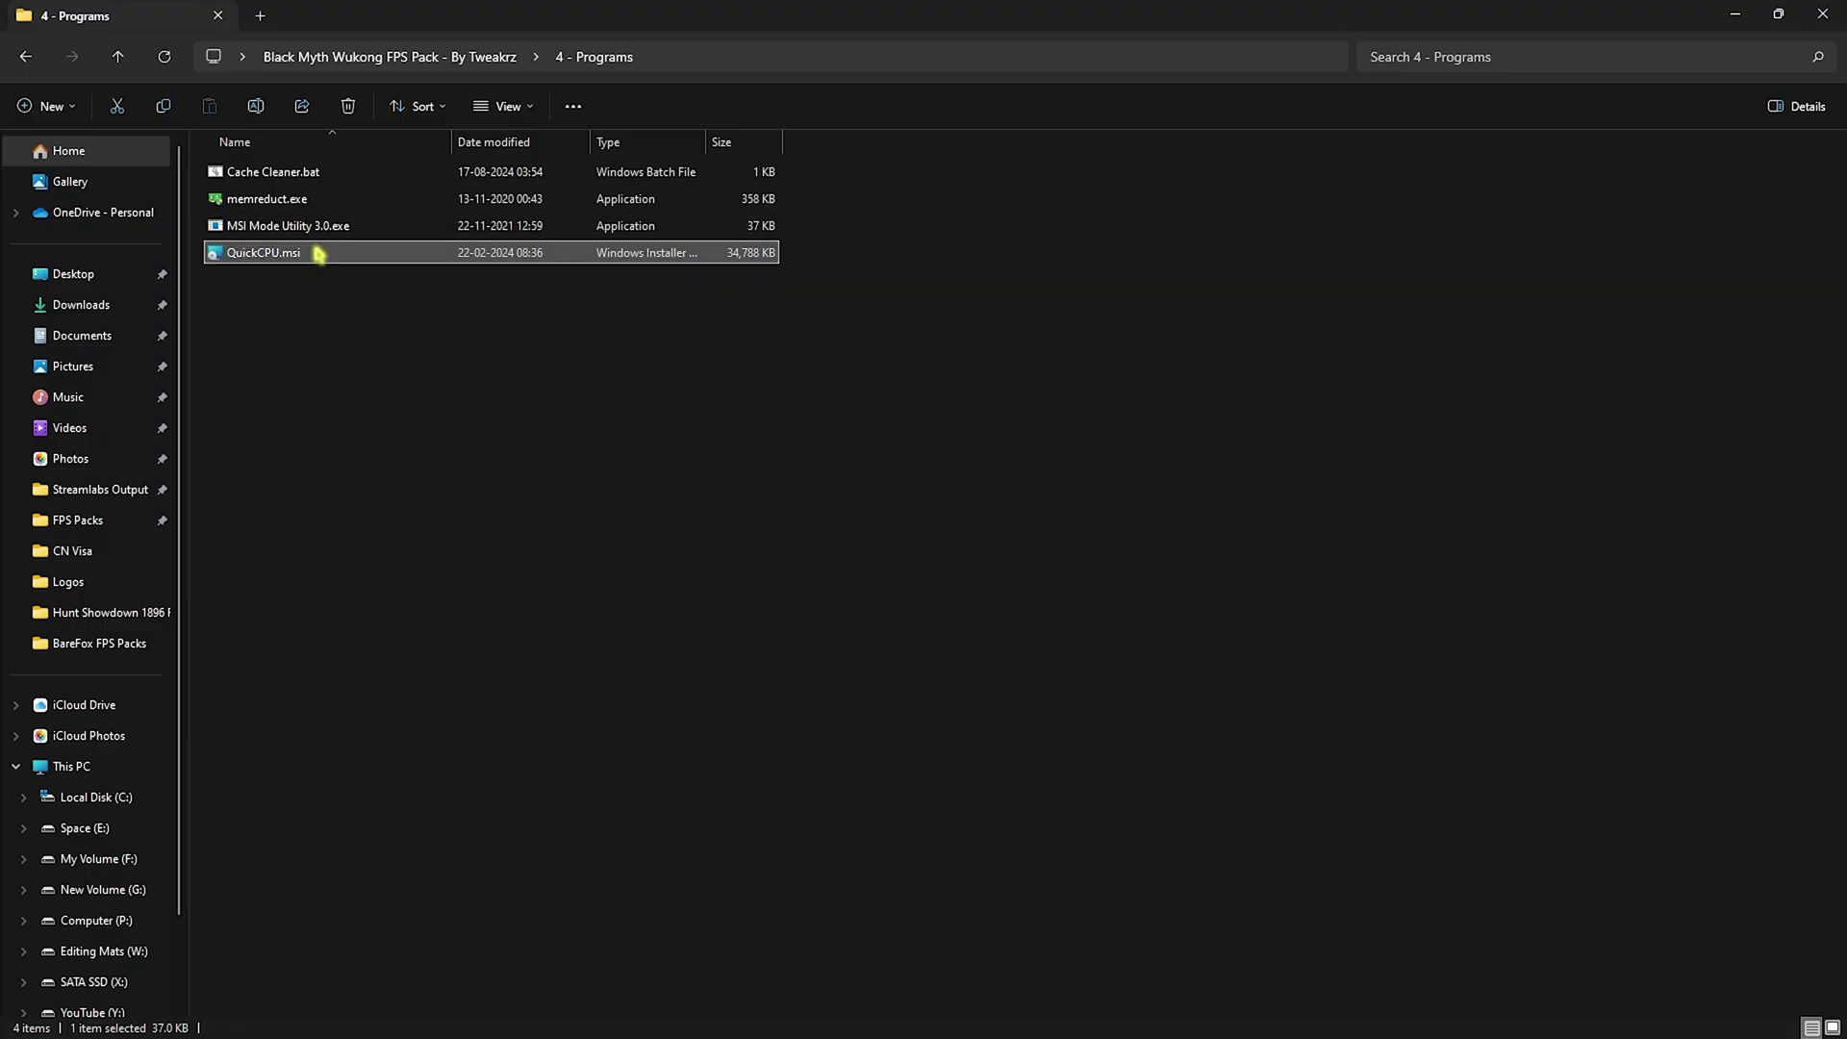
click(416, 404)
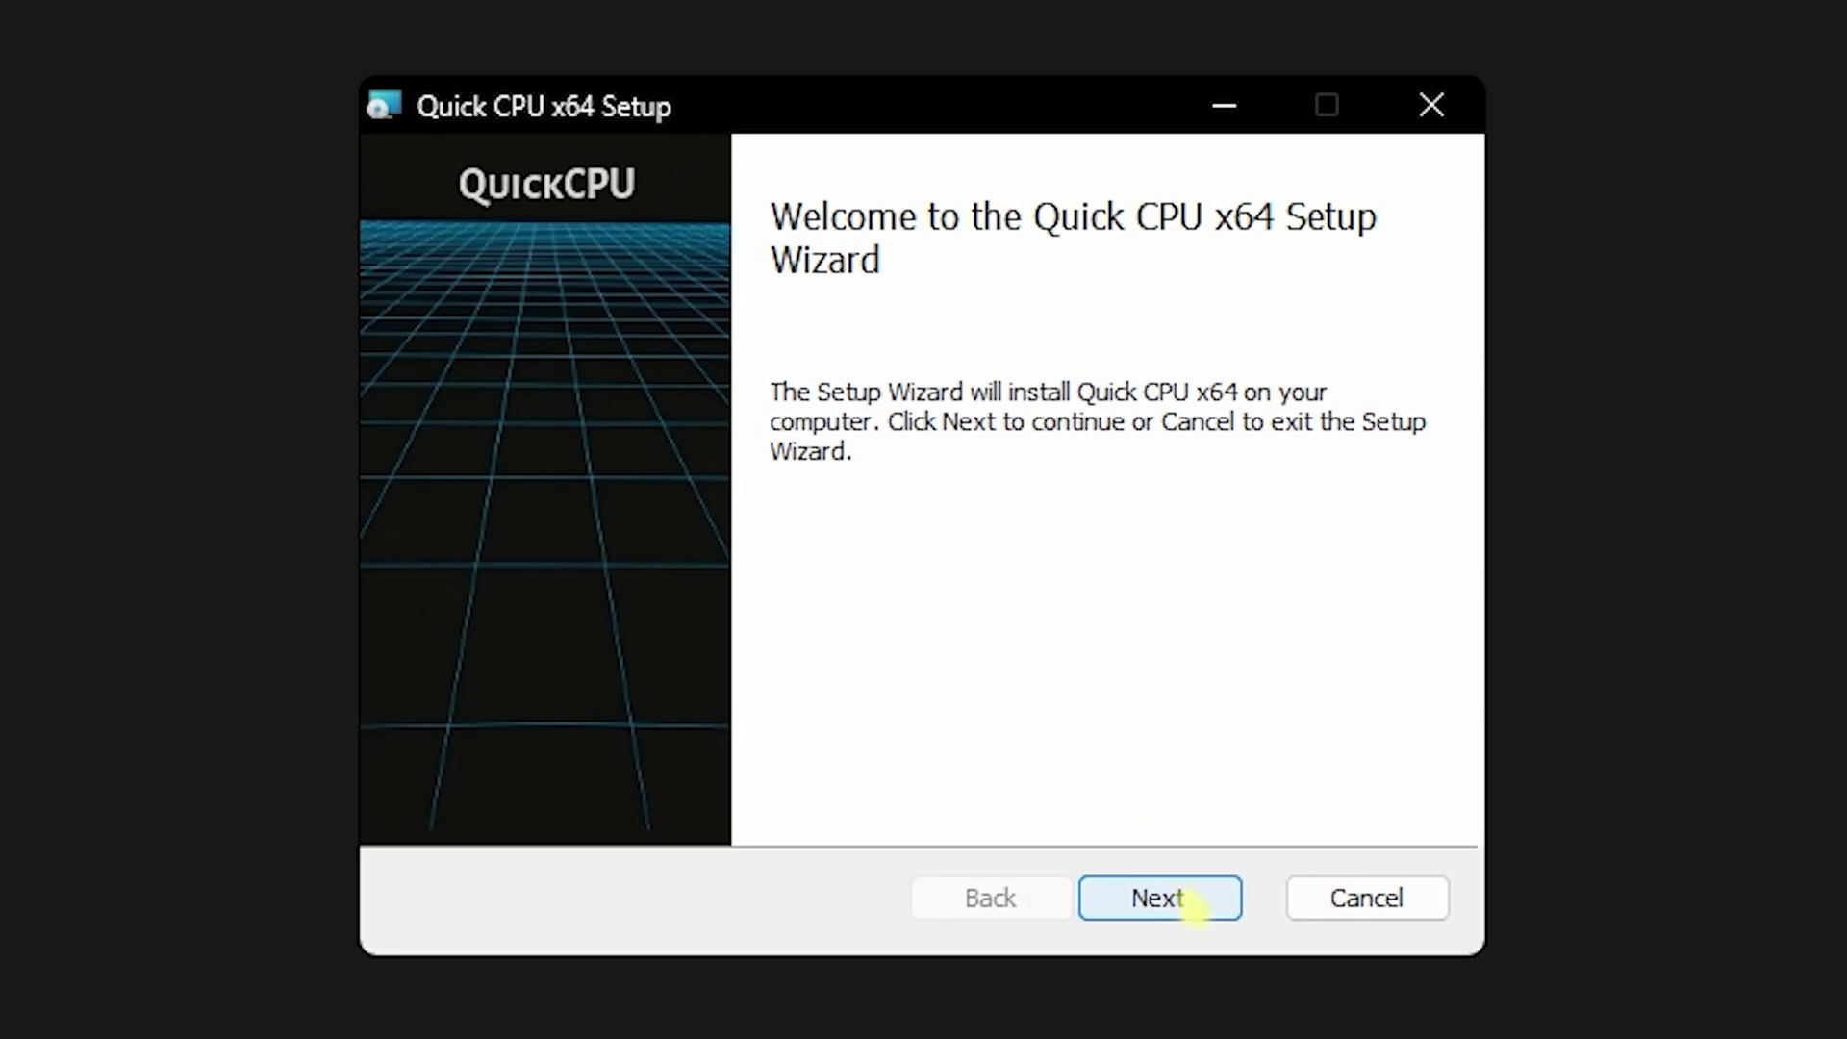
click(1188, 909)
click(721, 789)
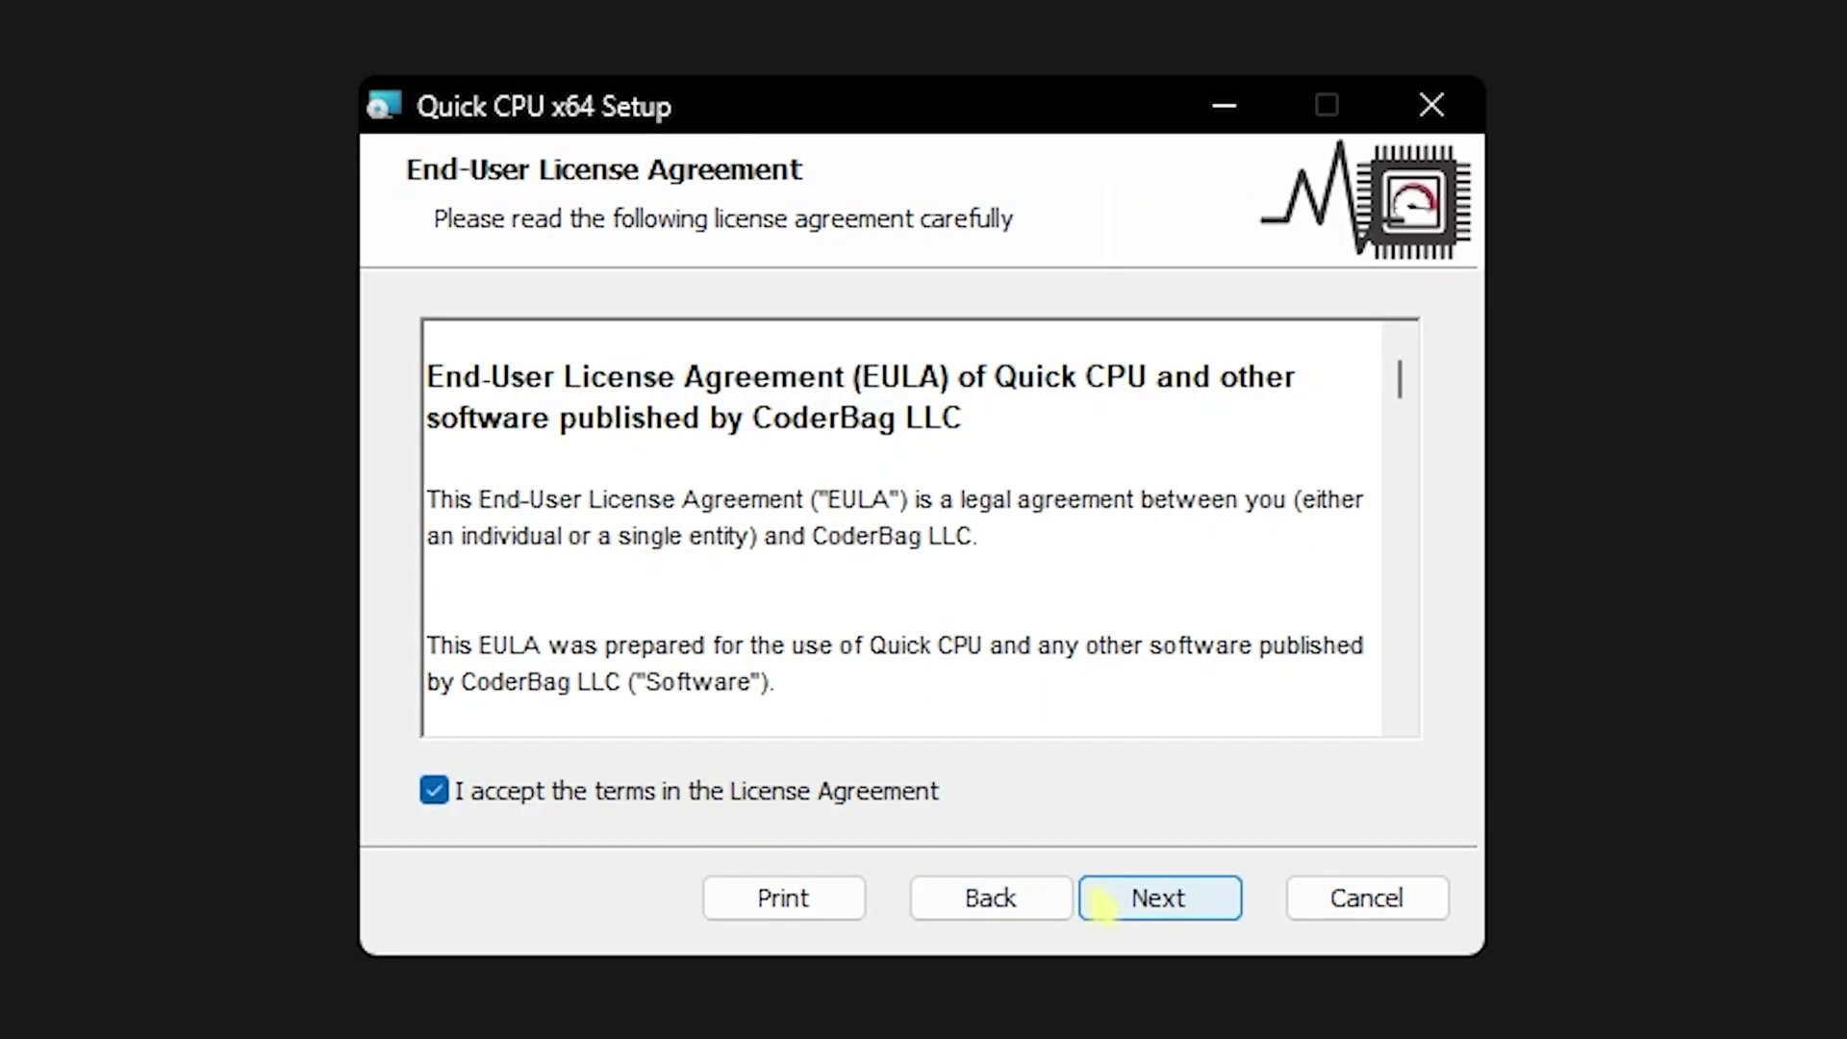
click(1158, 904)
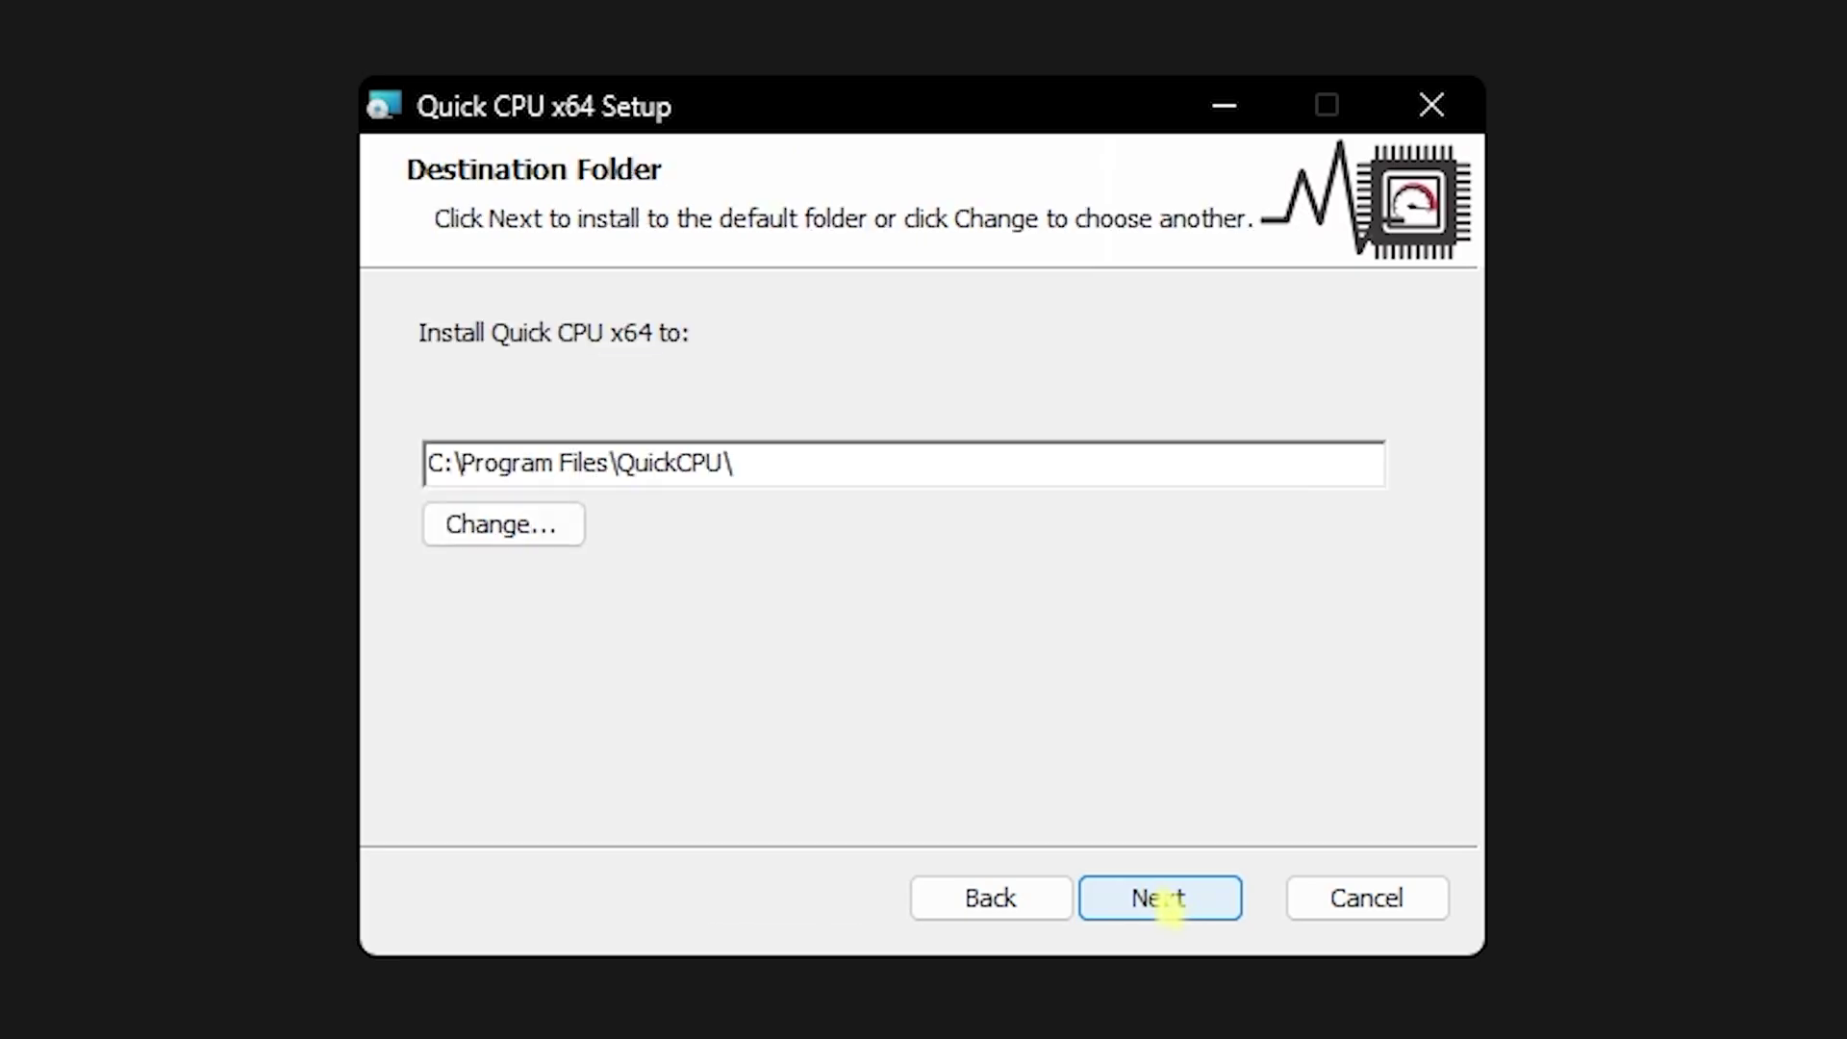
key(Return)
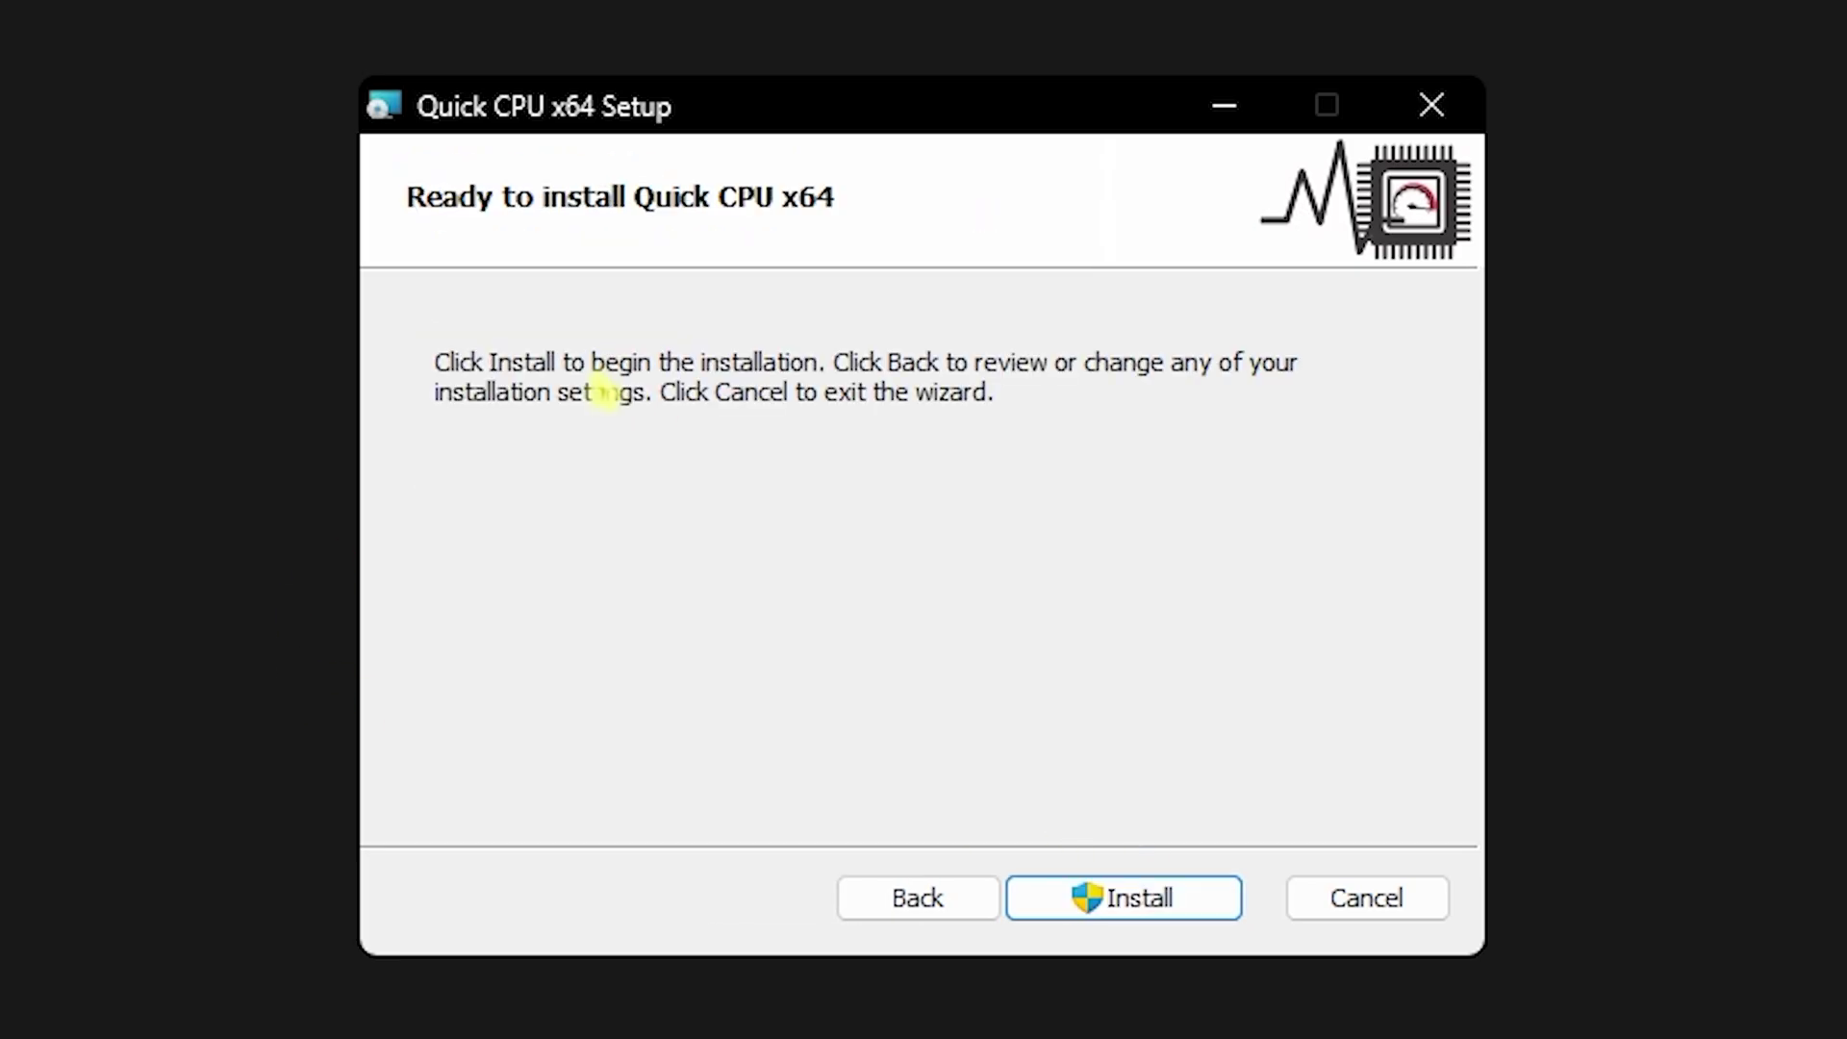
click(1154, 894)
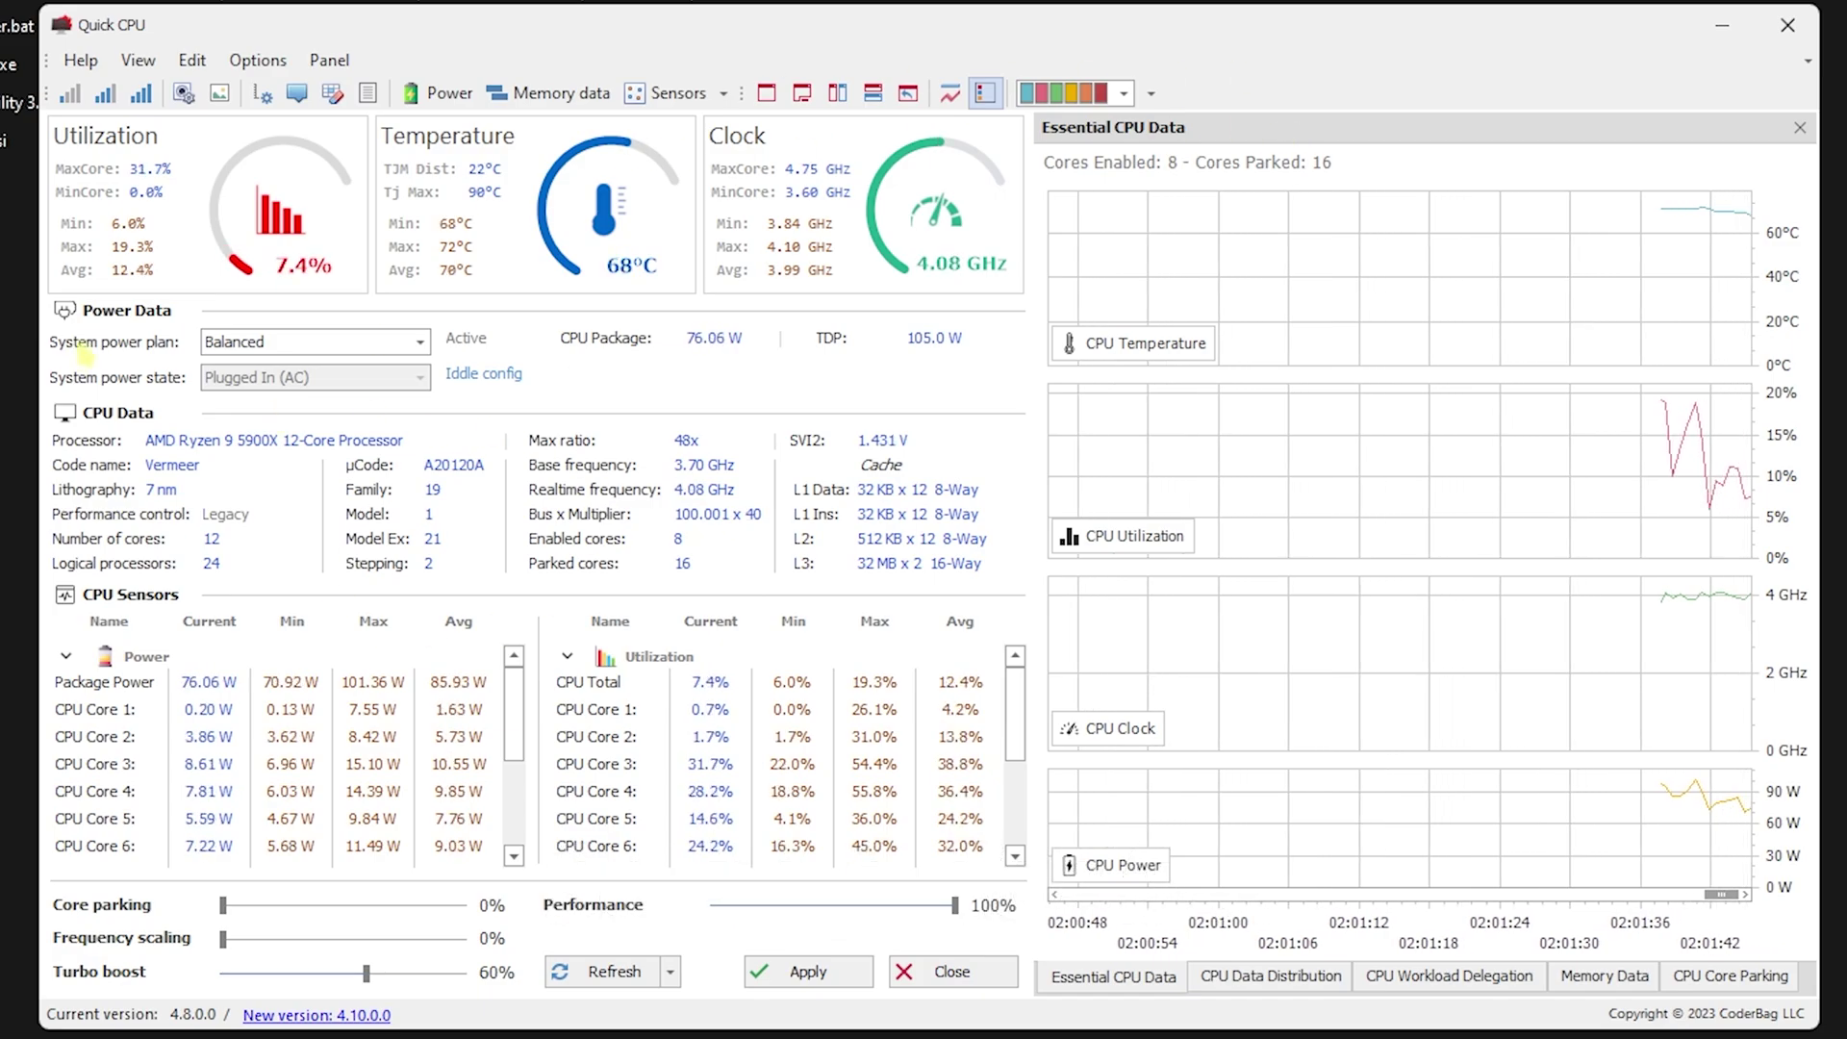
Activate the BareFox UltraPerfo Plan power plan and apply it with core parking, frequency scaling and turbo boost at 100%
click(317, 342)
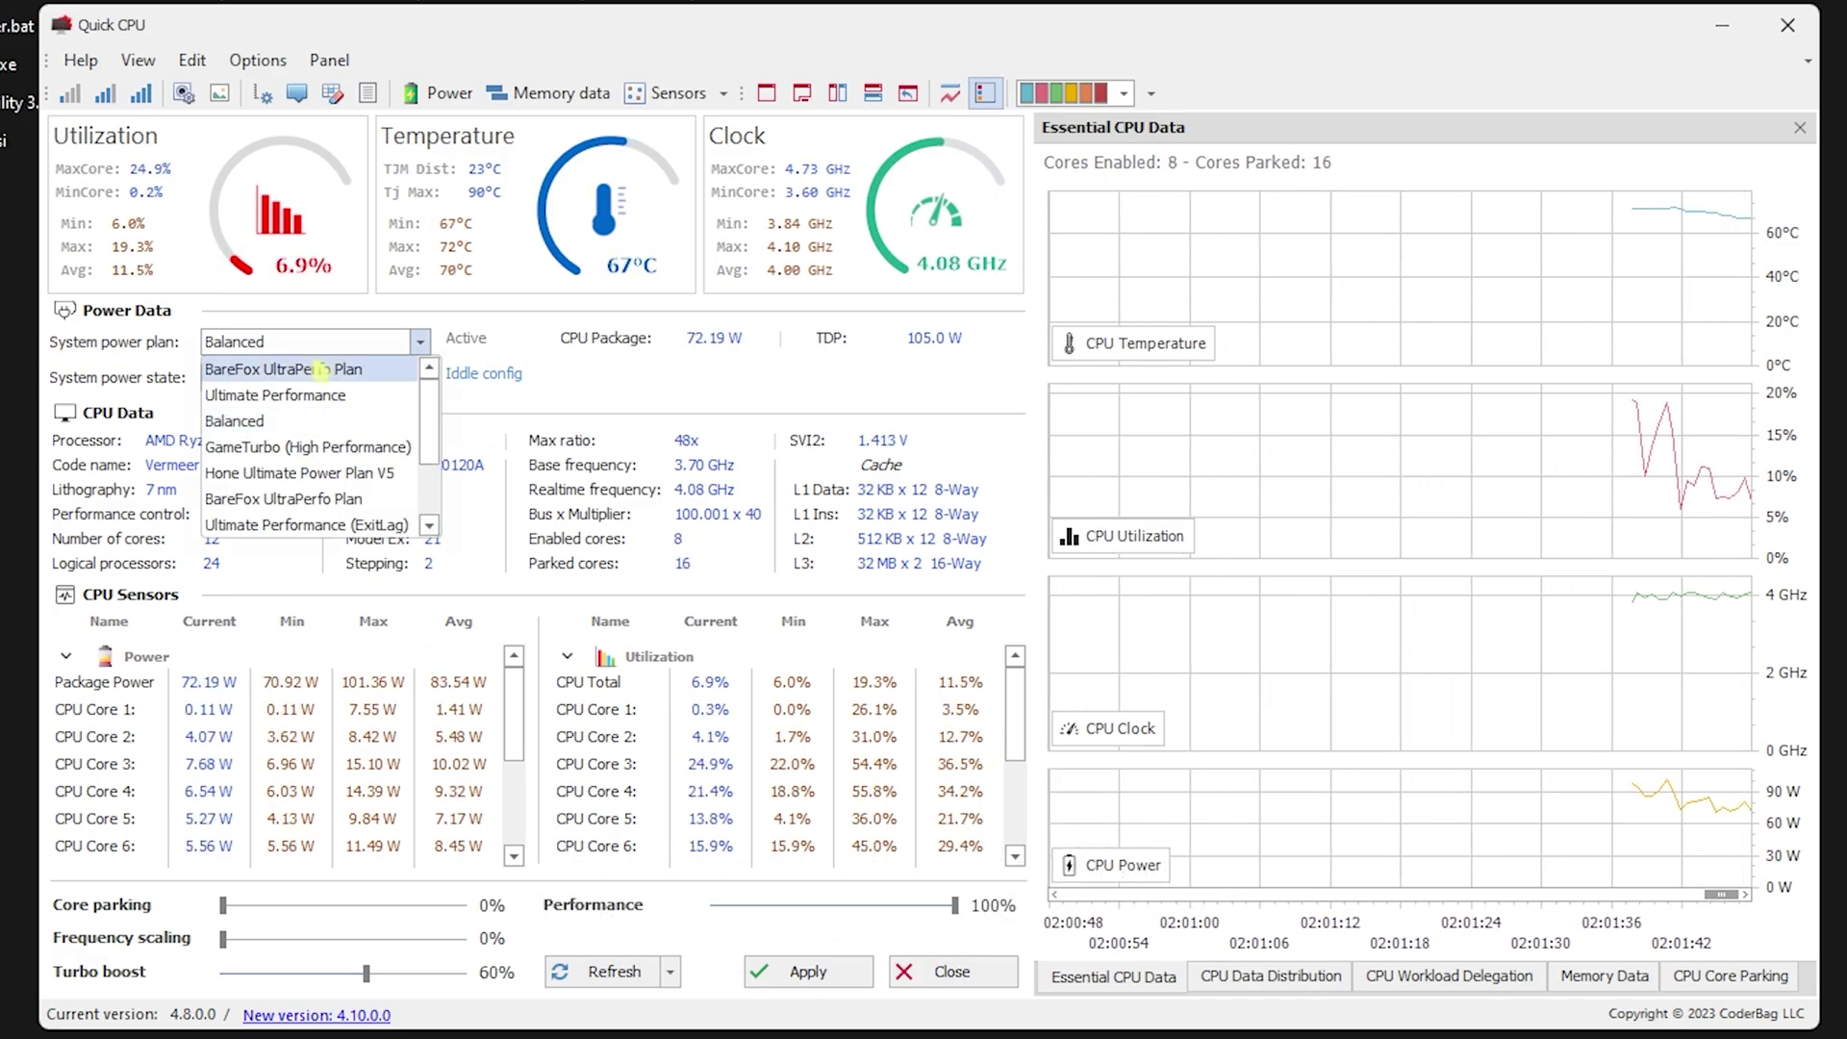
click(320, 370)
click(453, 338)
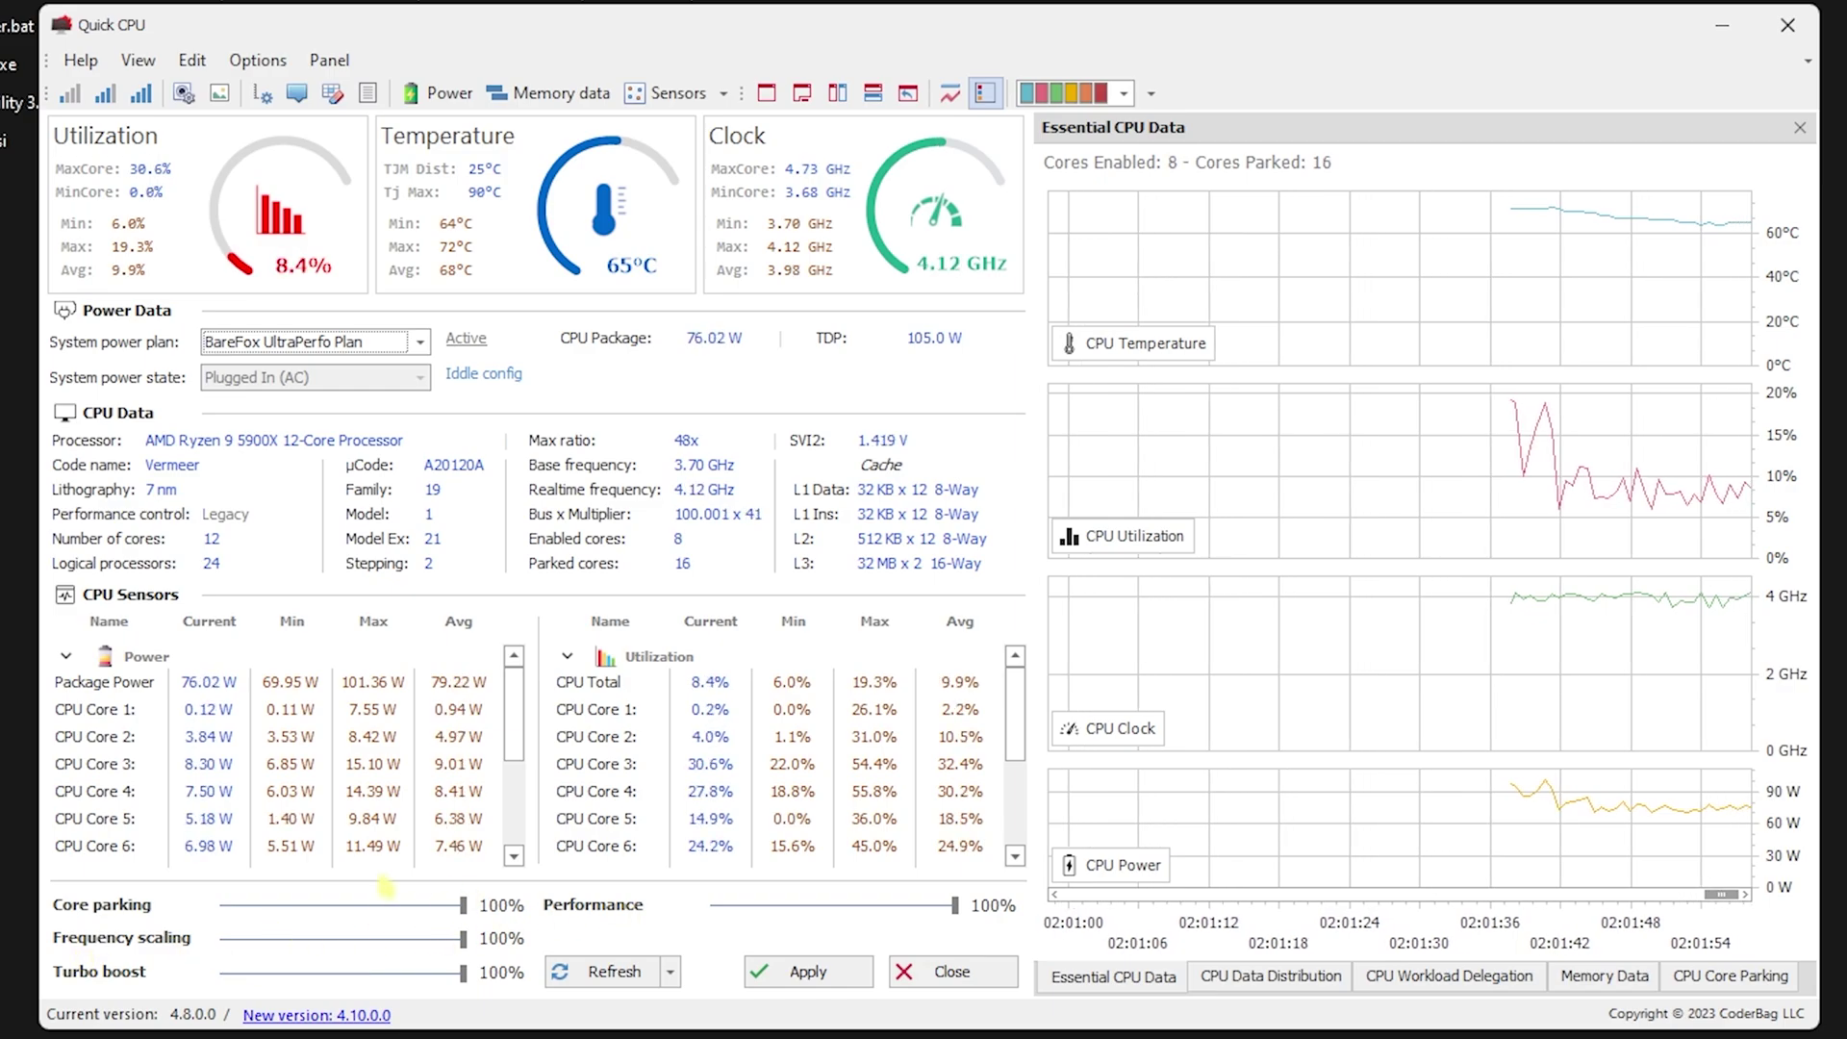
click(759, 973)
click(1082, 605)
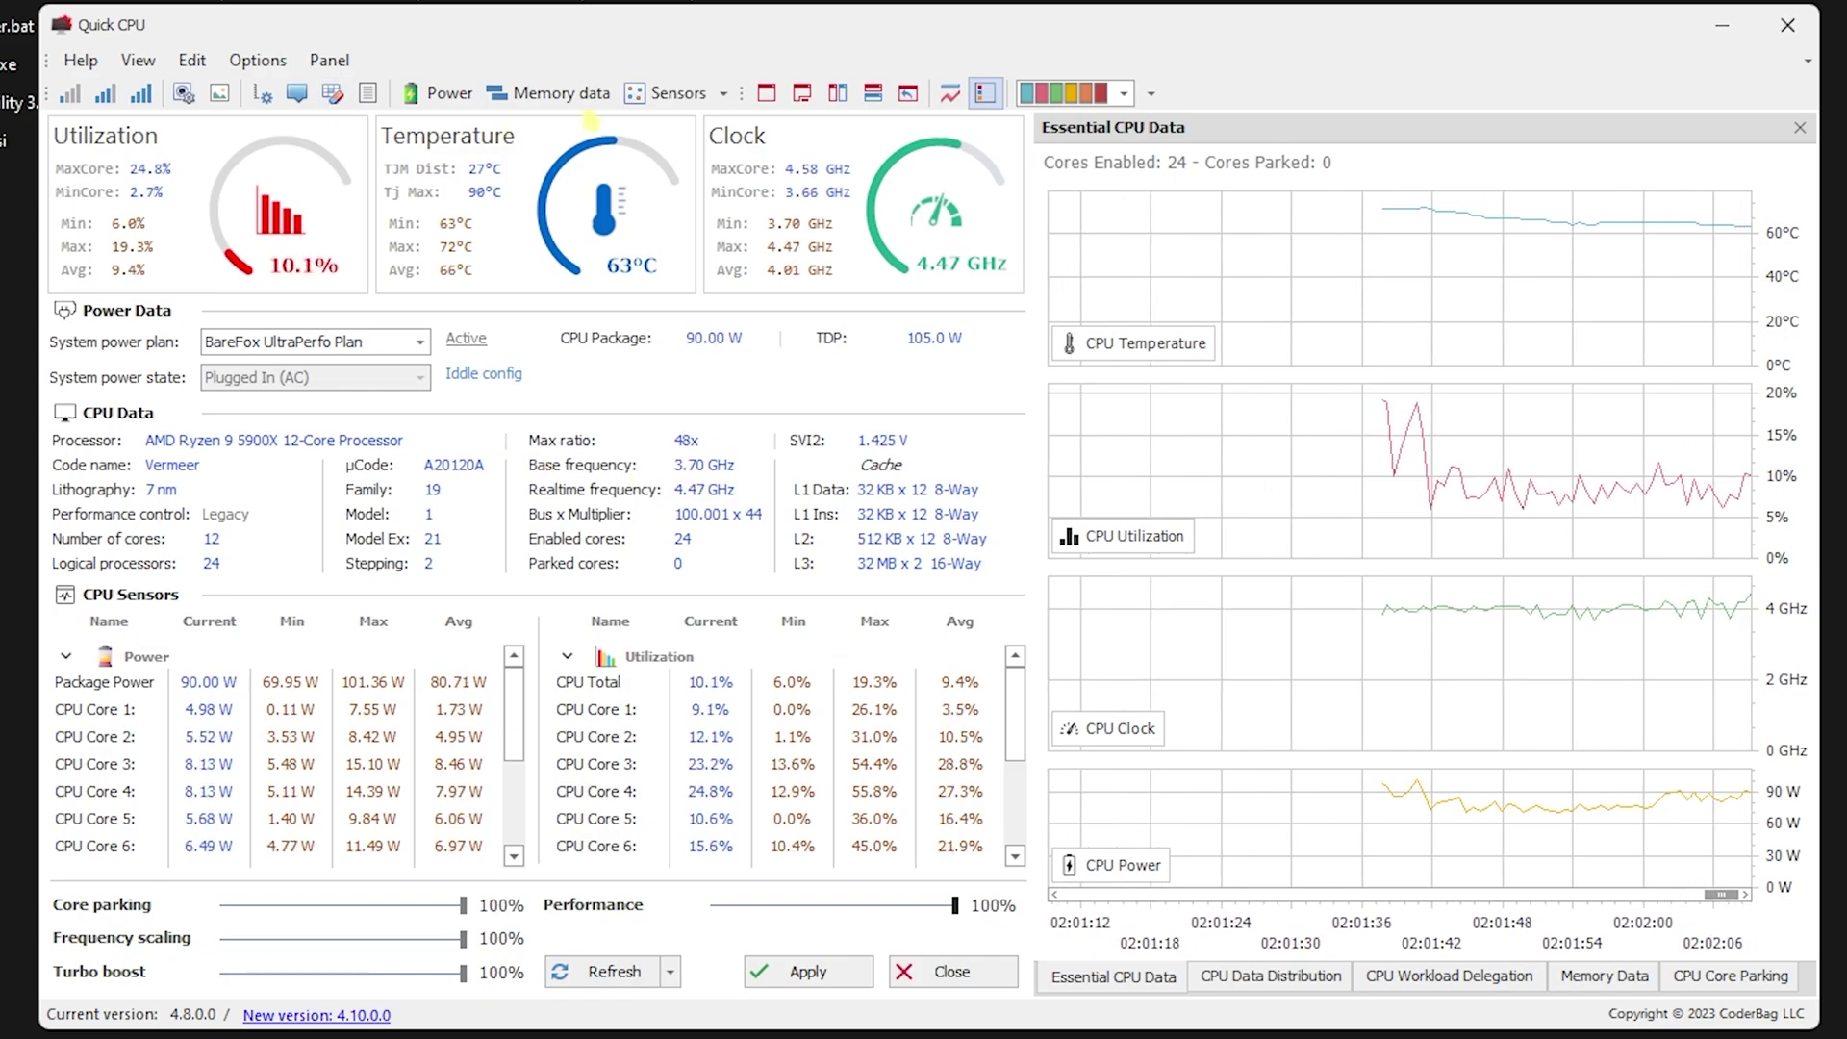
Clean the working set, system cache and standby list from Quick CPU's memory data window, and close the program
click(586, 92)
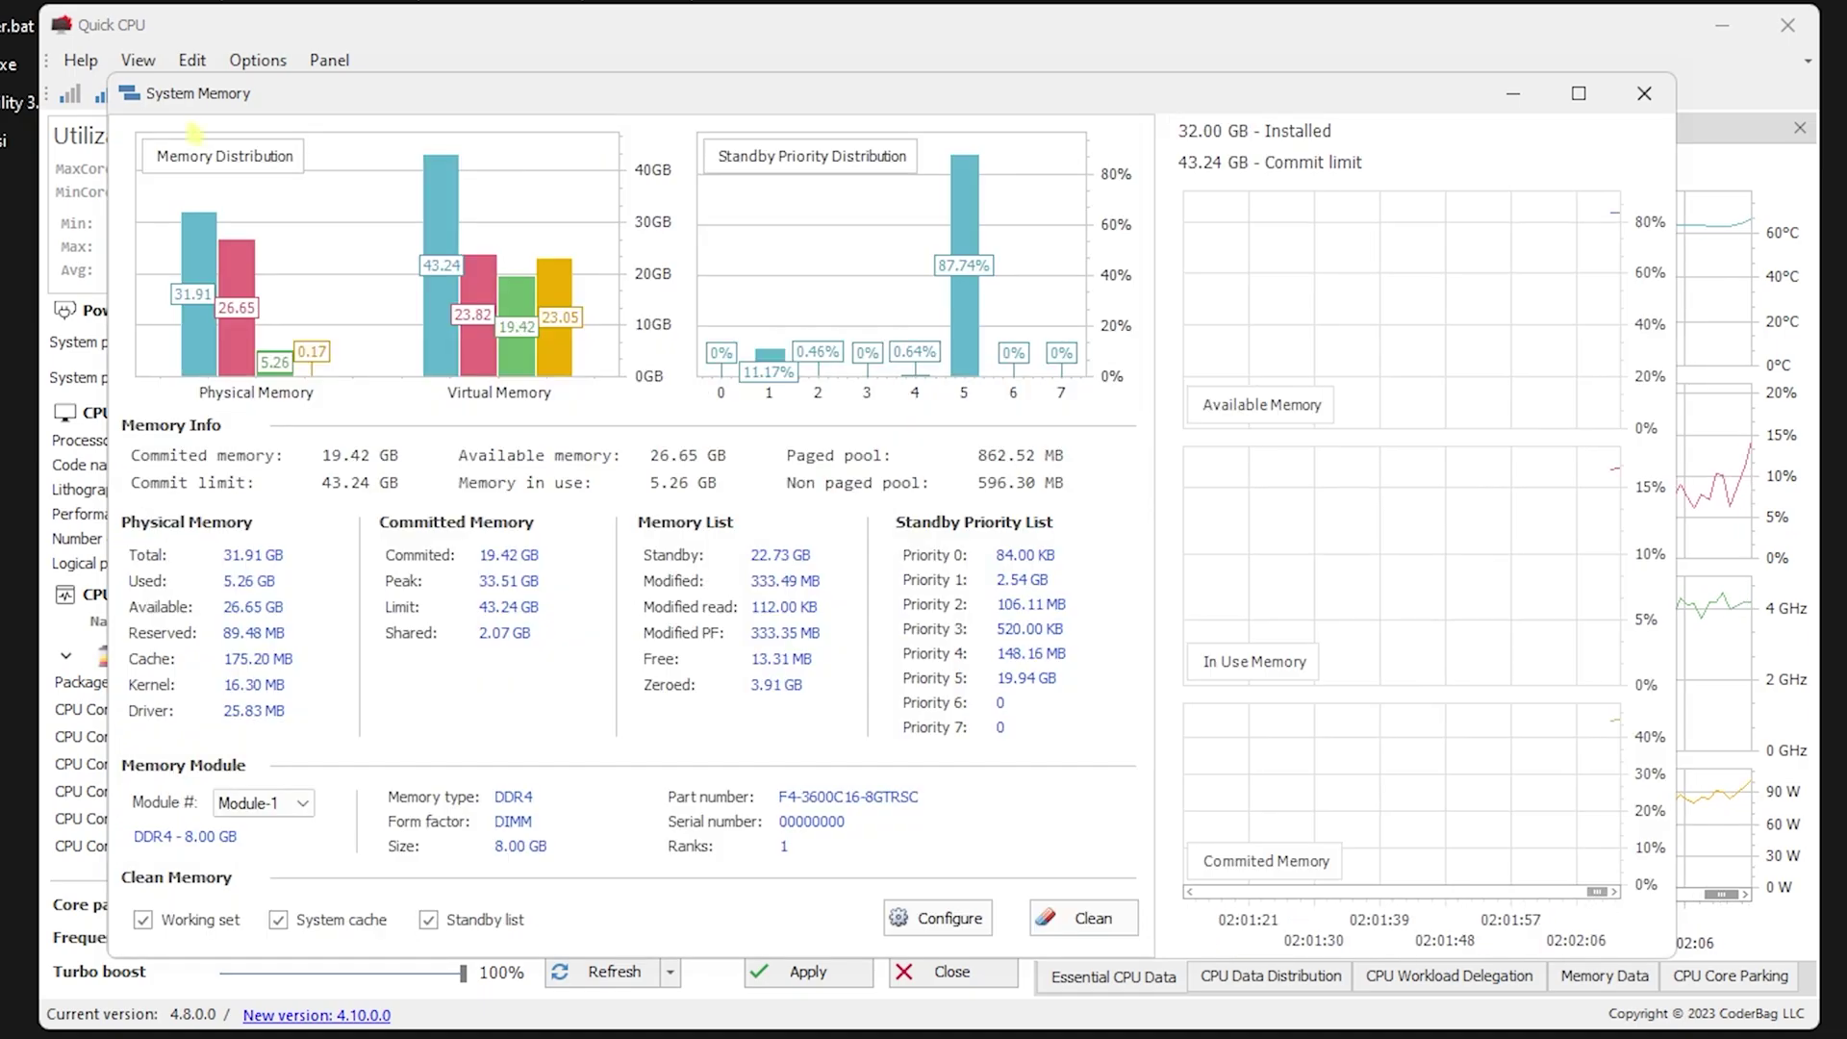
click(1085, 916)
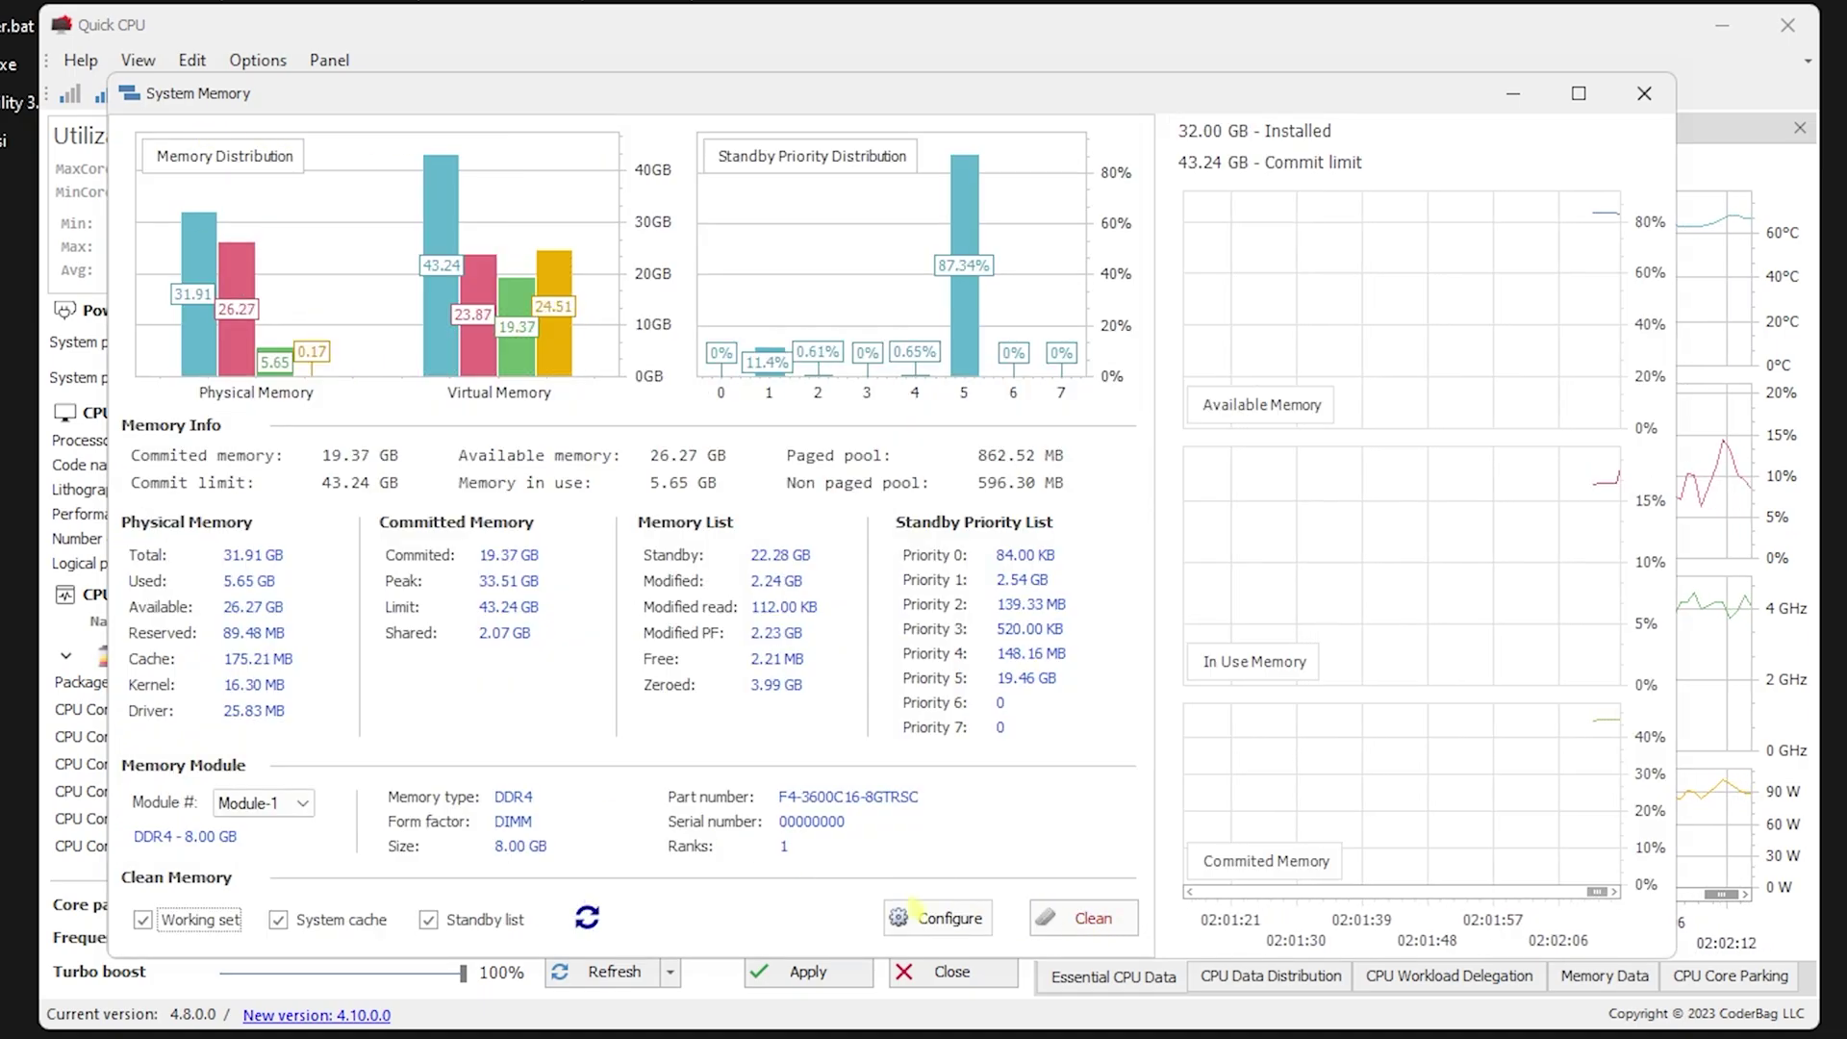
mouse_move(925, 288)
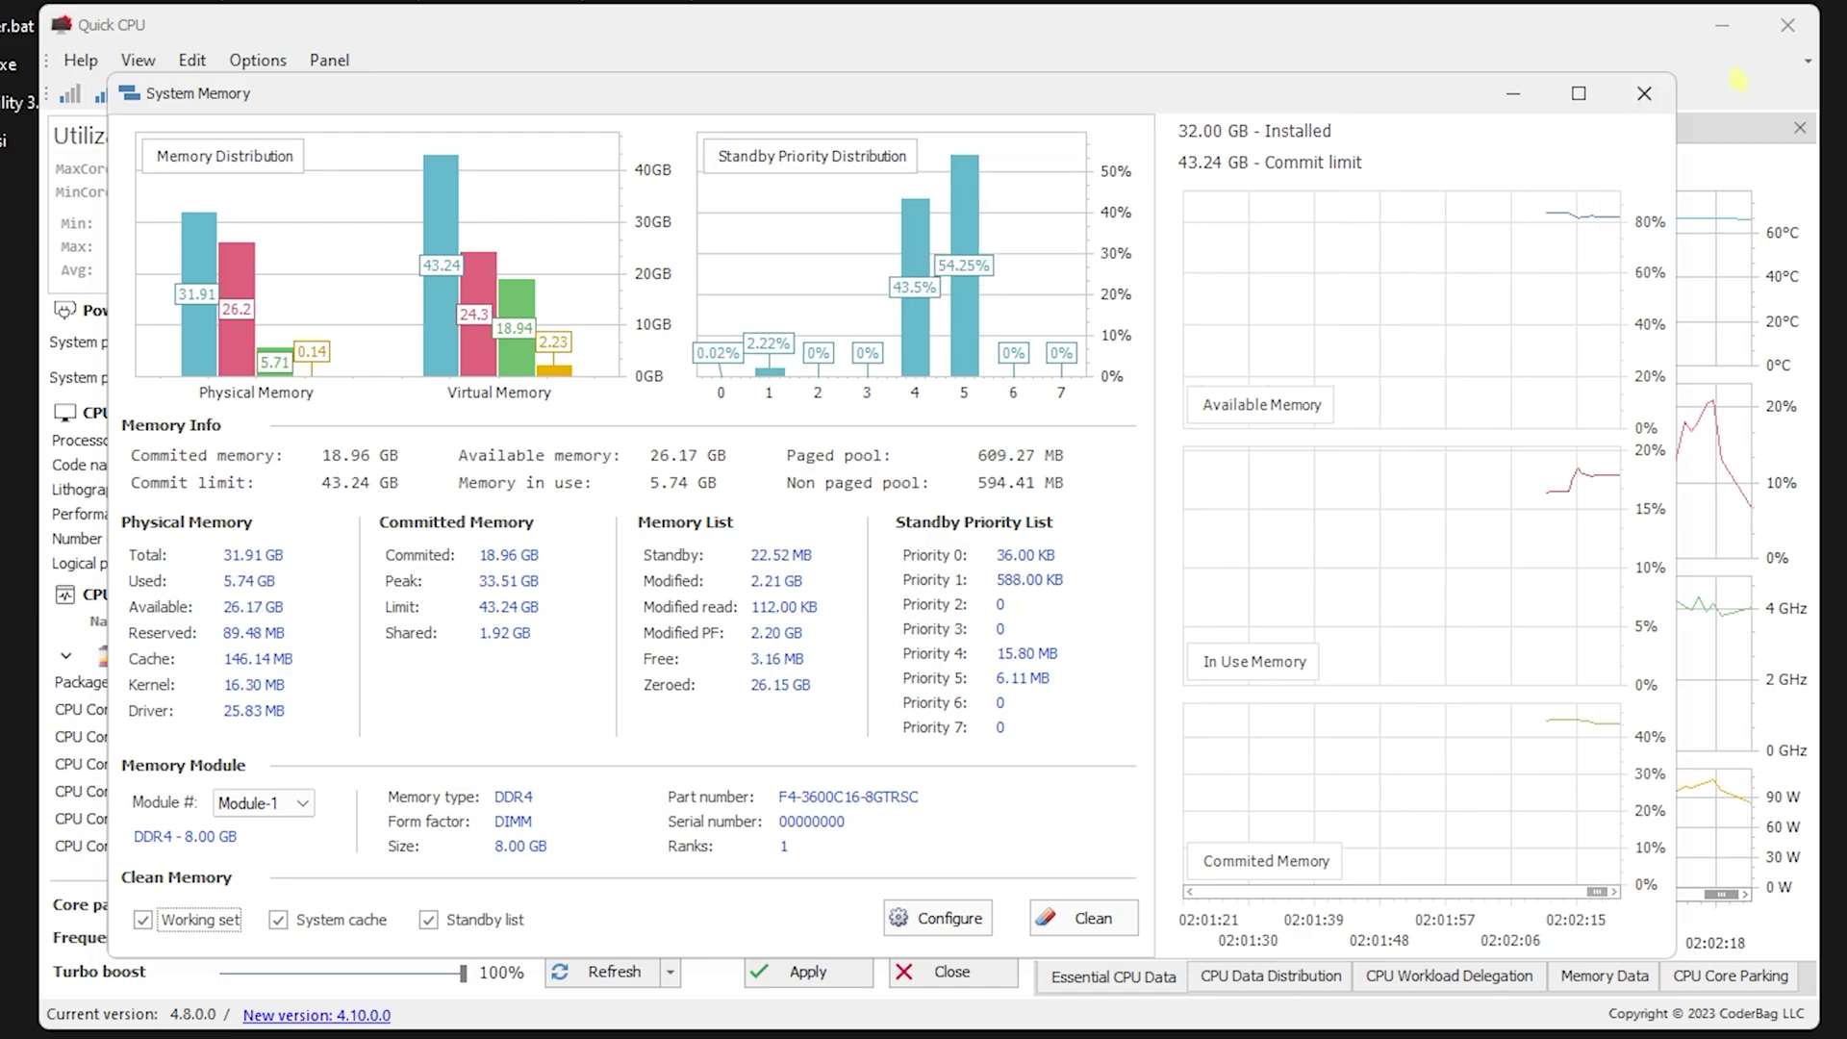
click(1794, 33)
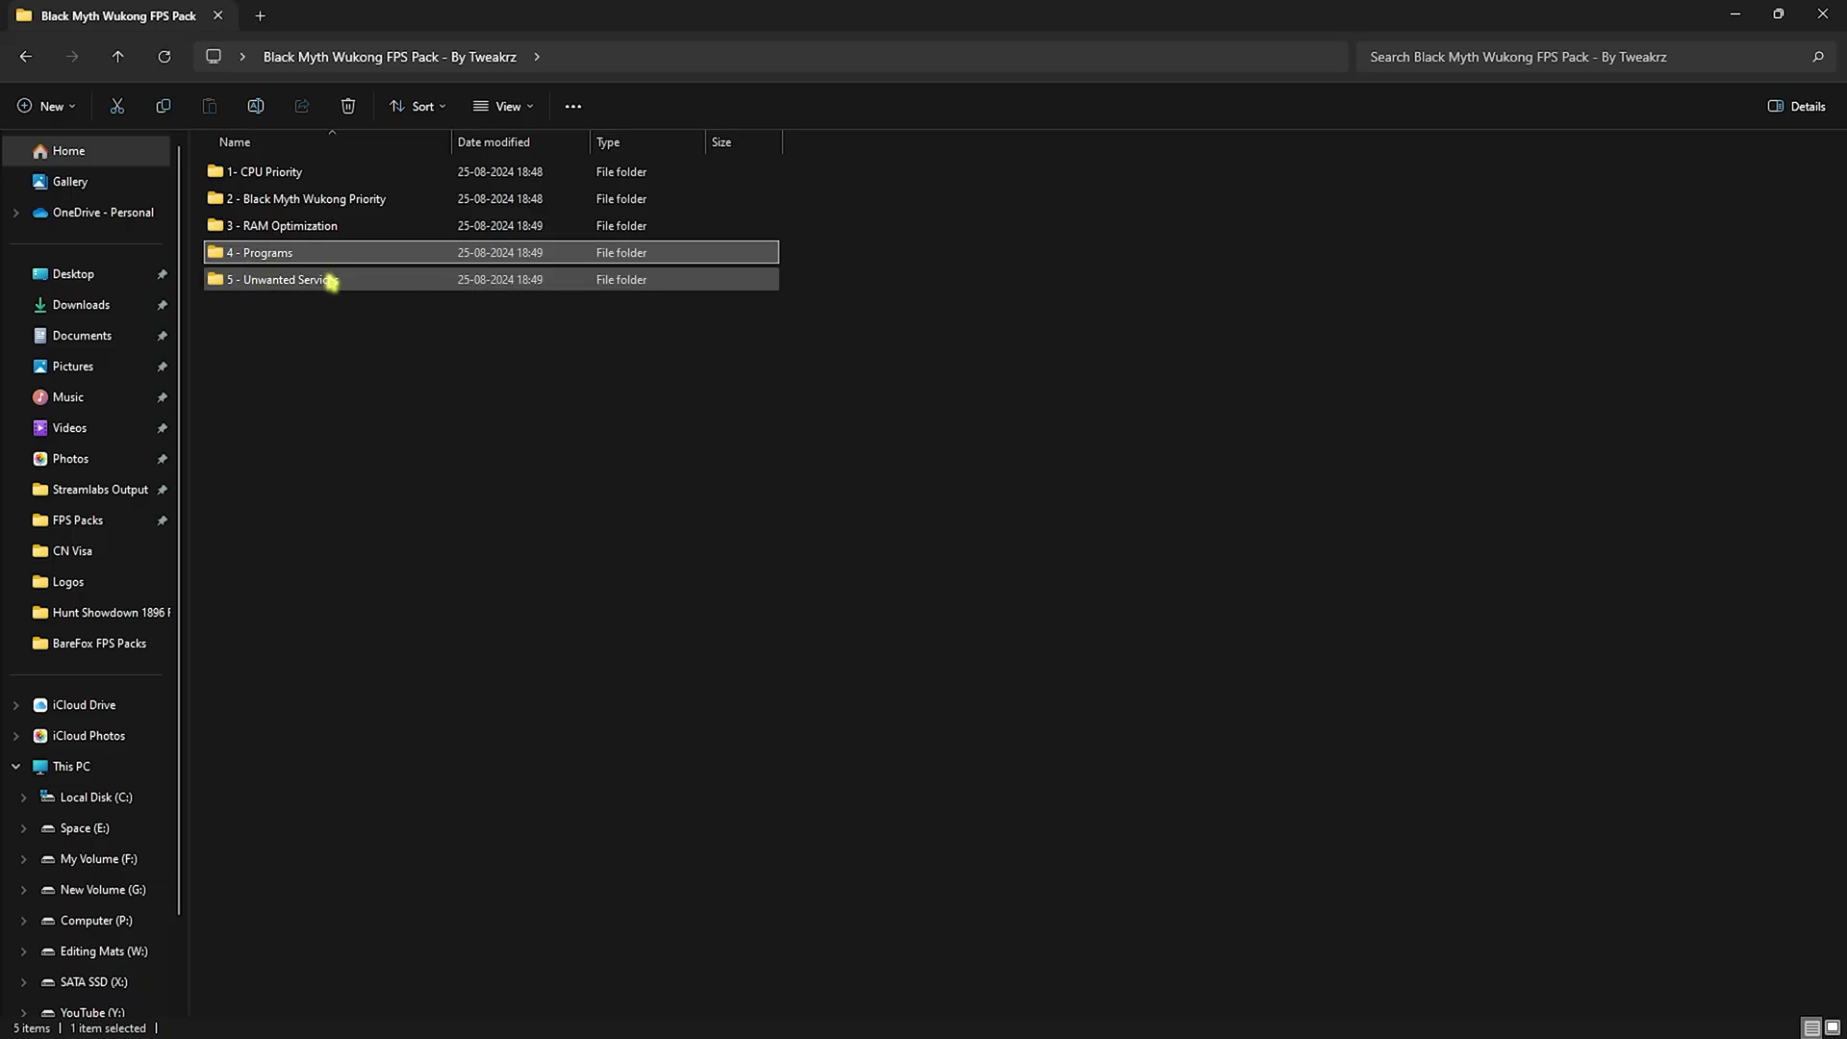
Look through the registry files in the 5 - Unwanted Services folder and in its Revert Registries subfolder
double_click(330, 280)
drag(391, 562, 303, 224)
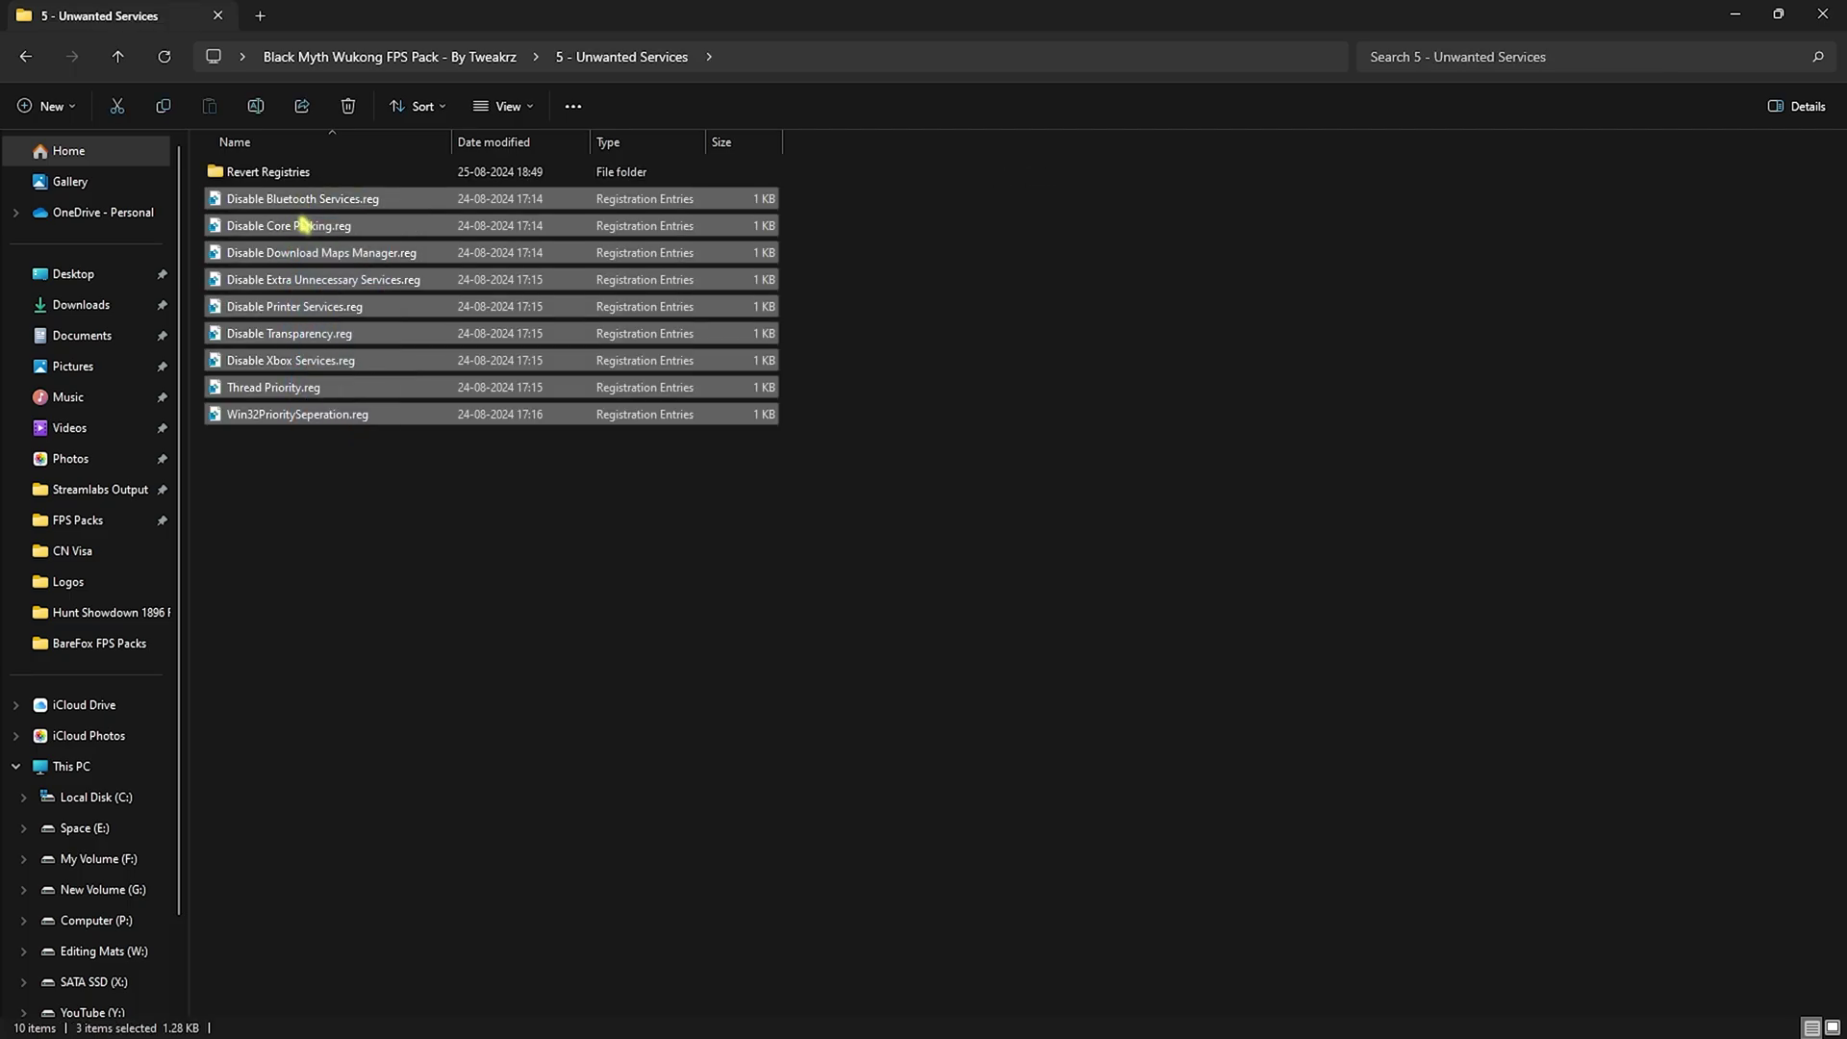
click(293, 198)
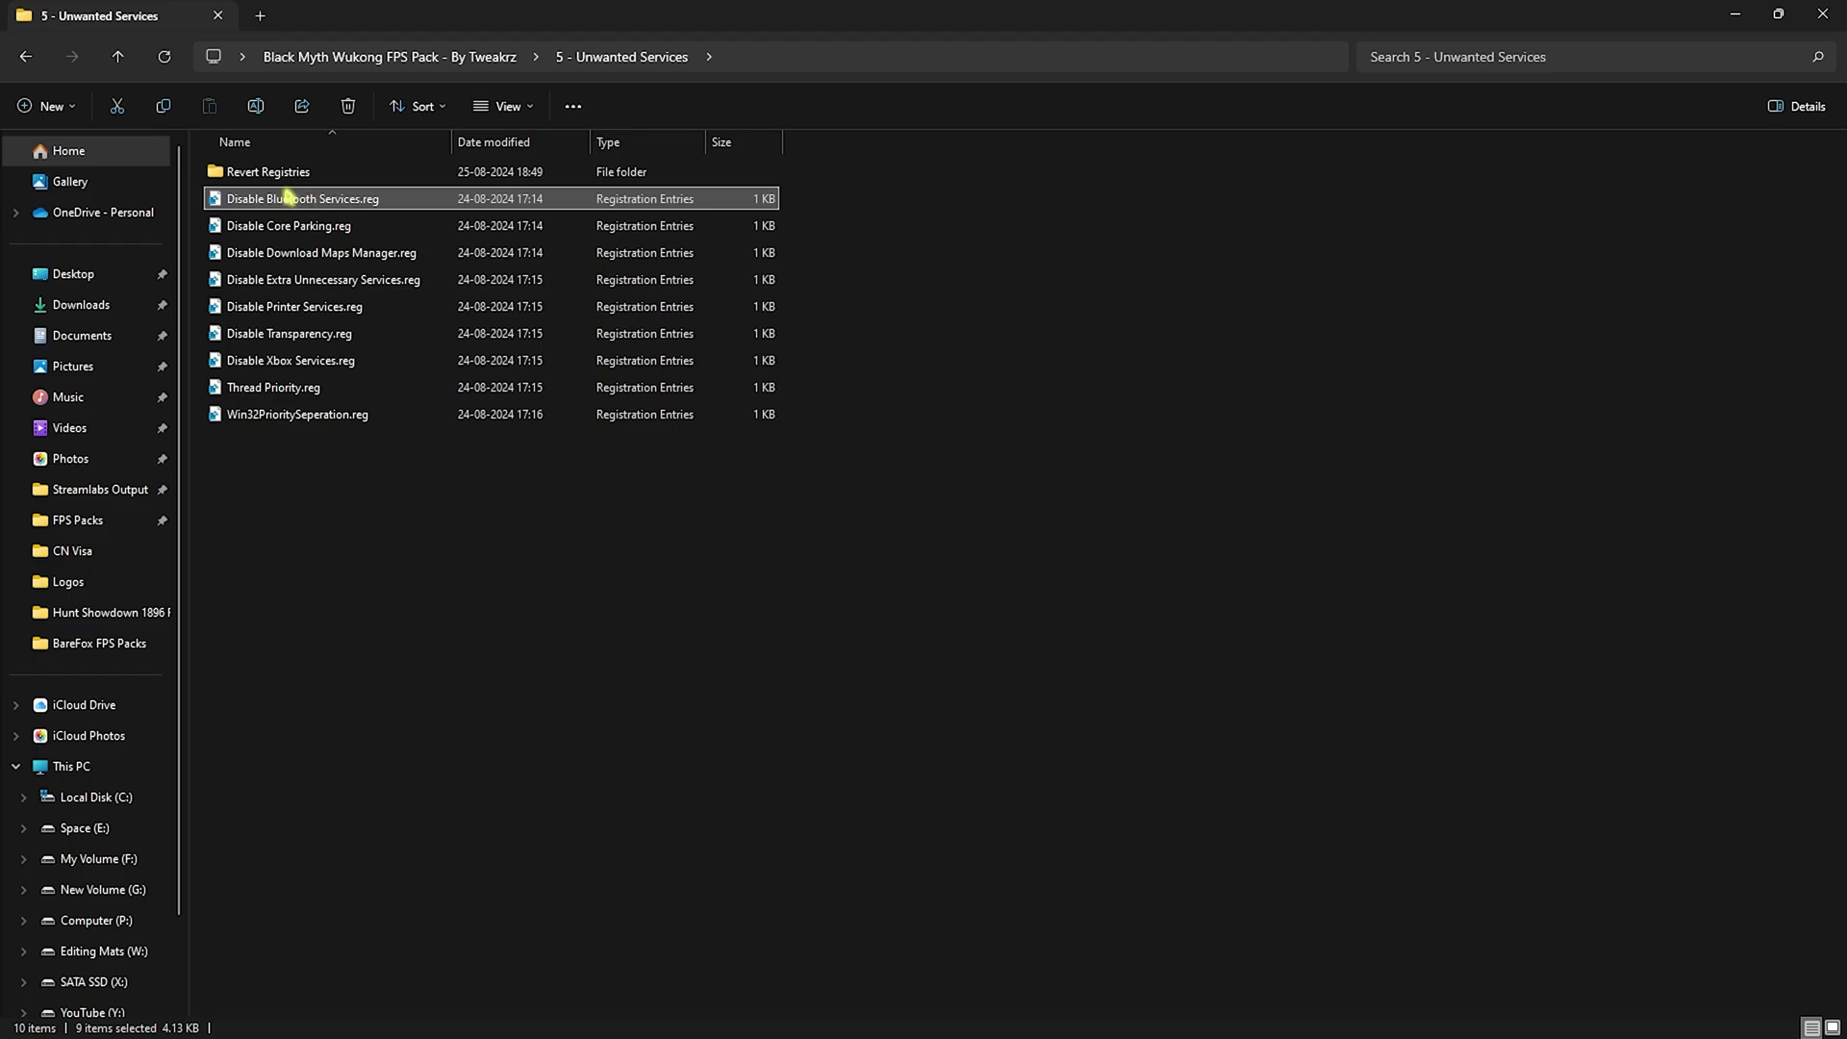
drag(294, 531, 296, 231)
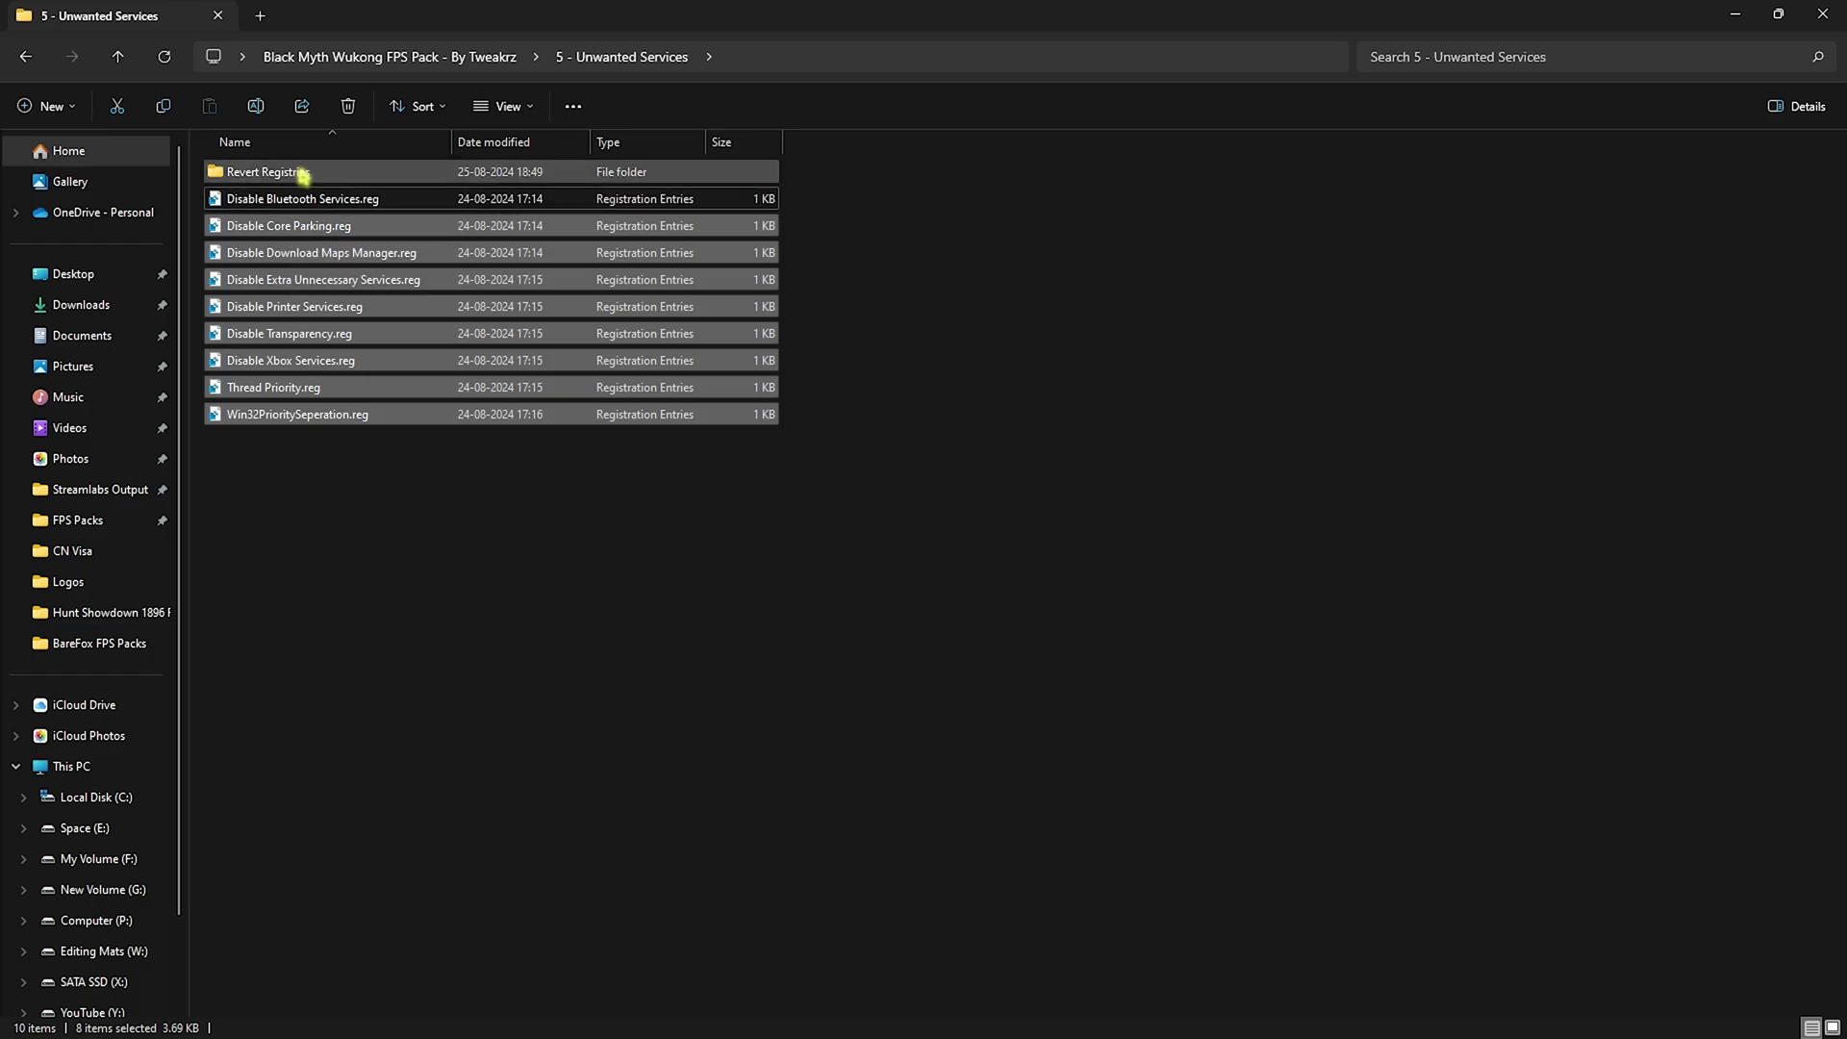
double_click(303, 173)
drag(392, 478, 313, 159)
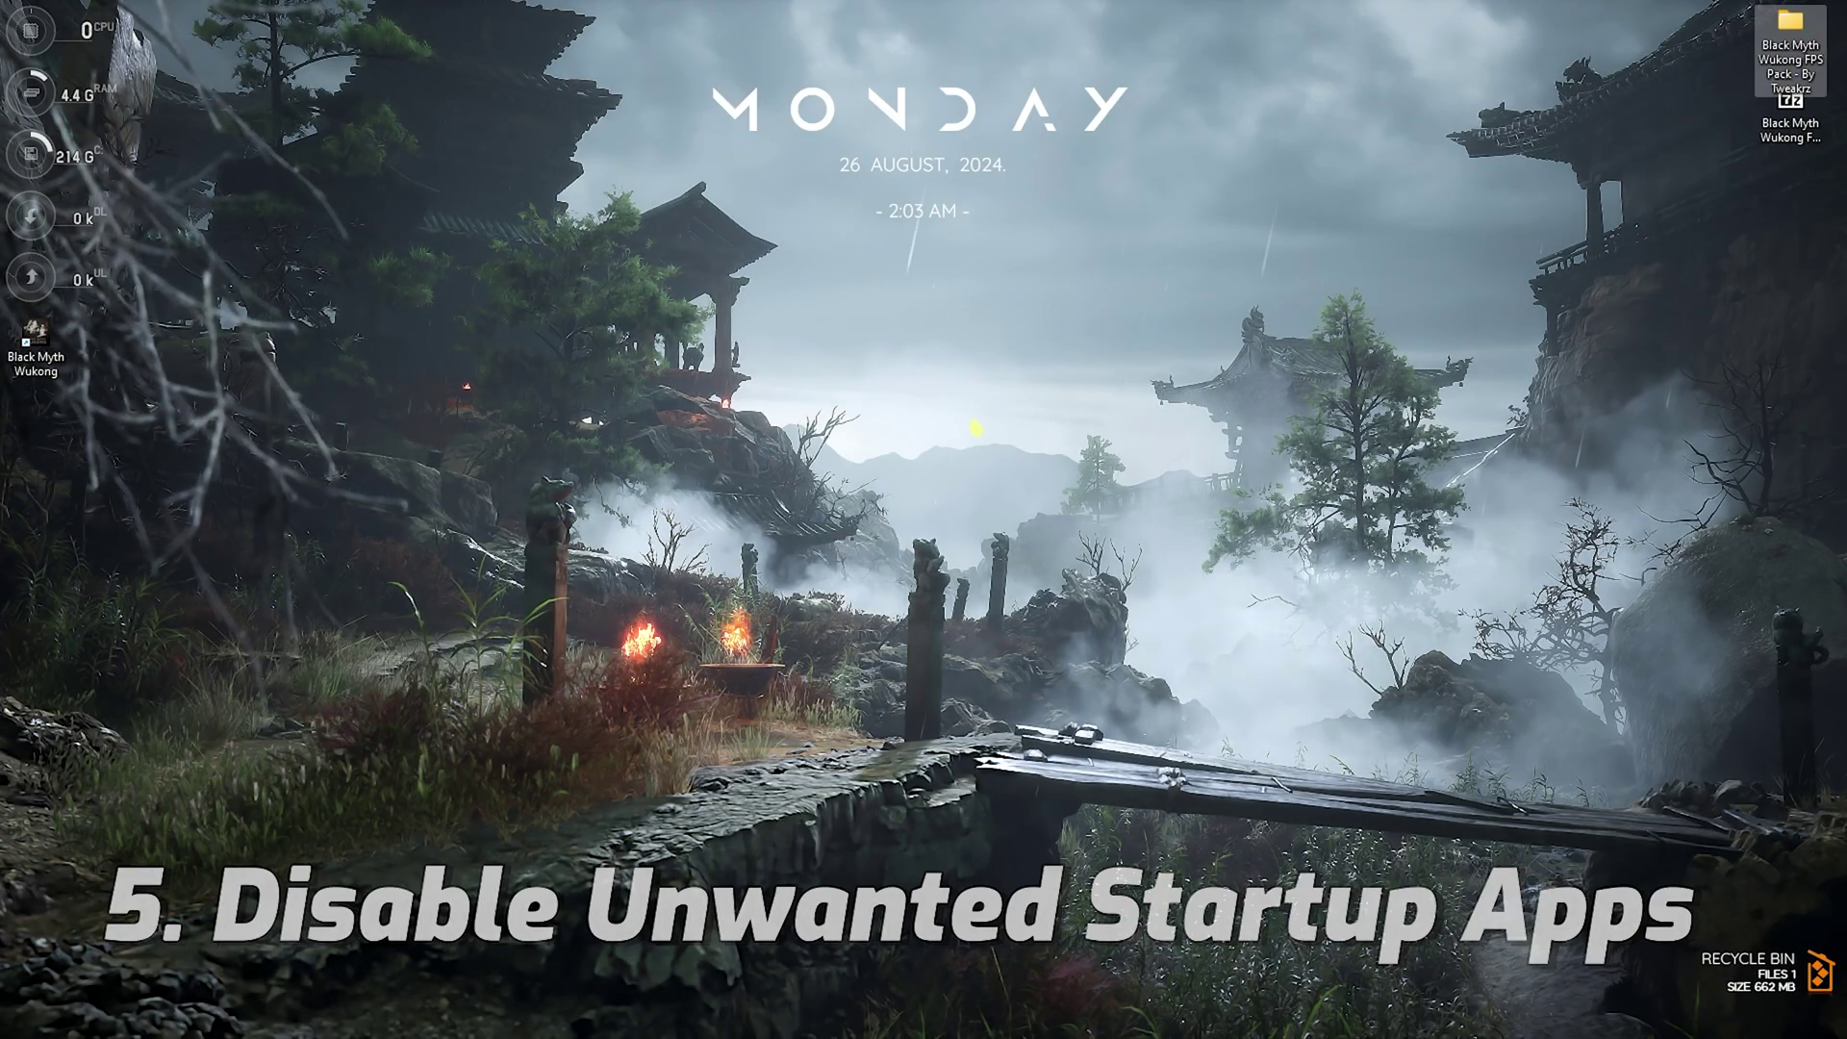
Open Task Manager's startup apps and review the list for unwanted programs that launch with Windows
key(ctrl+shift+Escape)
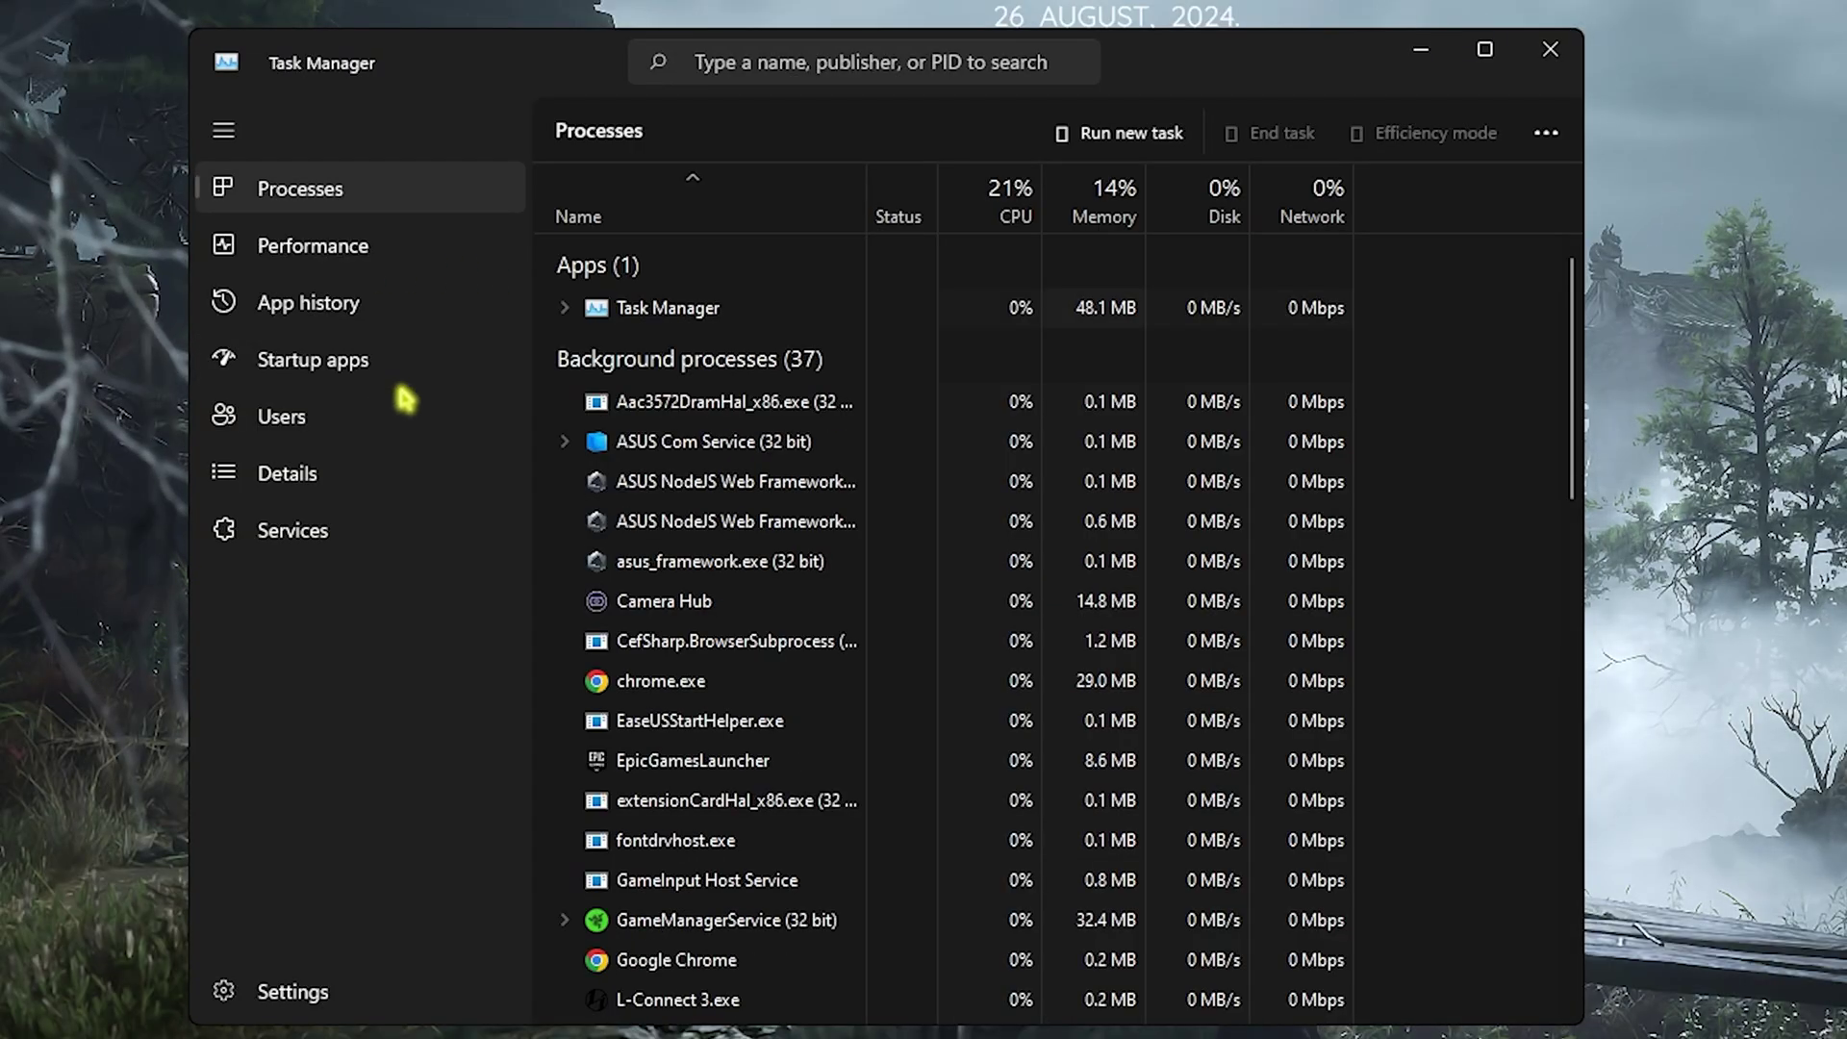
click(289, 364)
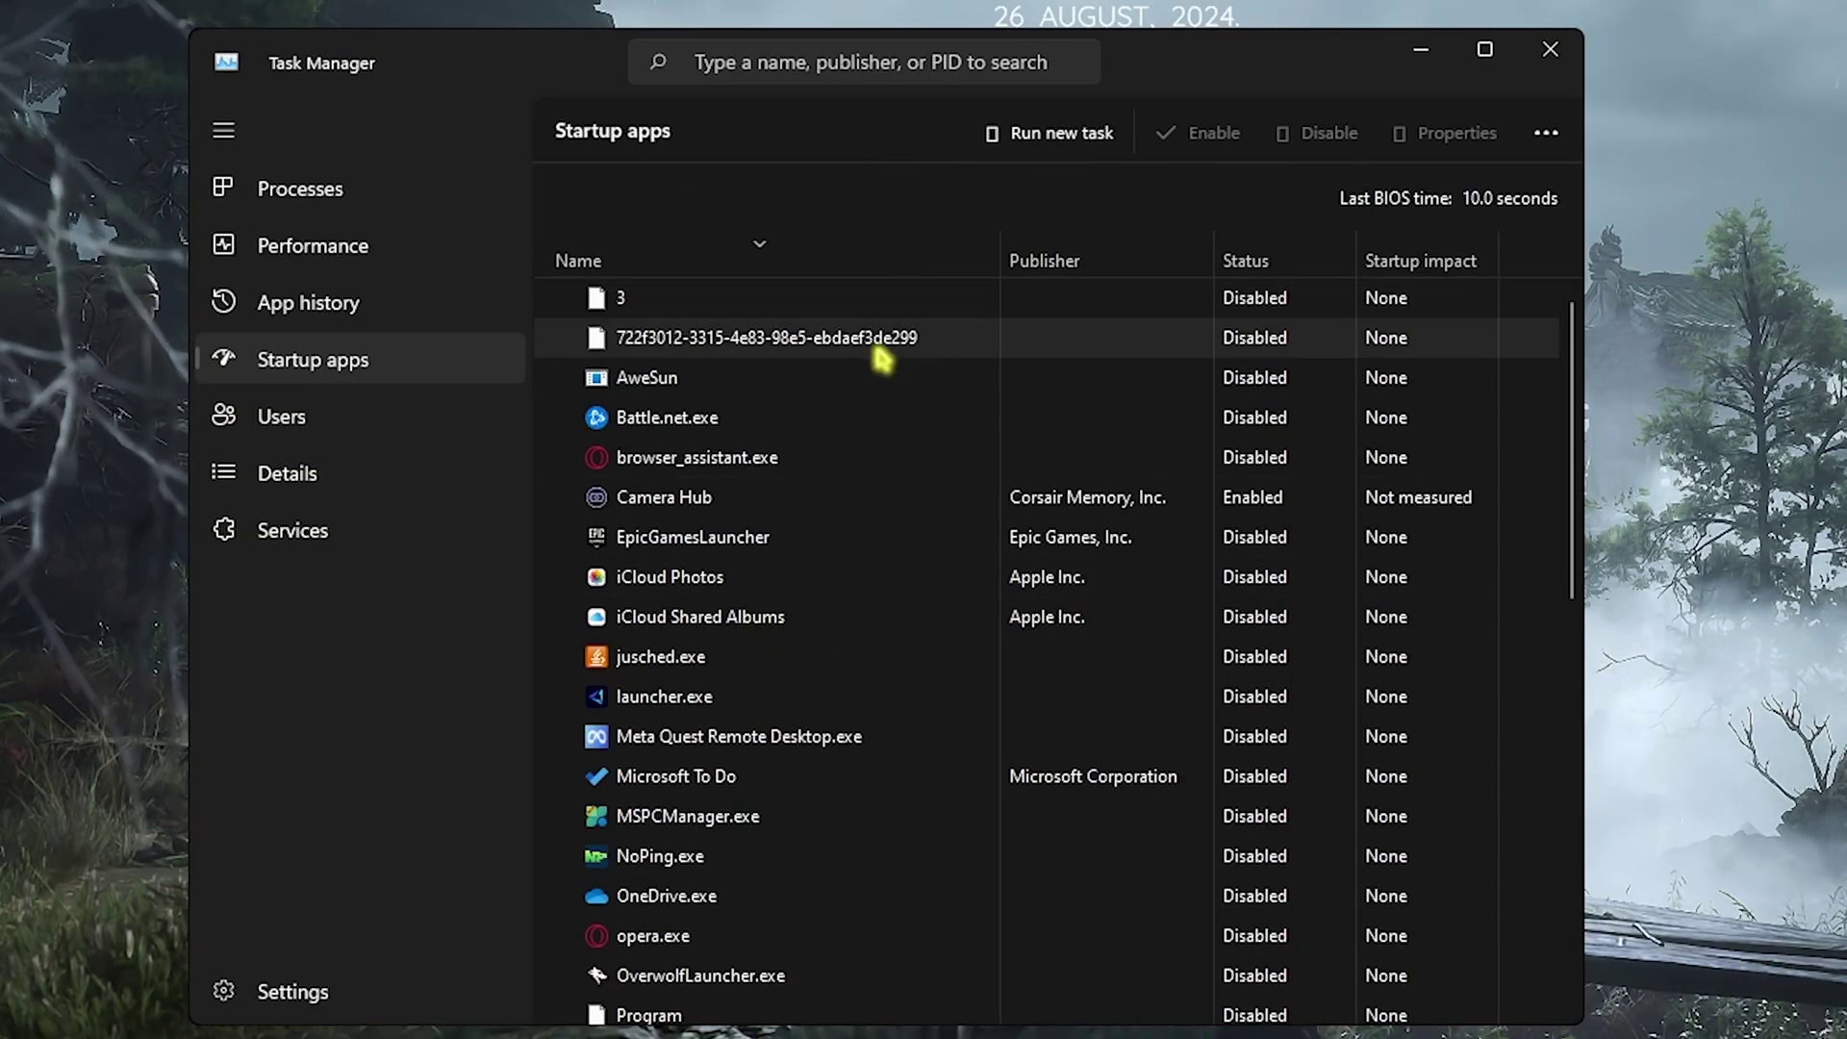
scroll(800, 389, down, 5)
scroll(803, 660, up, 1)
scroll(783, 384, up, 7)
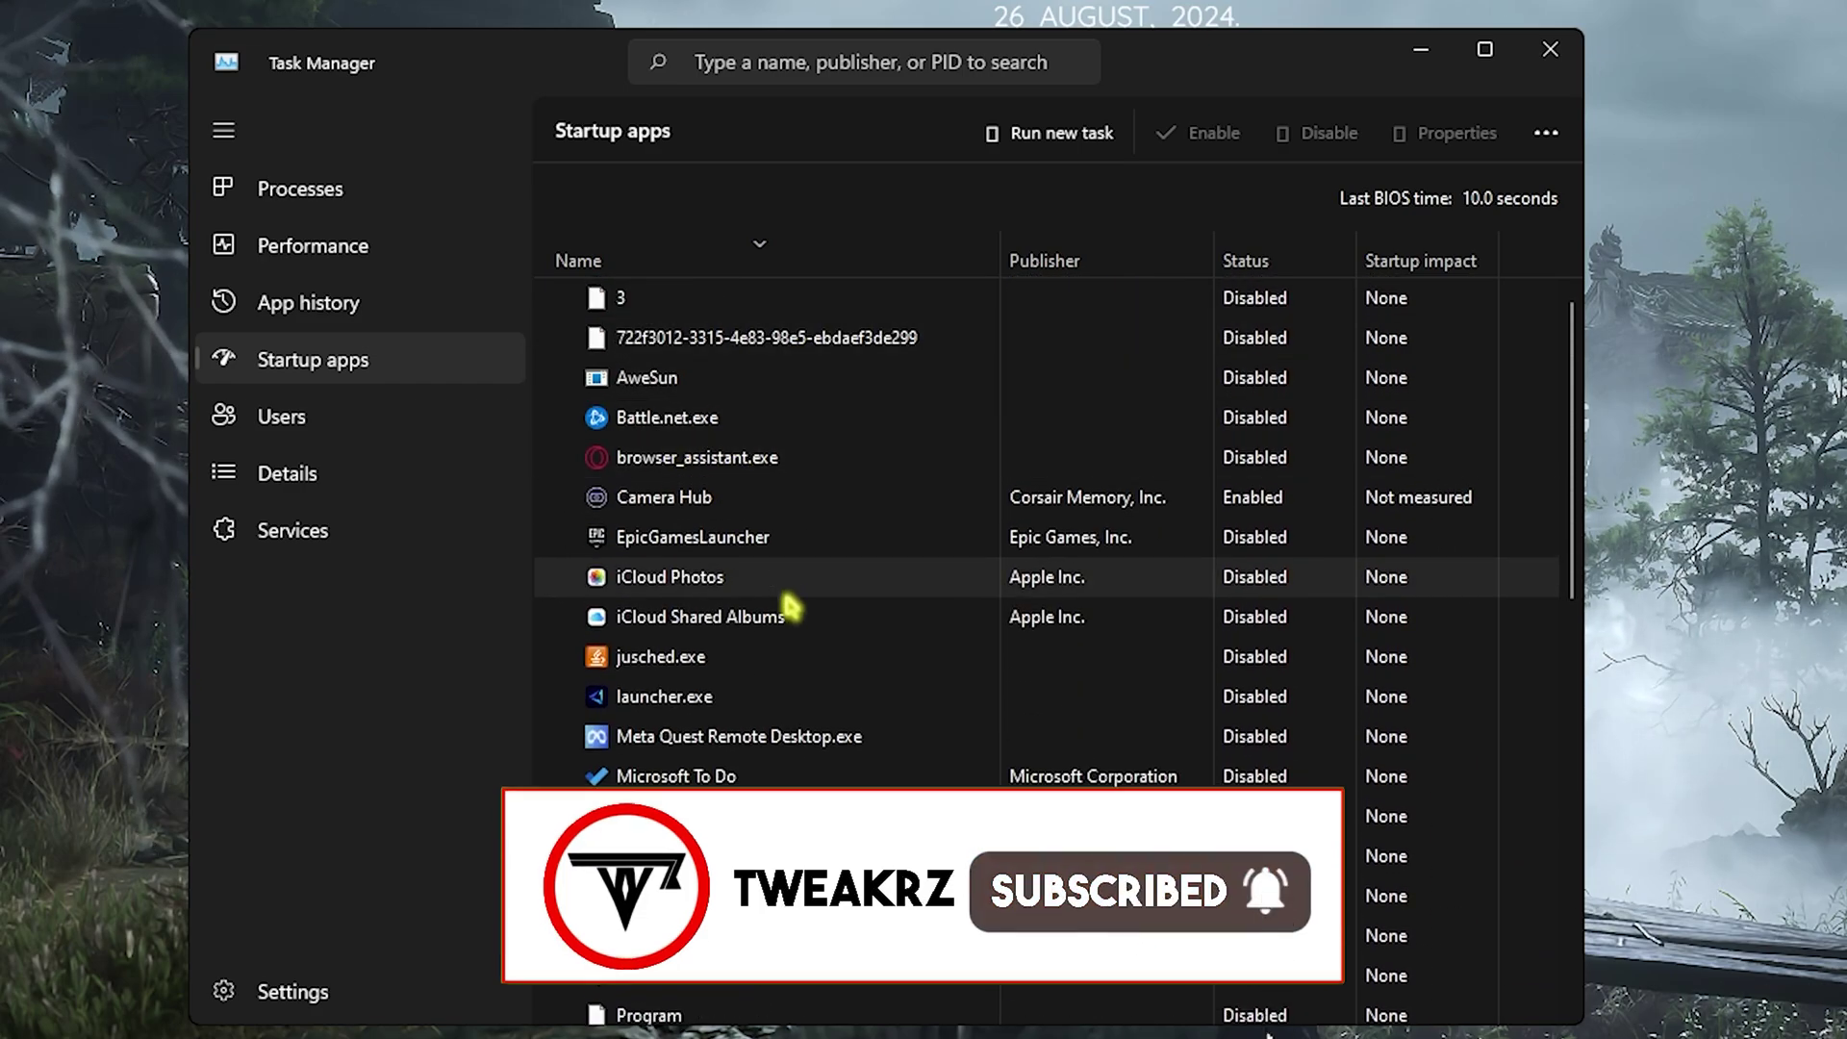
scroll(799, 586, down, 4)
scroll(806, 565, down, 3)
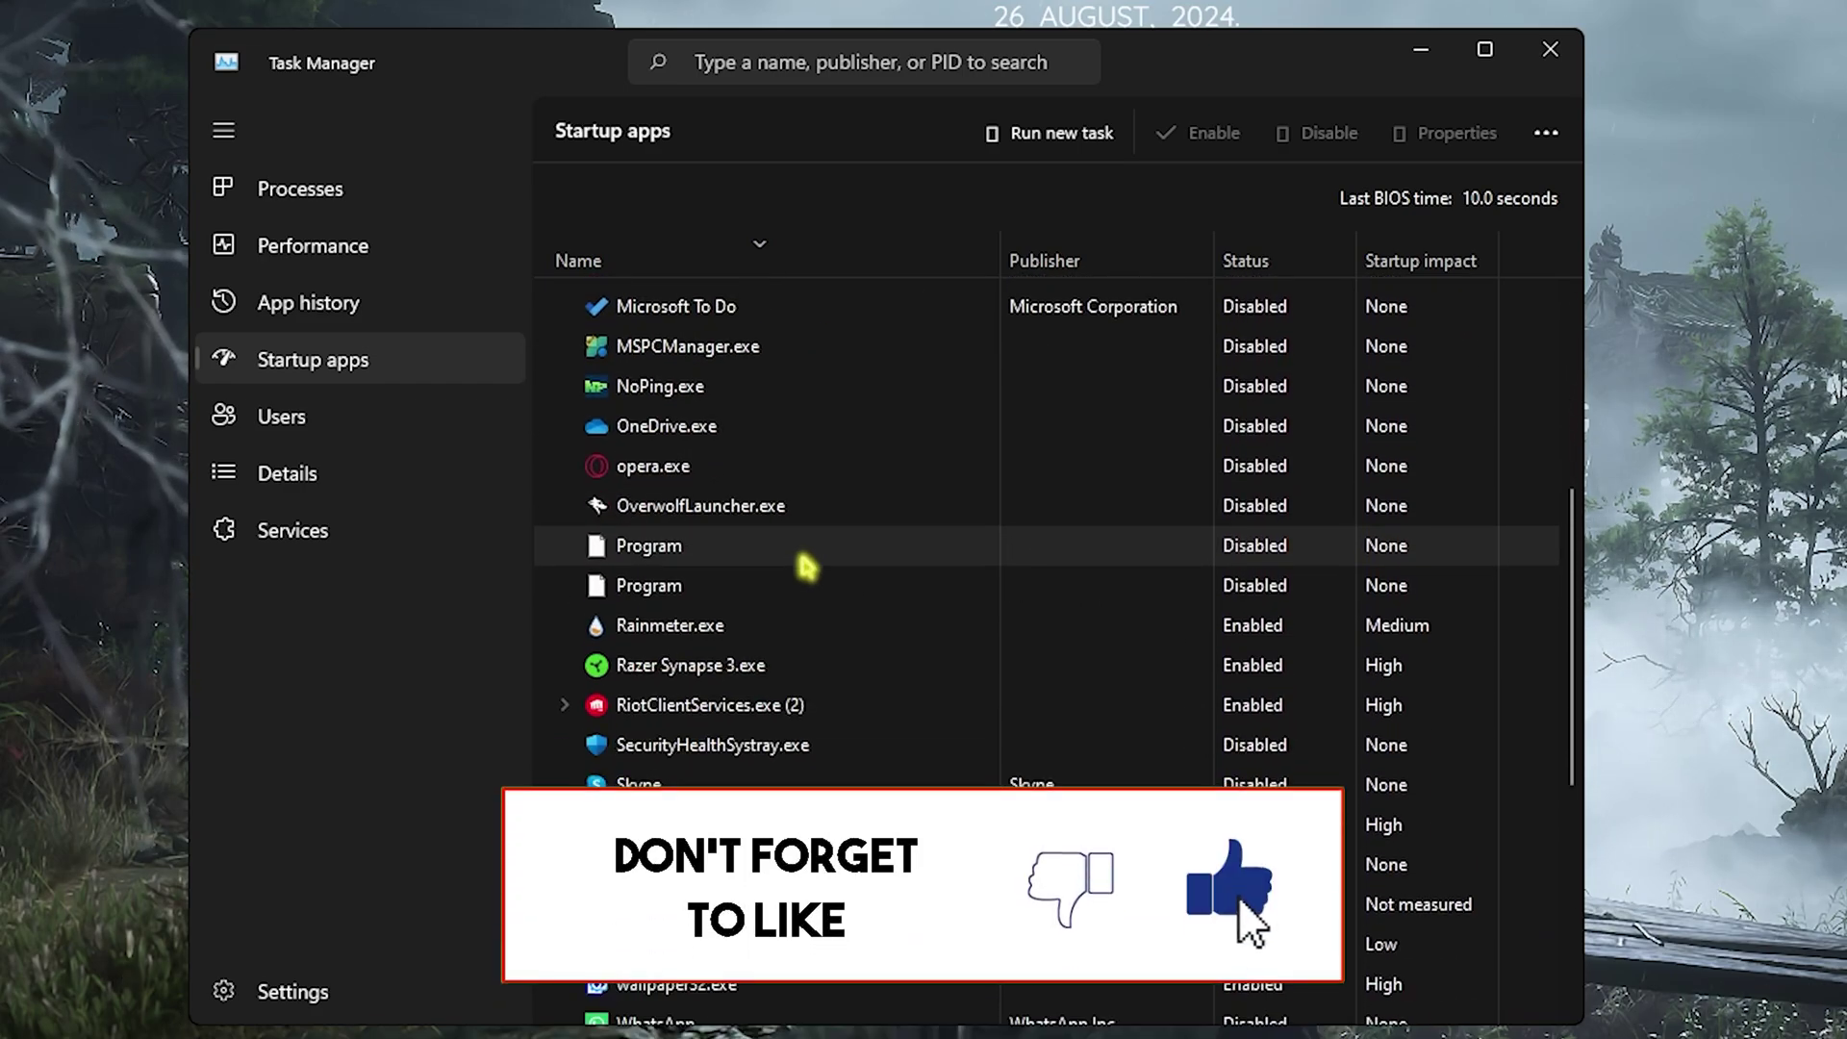
scroll(806, 566, up, 3)
scroll(806, 566, up, 2)
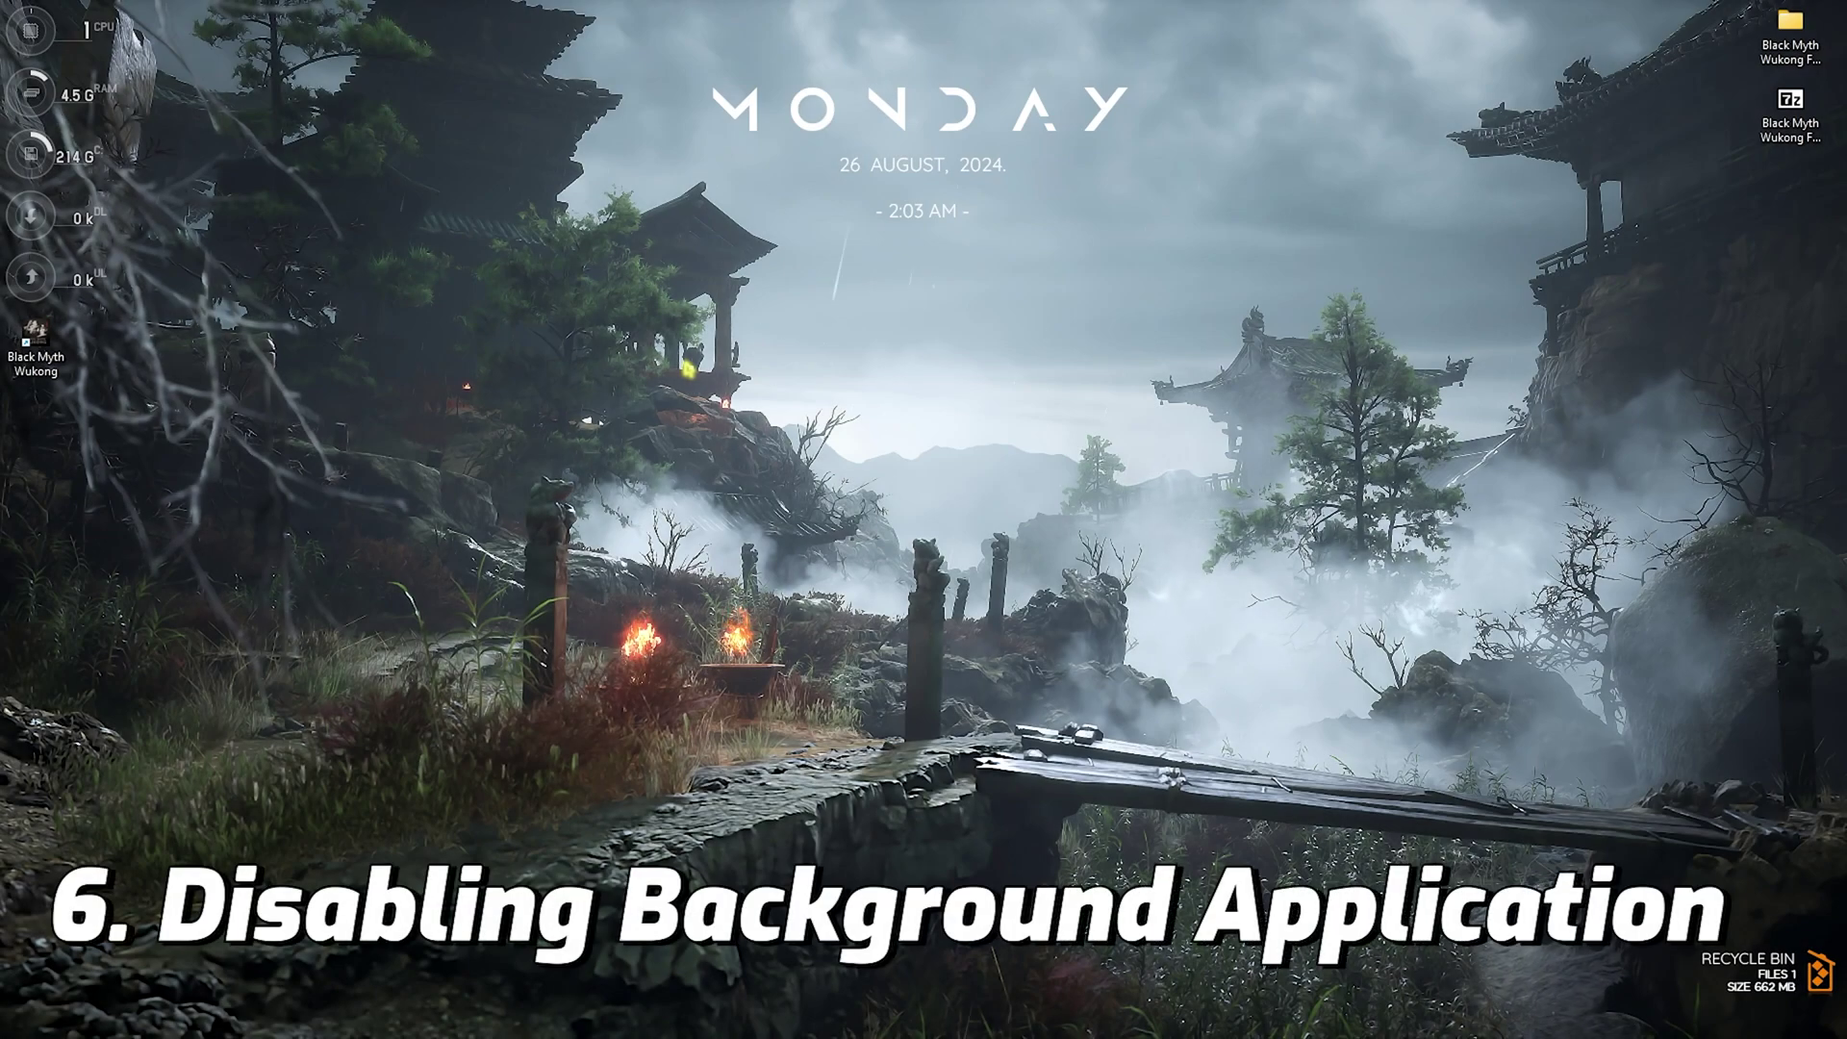
Open the Local Group Policy Editor and go to App Privacy under Computer Configuration > Administrative Templates > Windows Components
key(super+s)
text(local)
key(Return)
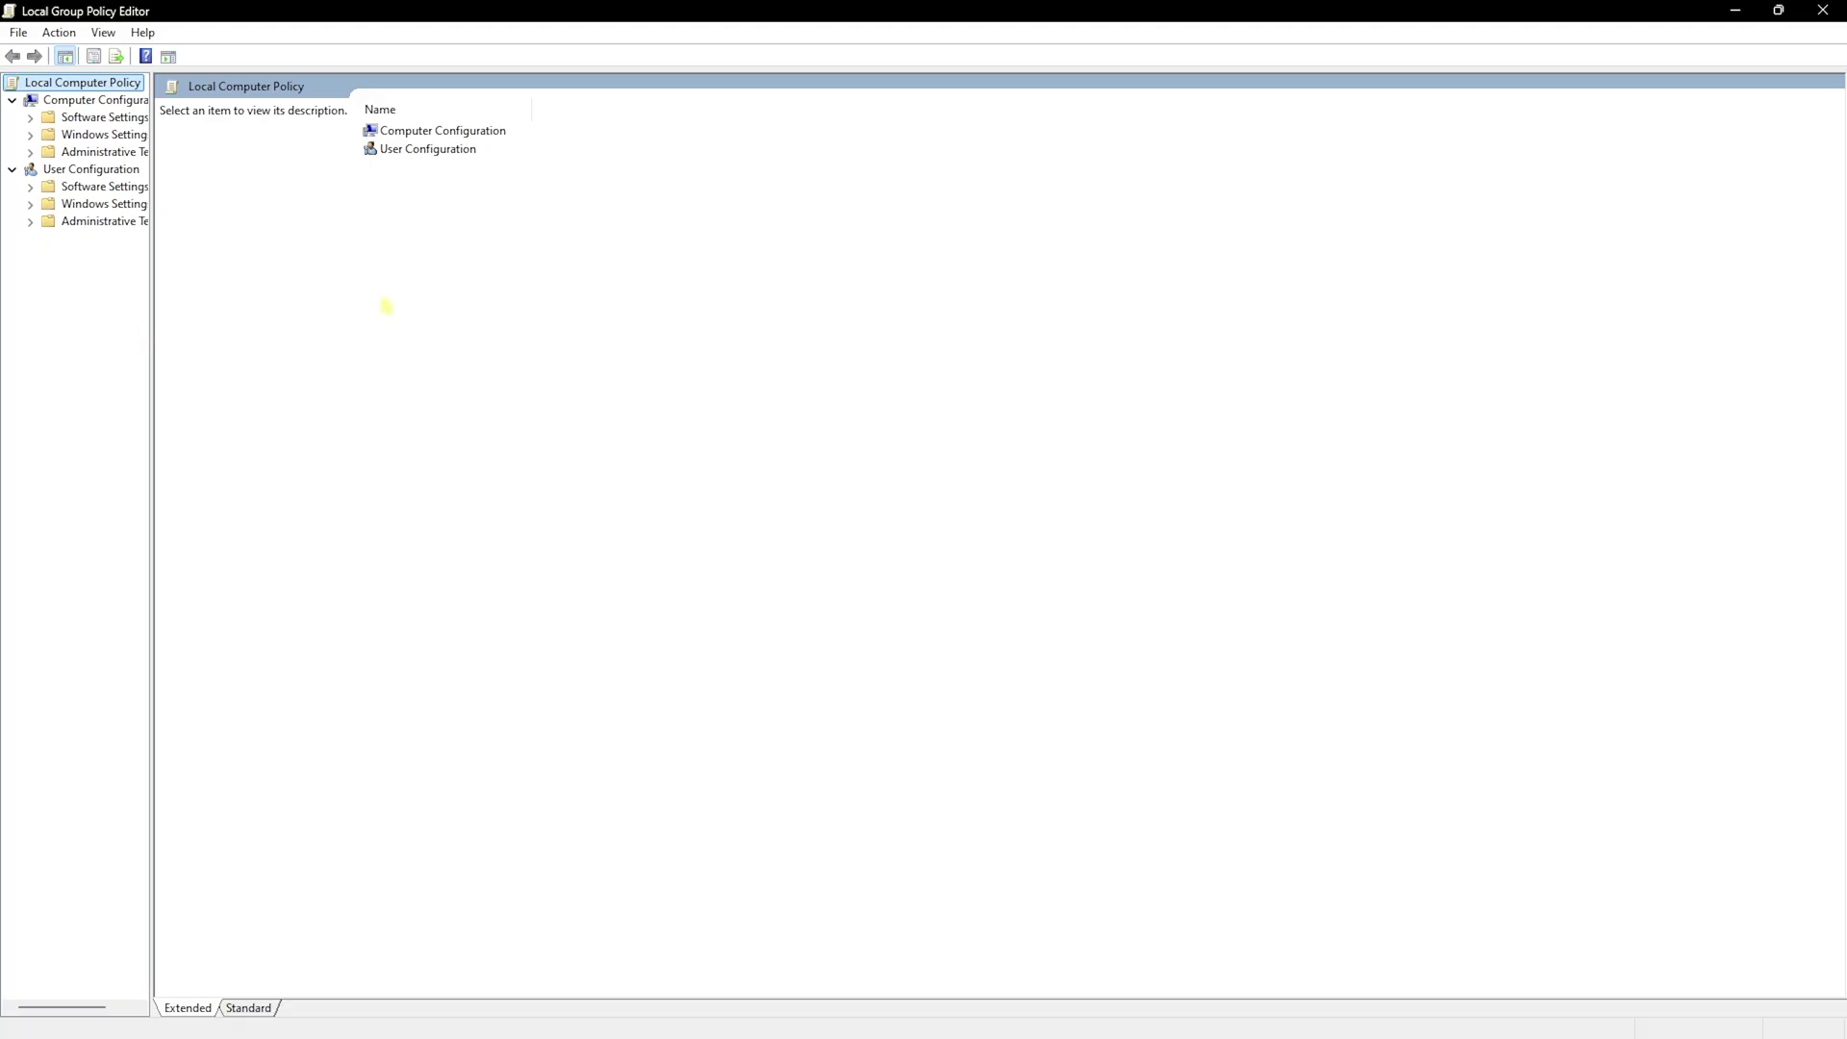
drag(151, 299, 230, 313)
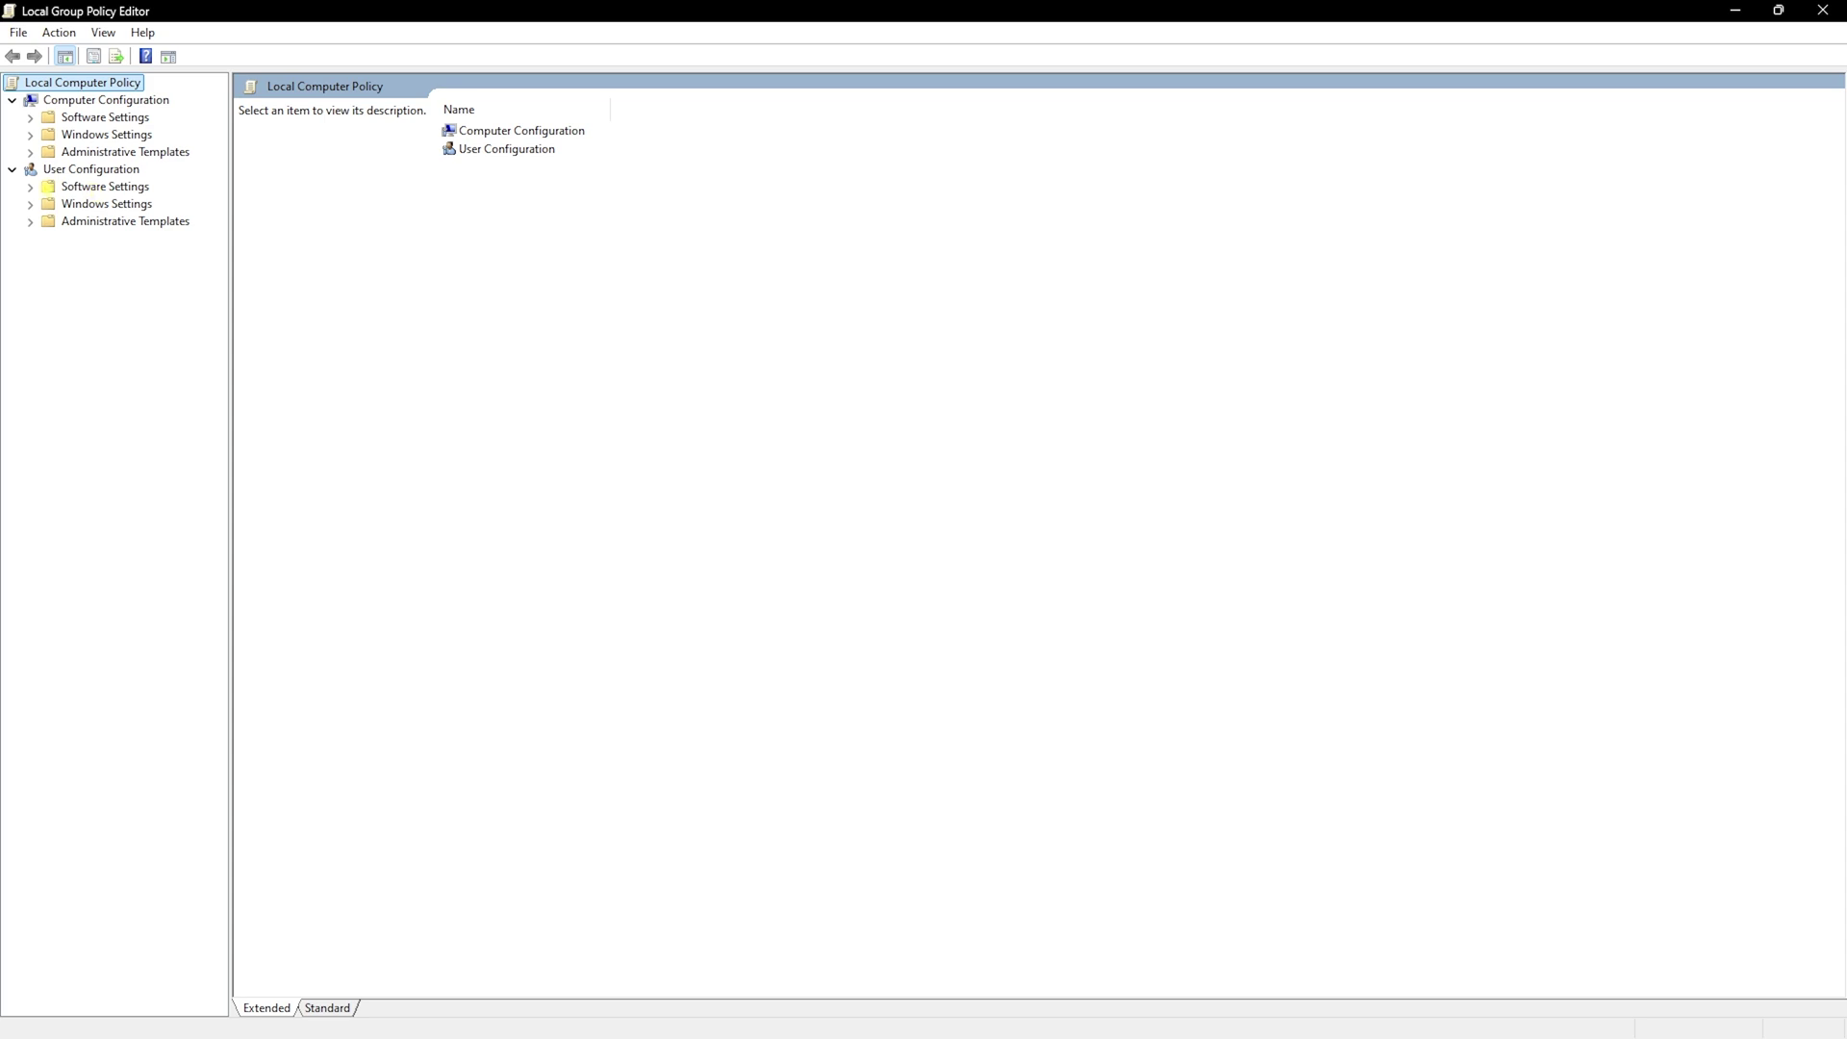
click(30, 154)
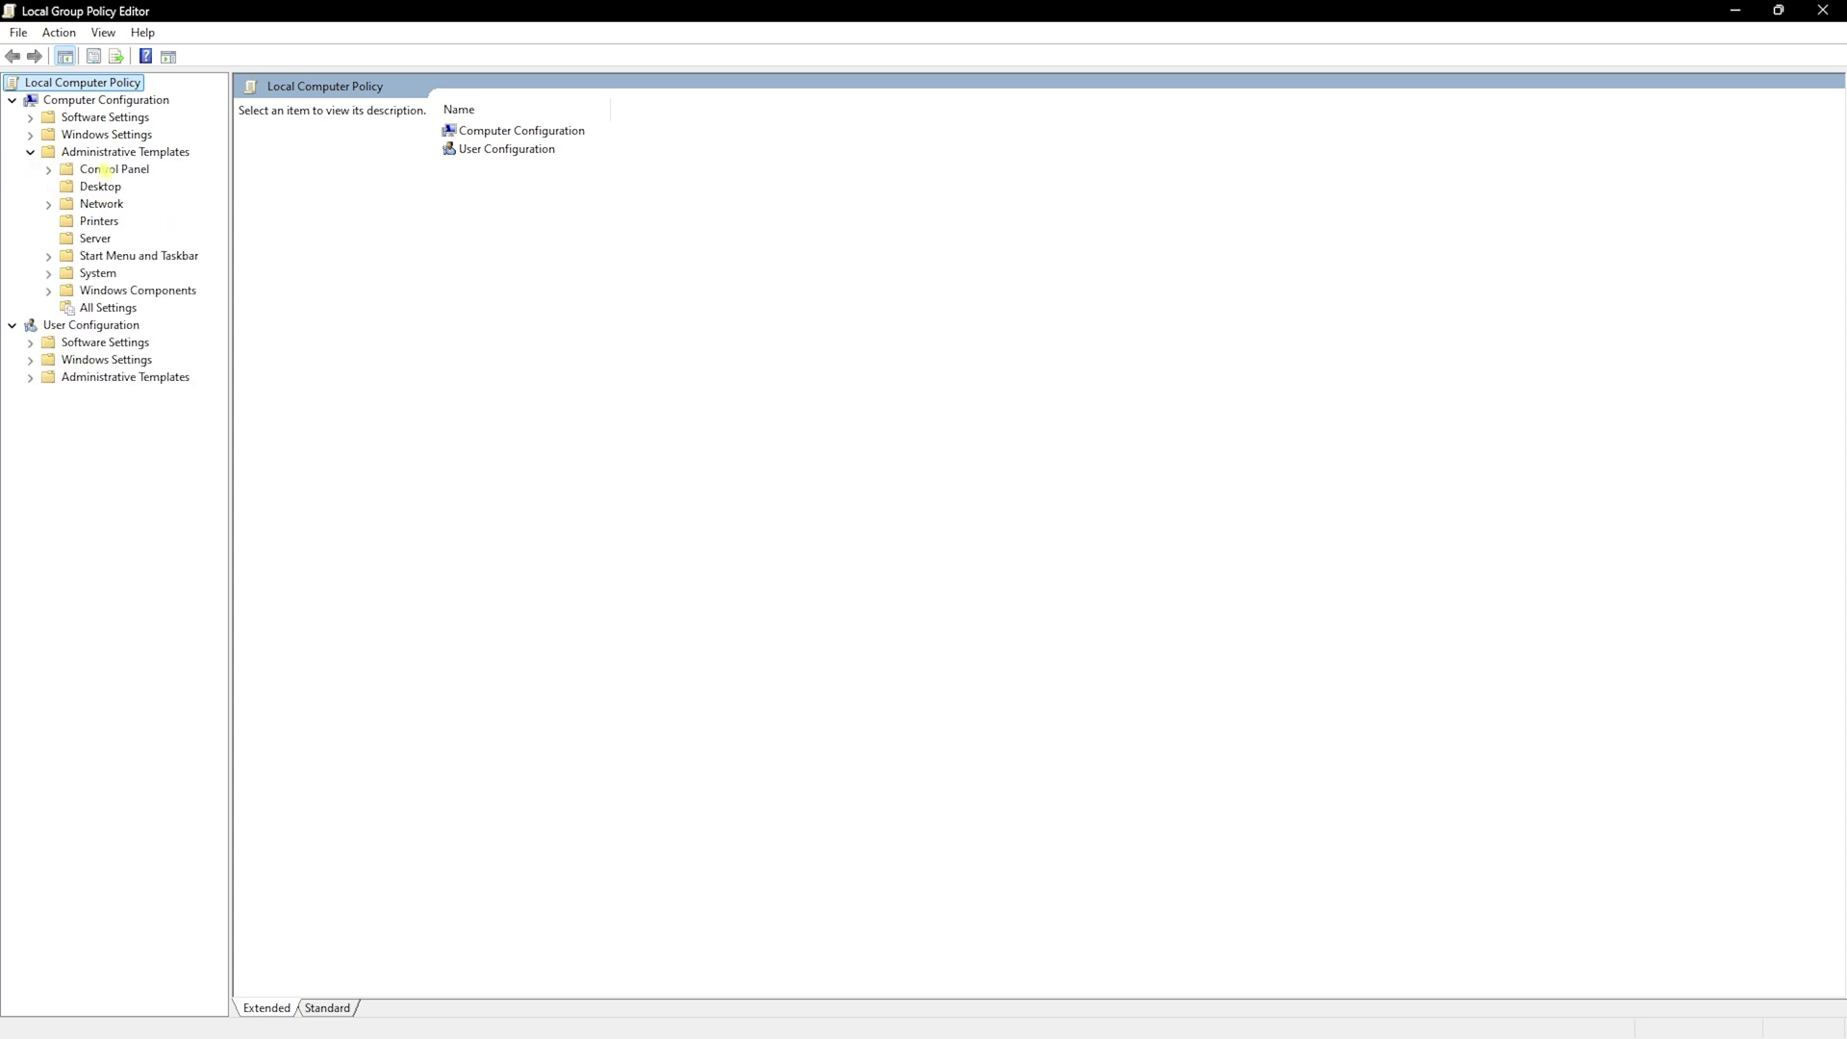
click(49, 290)
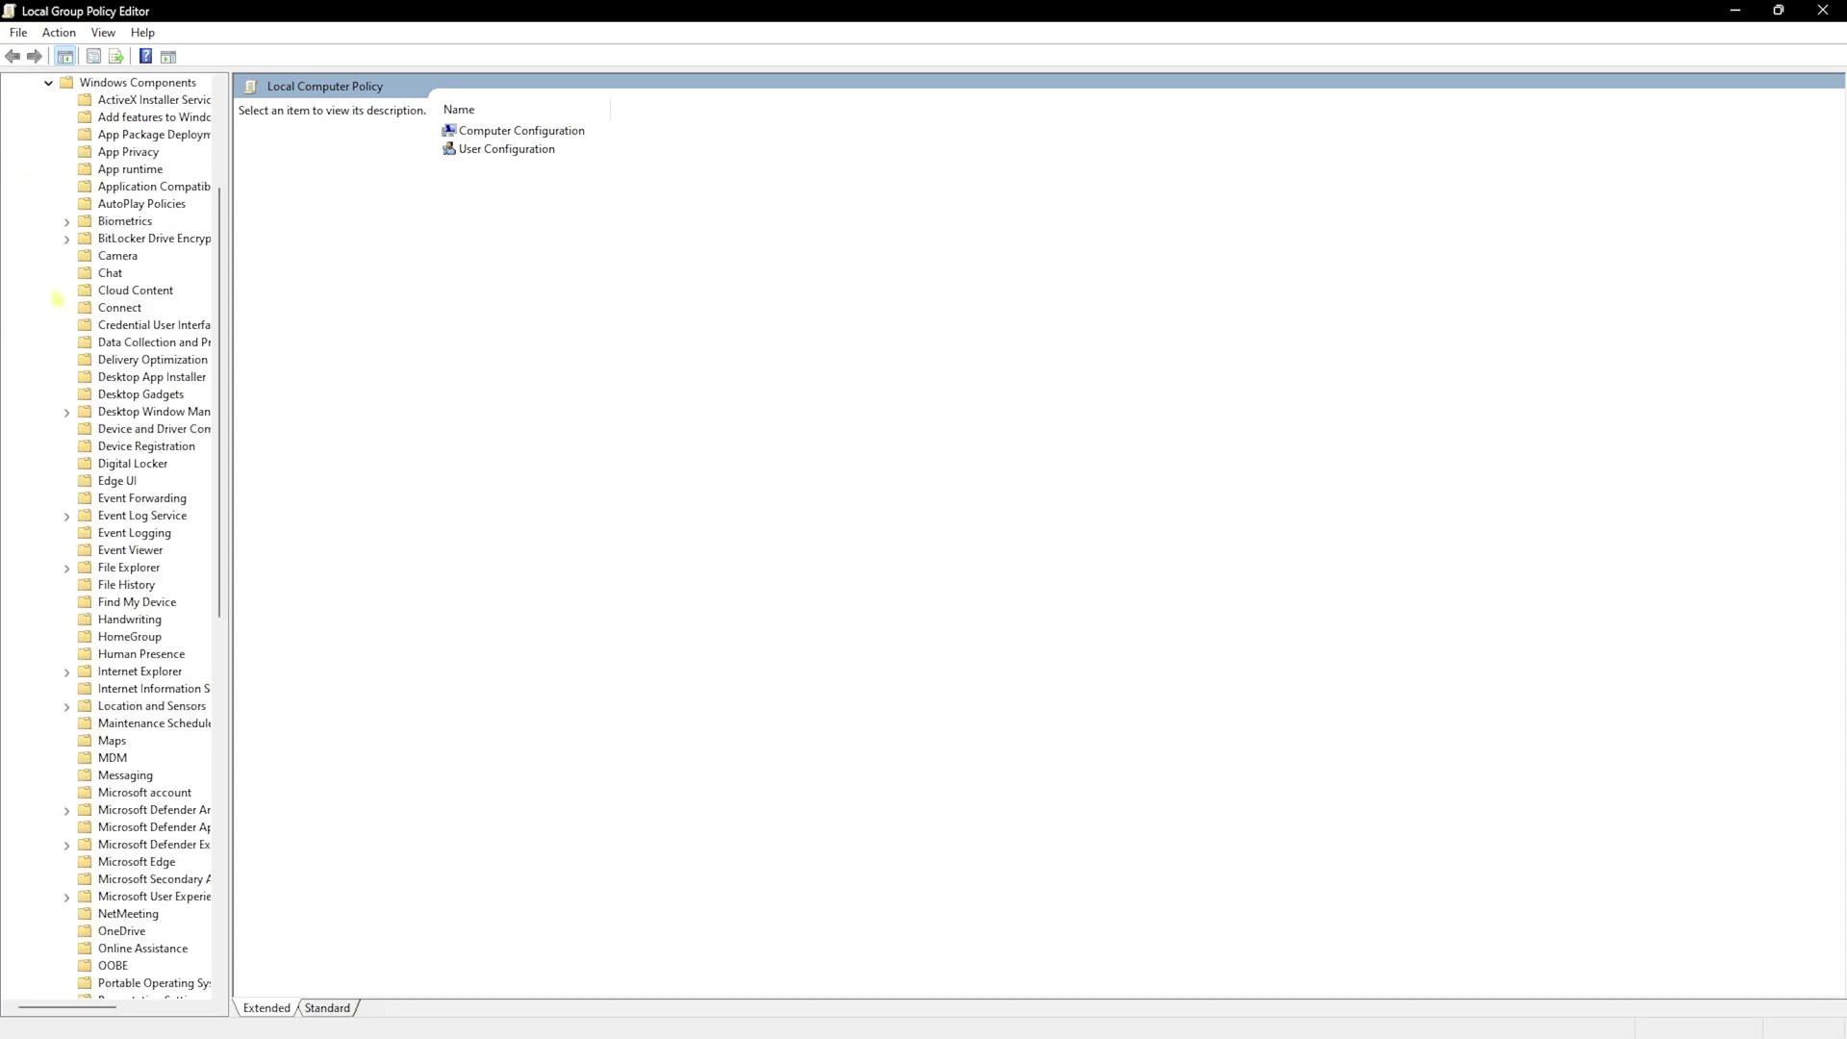
click(135, 152)
Set the default for all apps to Force Deny in the "Let Windows apps run in the background" policy, and apply it
click(528, 569)
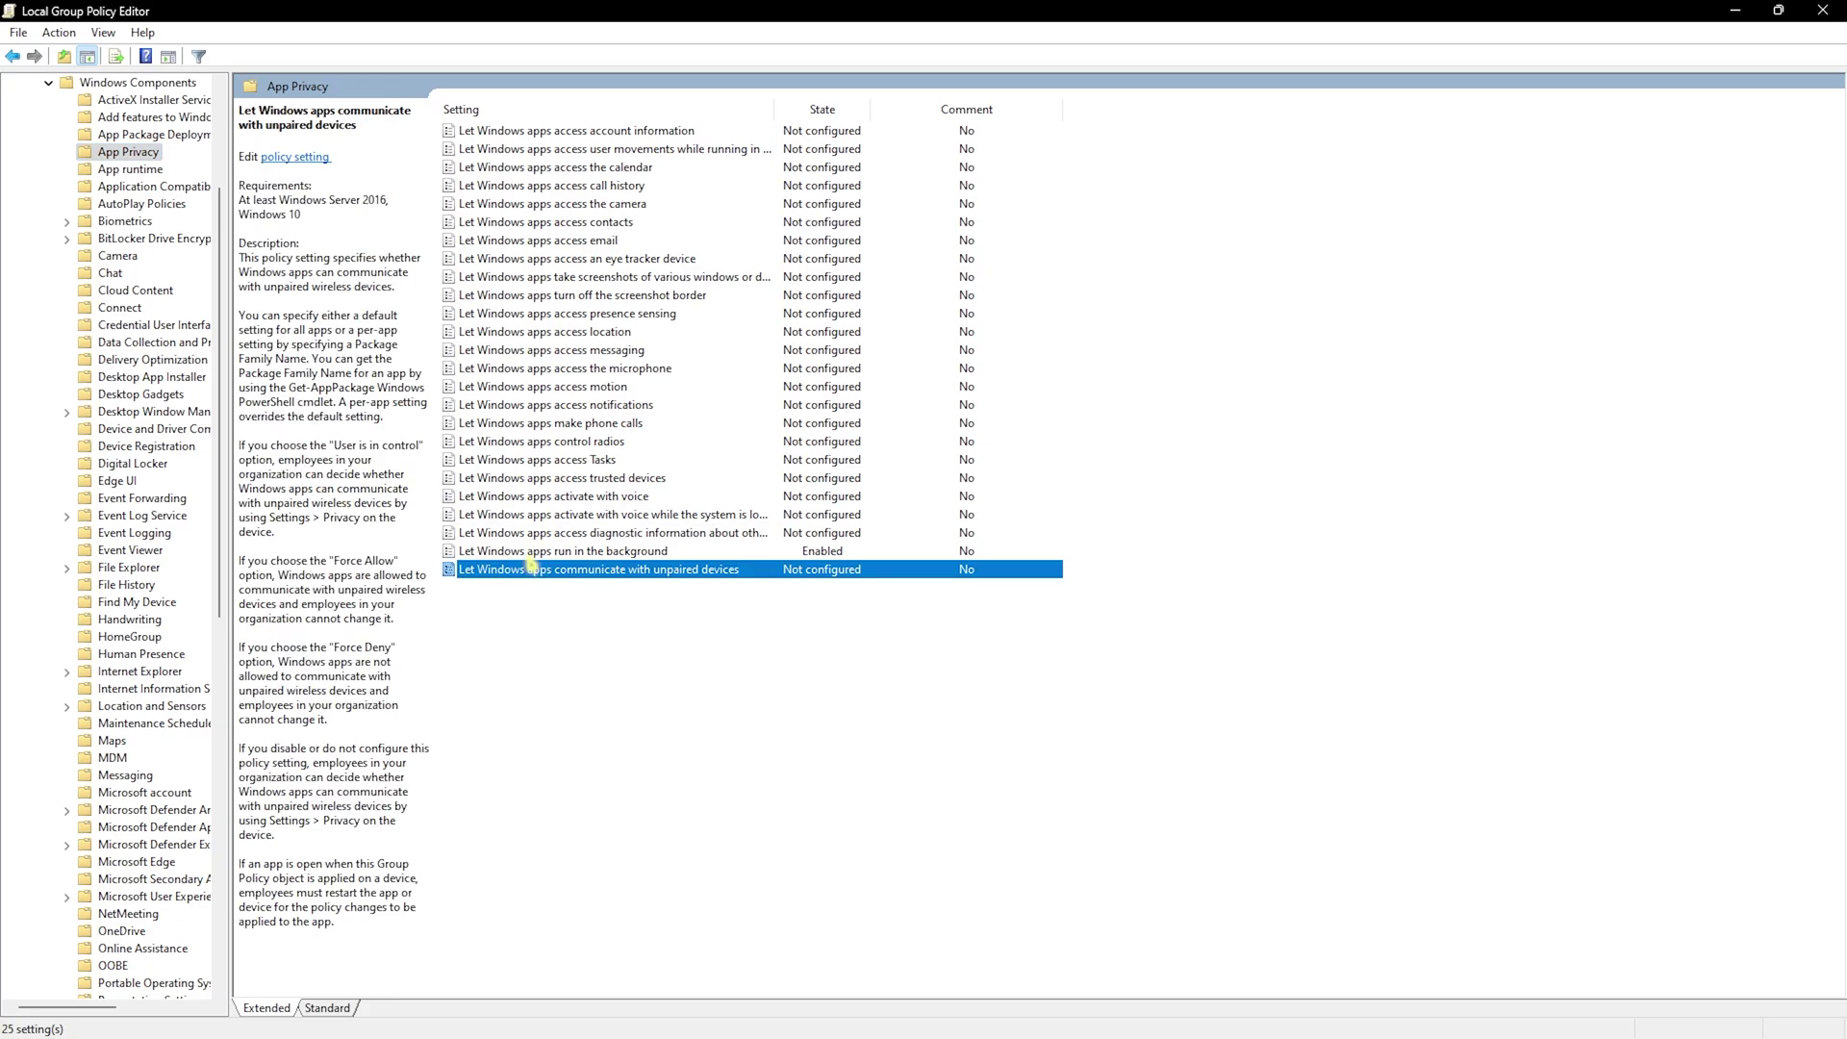
click(552, 551)
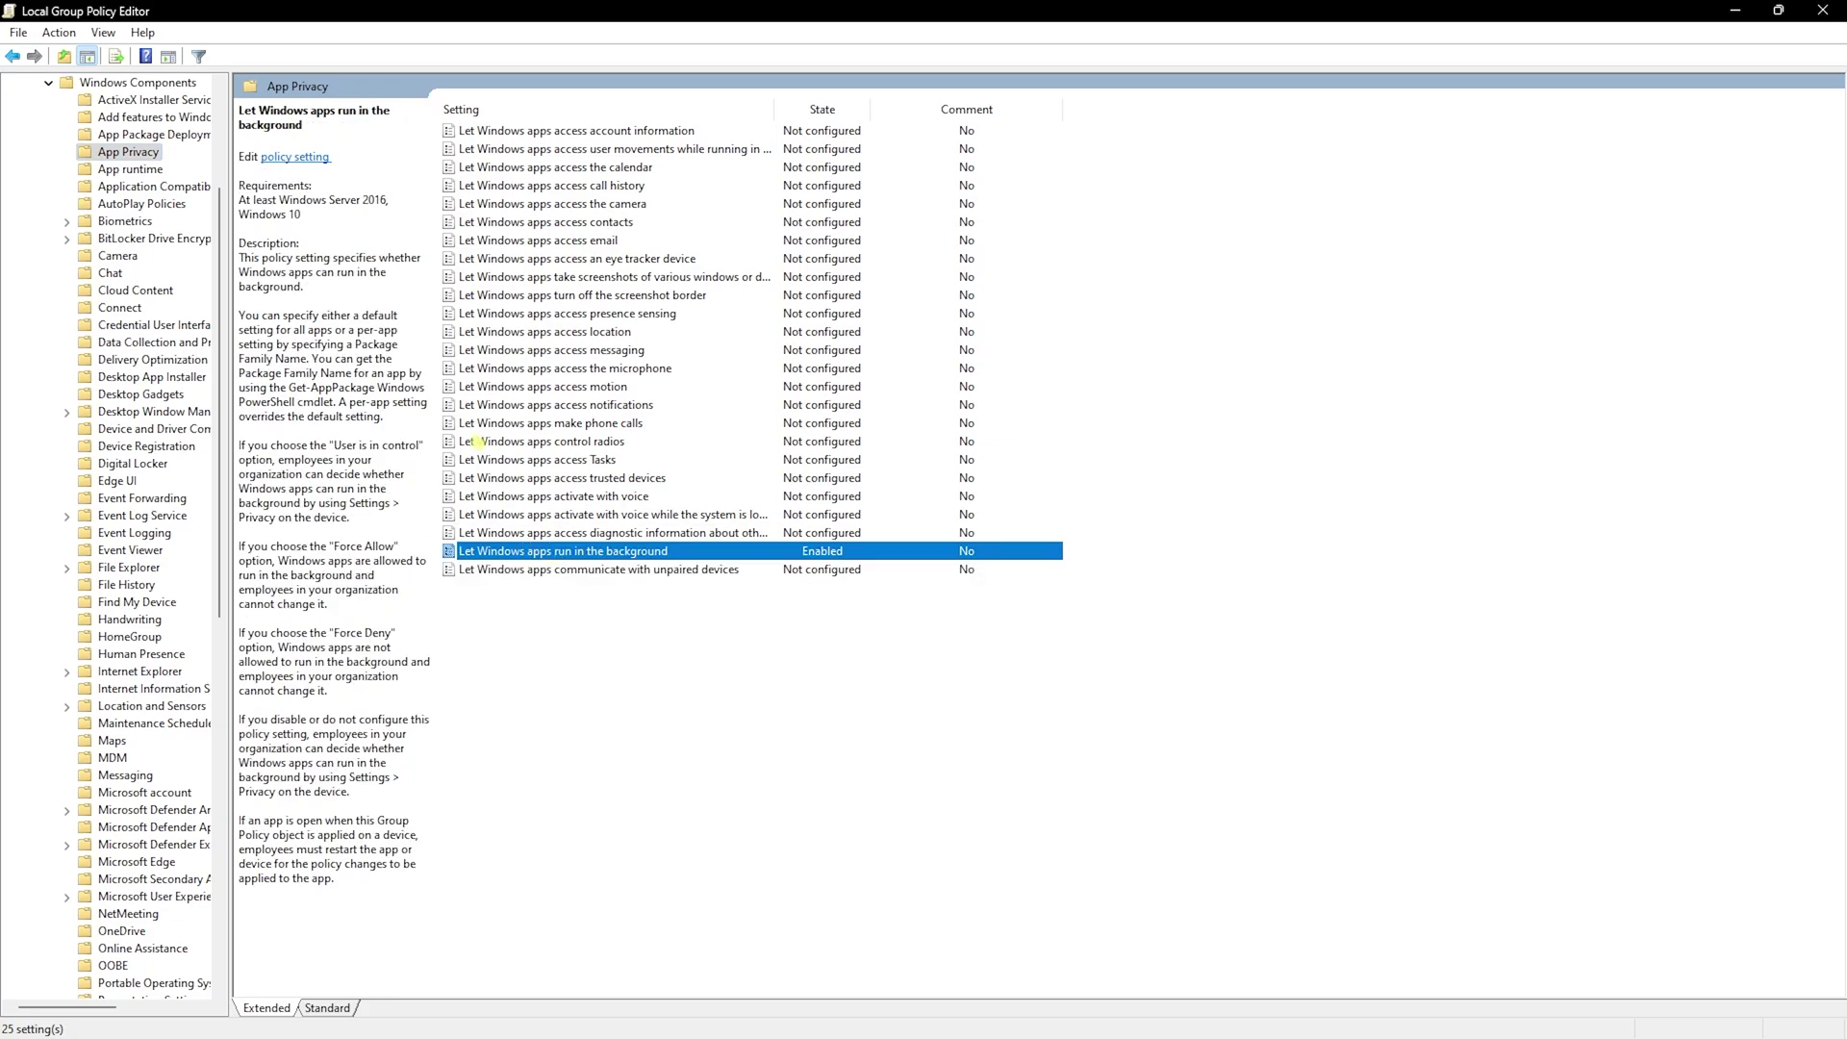
key(Return)
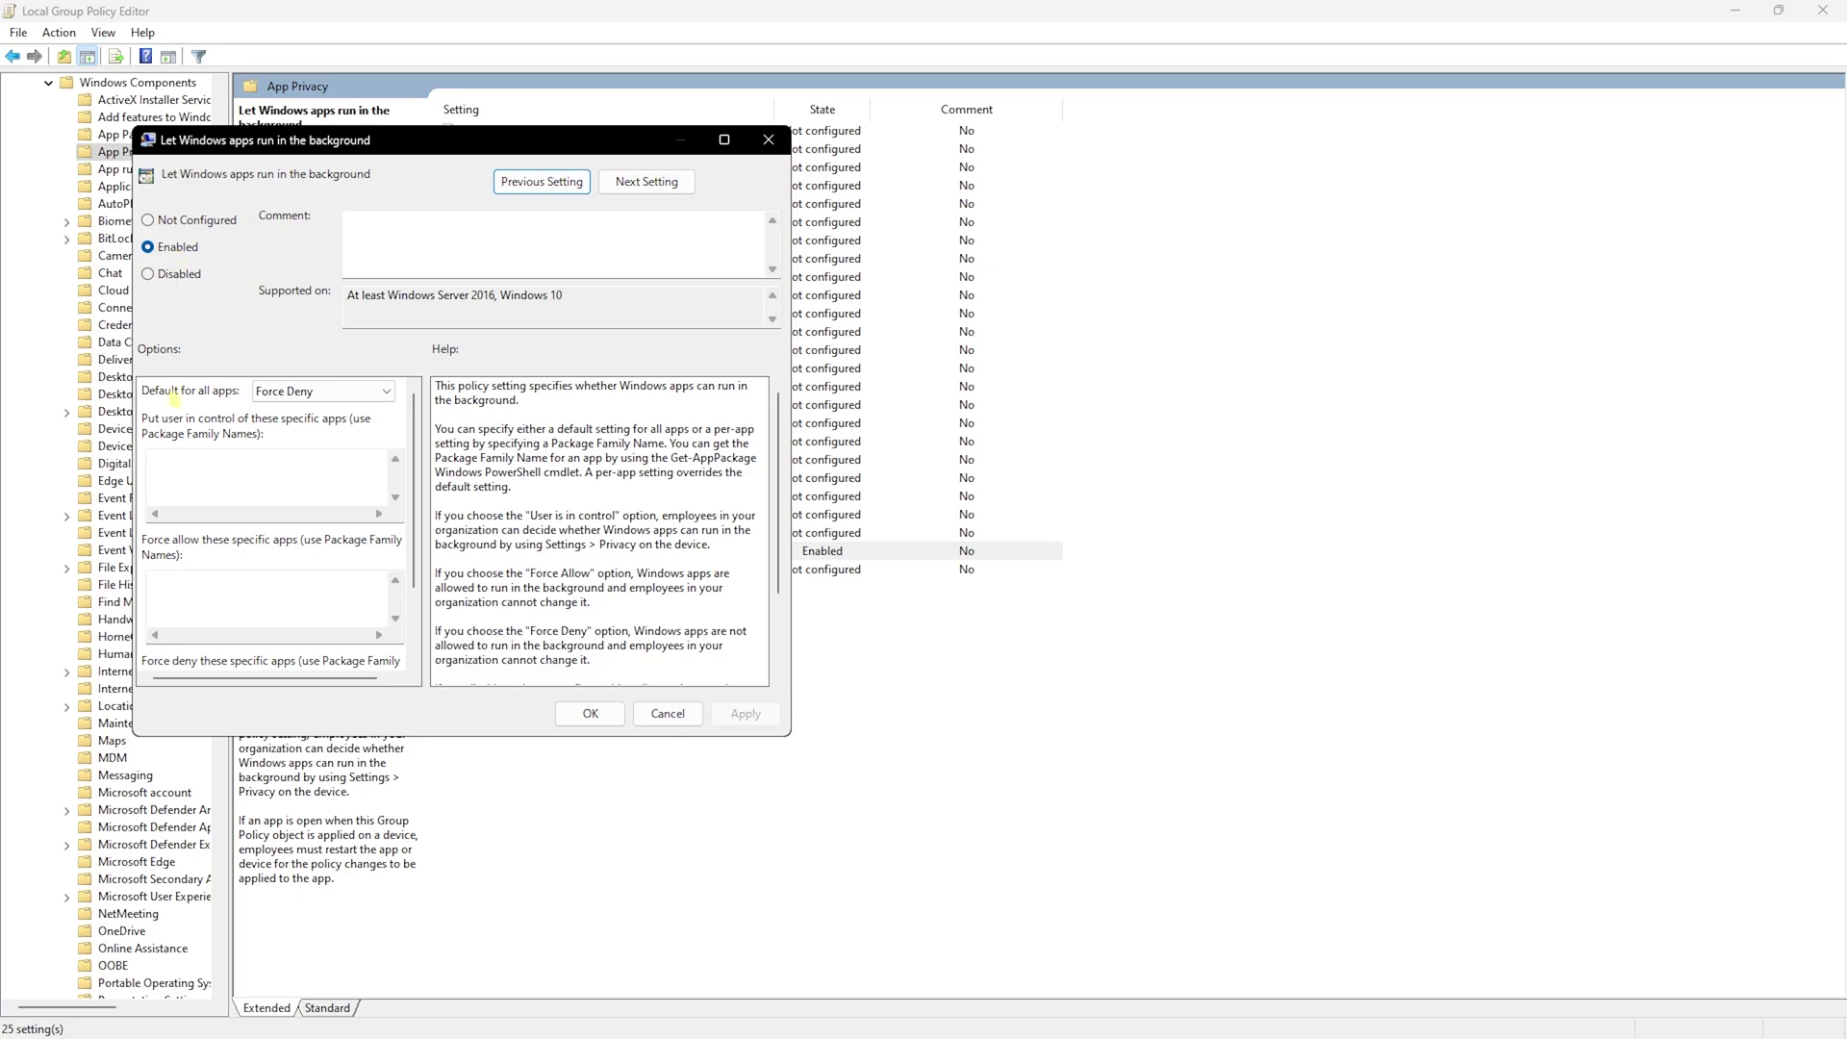
click(279, 393)
click(286, 442)
click(717, 714)
click(607, 713)
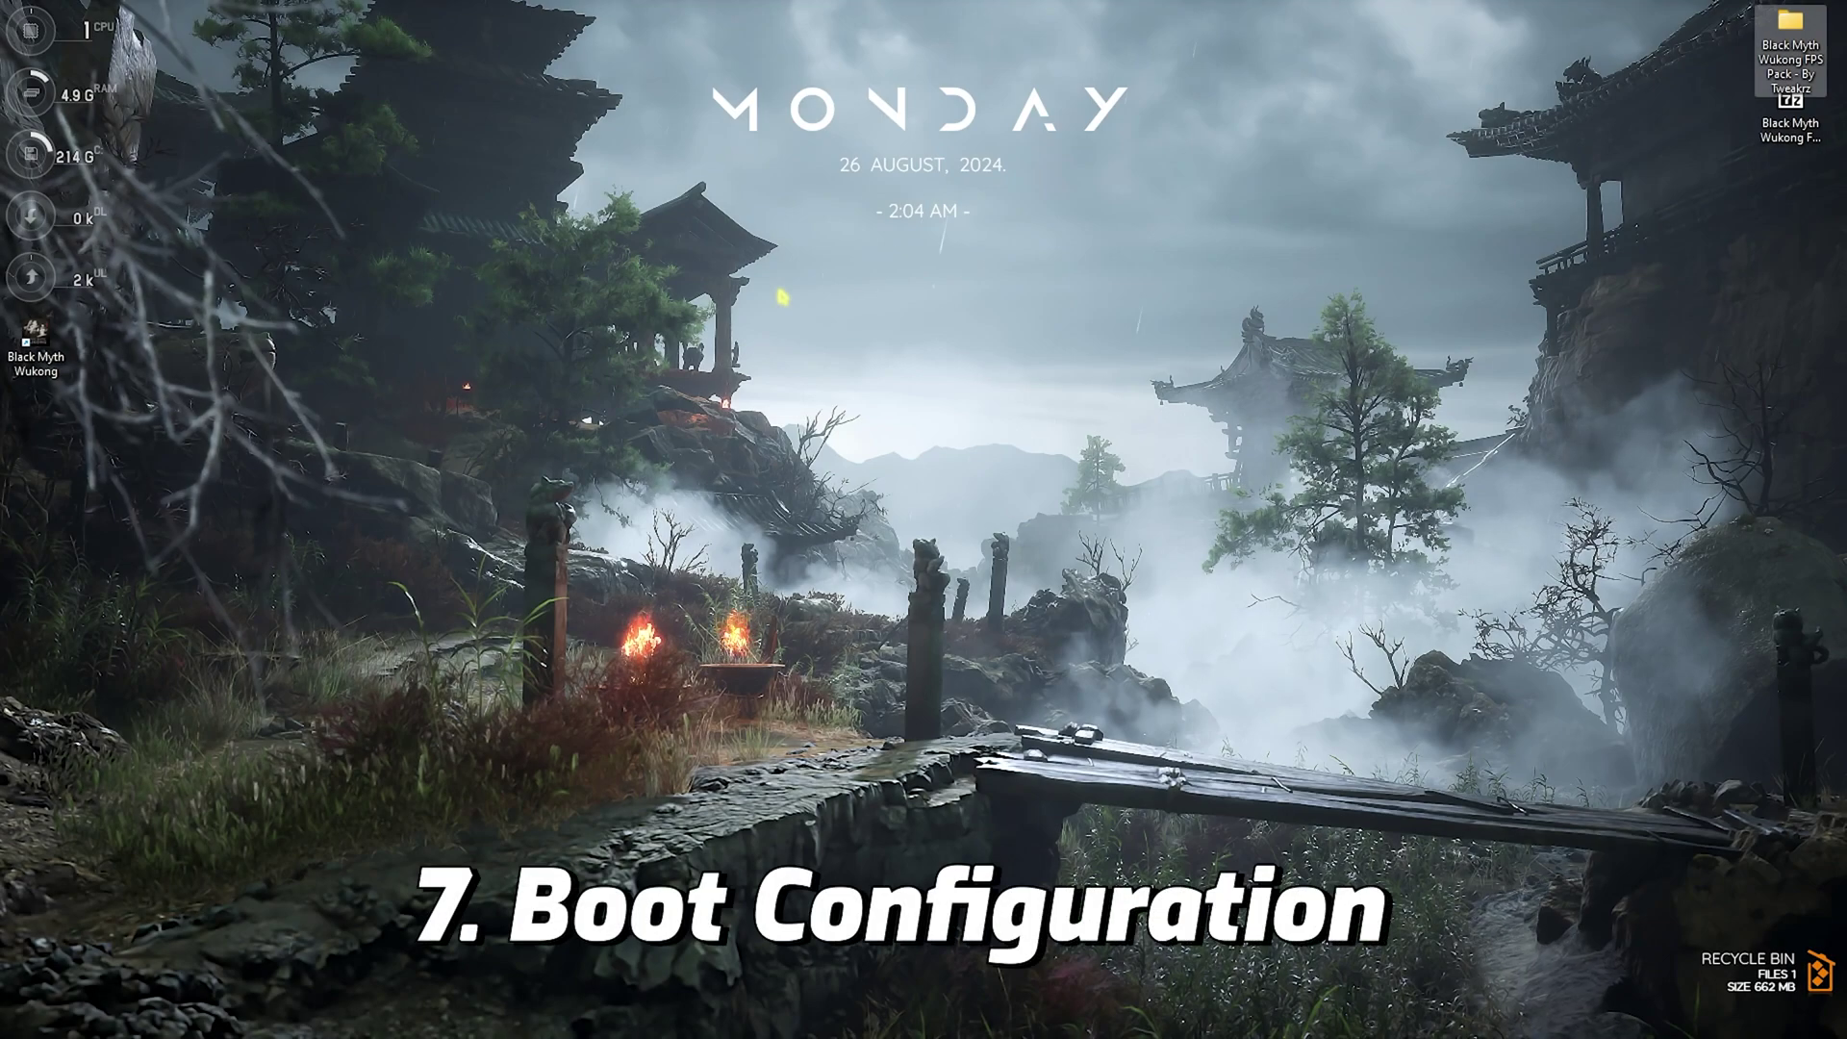
Search Windows for "mscon", open System Configuration, and show its boot settings
key(super)
text(mscon)
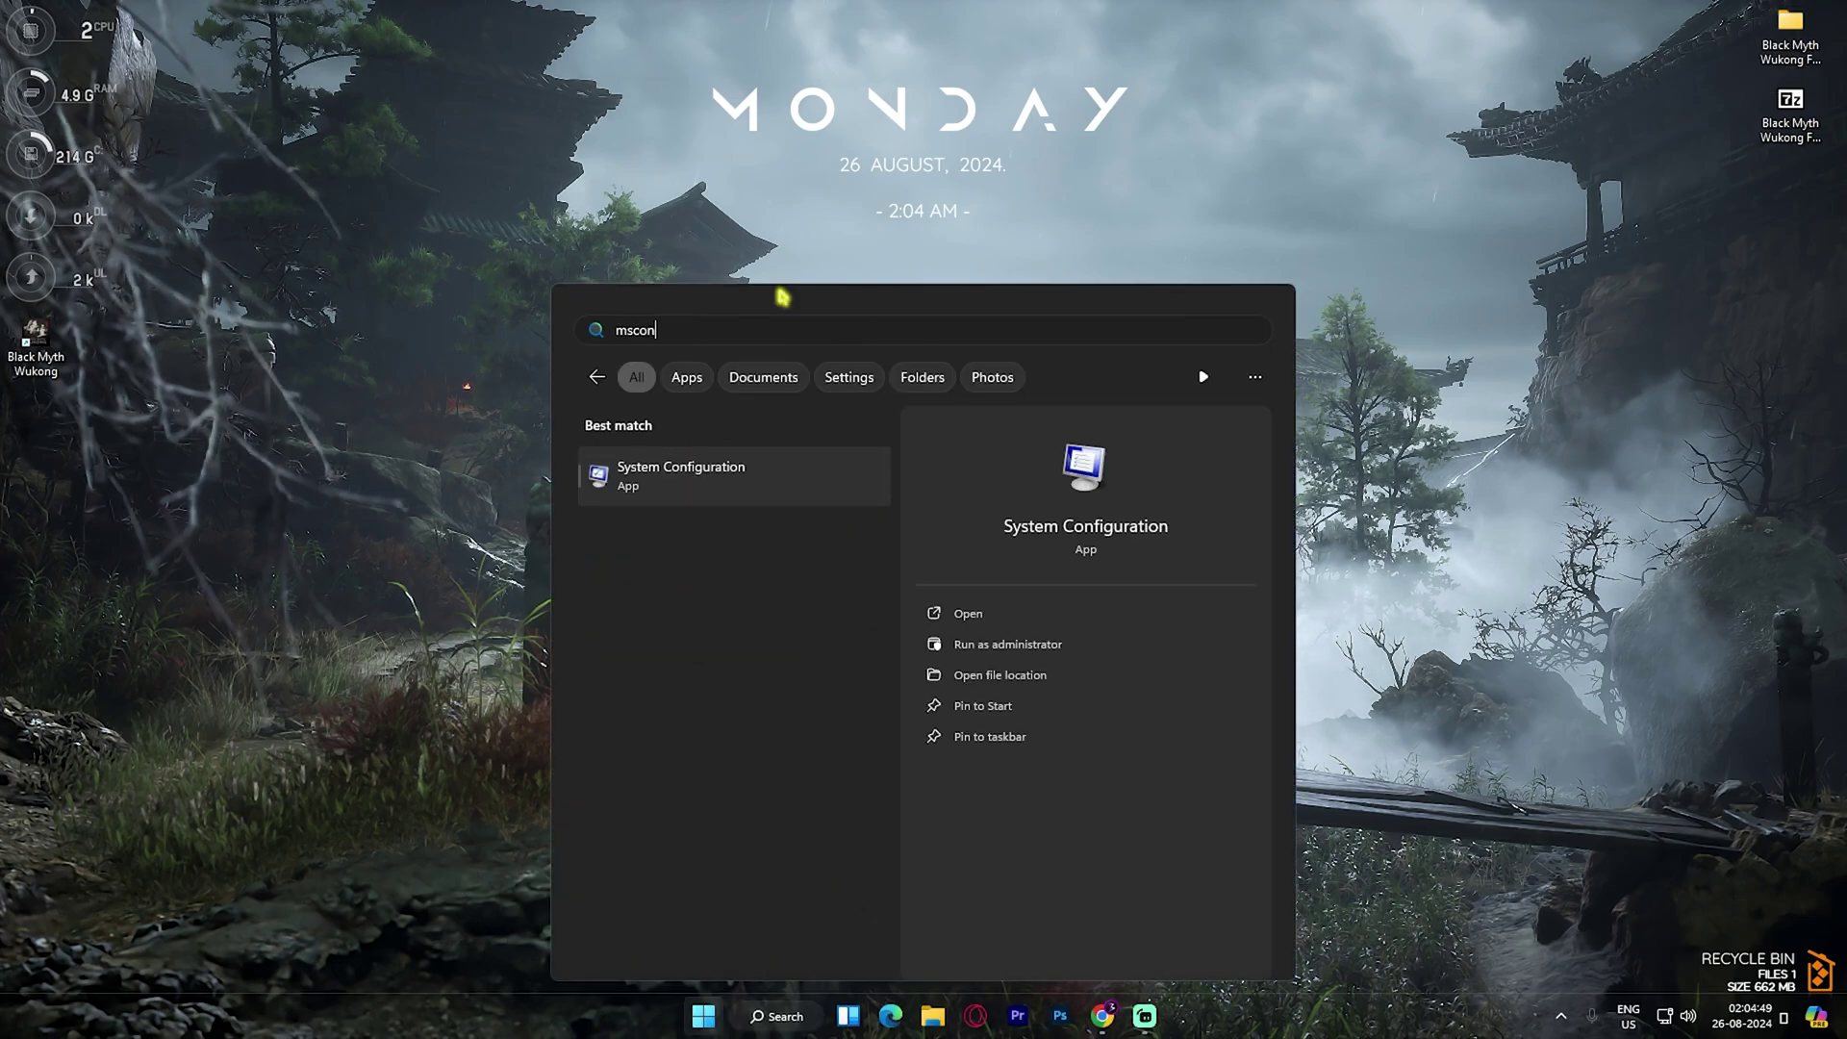
click(663, 486)
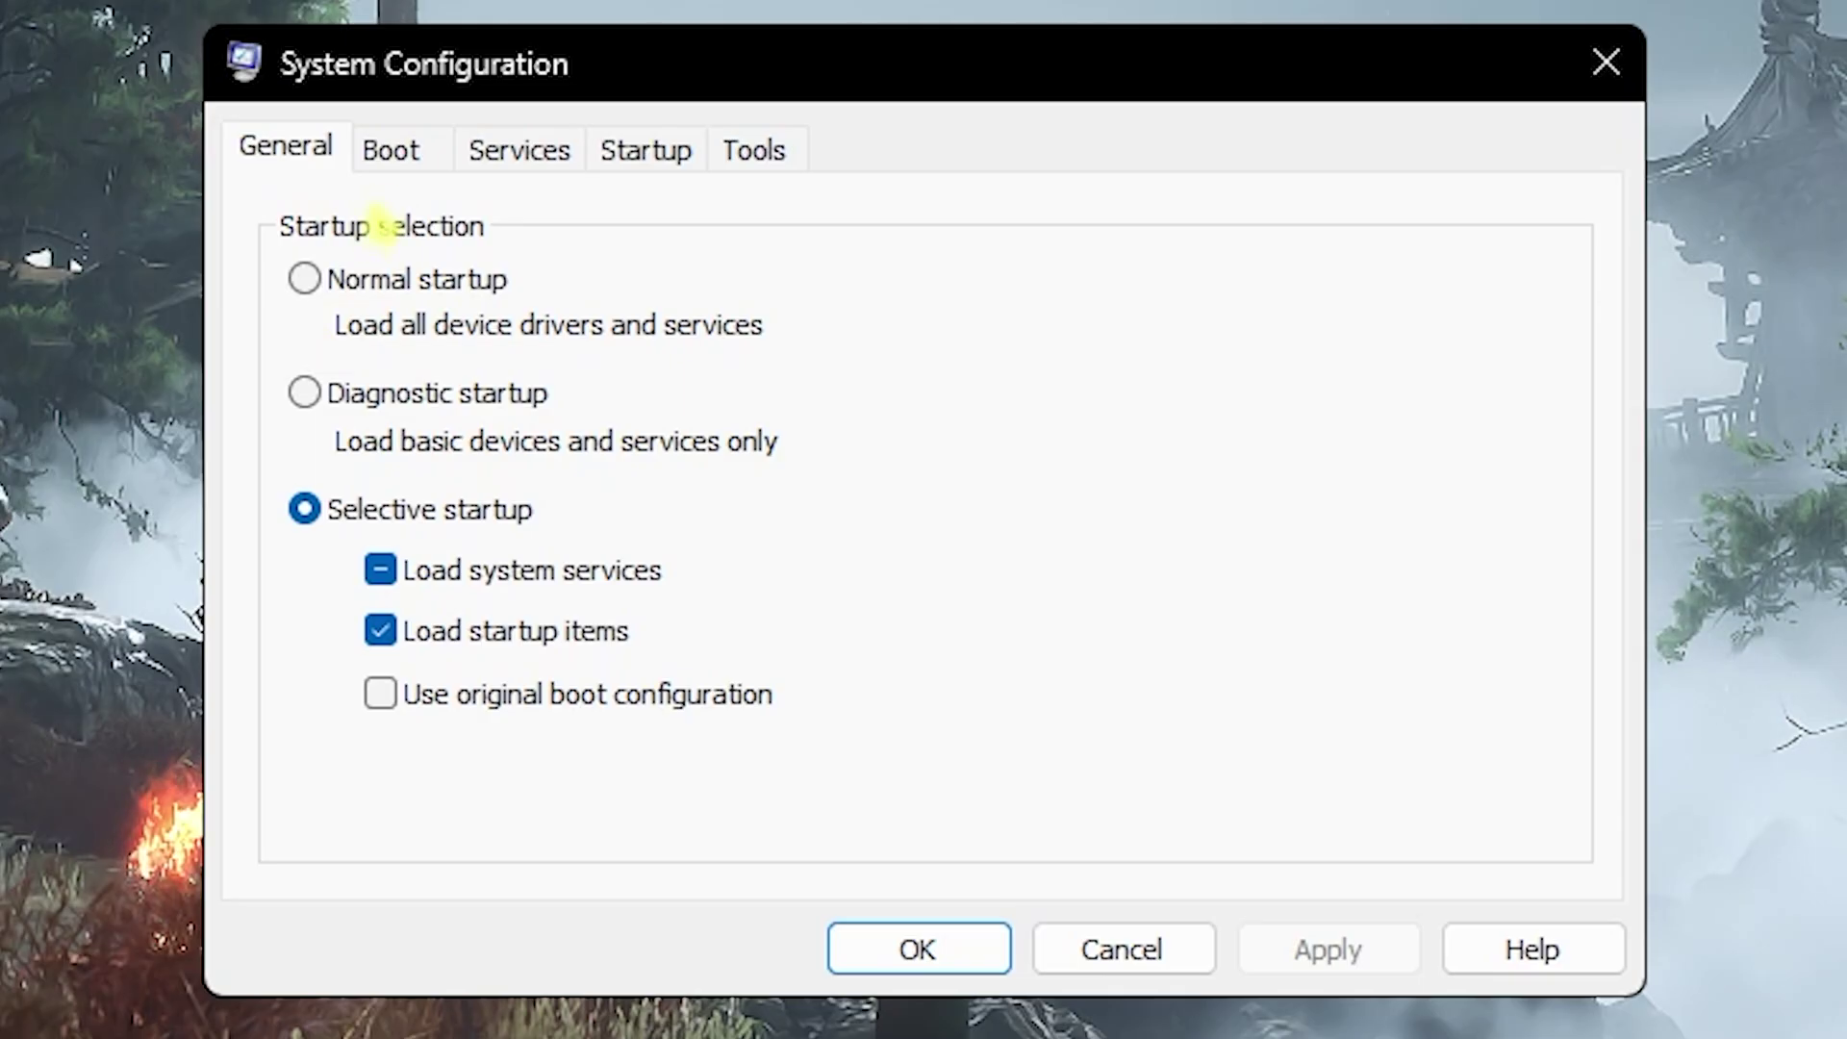
click(396, 148)
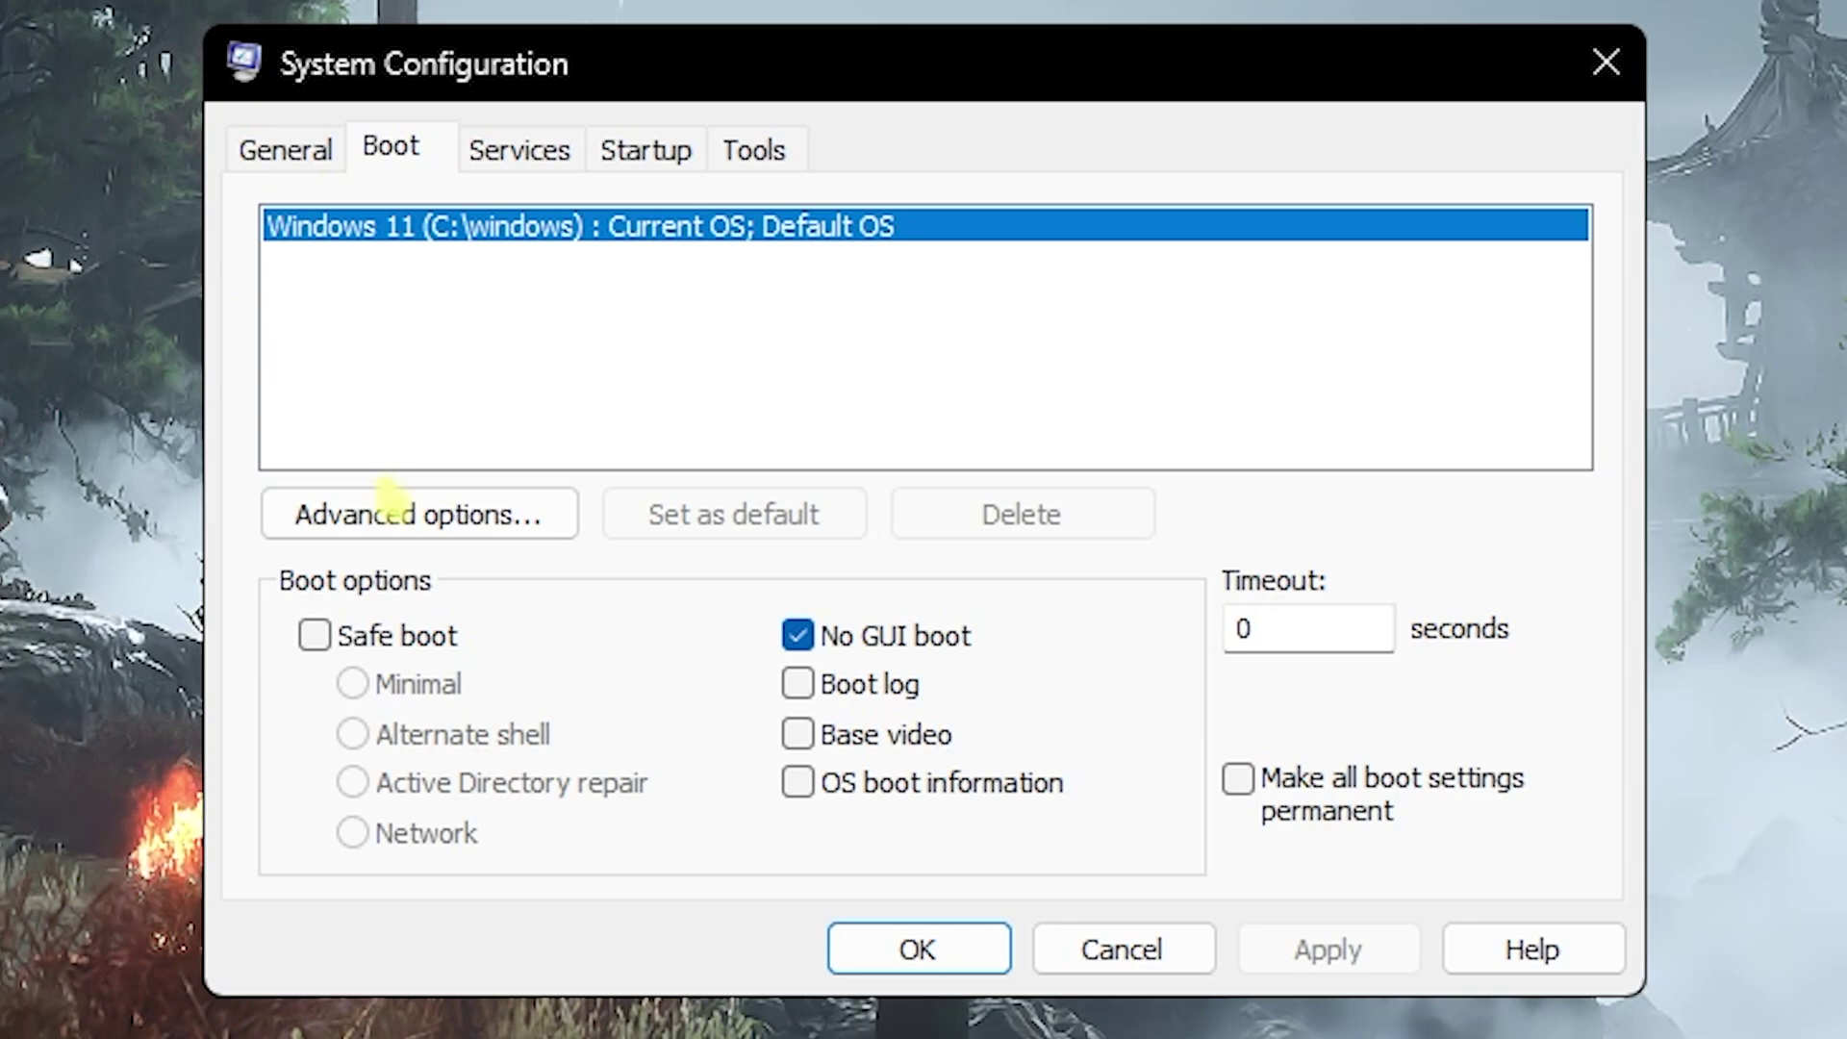
Set the number of boot processors to 24 in the advanced boot options, apply it, and exit without restarting
click(390, 501)
click(608, 223)
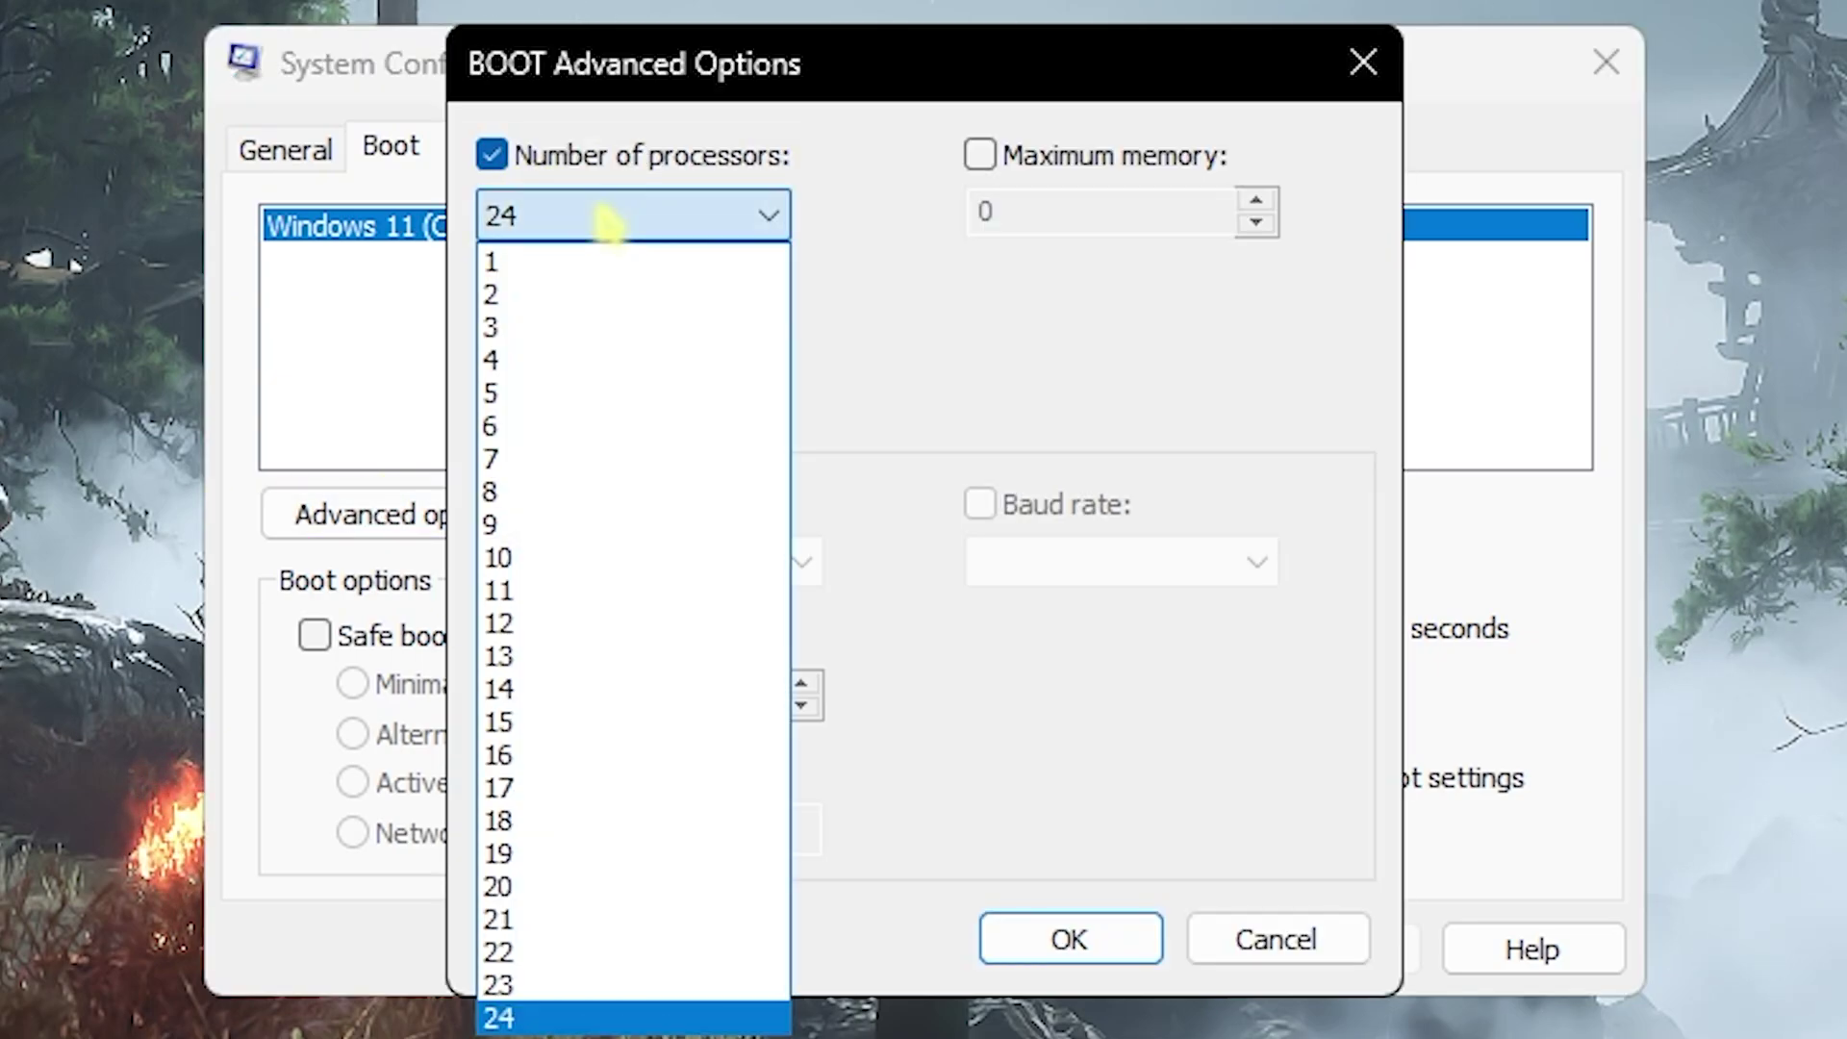
click(539, 1017)
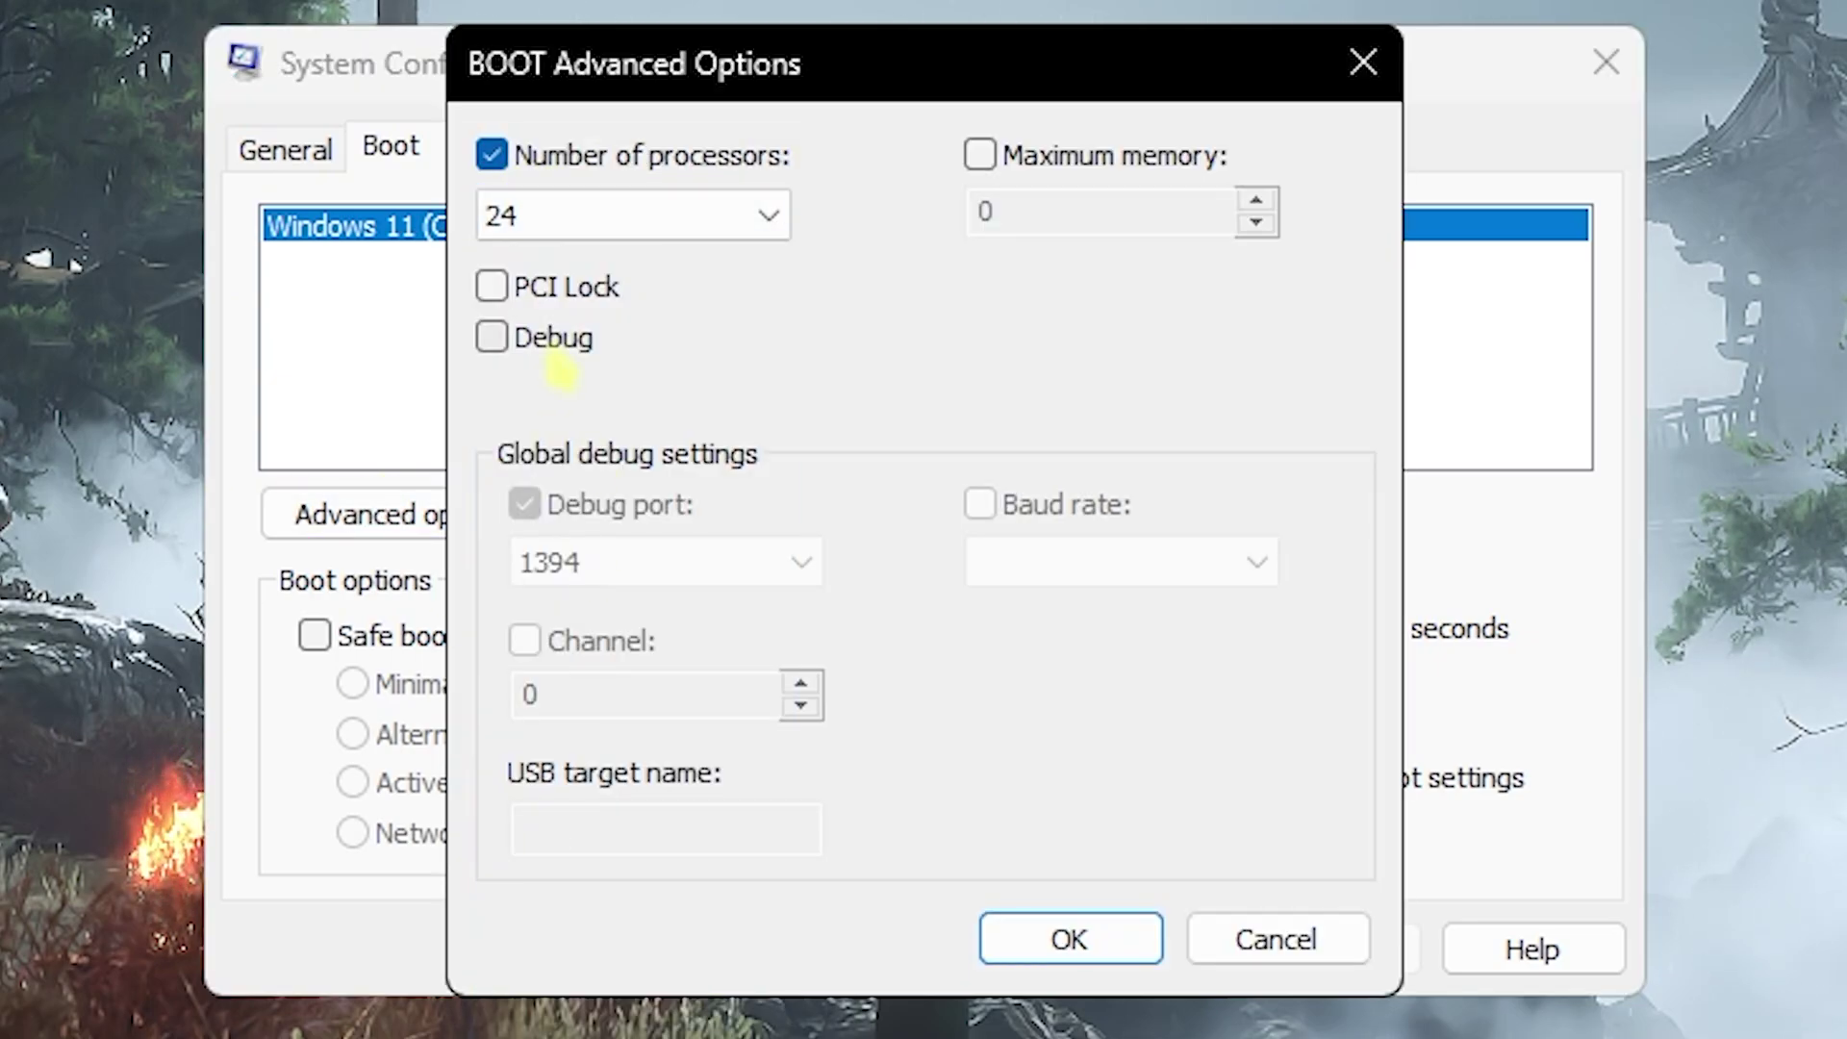
click(990, 957)
click(1327, 952)
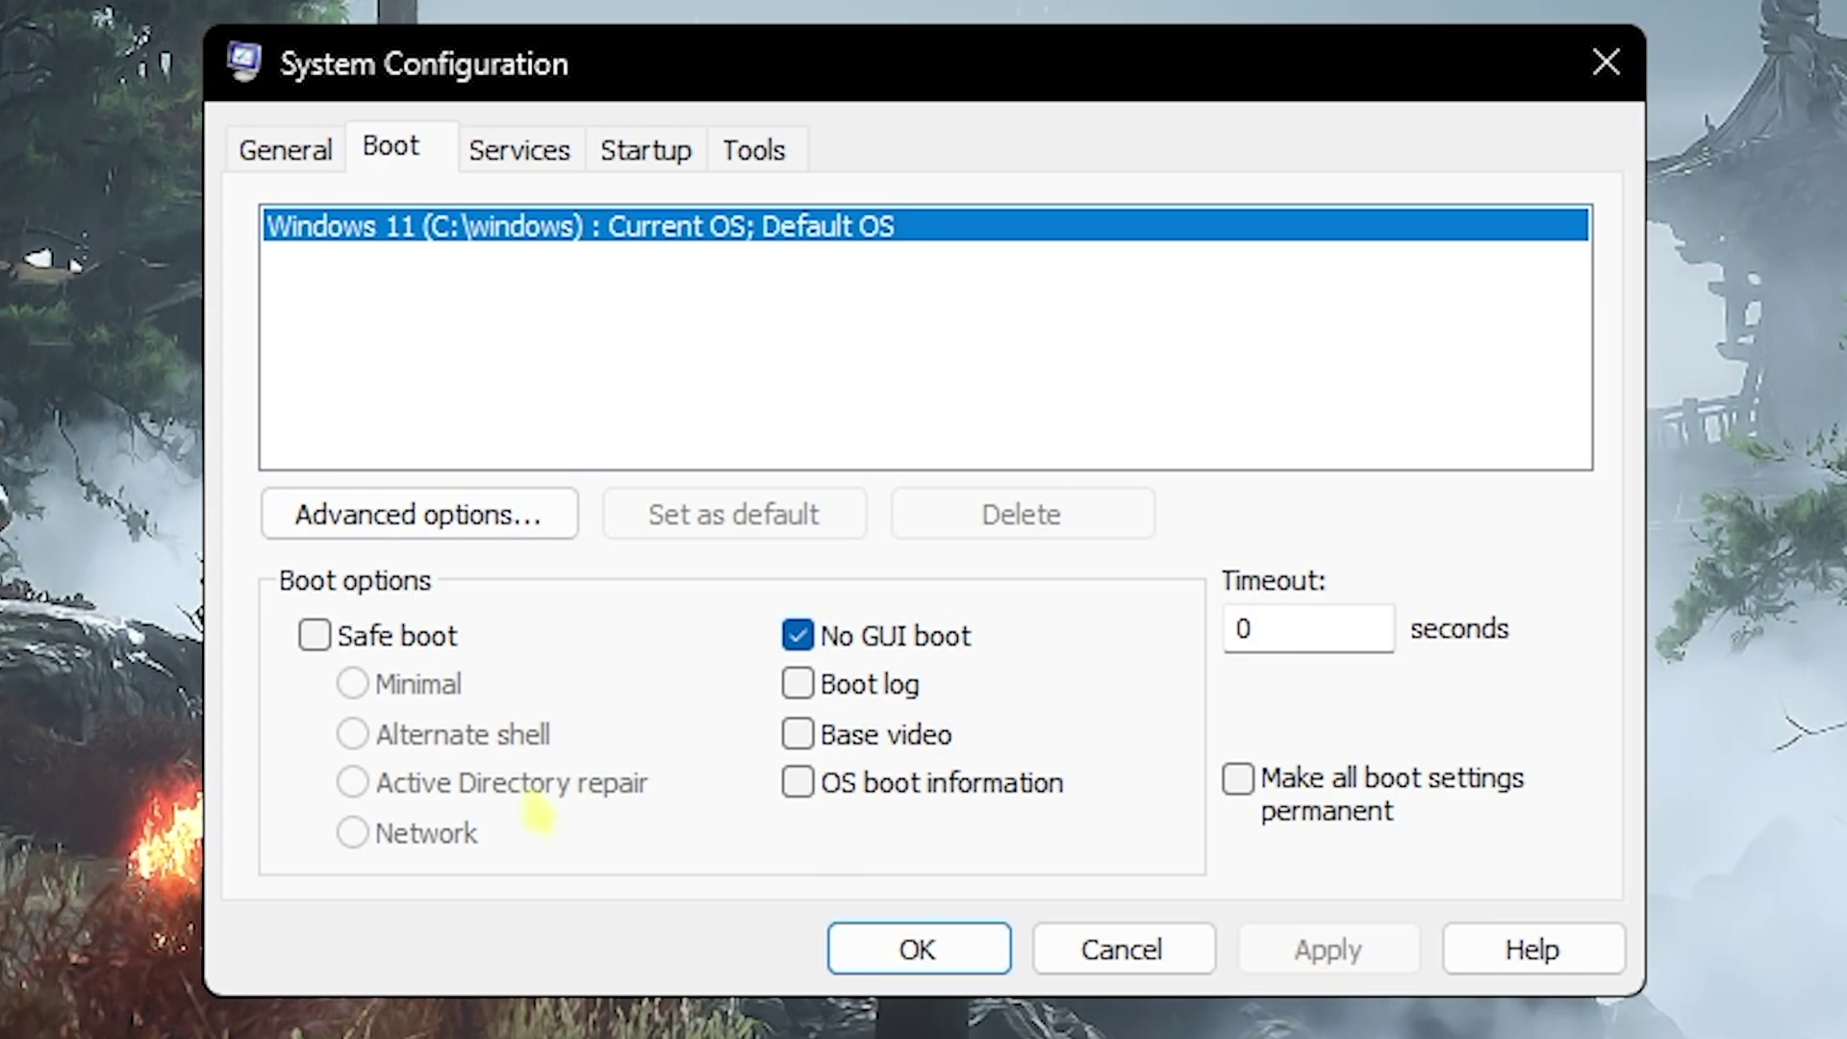
click(918, 952)
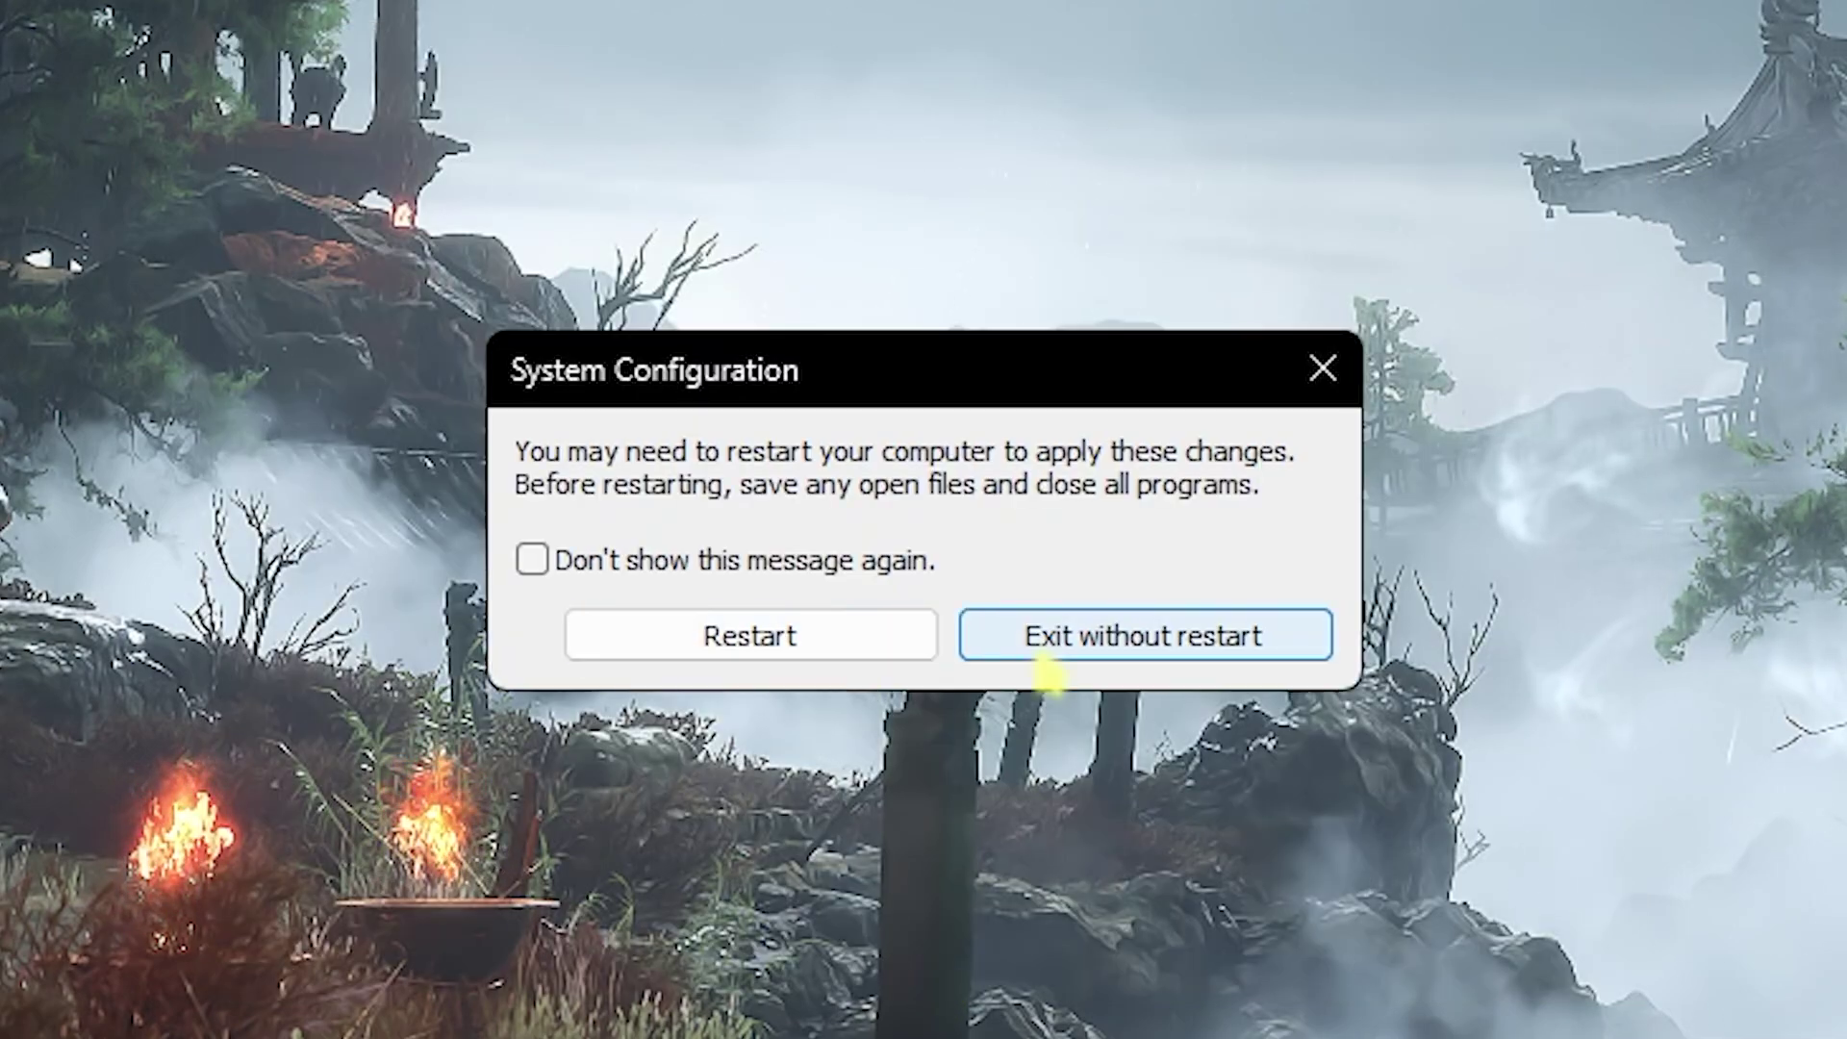
click(1101, 647)
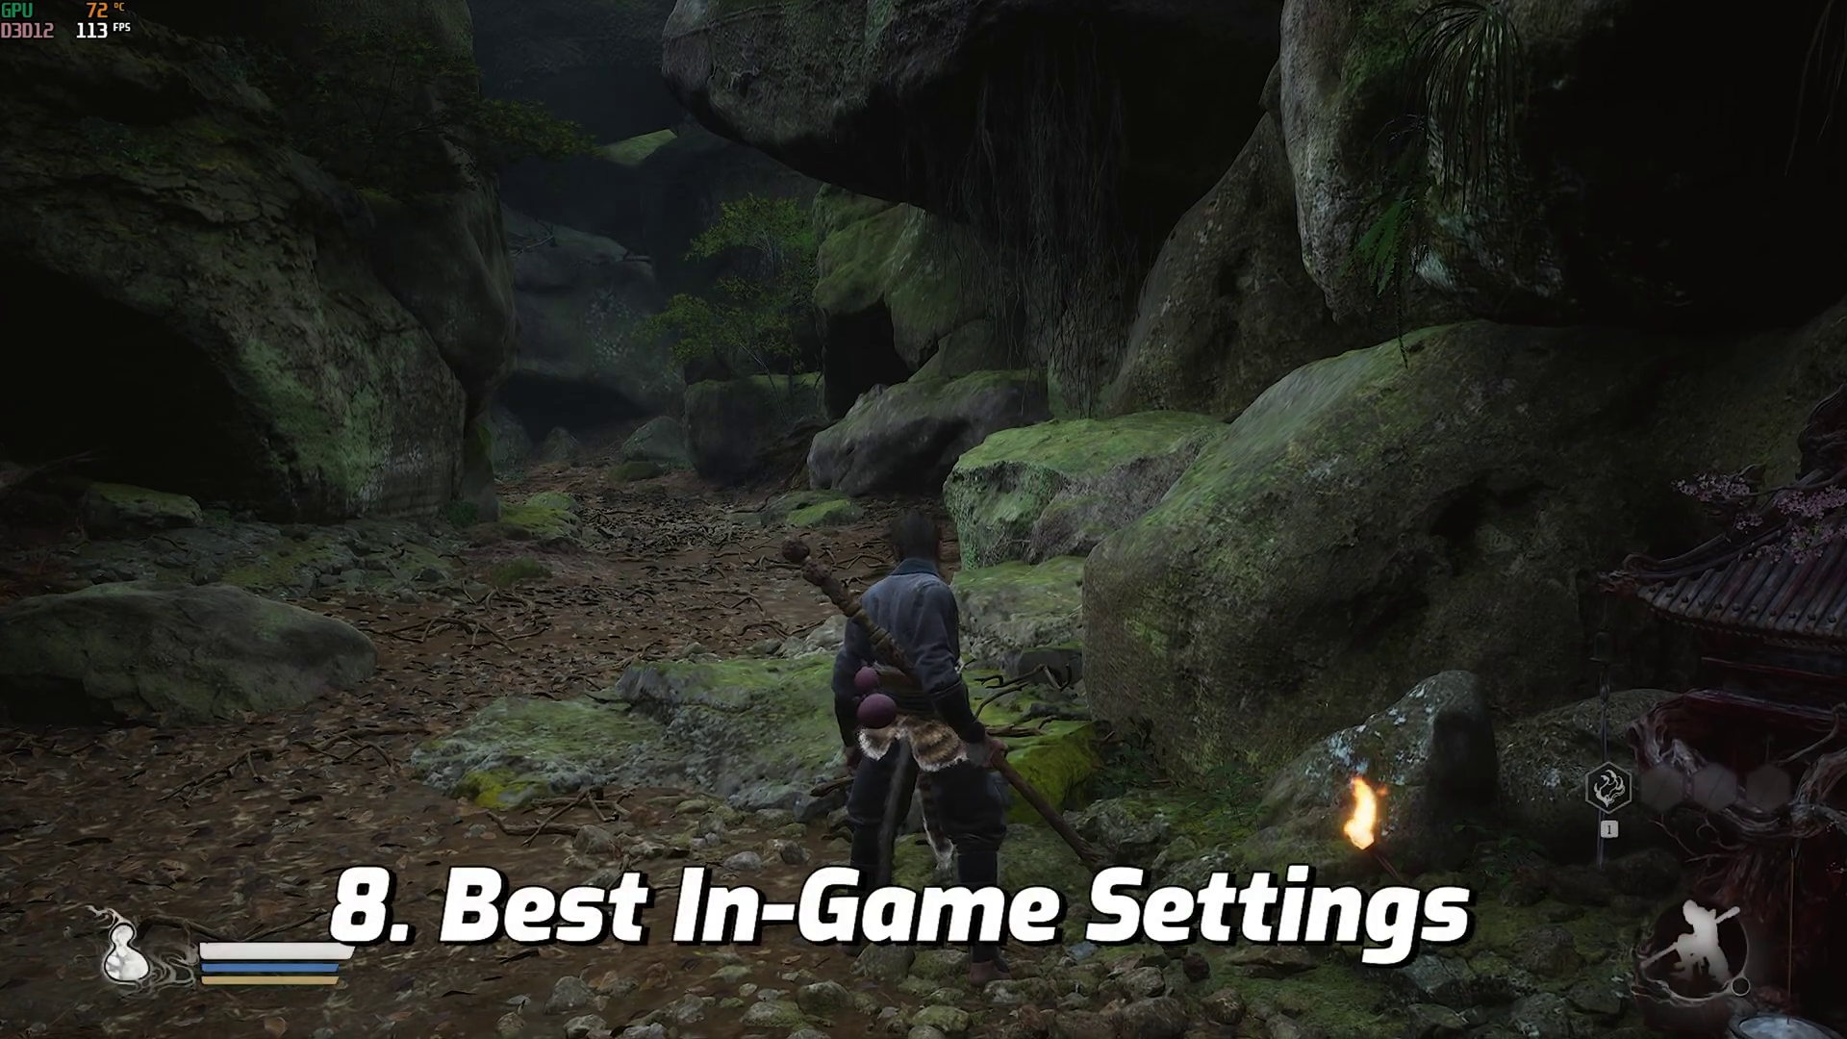
Open the Black Myth Wukong game menu and go to the Display page of its settings
key(Escape)
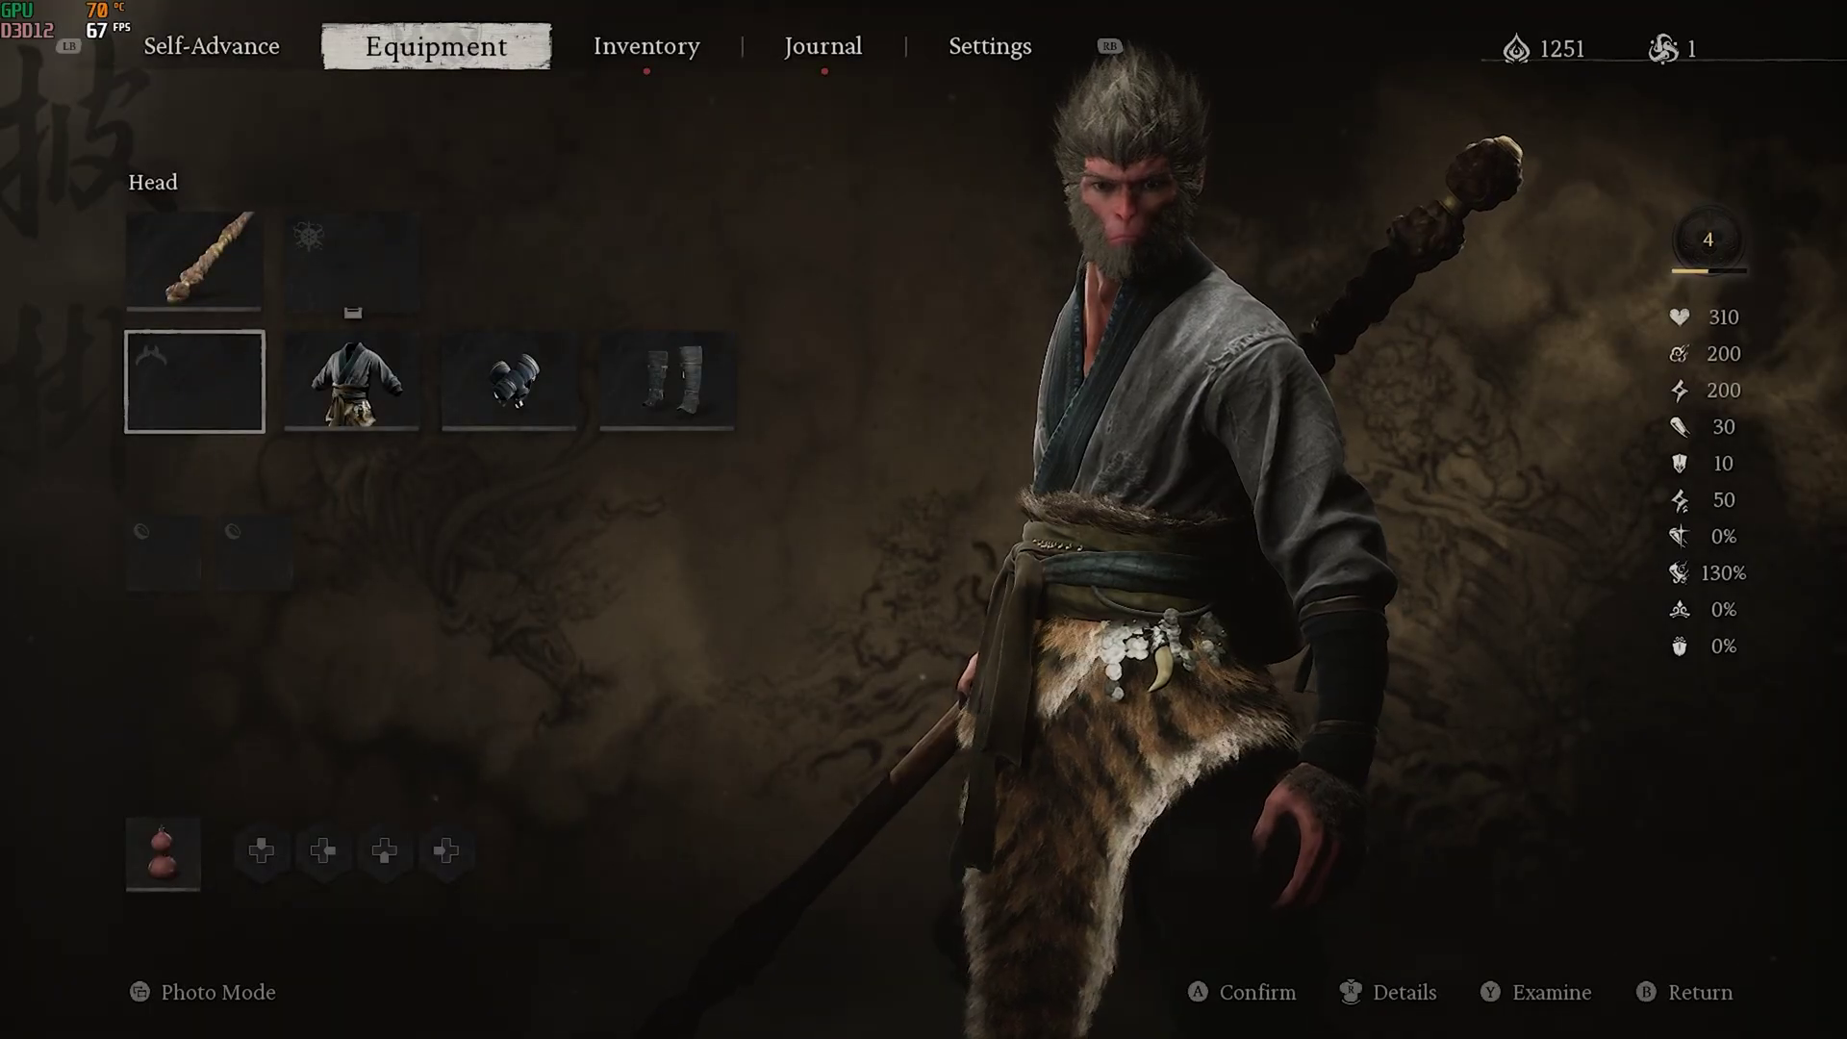
key(e)
key(e)
key(e)
key(Down)
key(Down)
key(Down)
key(Down)
key(Down)
key(Return)
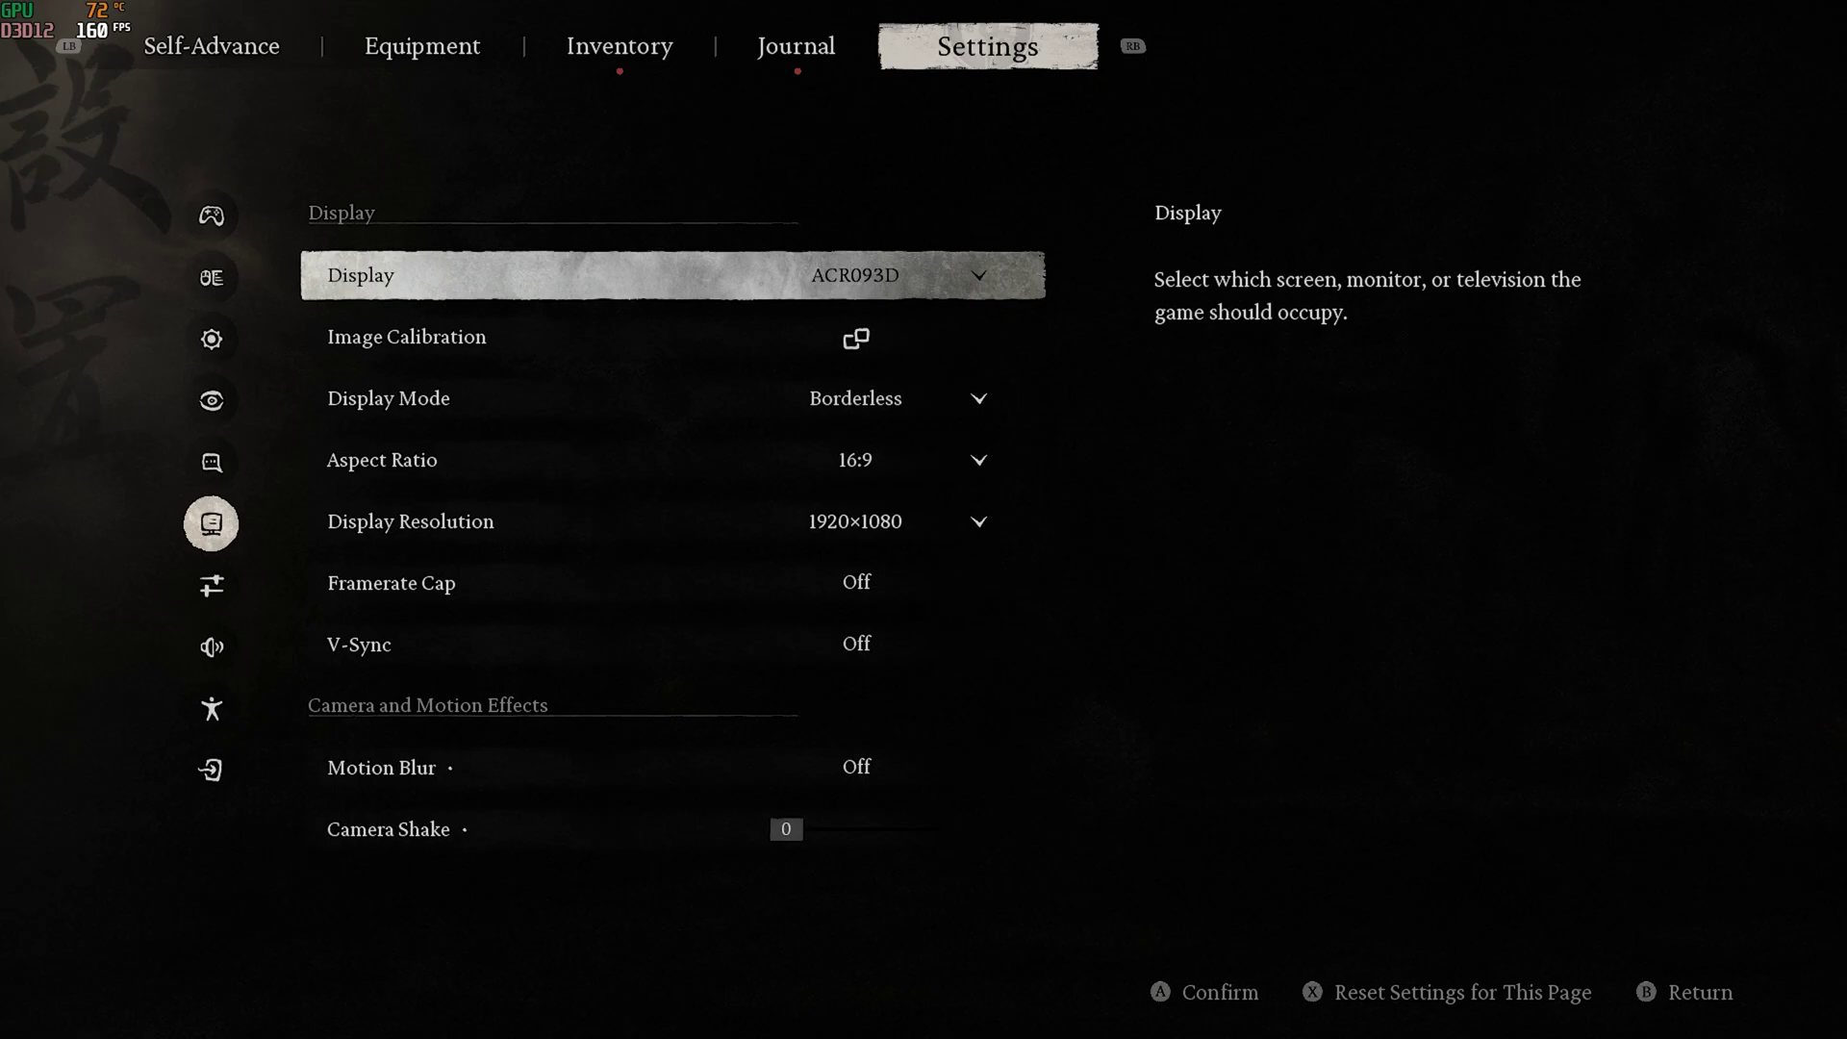
Check the available display modes and select Borderless
key(Down)
key(Down)
key(Return)
key(Down)
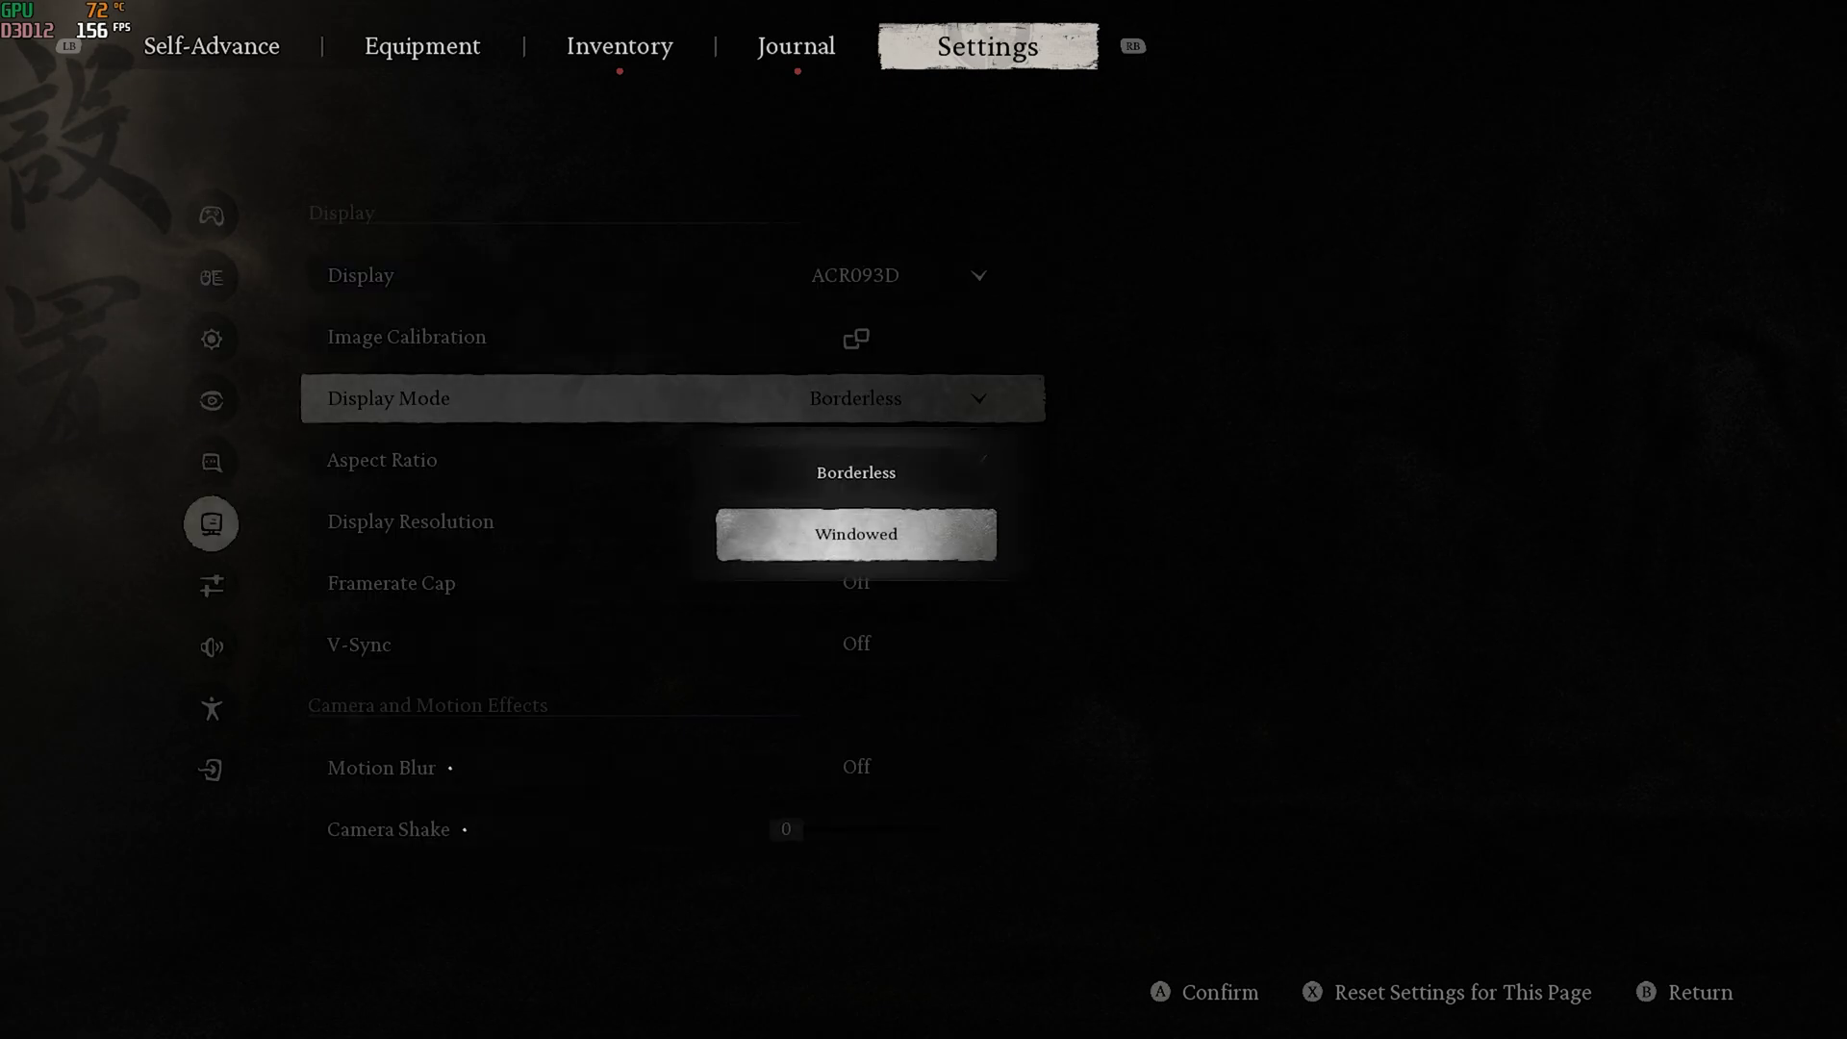
key(Up)
key(Return)
Review the aspect ratio, display resolution, framerate cap, V-Sync, motion blur and camera shake settings
click(574, 460)
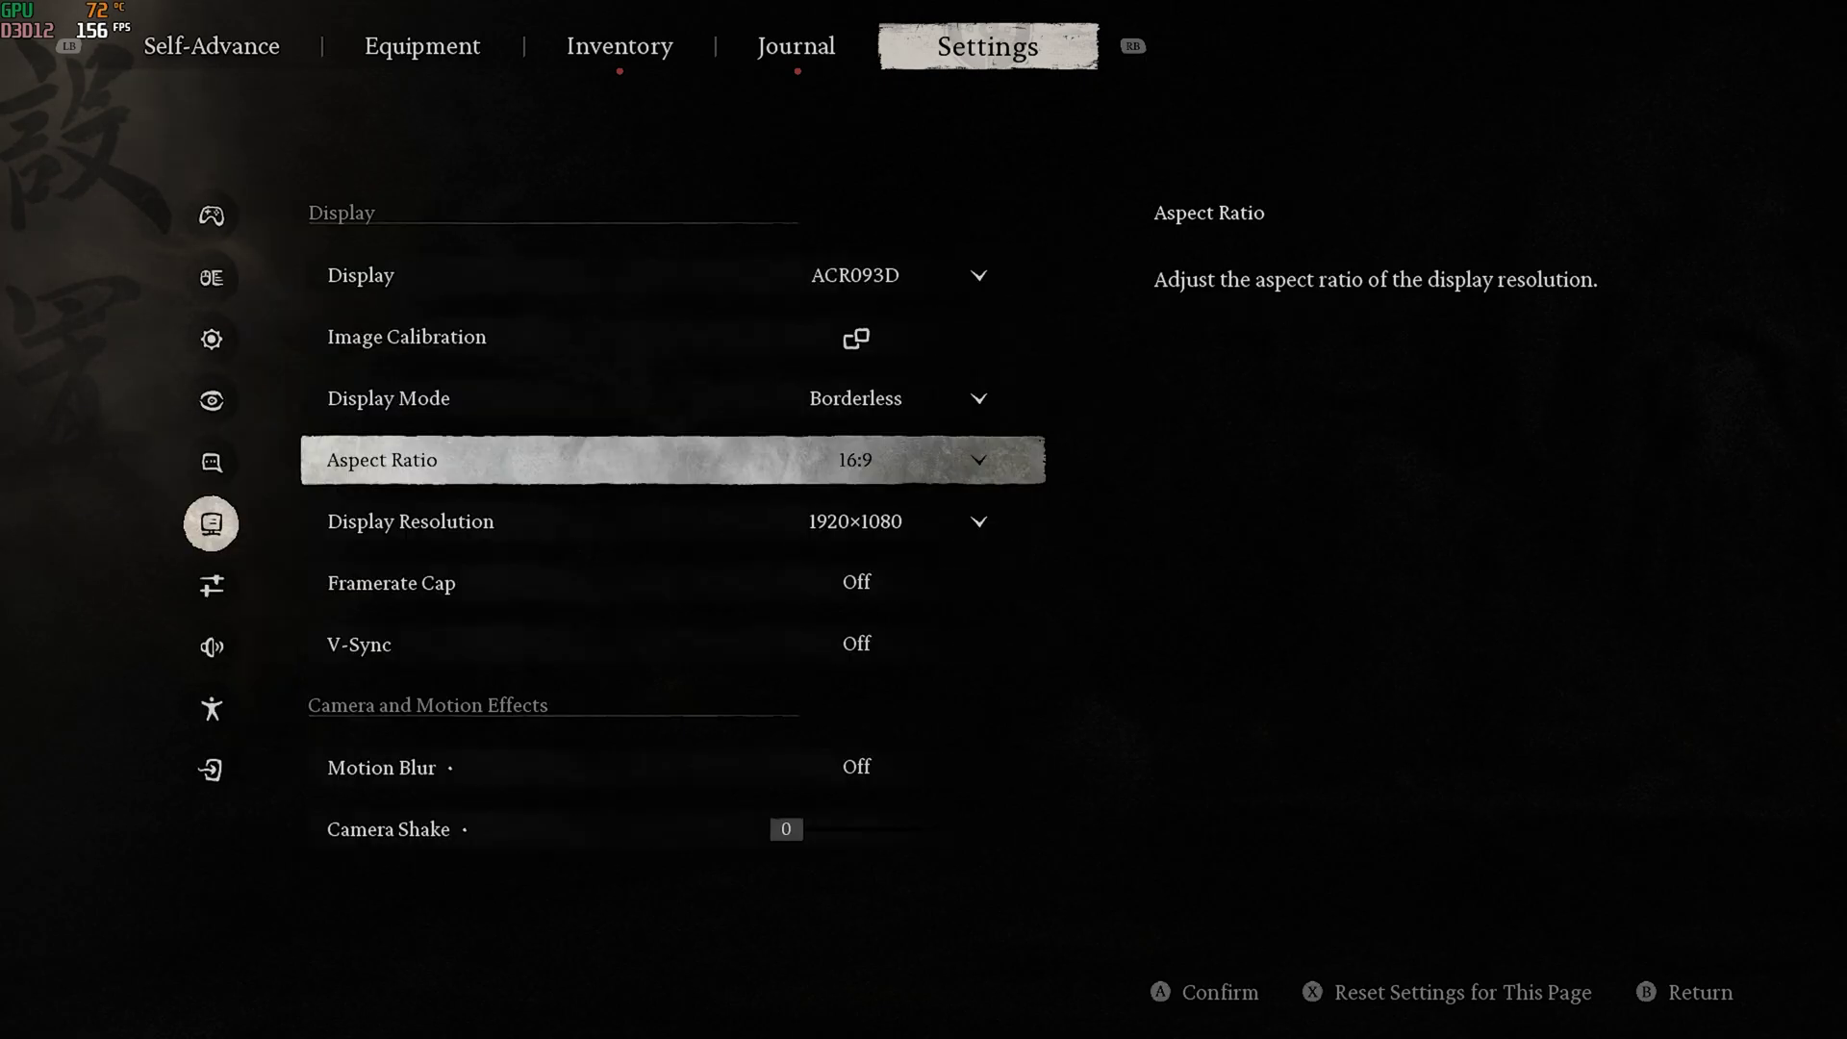
key(Down)
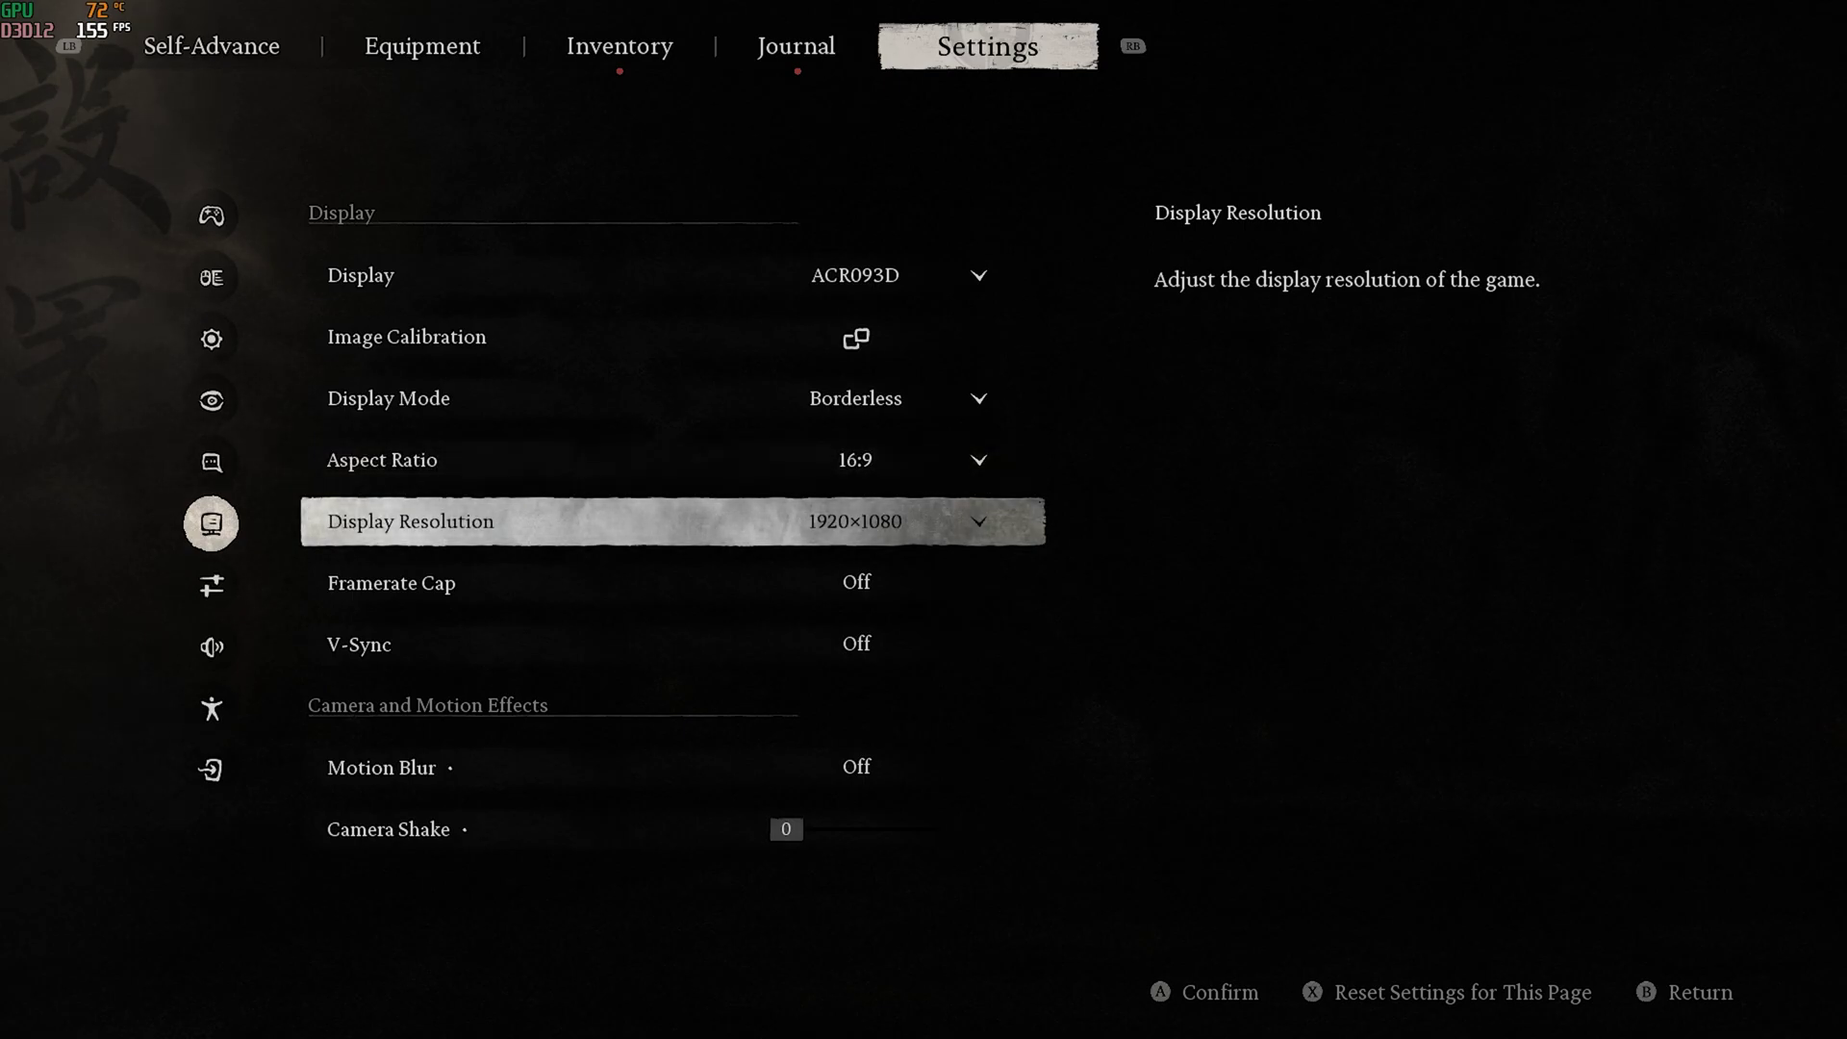
key(Down)
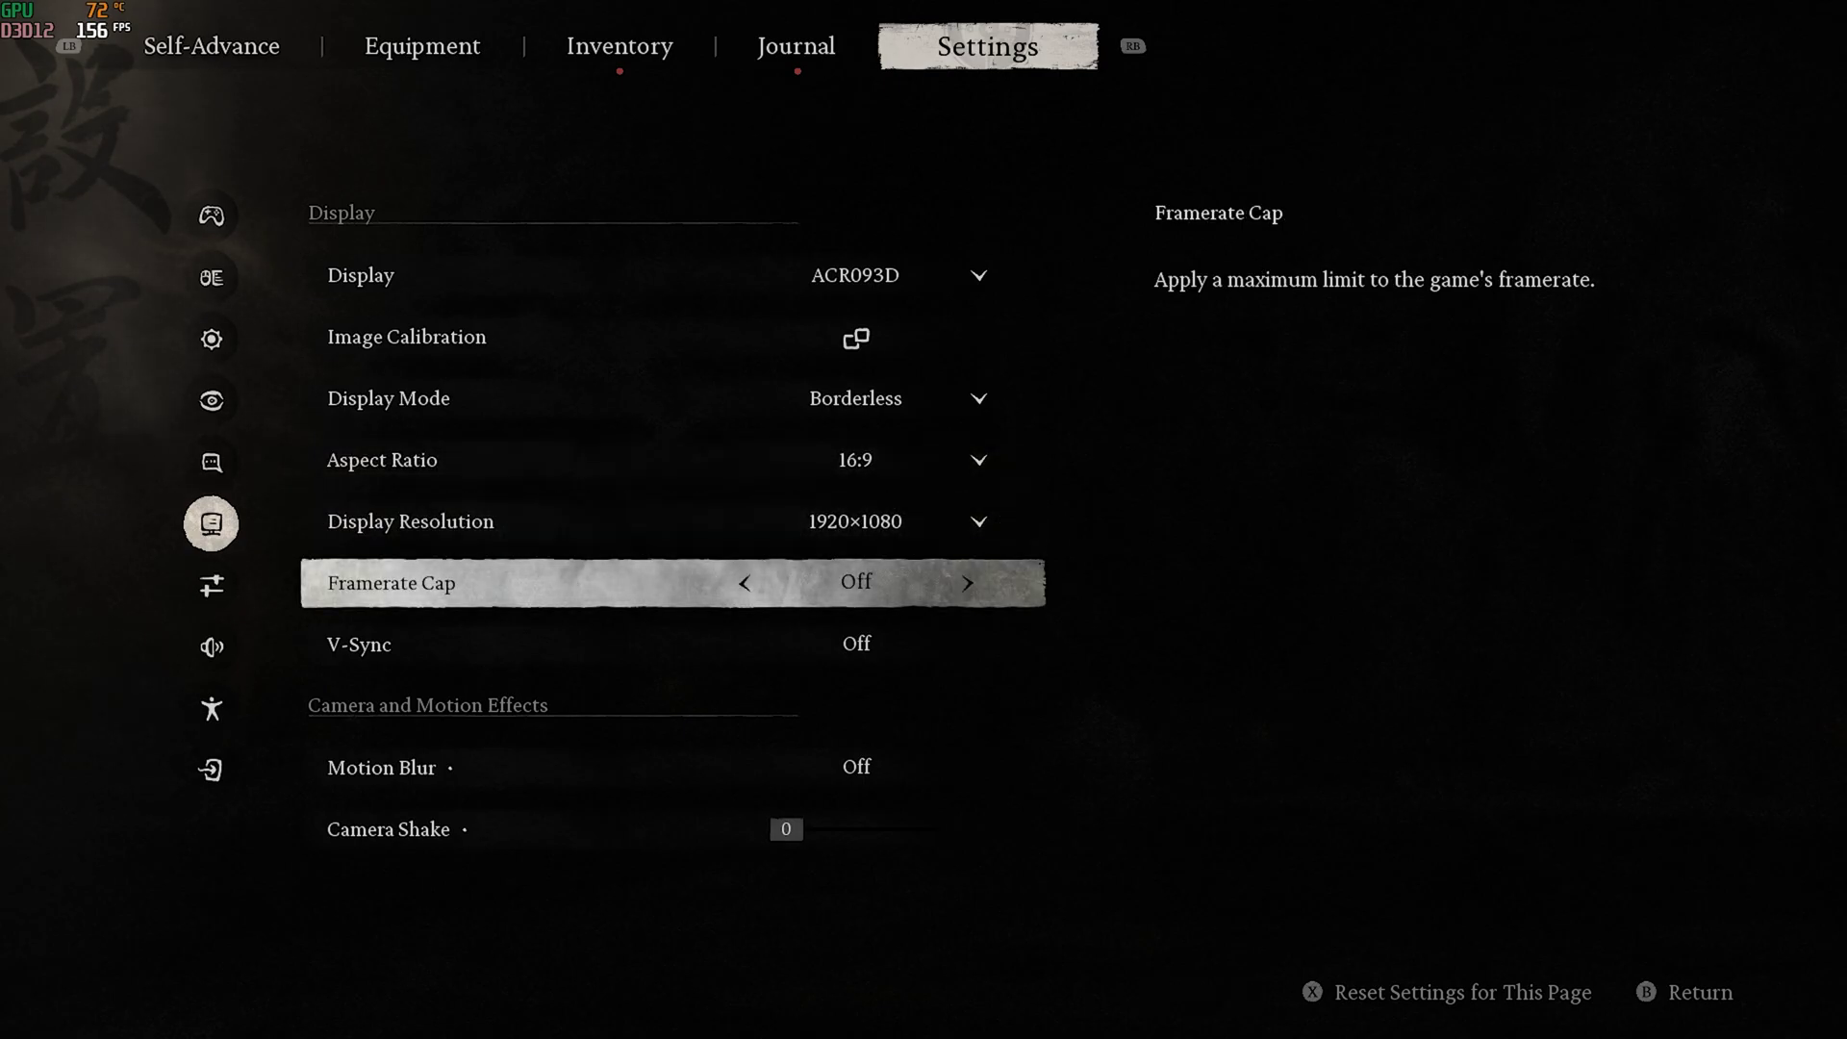
key(Down)
key(Down)
key(Down)
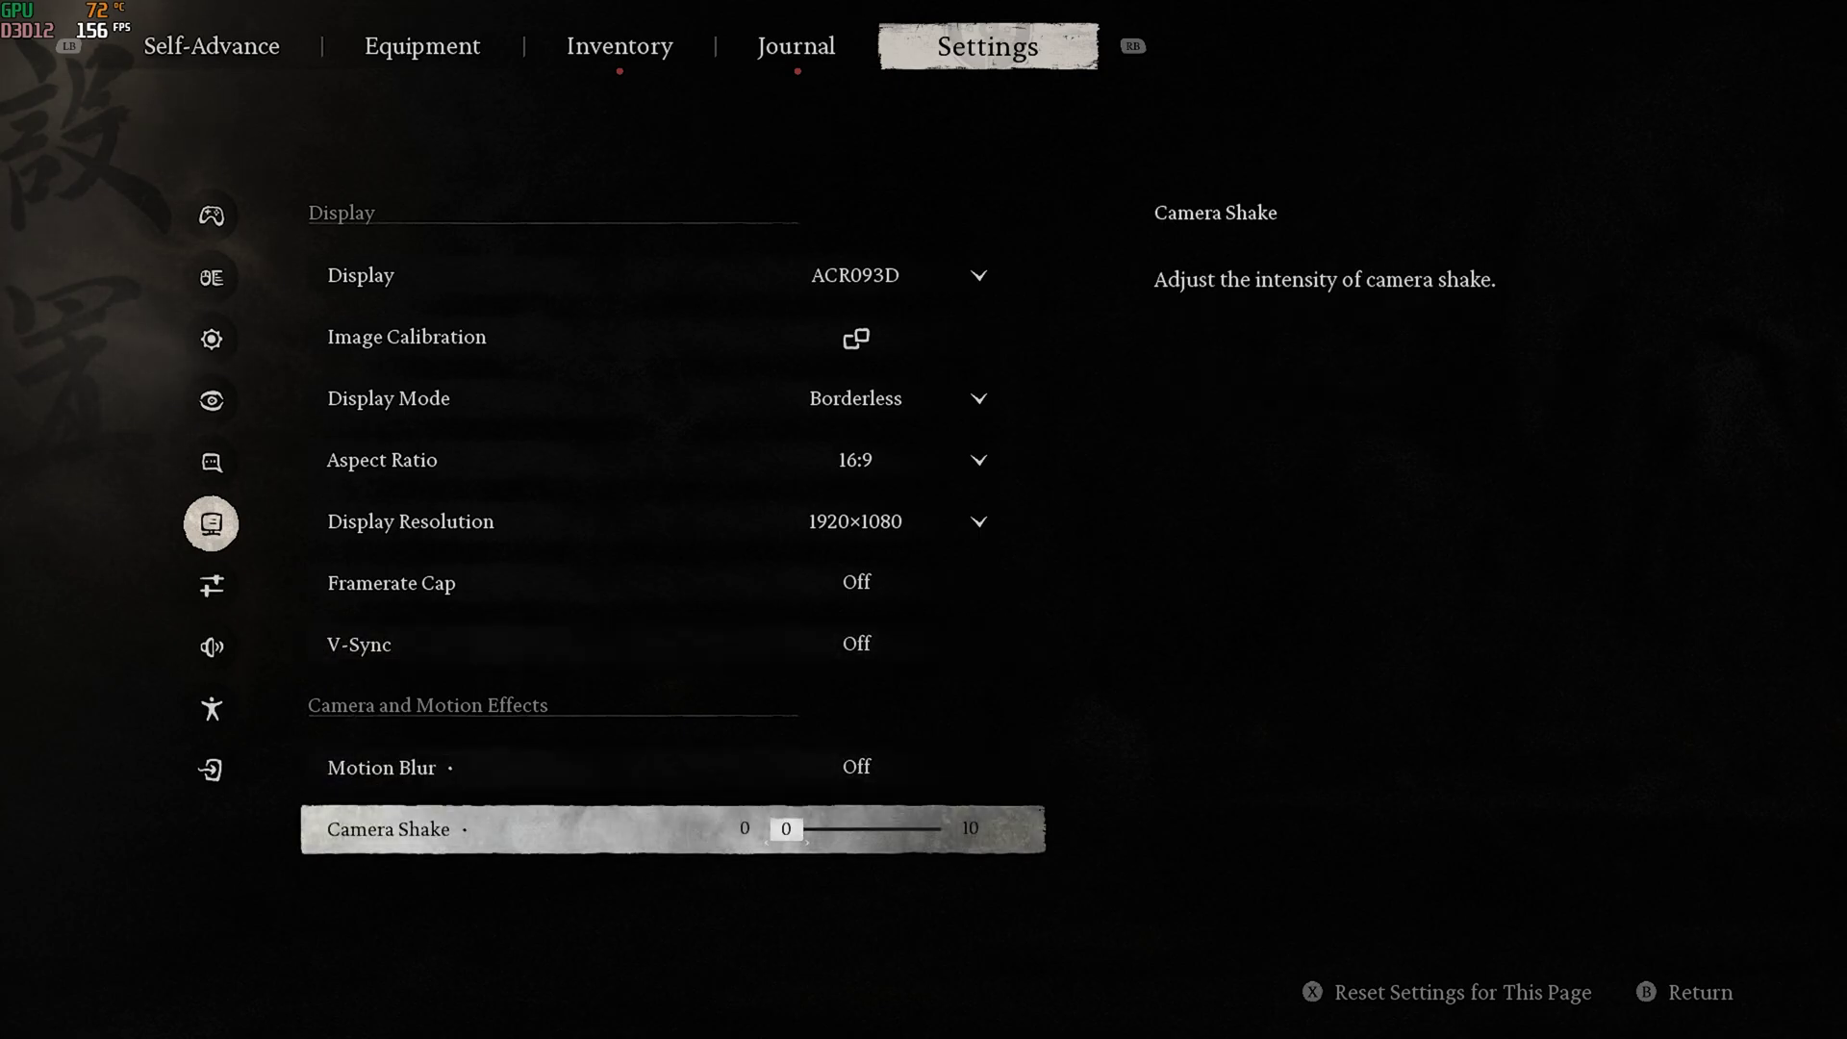
Go to the Graphics page of the settings and review the super resolution, its sampling method and frame generation
key(Left)
key(Down)
key(Right)
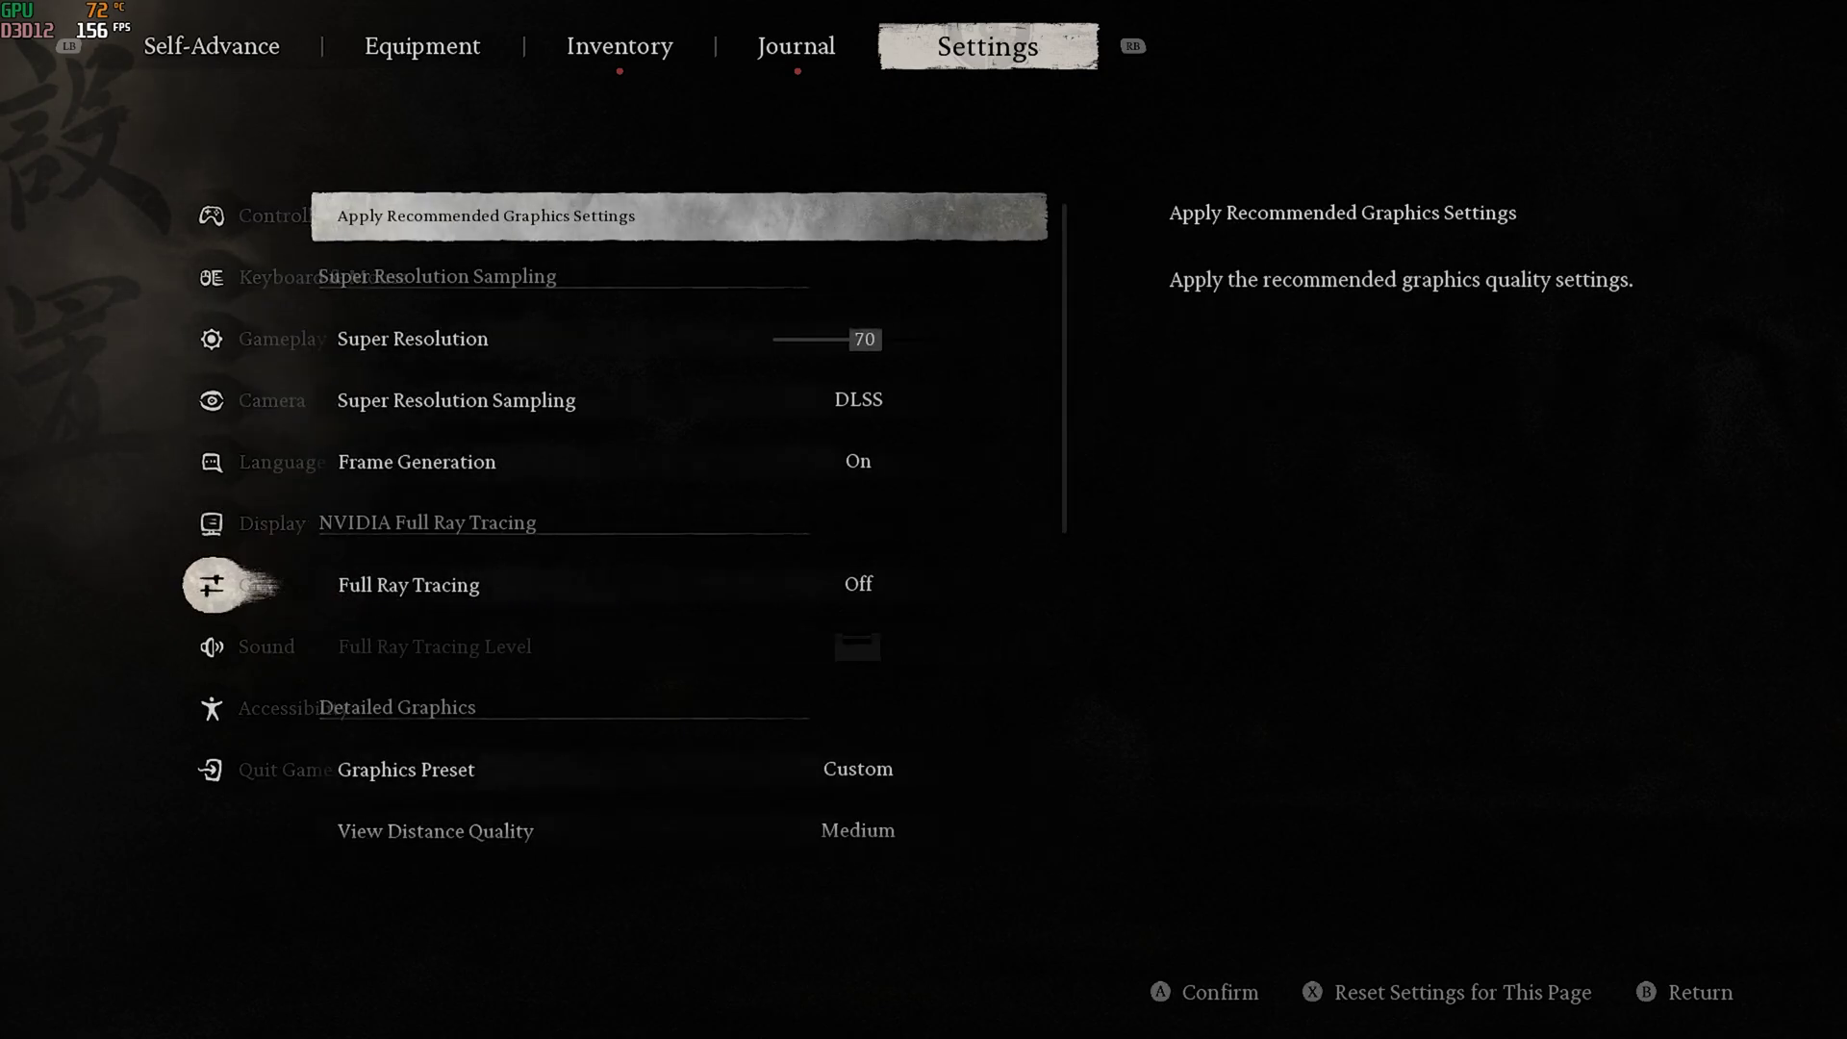
key(Down)
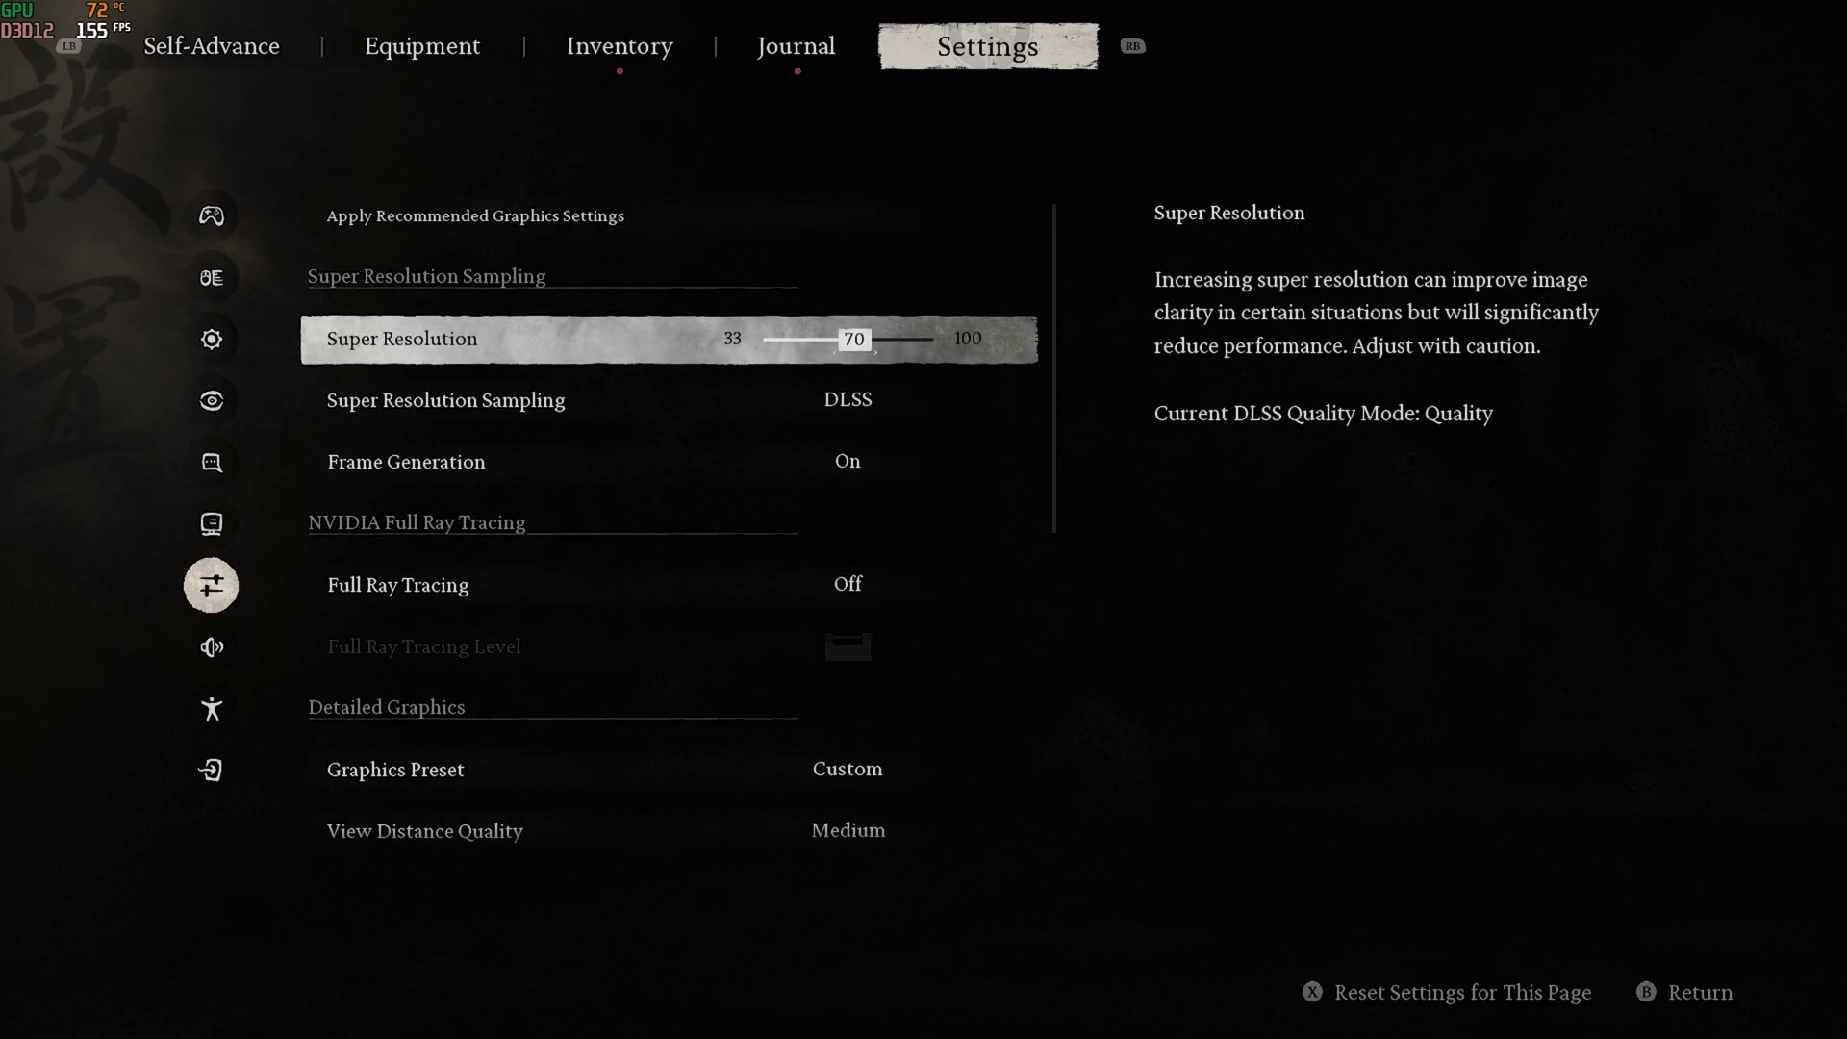
key(Down)
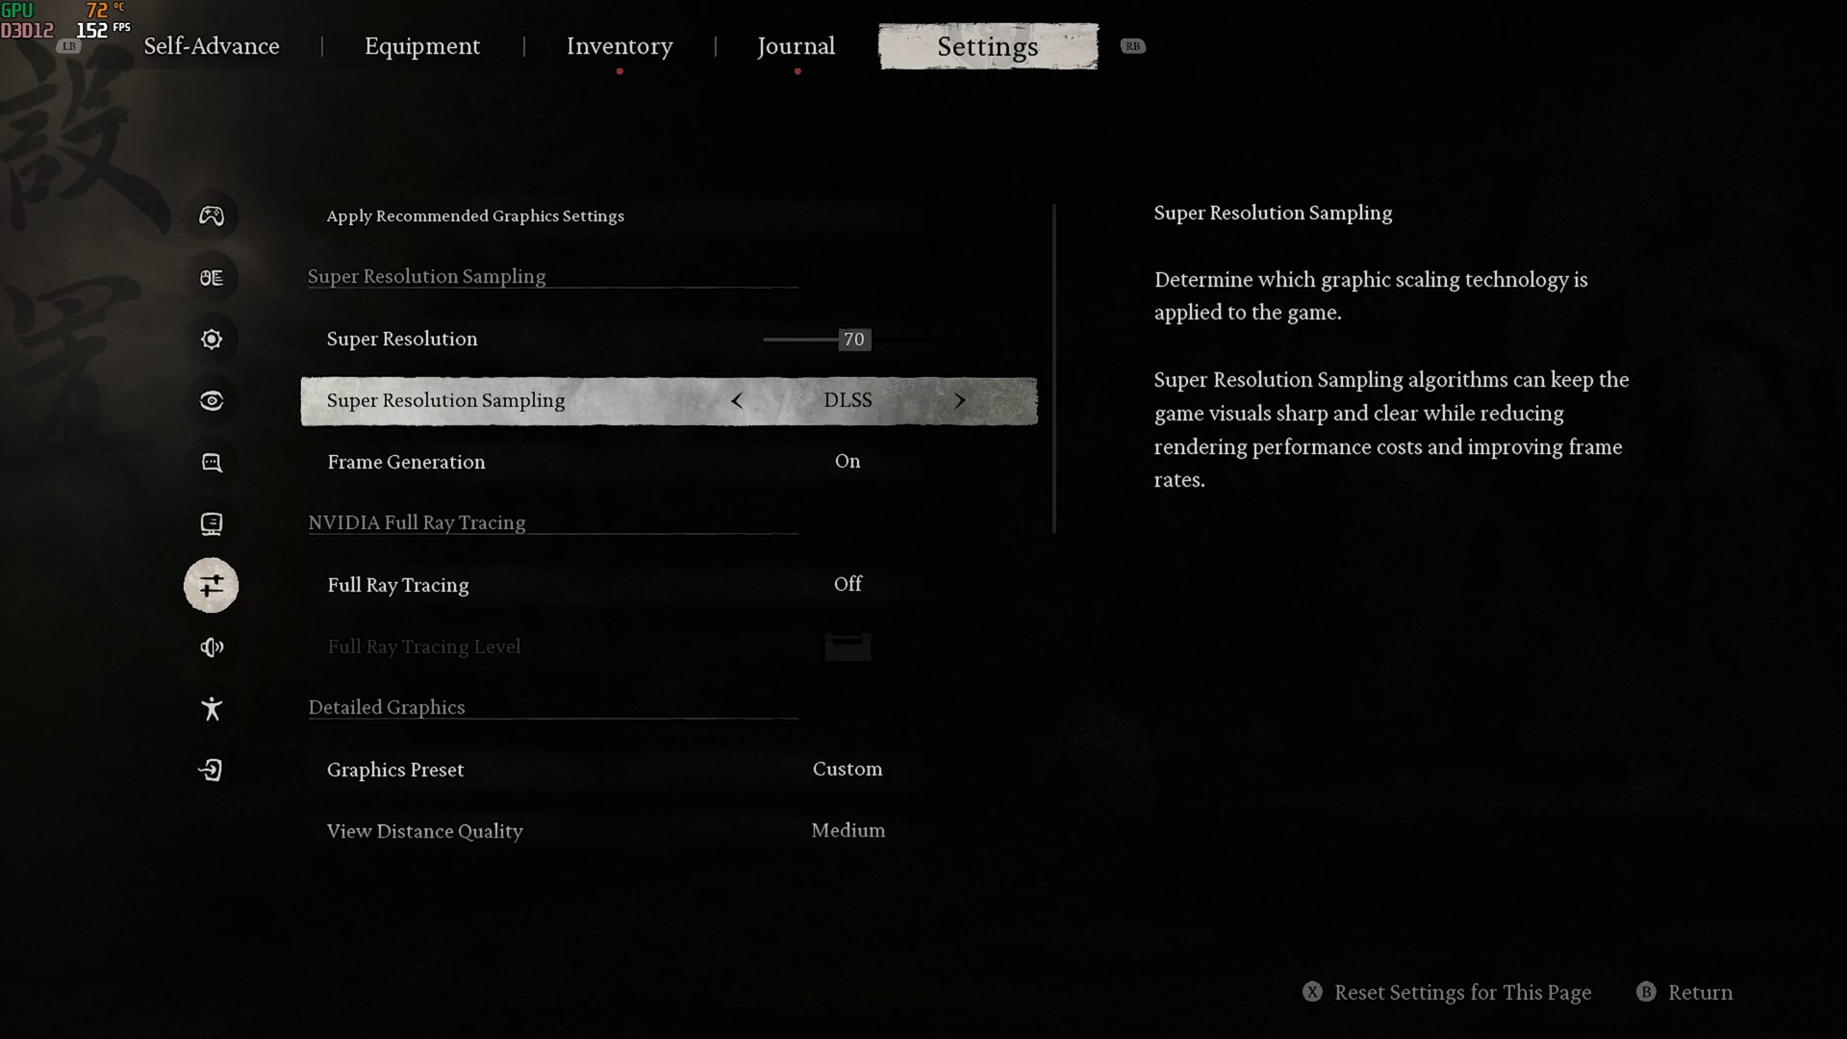
key(Down)
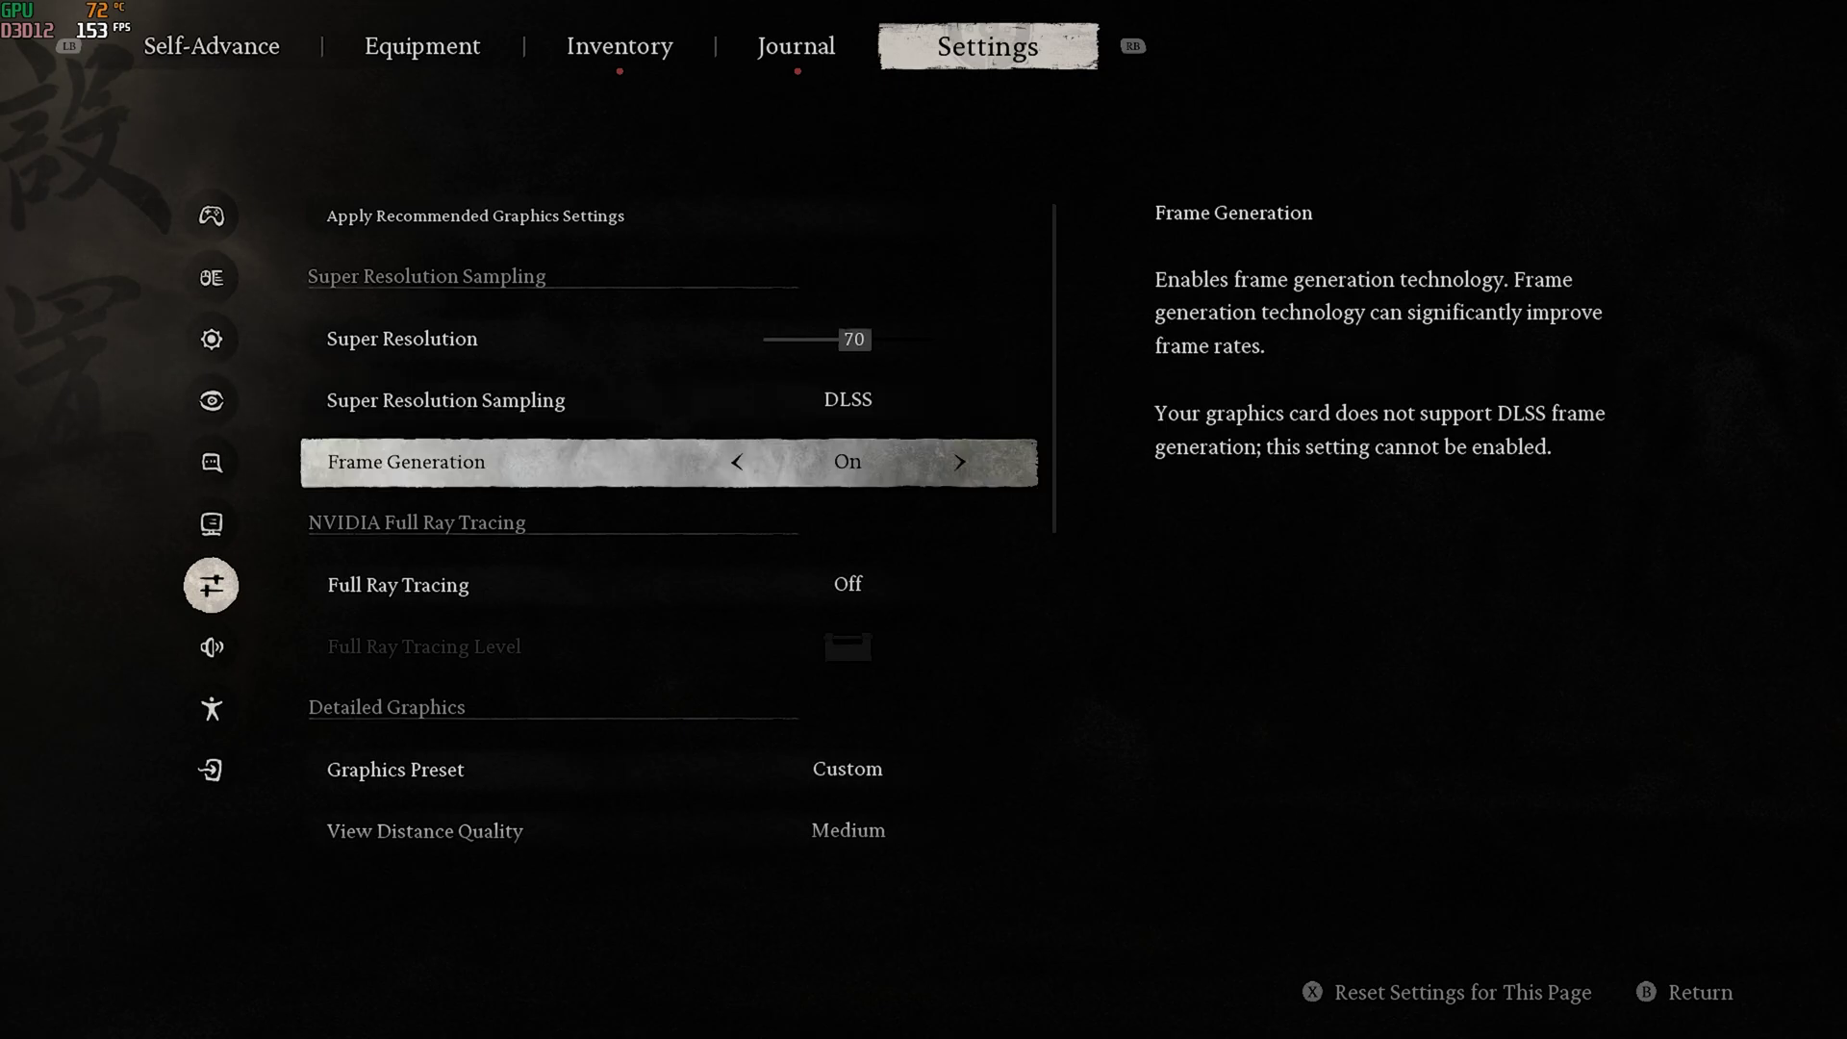
Review the ray tracing, graphics preset and detailed quality settings from view distance through visual effects
key(Down)
key(Down)
key(Down)
key(Down)
key(Down)
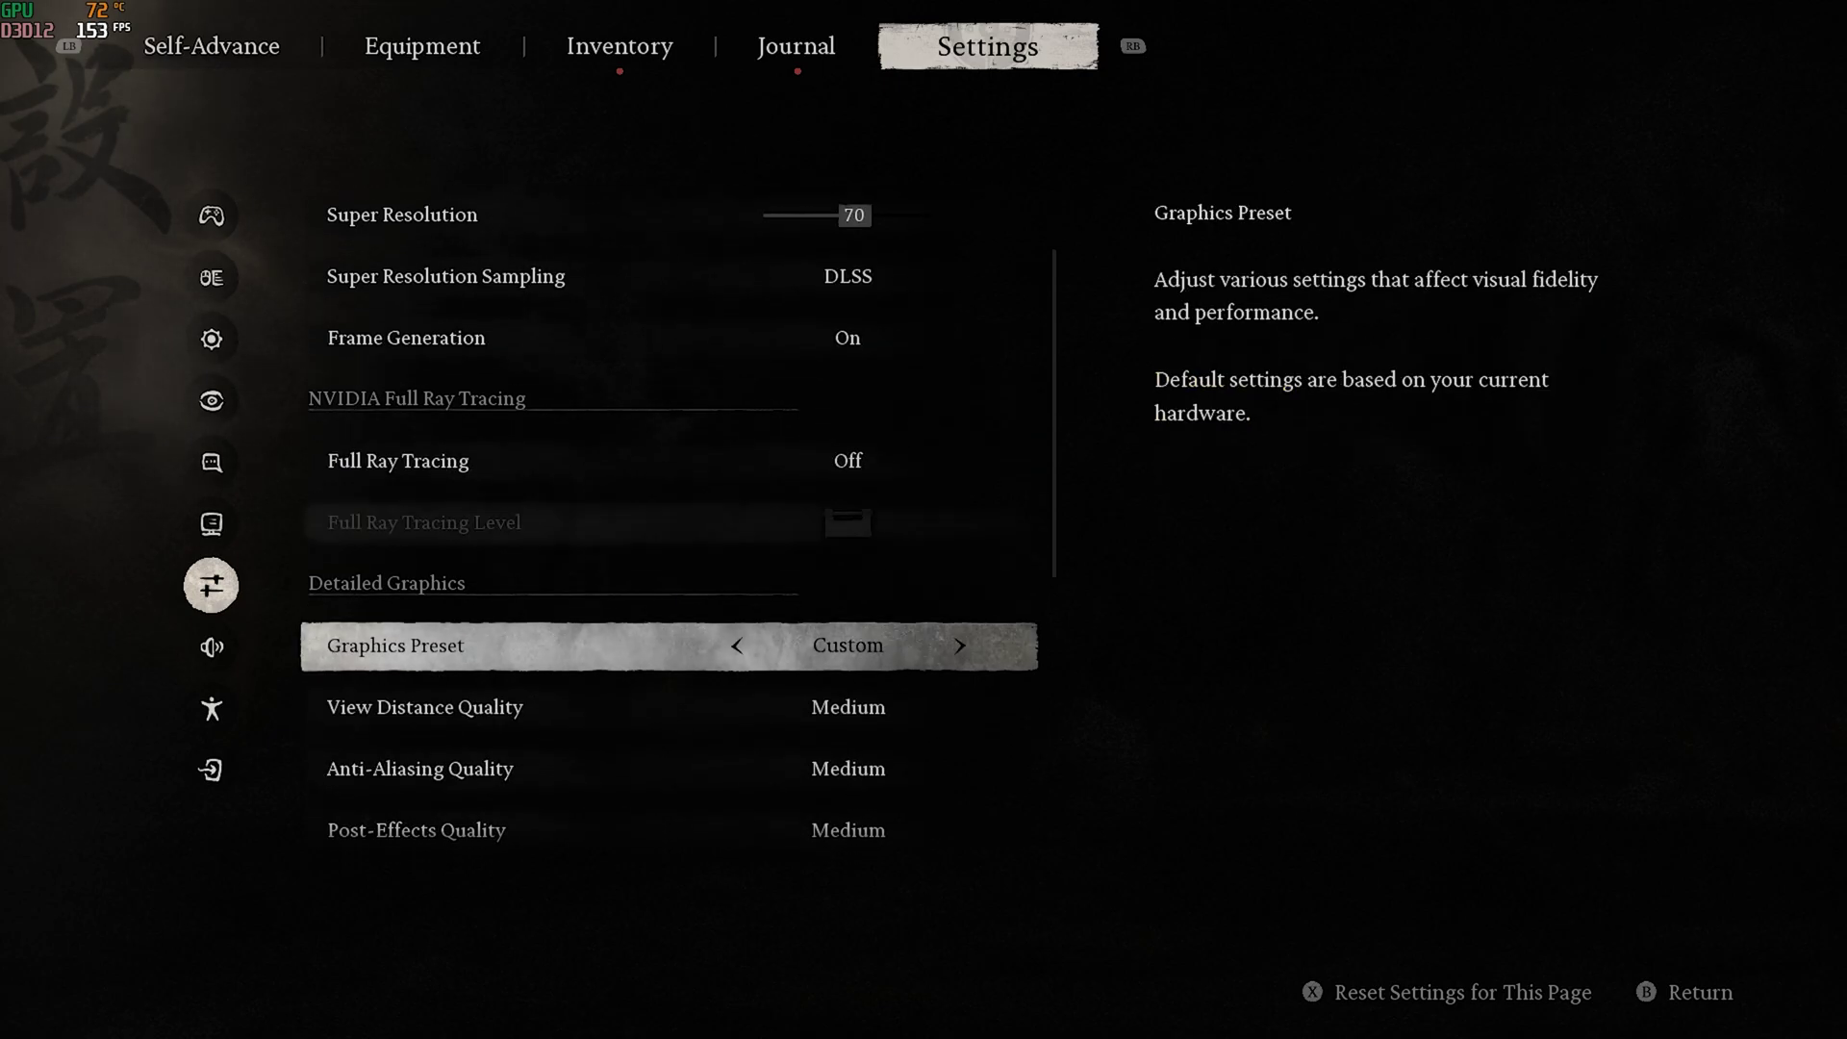
key(Up)
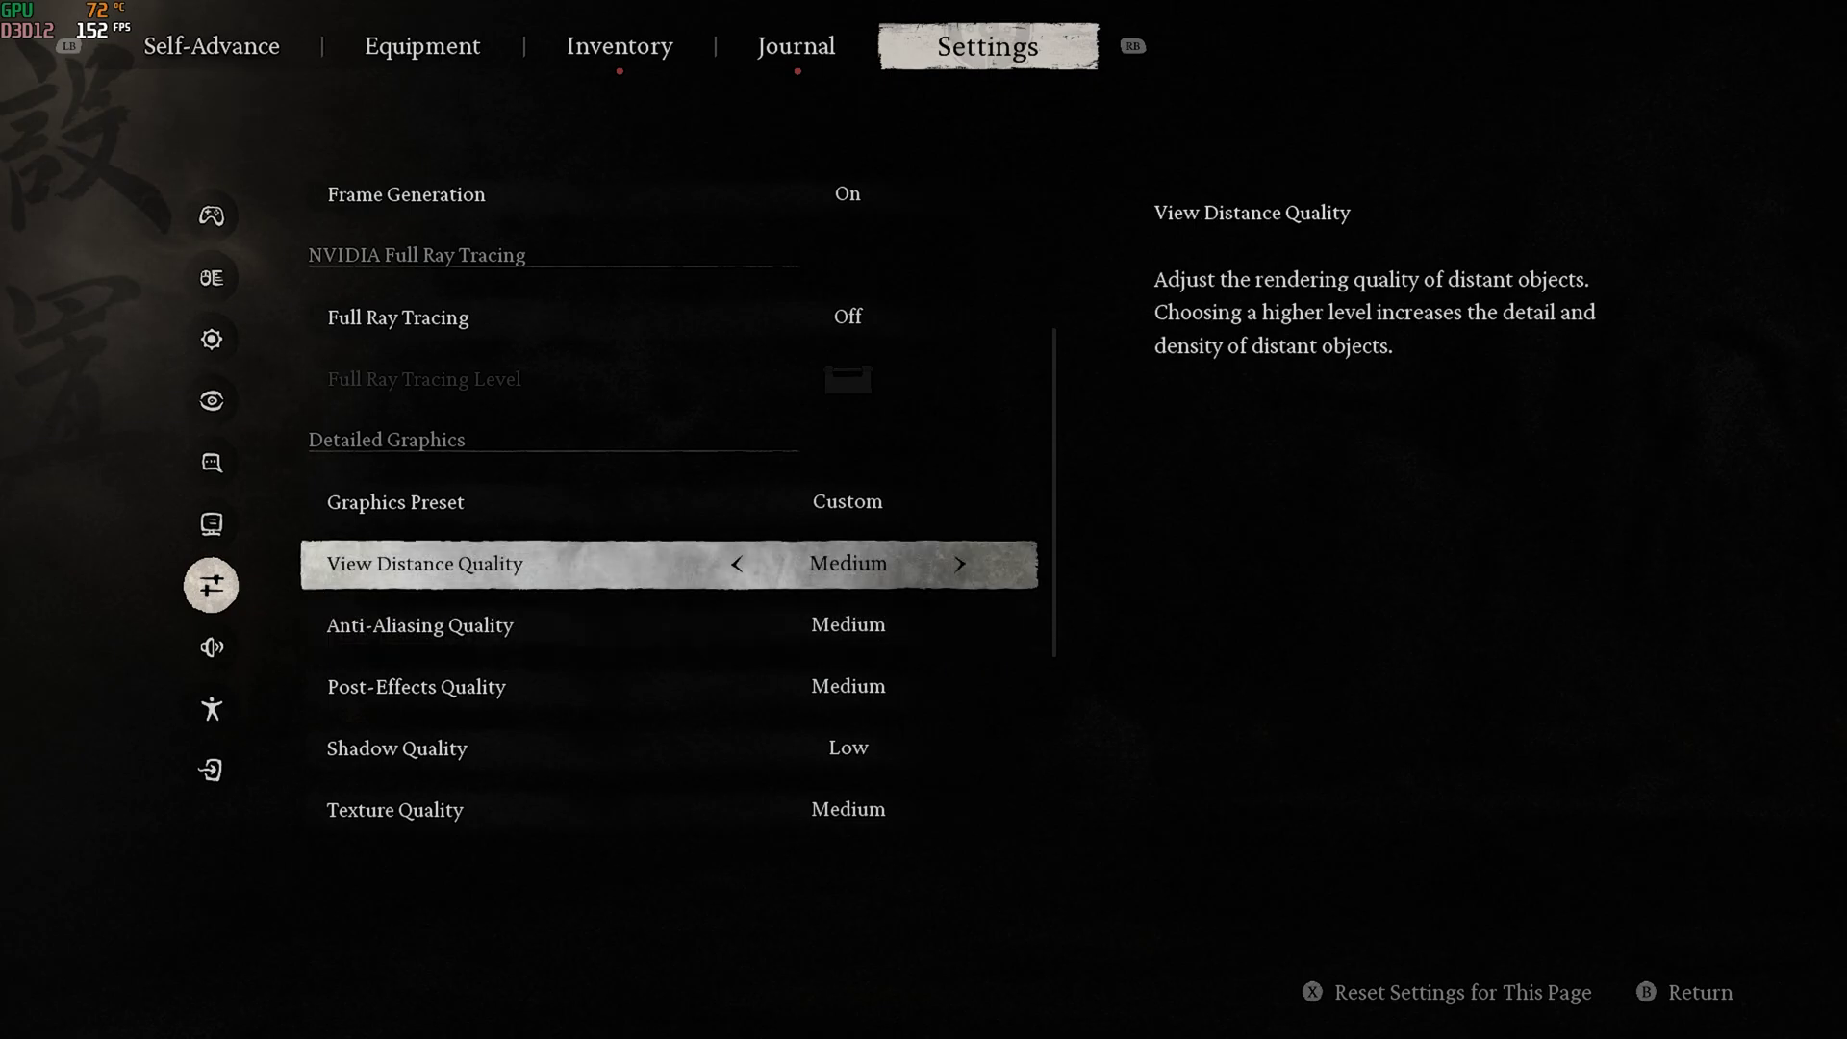
key(Down)
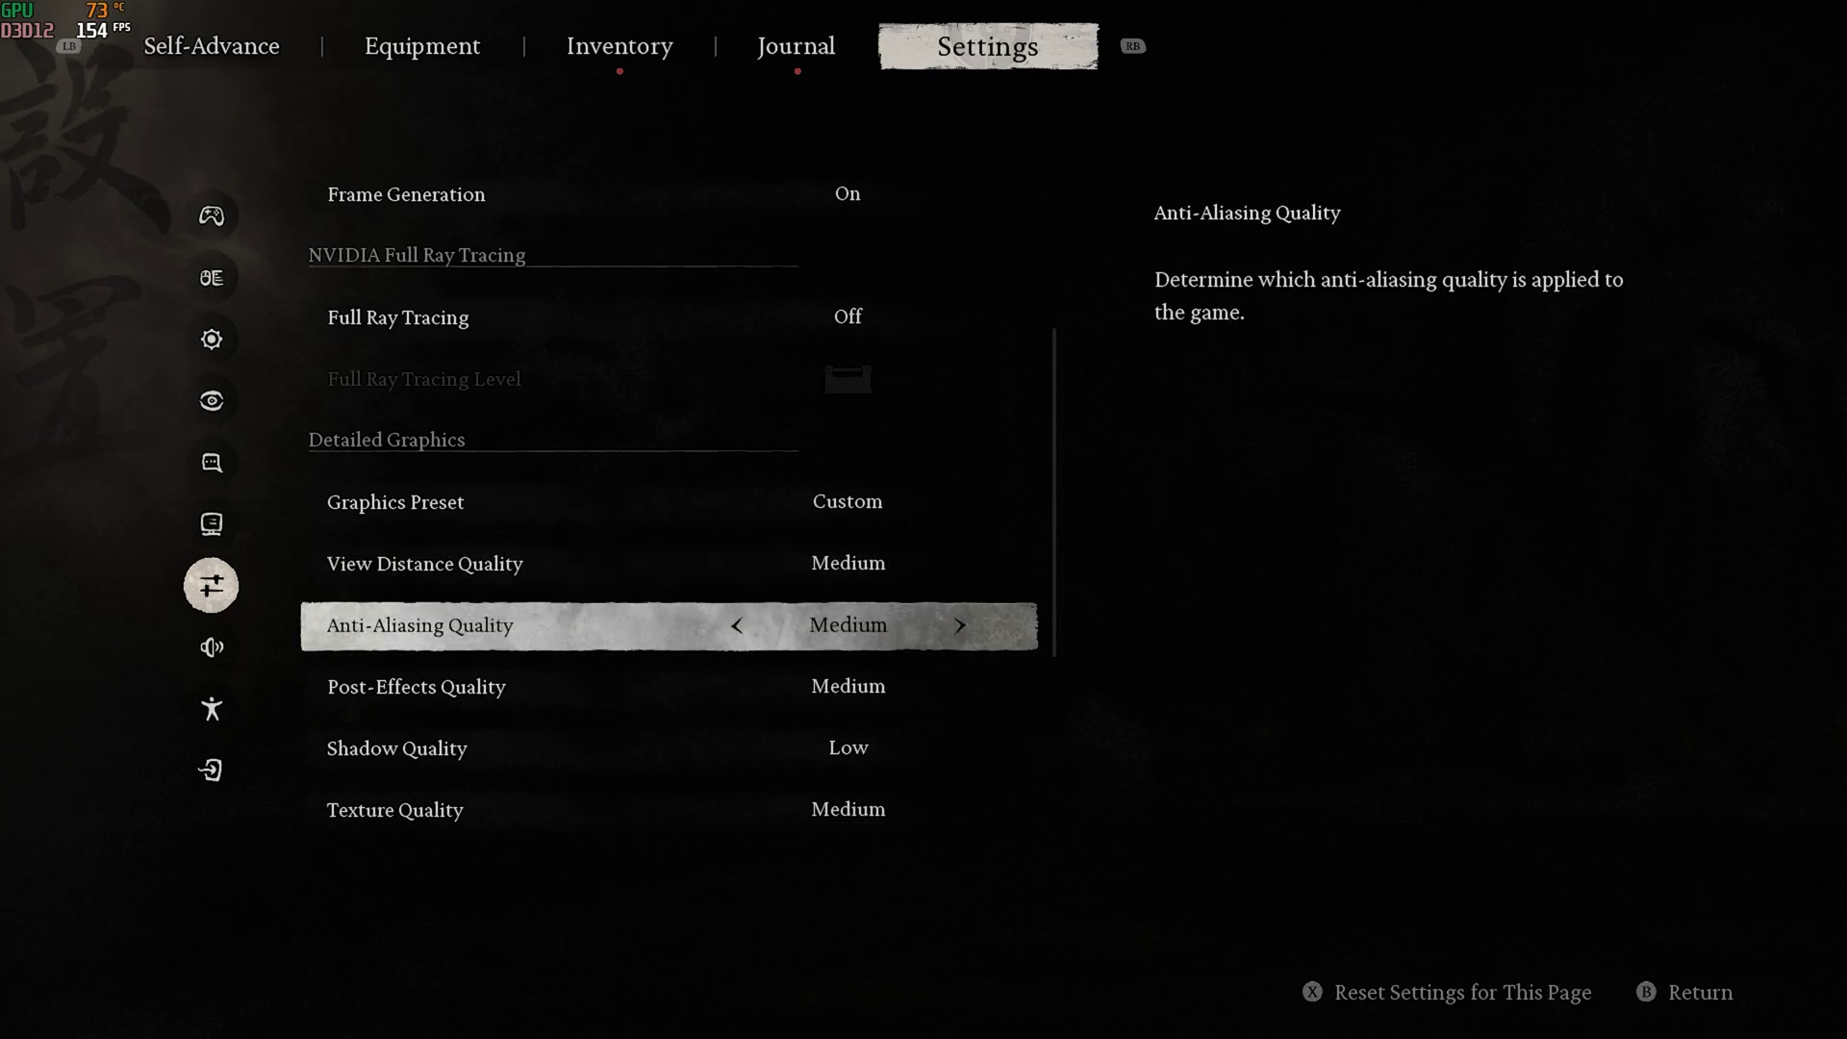
key(Down)
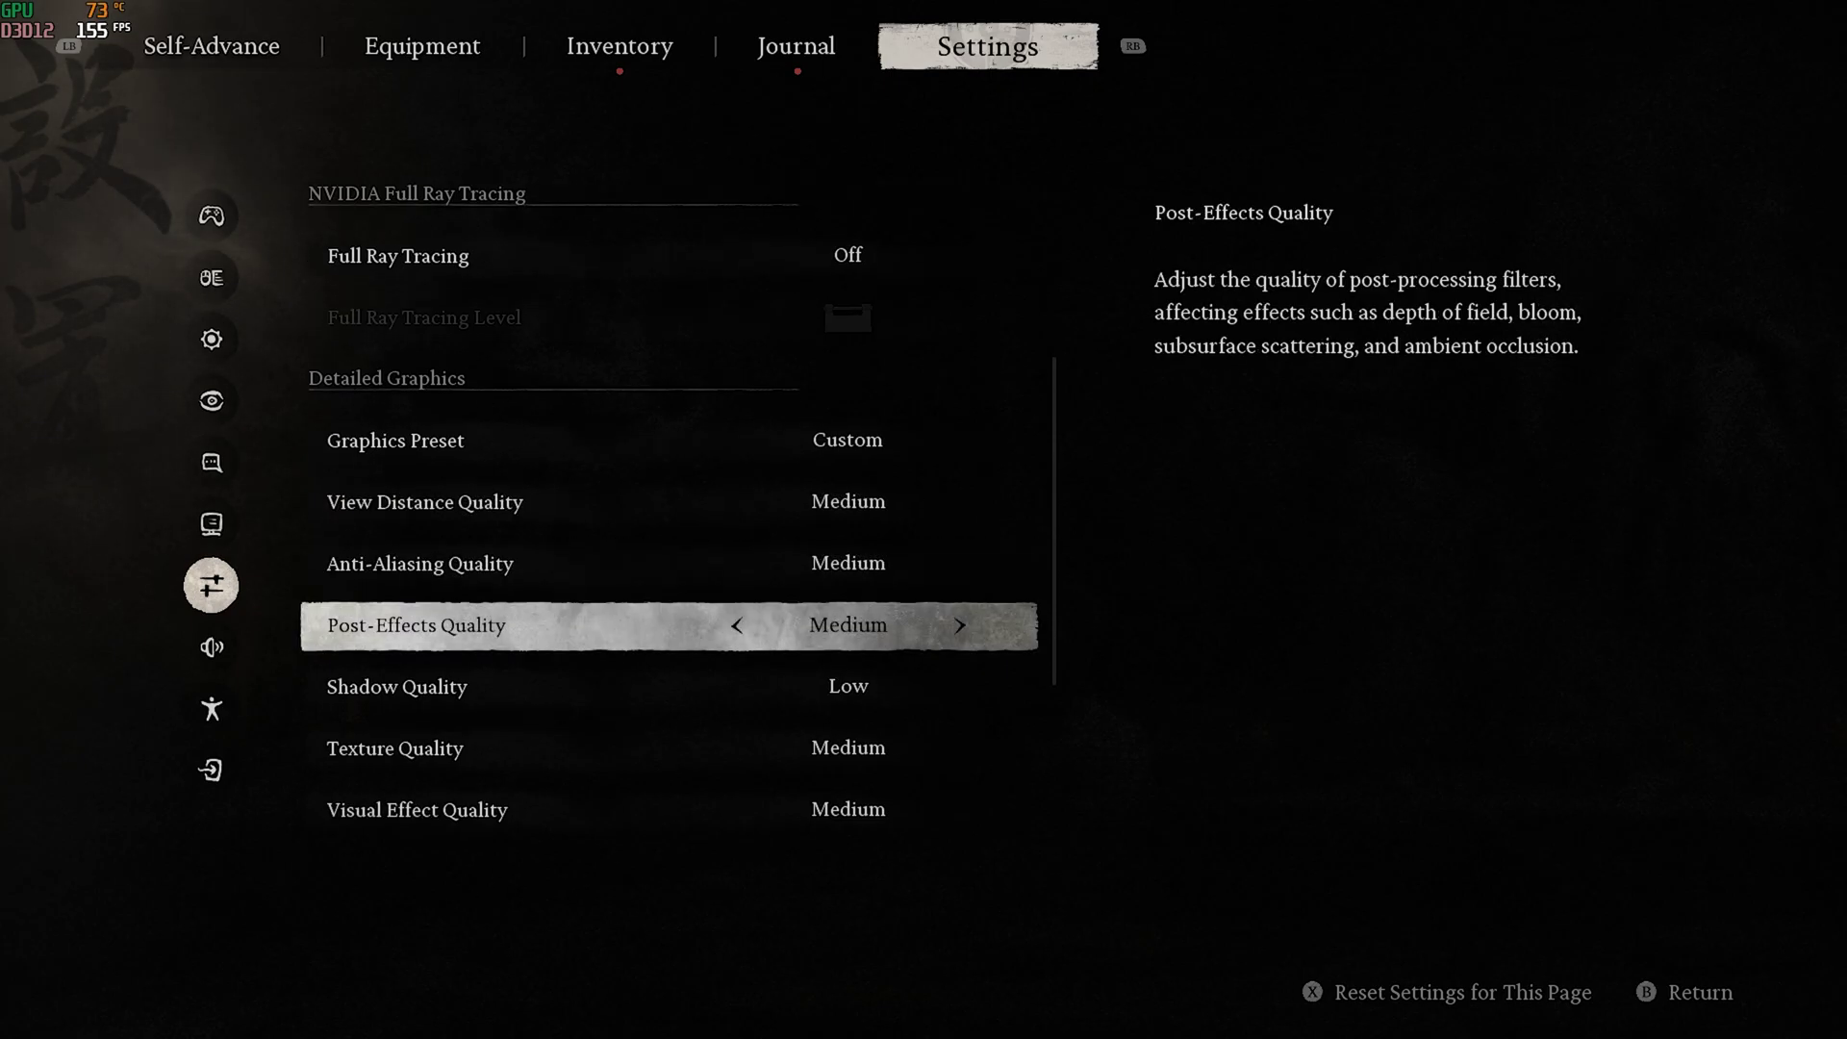
key(Down)
key(Down)
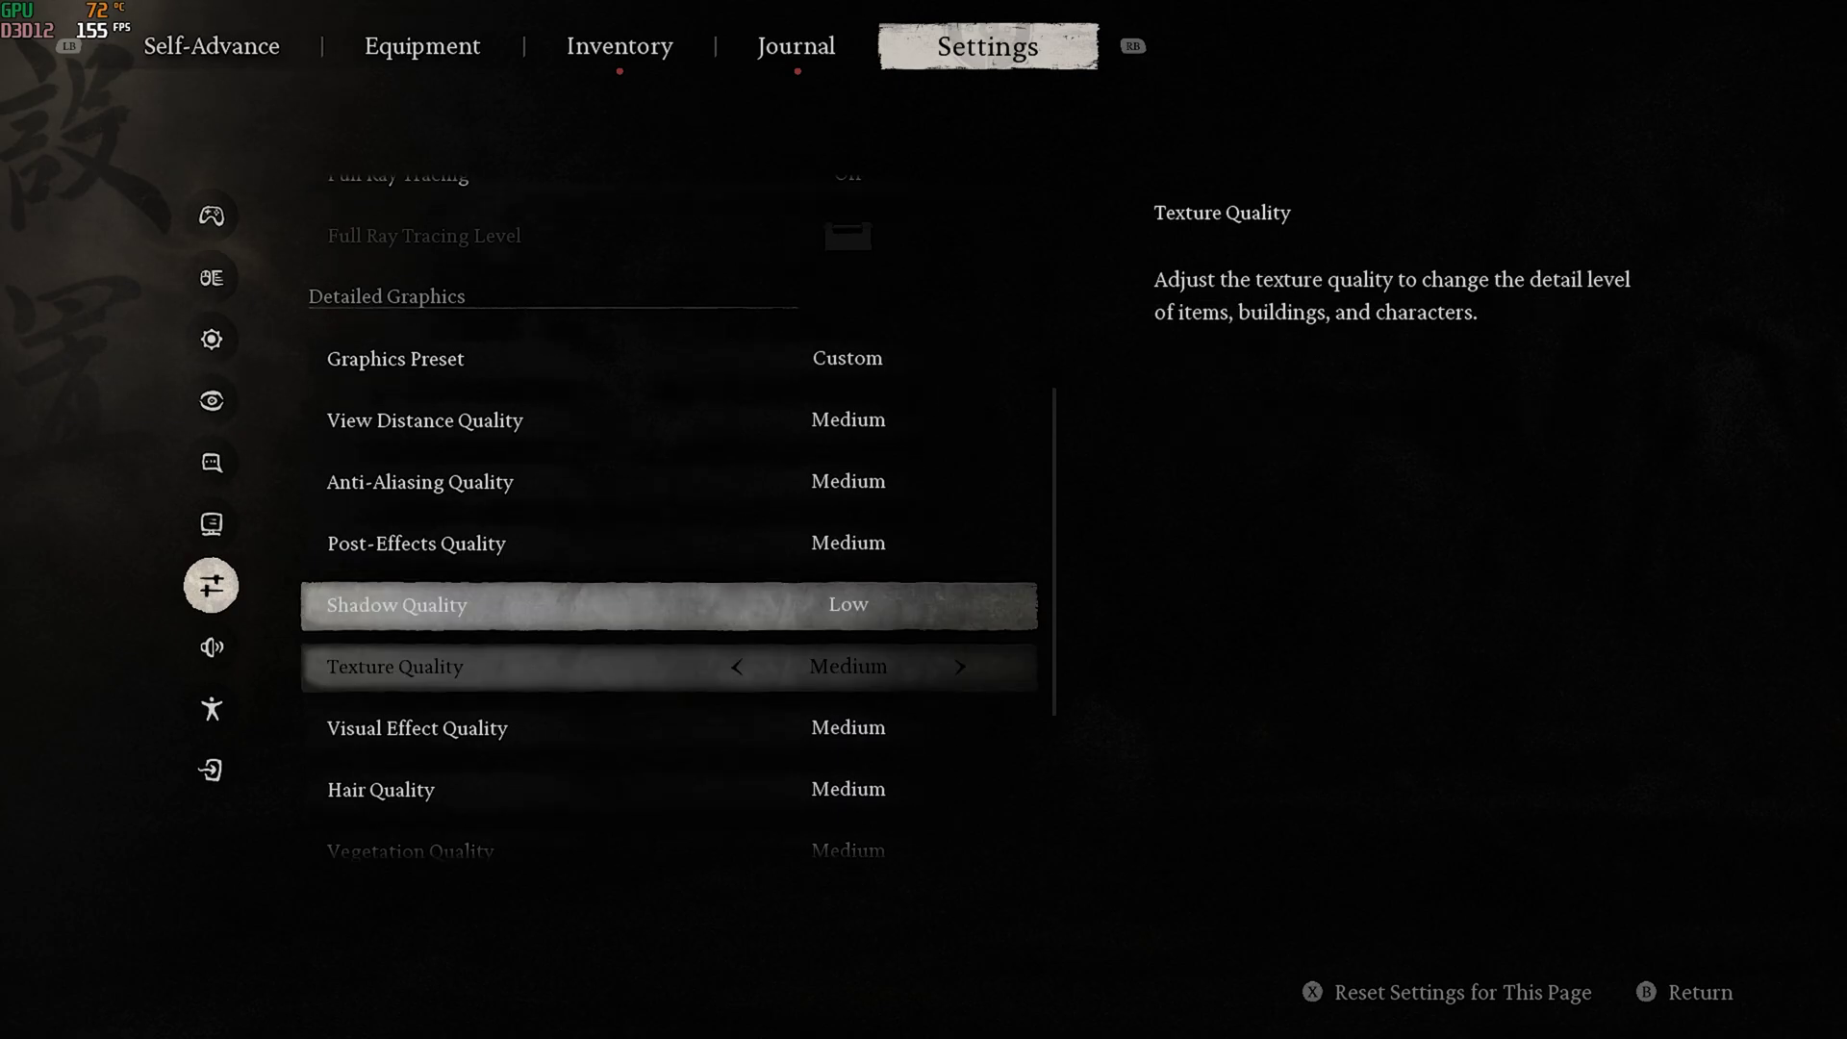
key(Down)
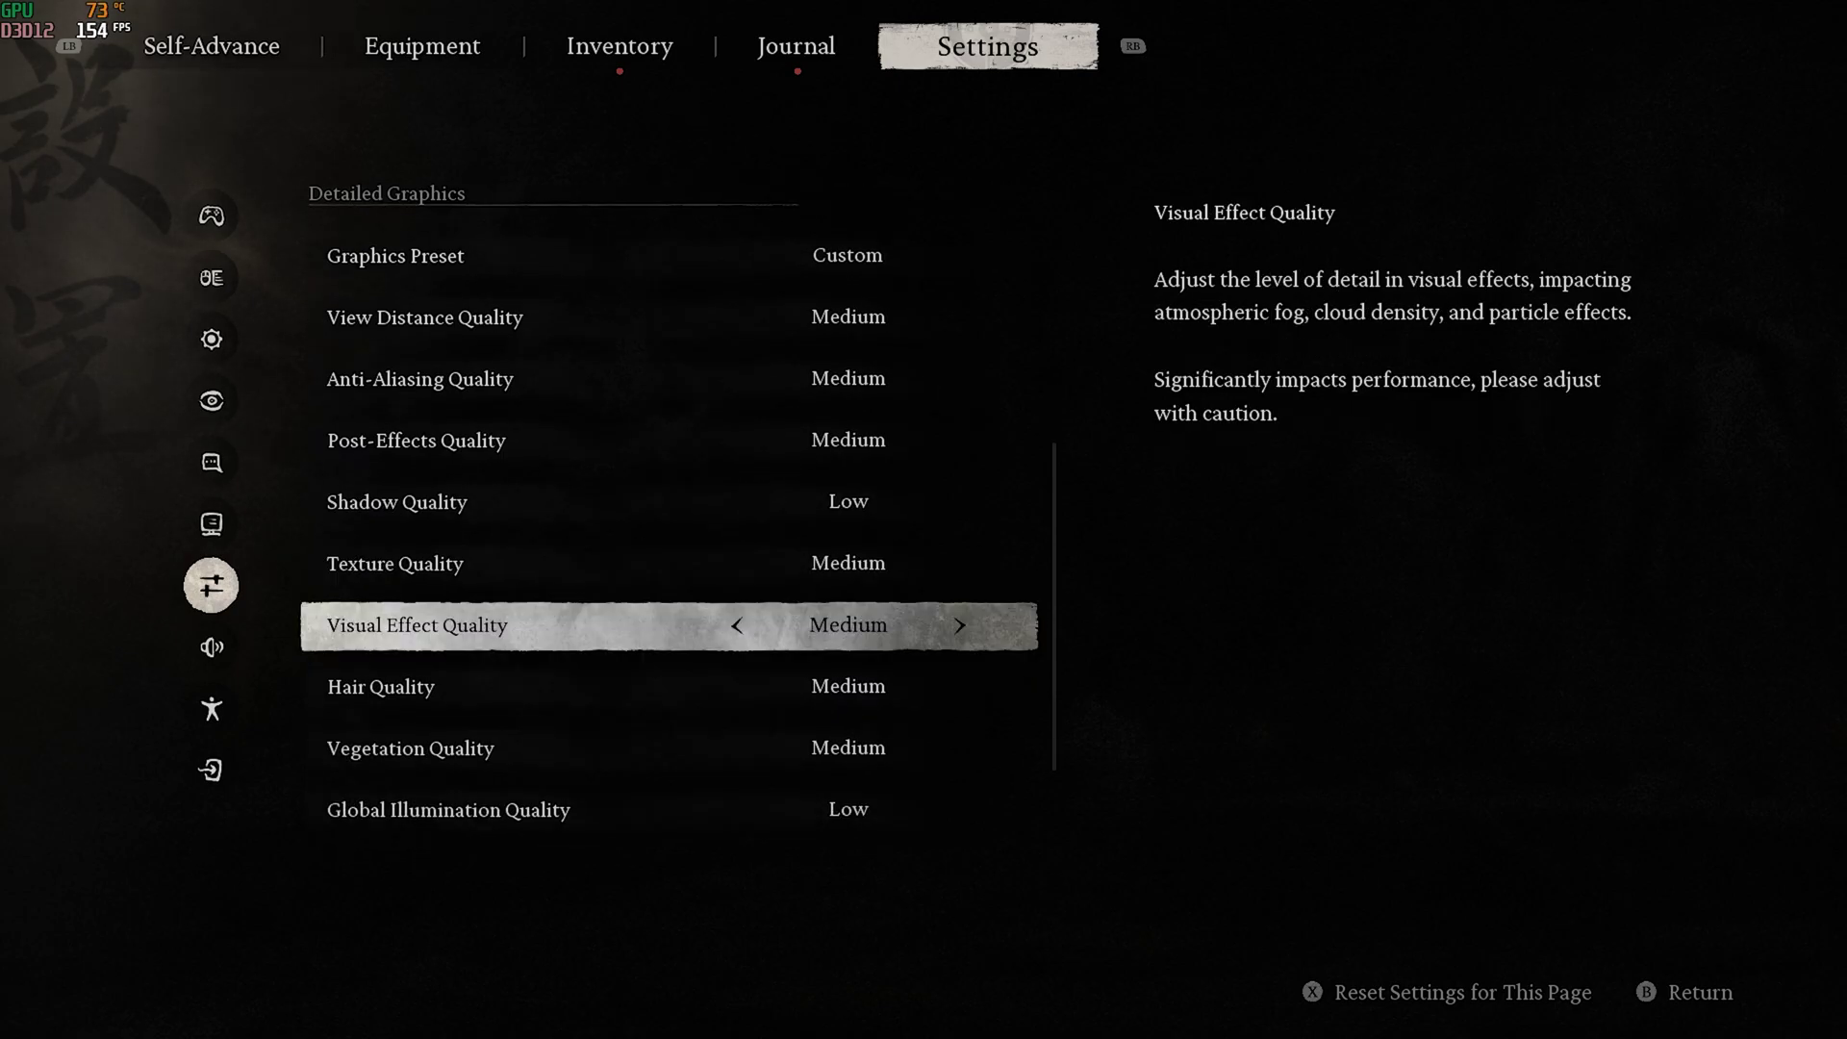
Set Hair Quality and Vegetation Quality to Low, apply the graphics changes, and return to the game
key(Down)
key(Left)
key(Down)
key(Left)
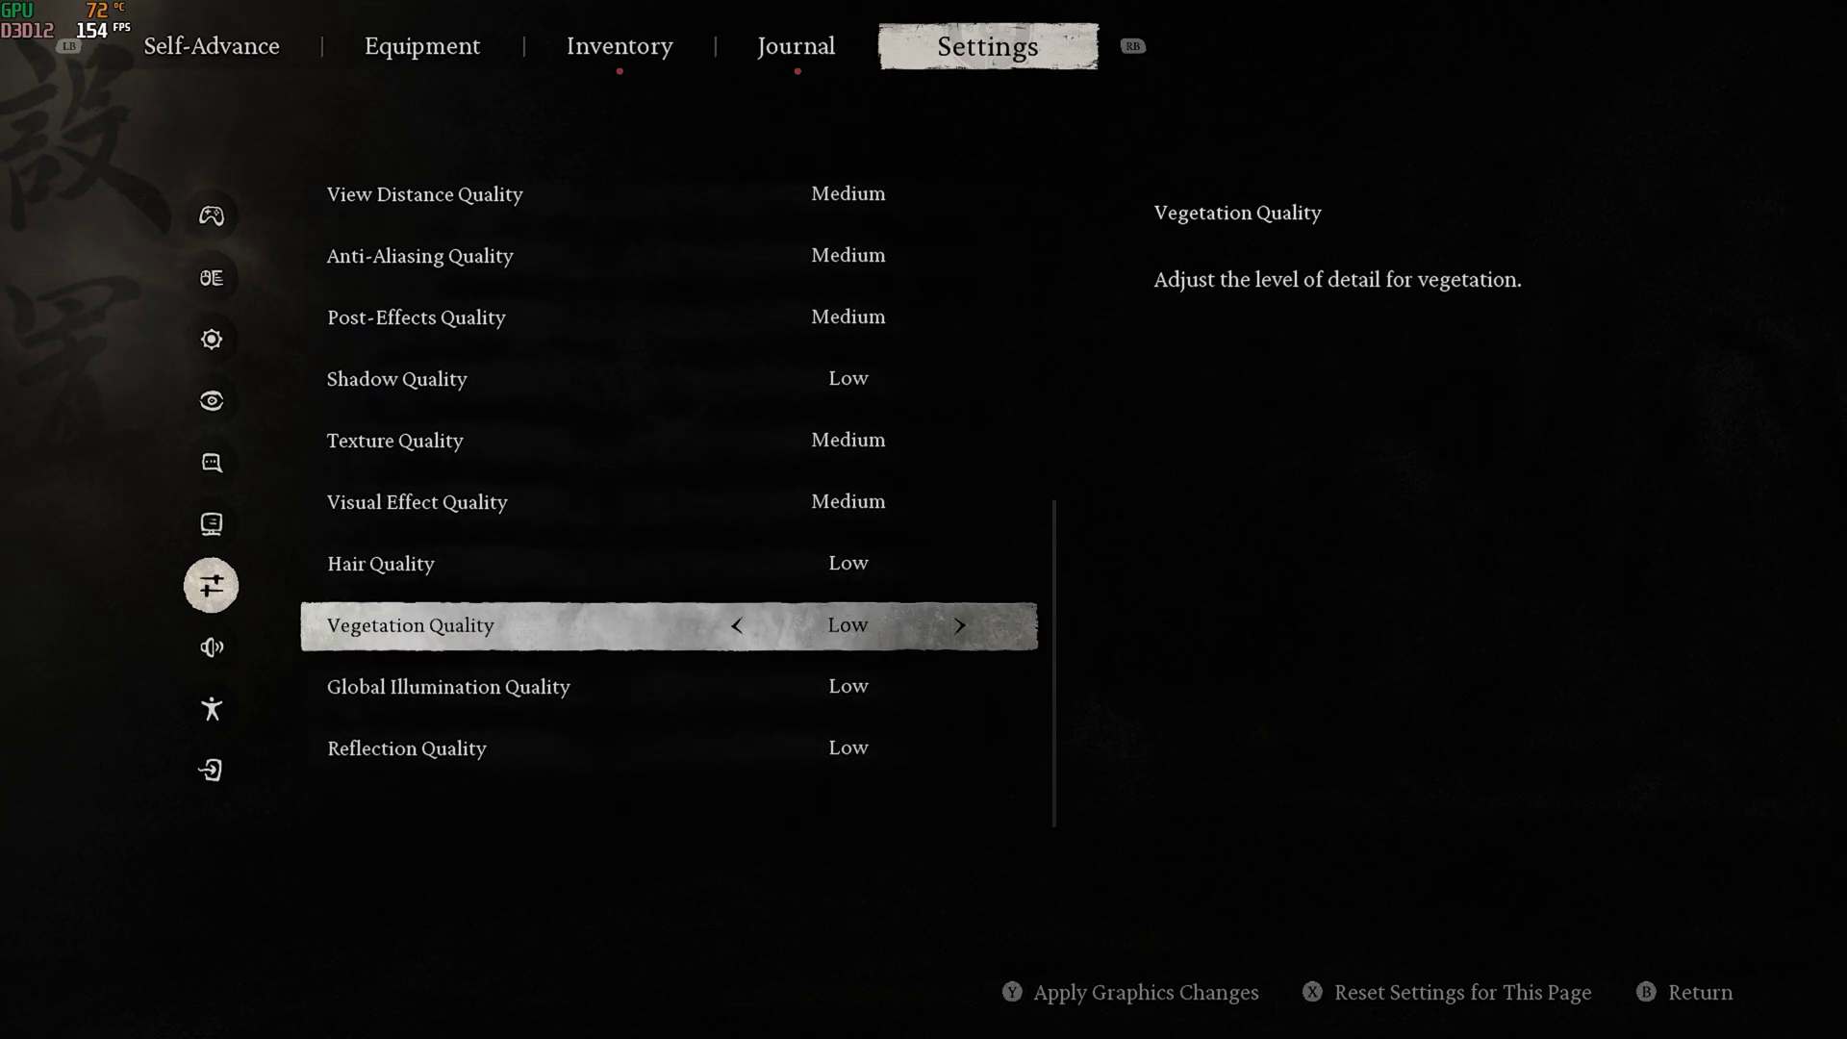
key(Down)
key(Down)
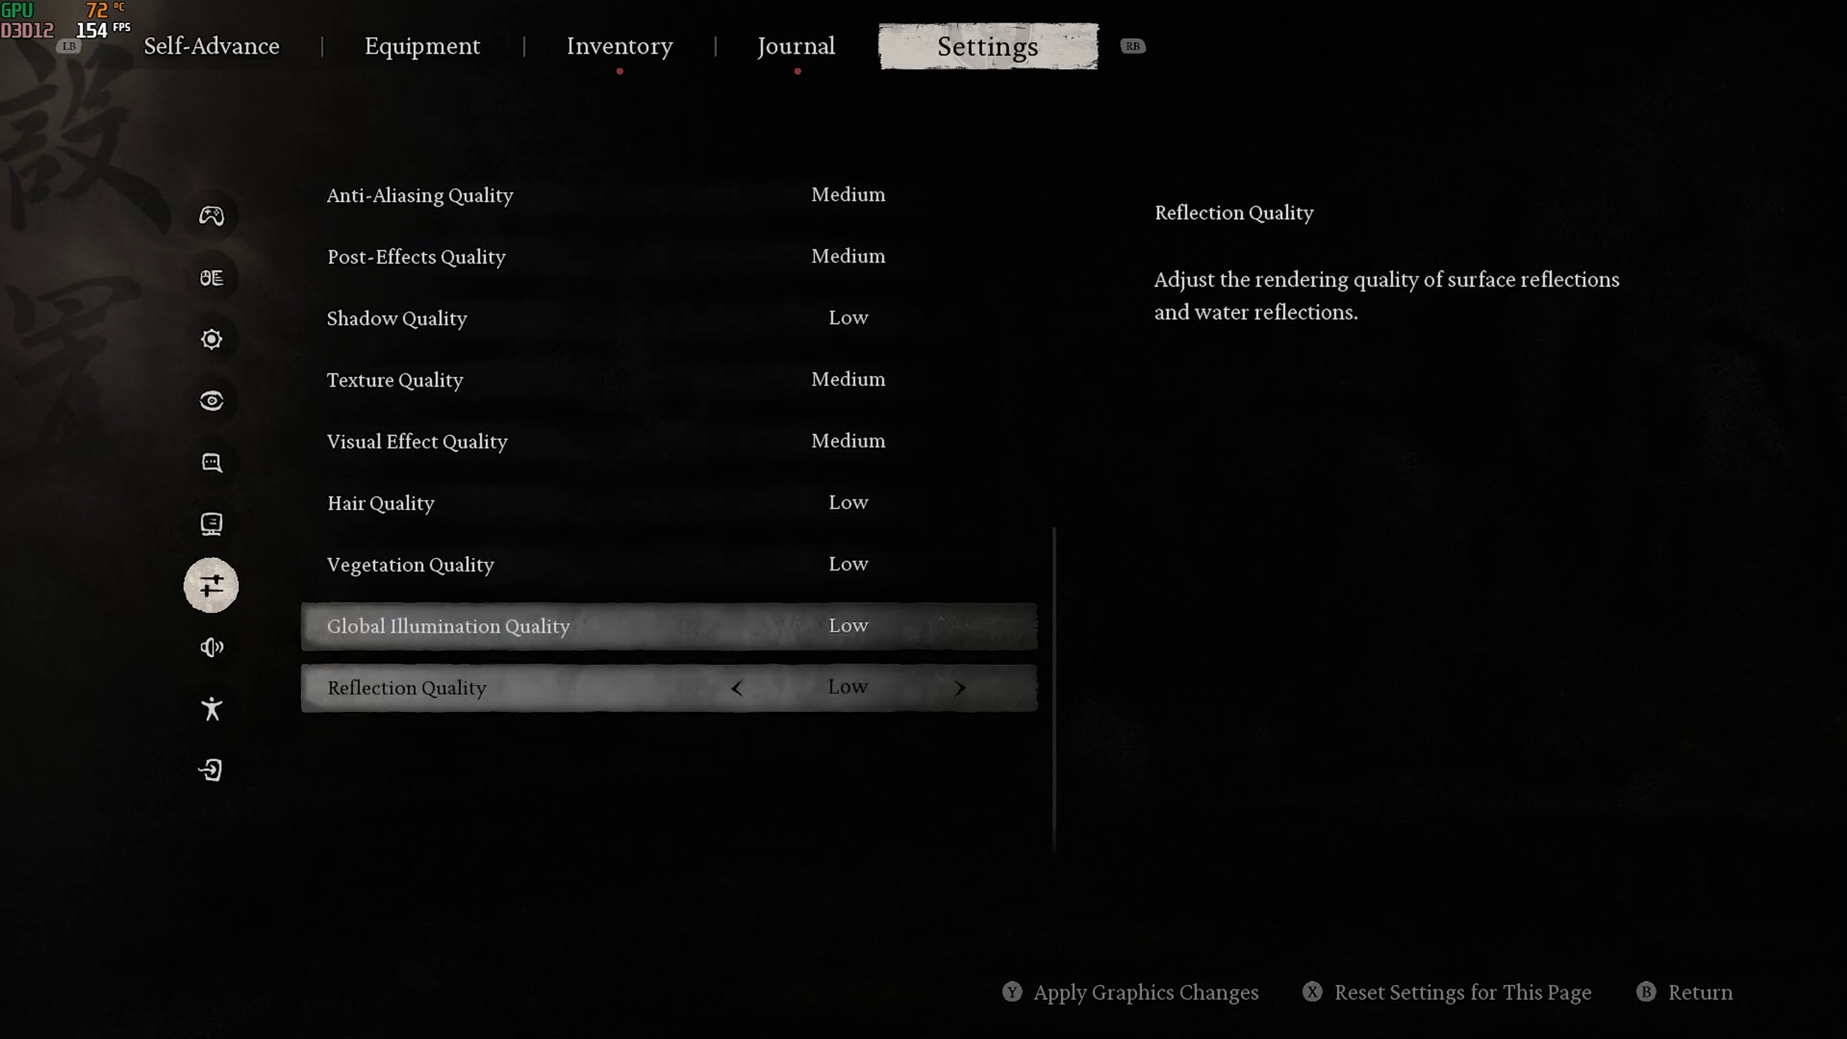
key(y)
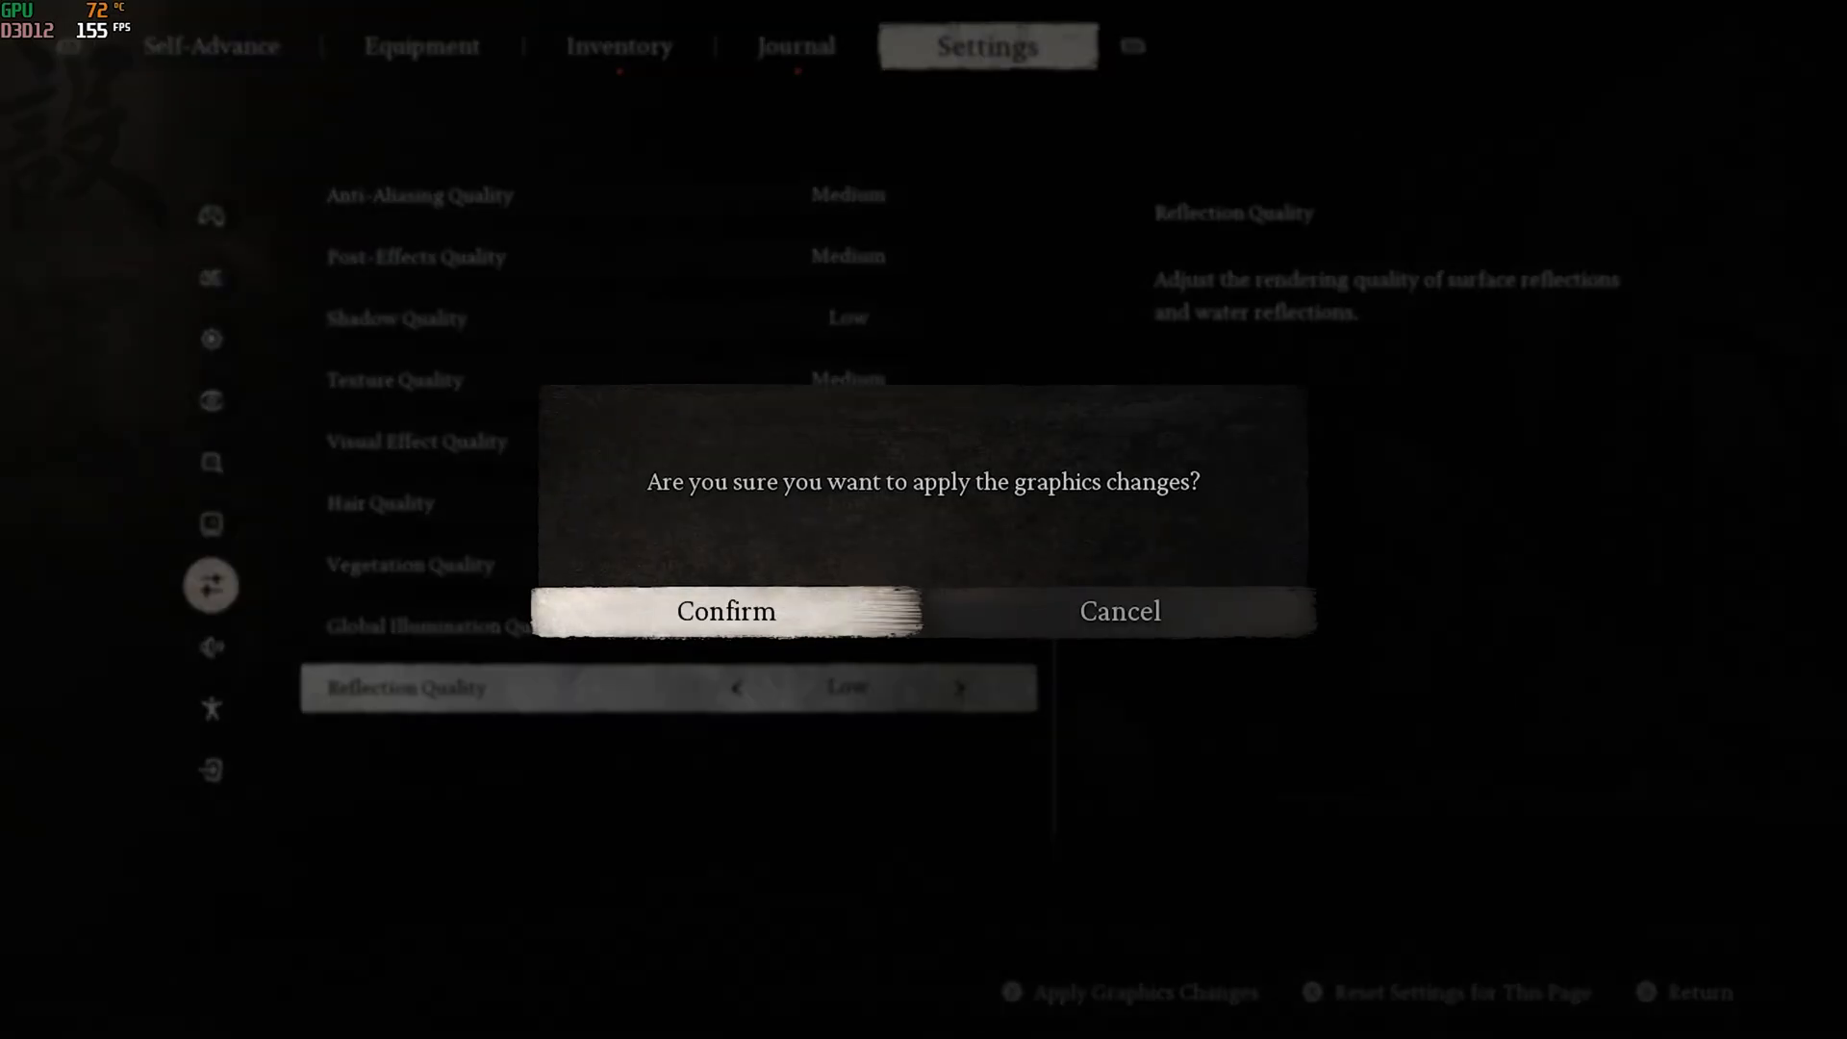
key(Return)
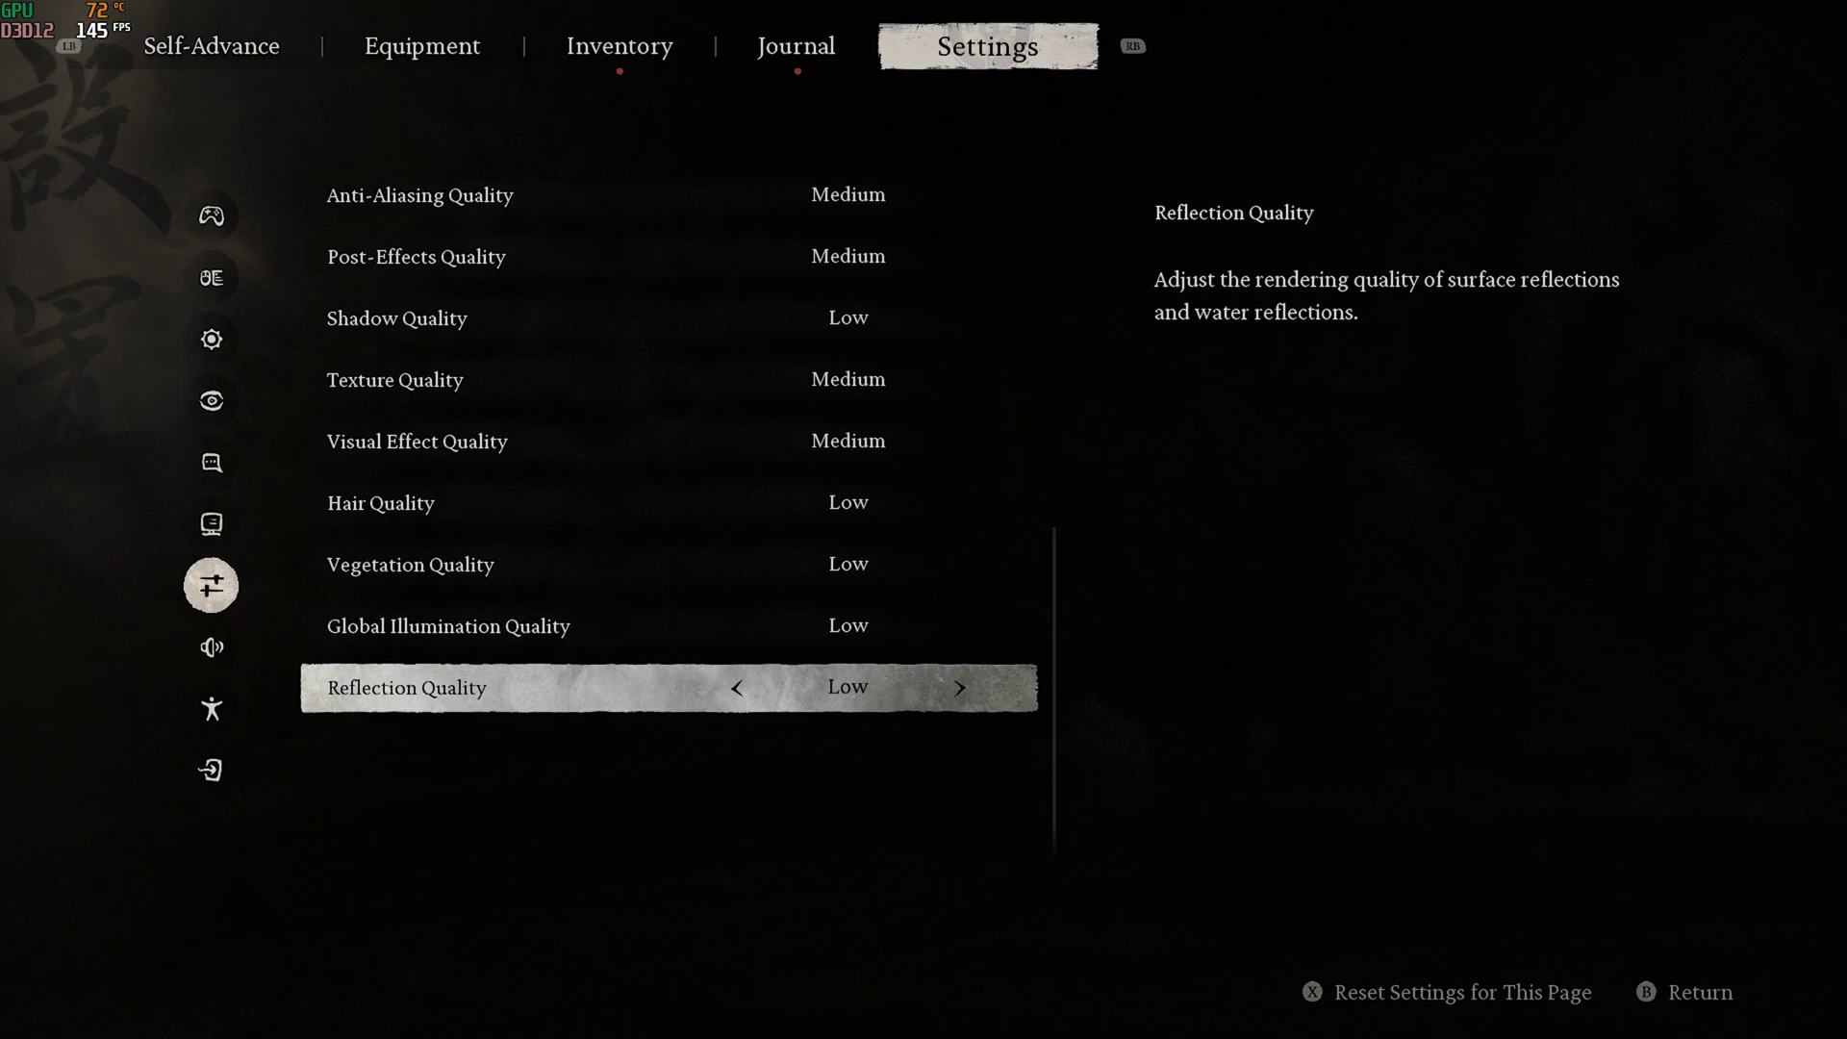
key(Escape)
key(Escape)
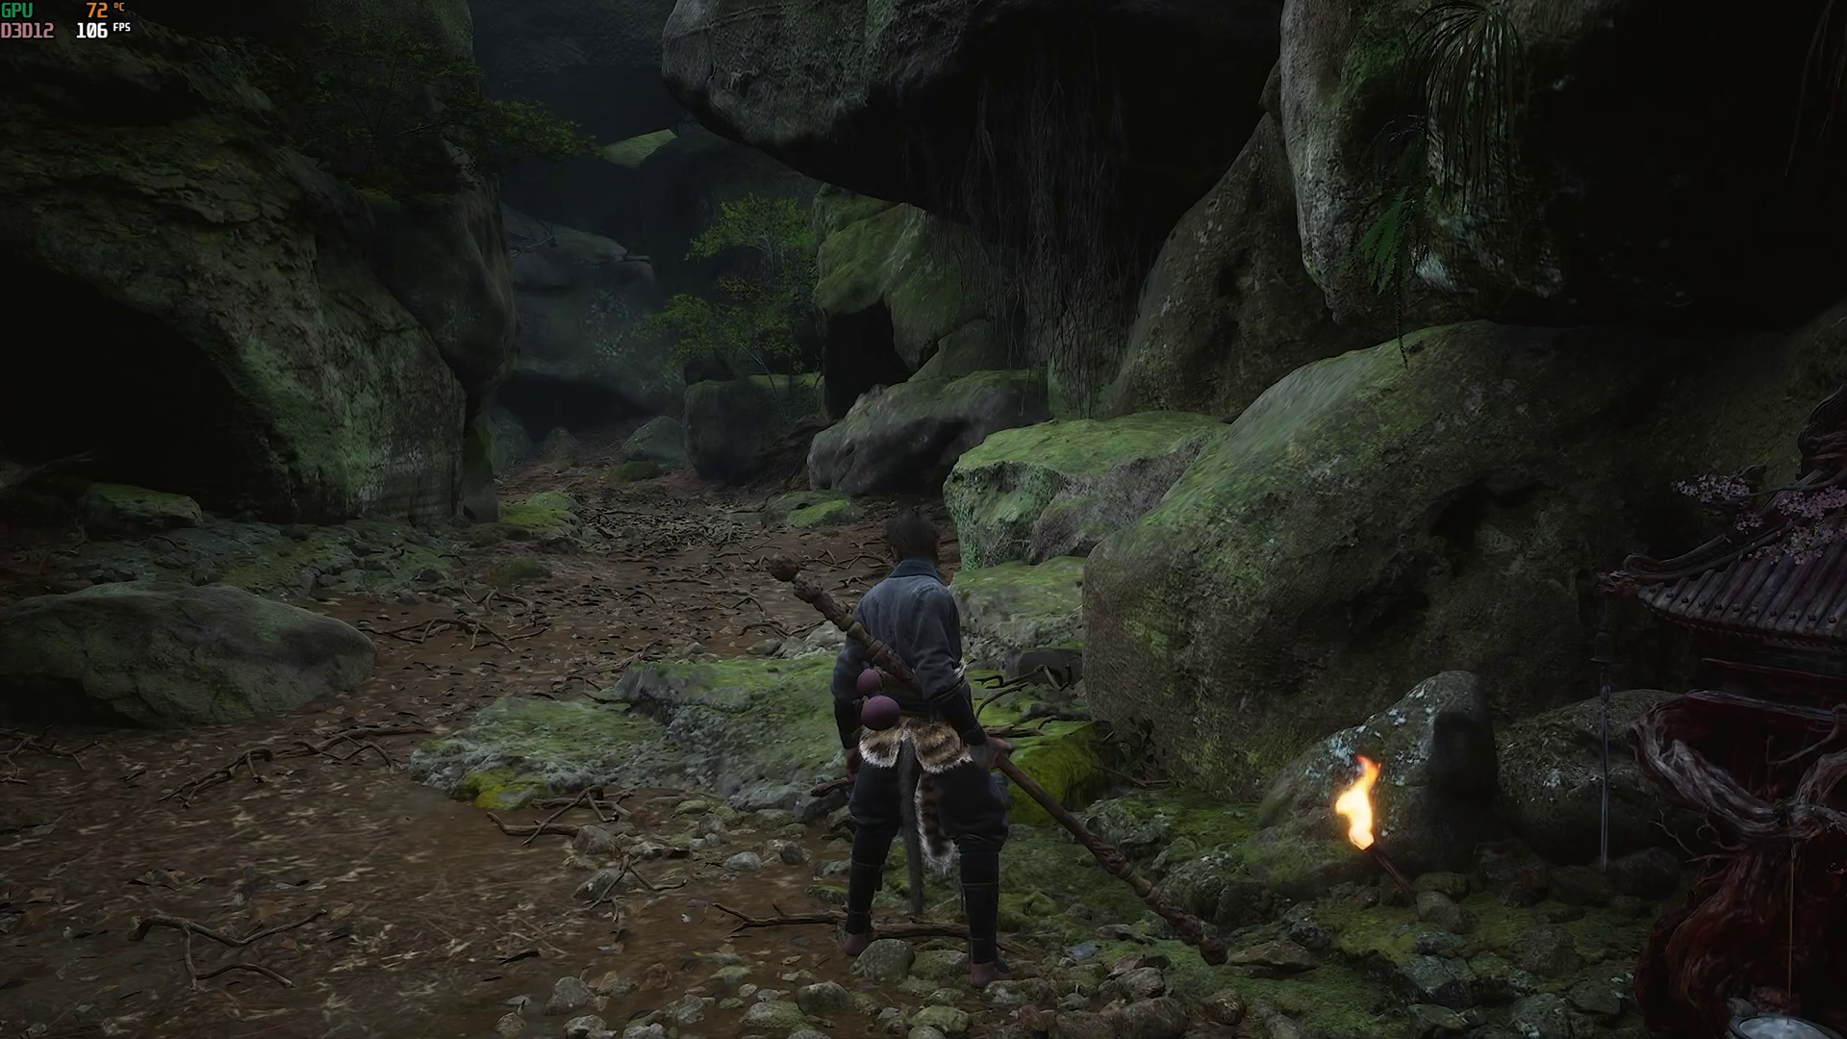
key(w)
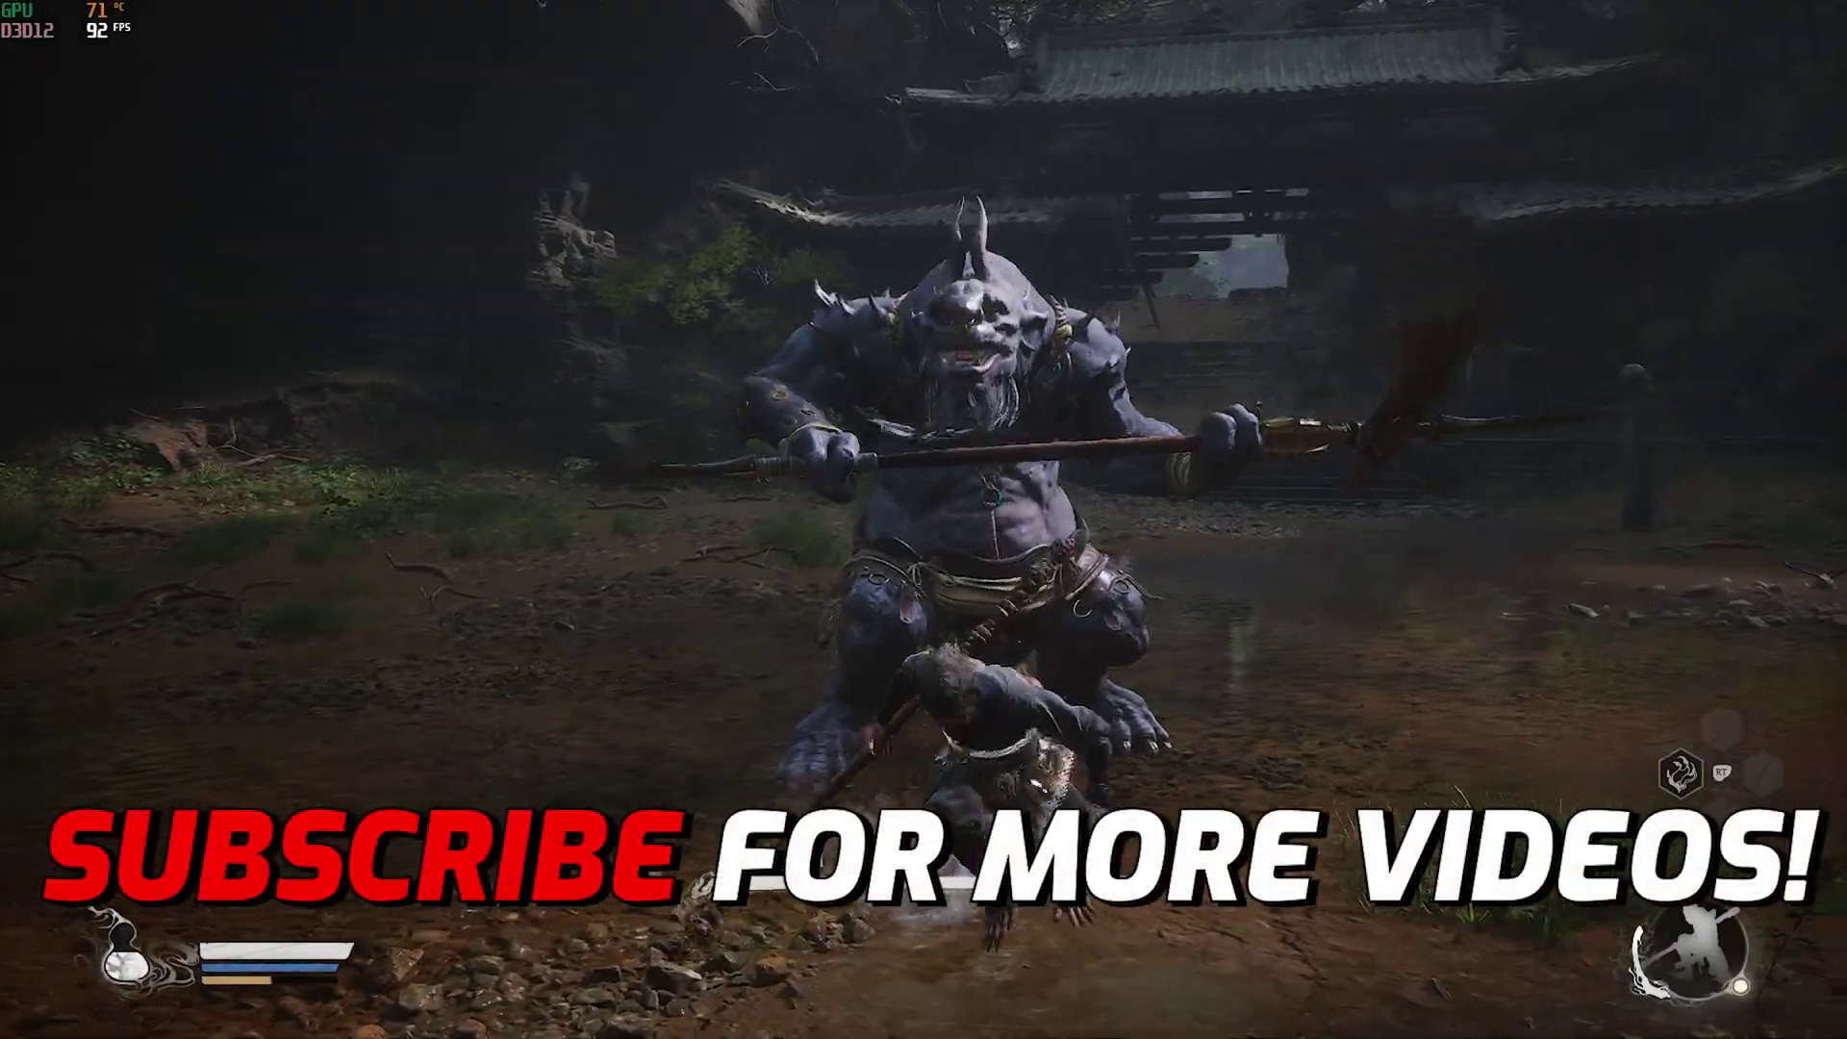
key(space)
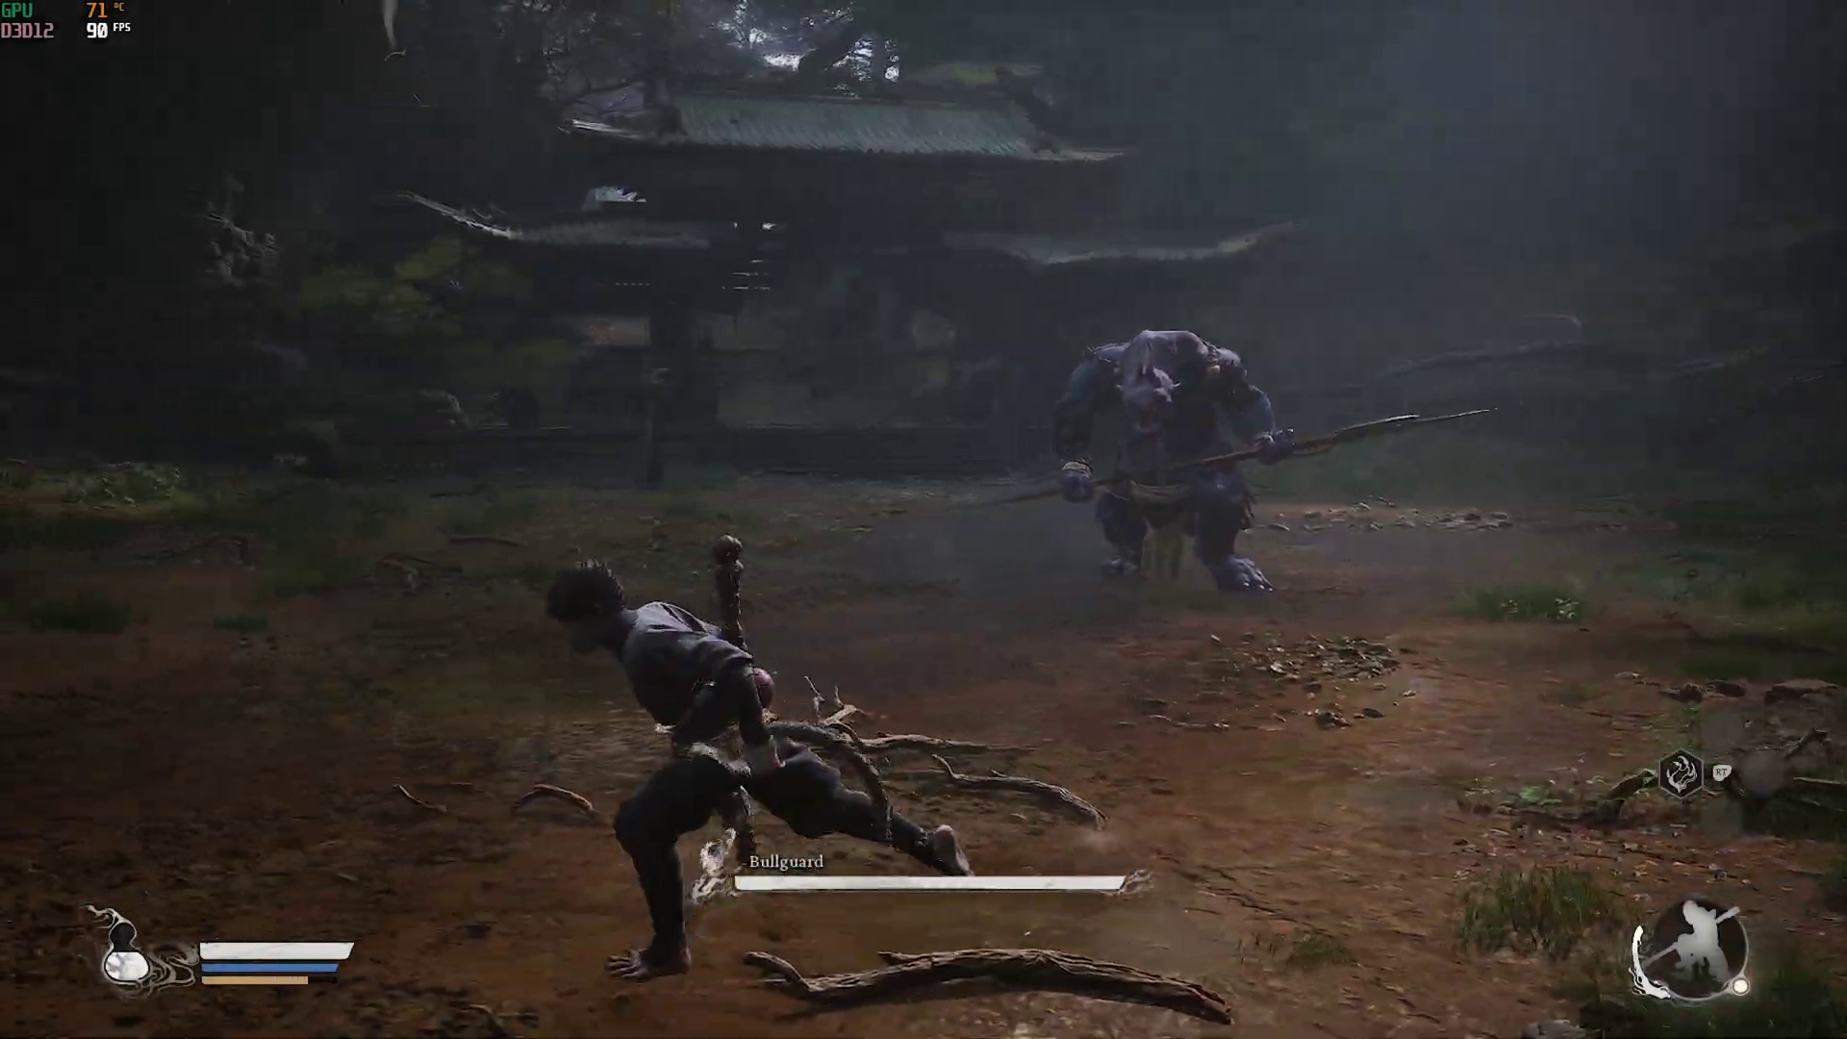
key(w)
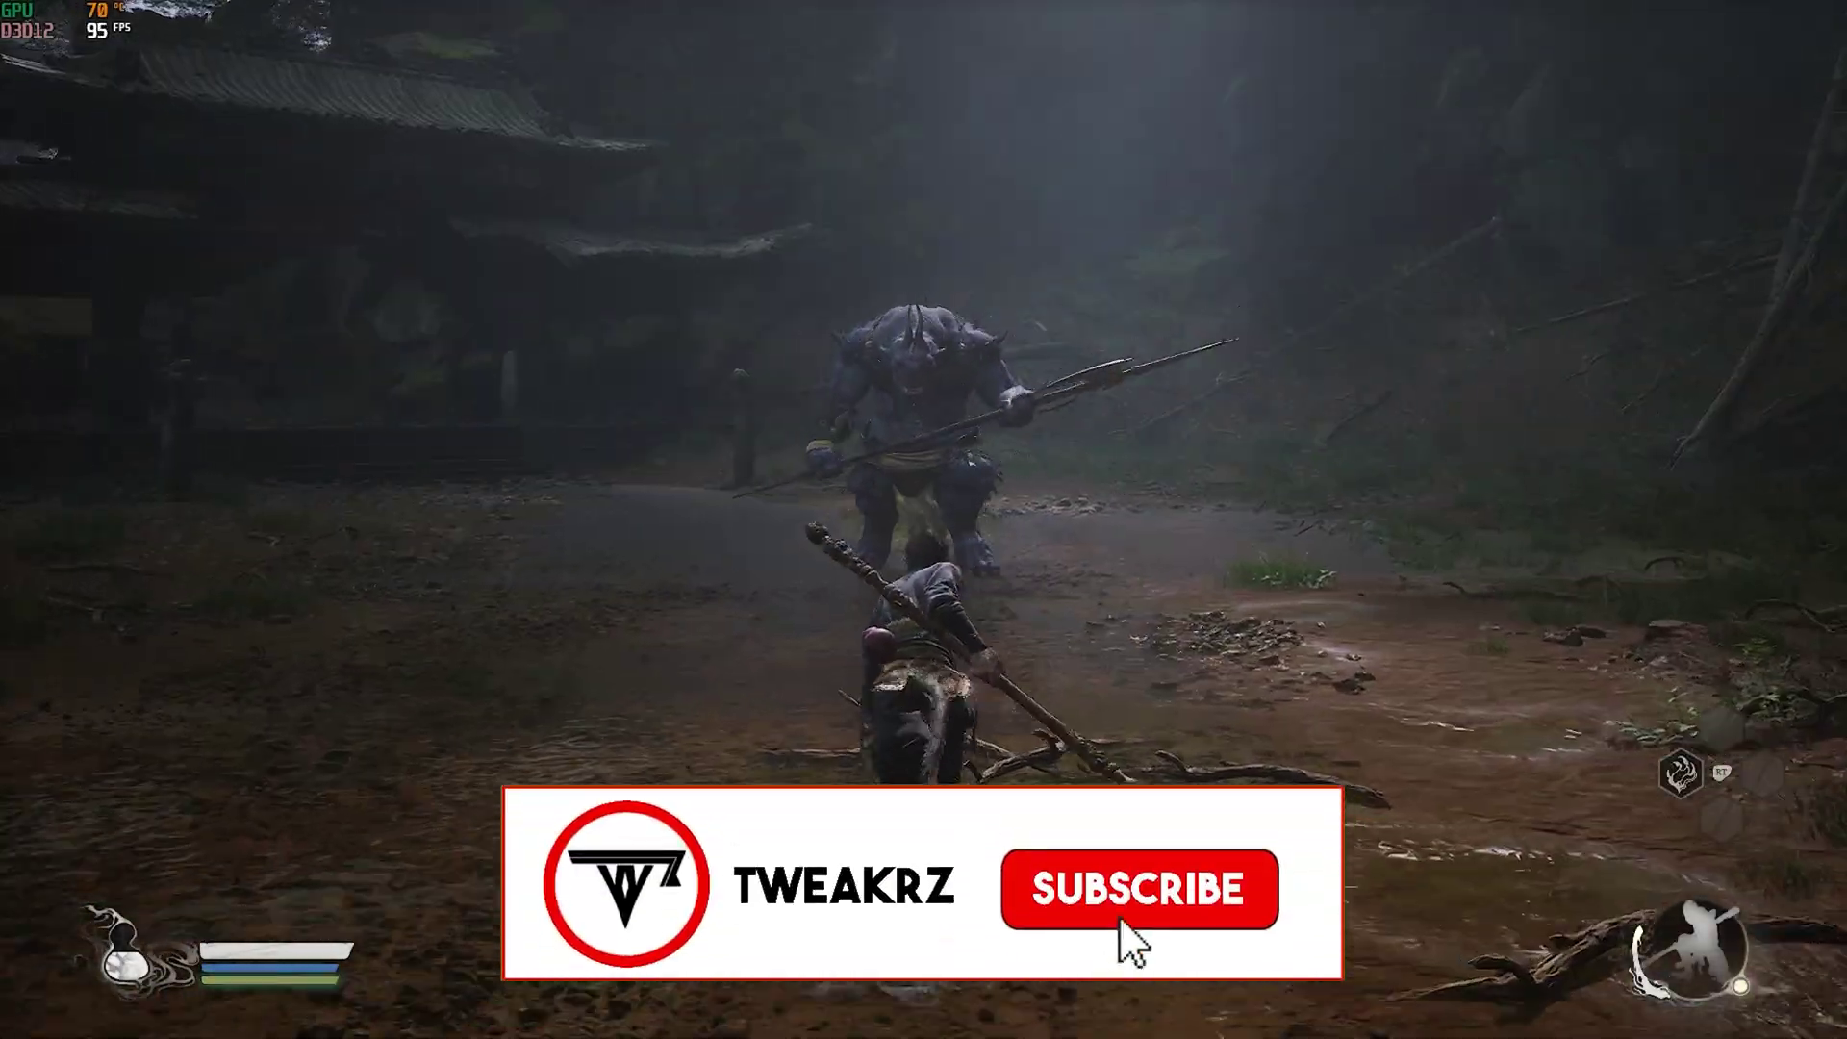
key(space)
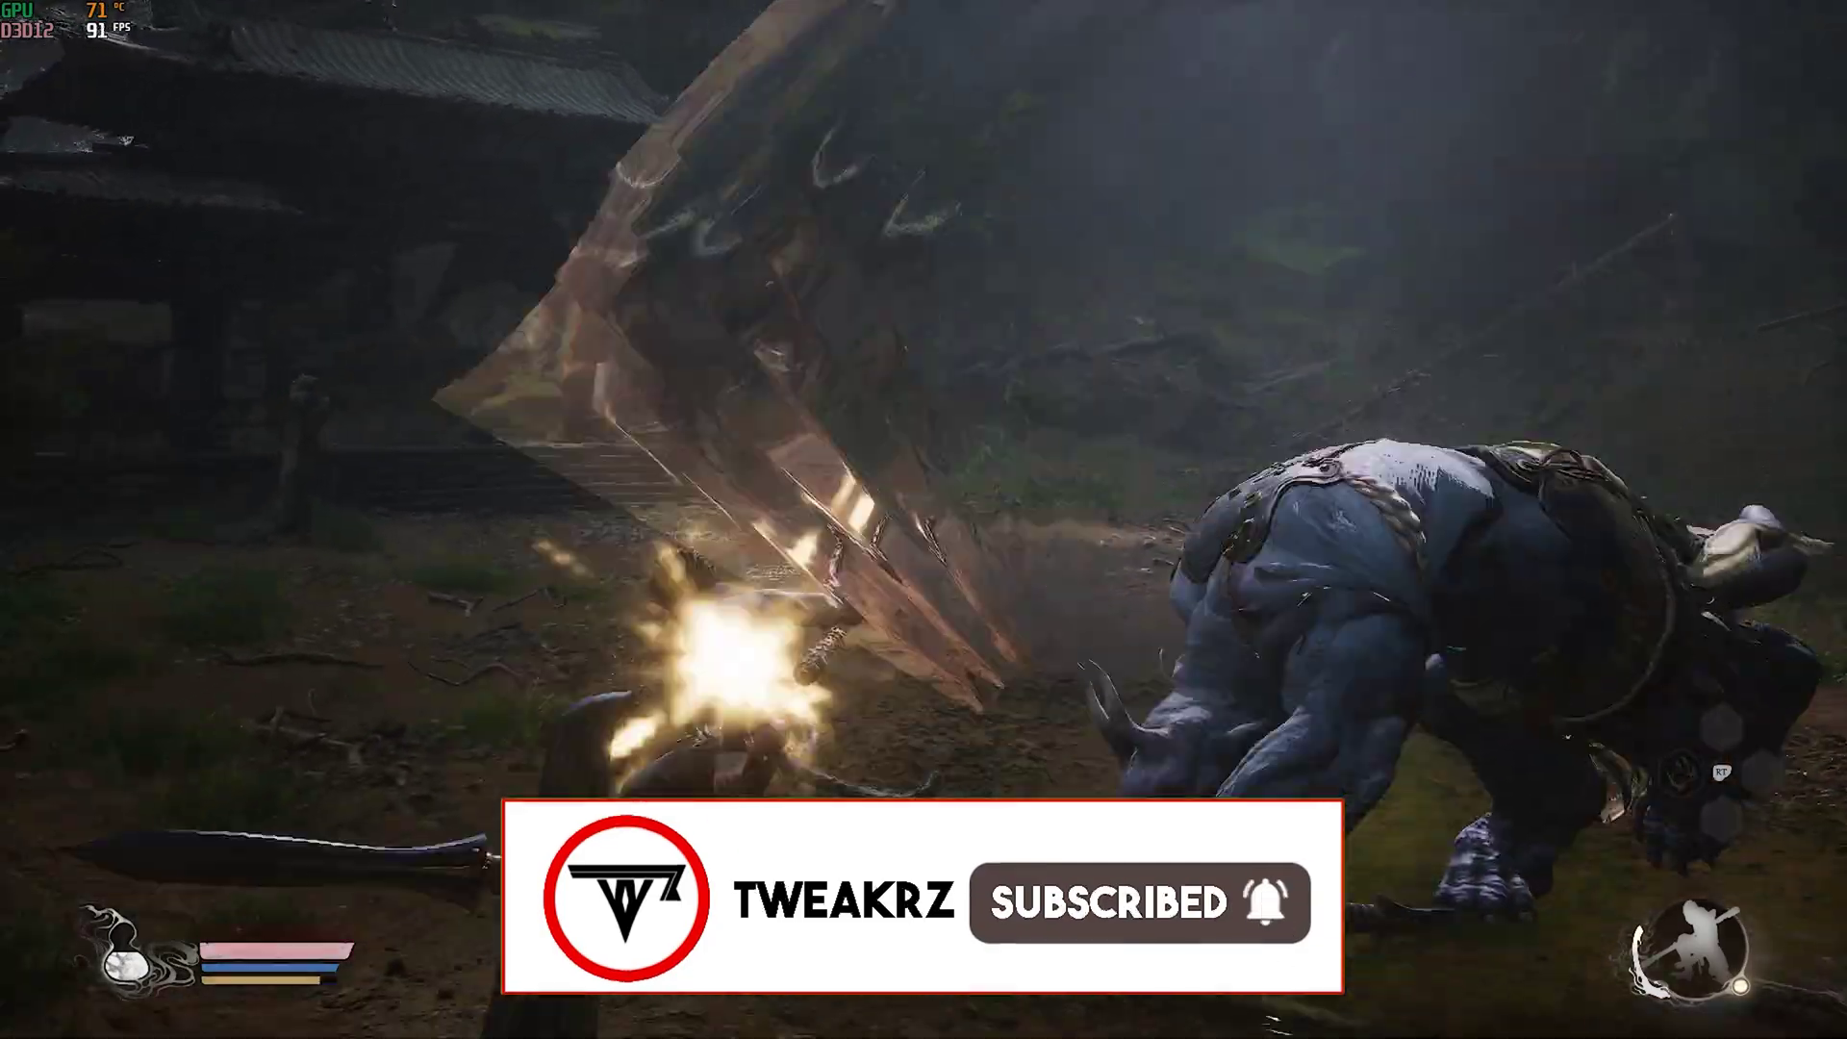